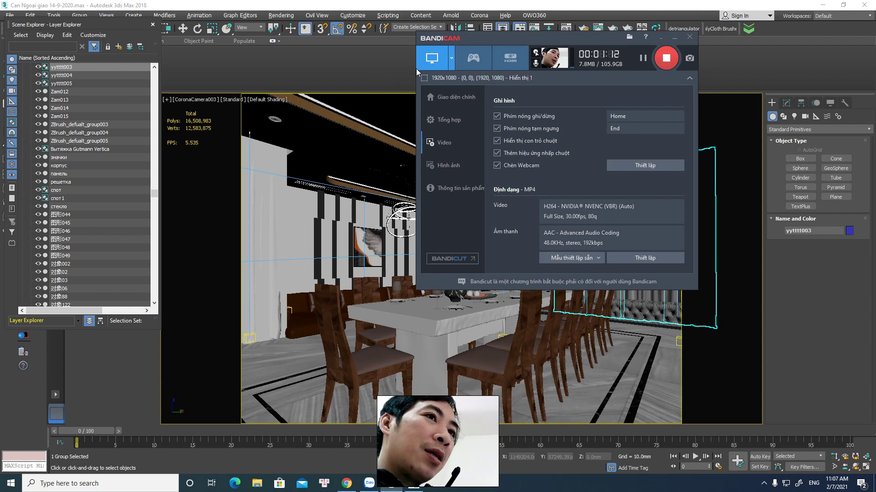
Step: Minimize the Bandicam window and hide the Layer Explorer in 3ds Max
left_click(676, 39)
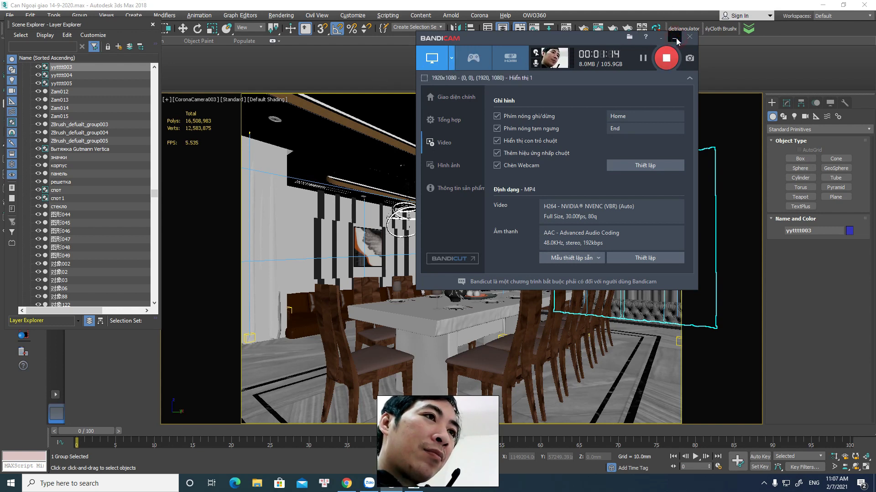
left_click(502, 29)
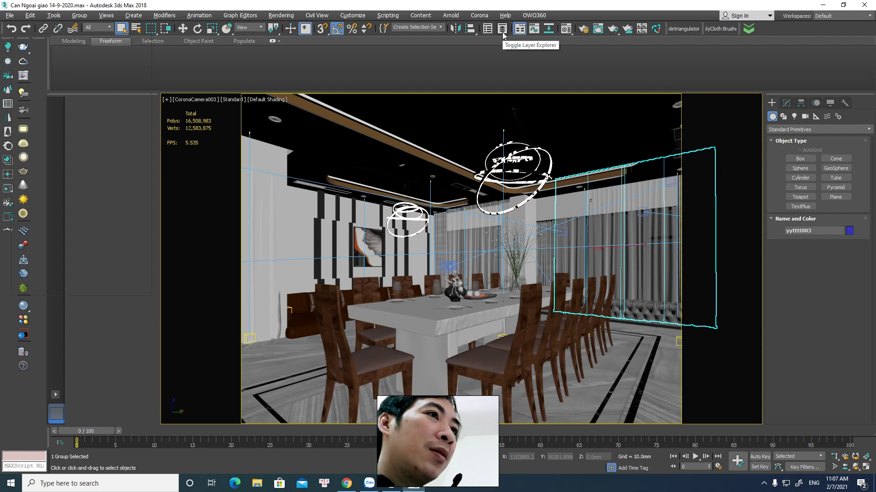
Step: Reopen the Scene Explorer and inspect the sofa, wall panel and chandelier groups
left_click(502, 34)
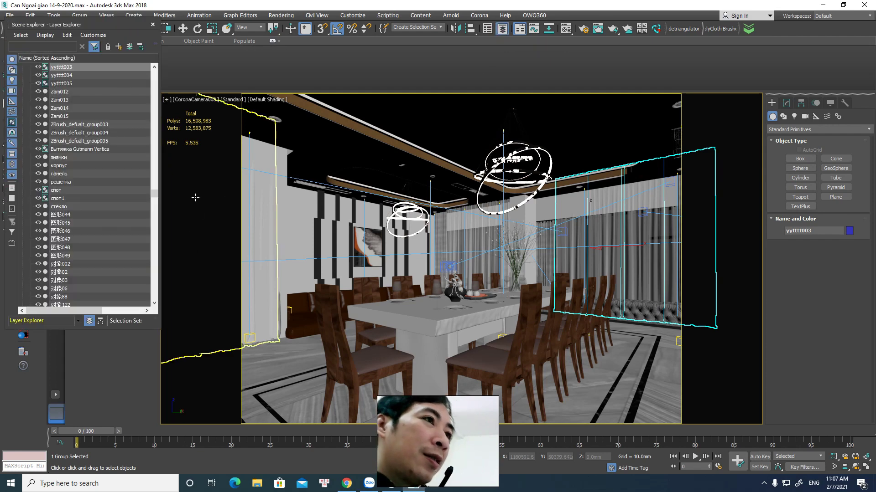
mouse_move(154, 194)
left_mouse_down()
mouse_move(152, 79)
mouse_move(154, 139)
left_mouse_up()
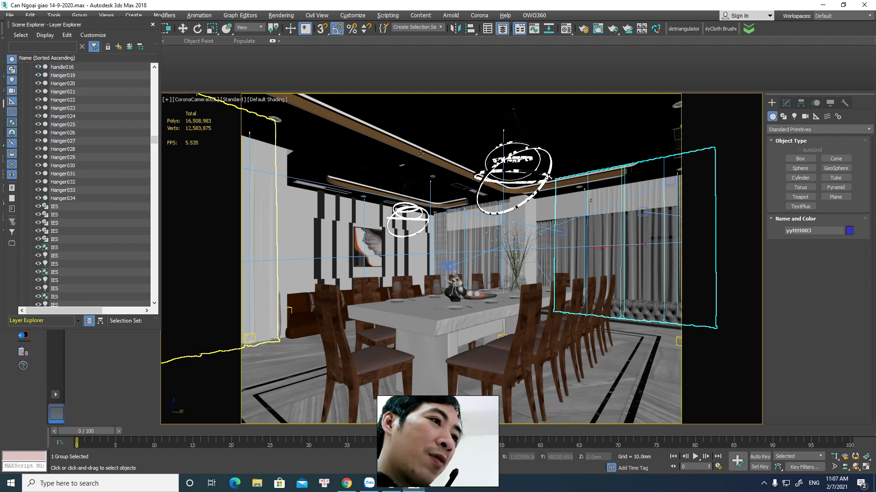
mouse_move(154, 139)
left_mouse_down()
mouse_move(157, 81)
mouse_move(155, 141)
left_mouse_up()
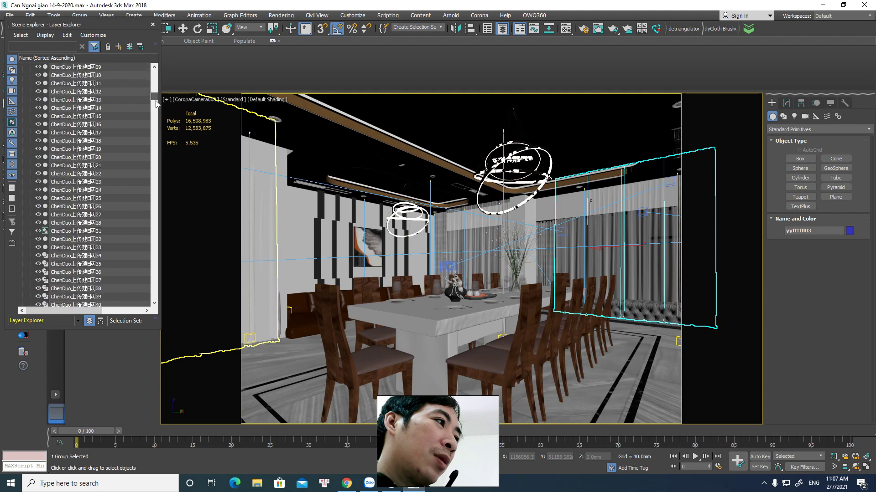
left_click_drag(155, 142, 156, 121)
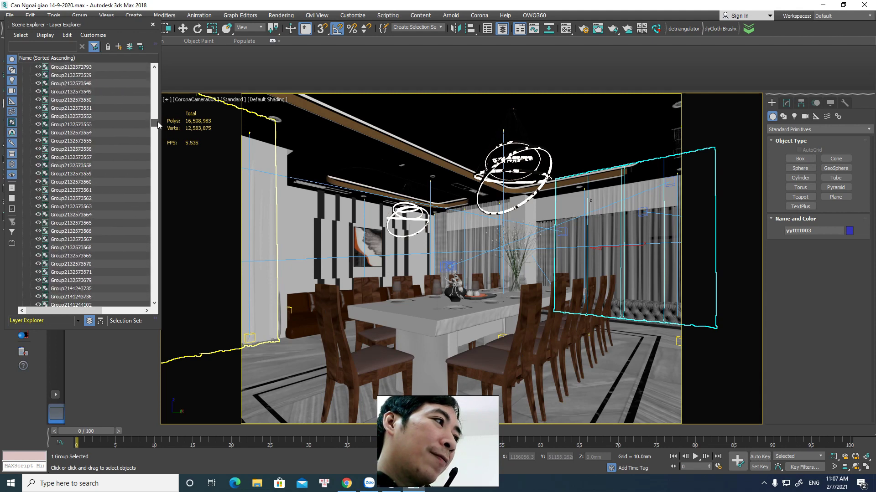
left_click(67, 131)
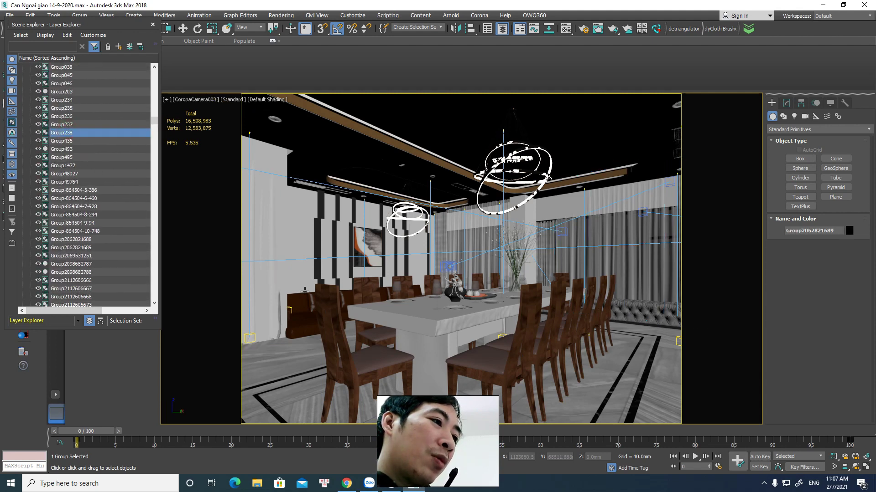
left_click(308, 306)
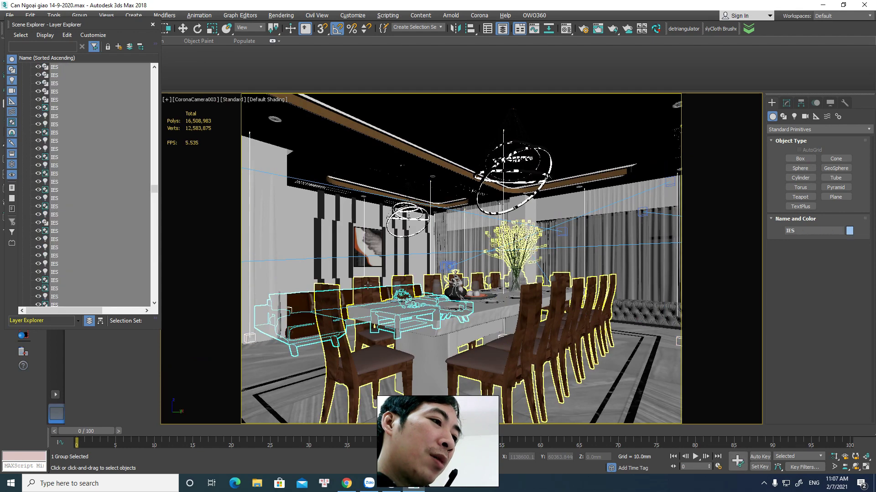
left_click(337, 283)
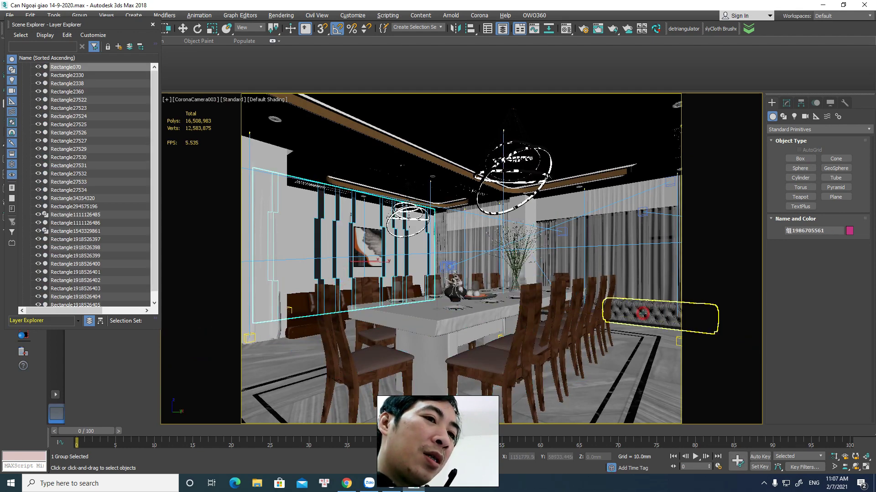
left_click(628, 332)
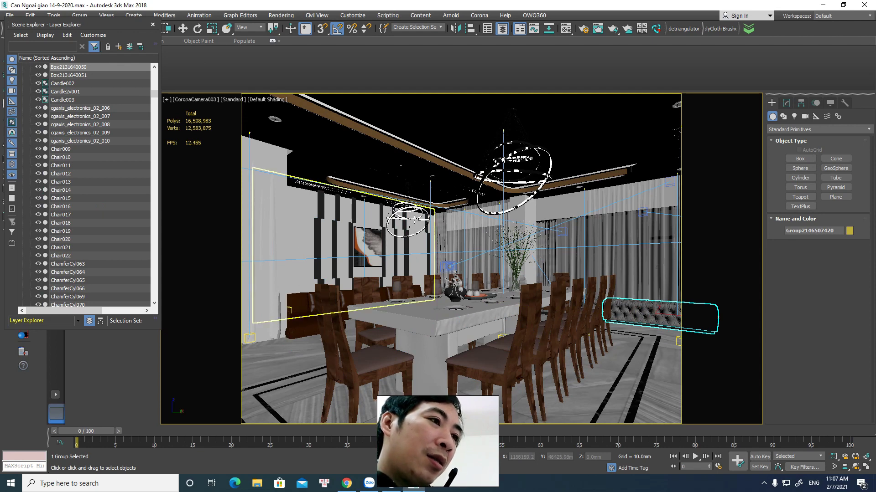
left_click(419, 209)
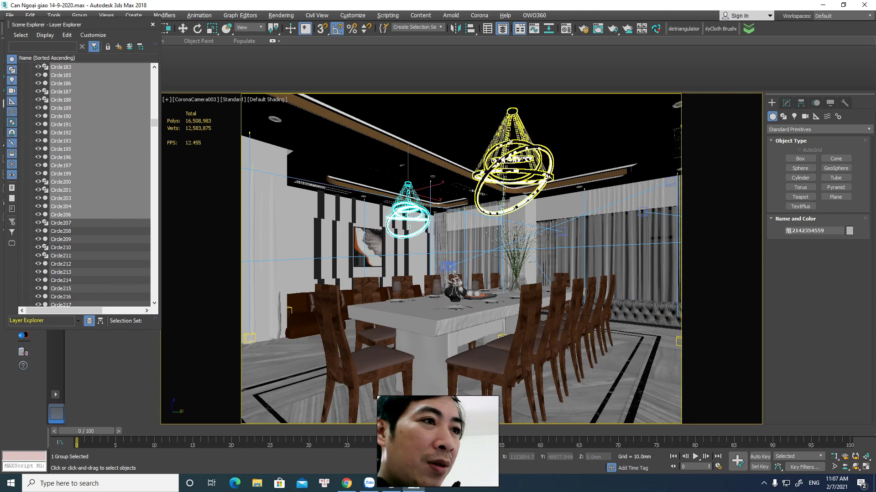
left_click(518, 158)
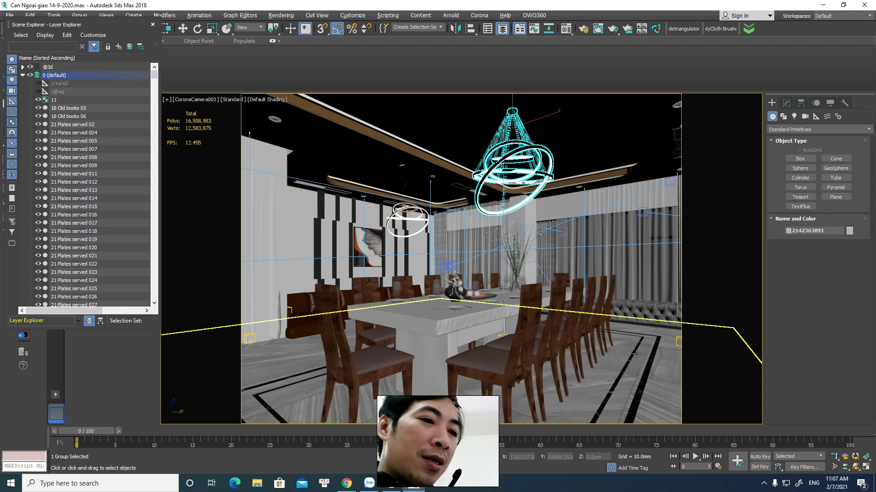
Step: Select the dining table, chairs and vase group and isolate it with Alt+Q
left_click(514, 286)
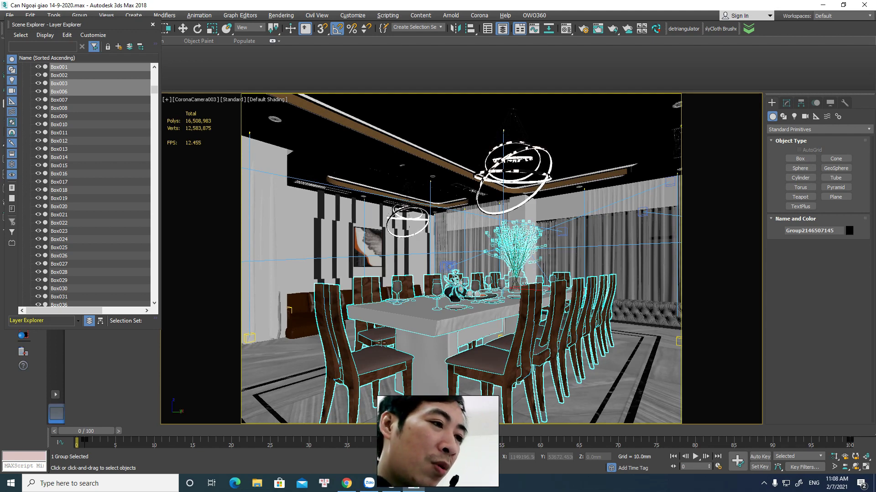
left_click_drag(154, 90, 149, 110)
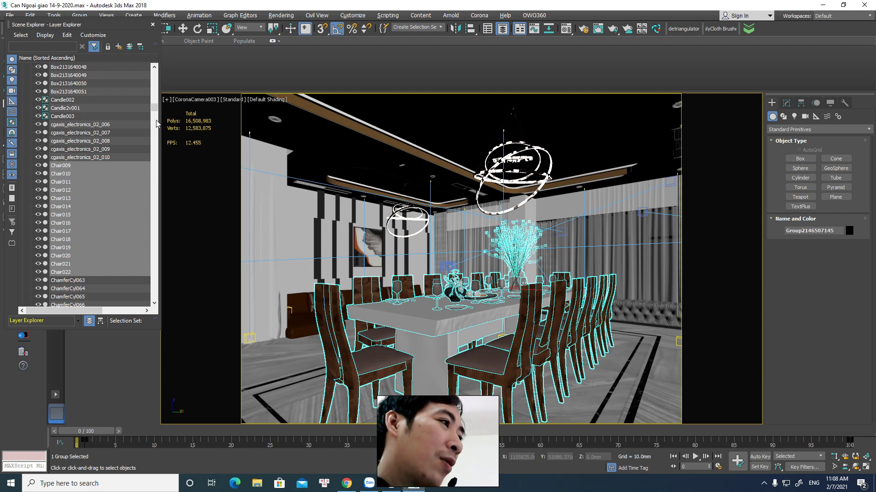
left_click_drag(155, 110, 154, 228)
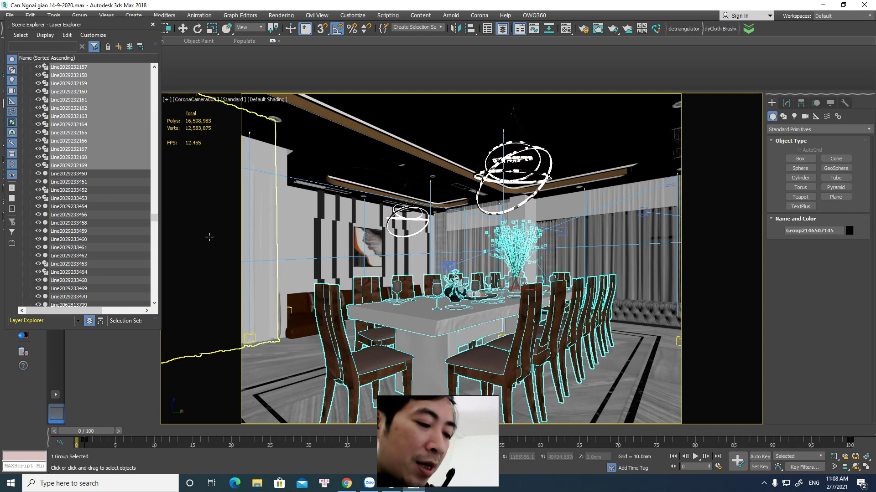
key("alt+q")
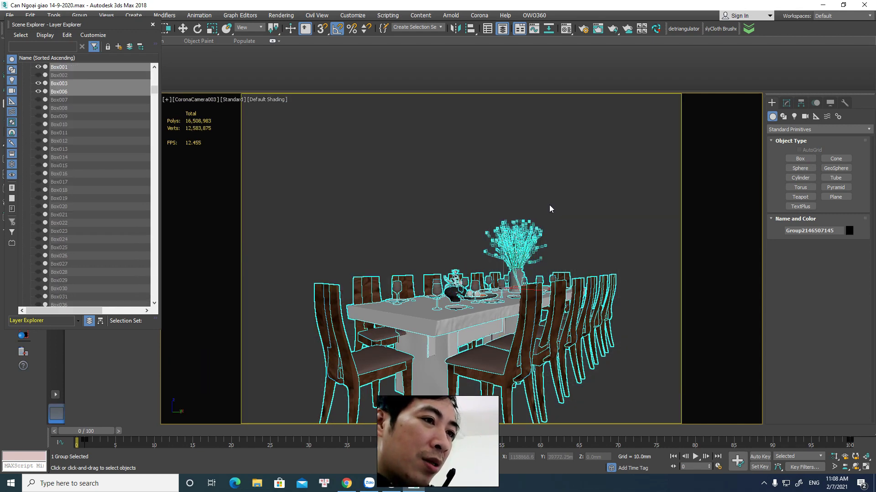
Step: Switch Scene Explorer to the layer view and toggle the Vaza layer off and back on
left_click(550, 208)
left_click(525, 250)
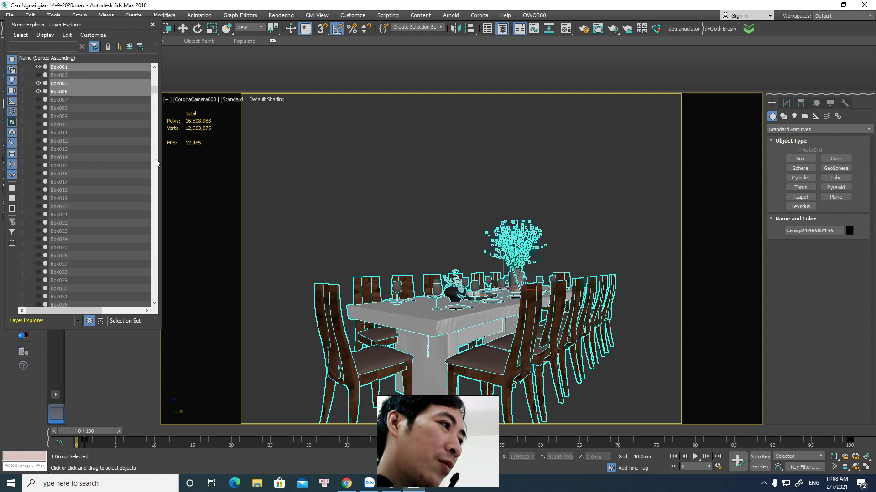
left_click_drag(153, 94, 153, 236)
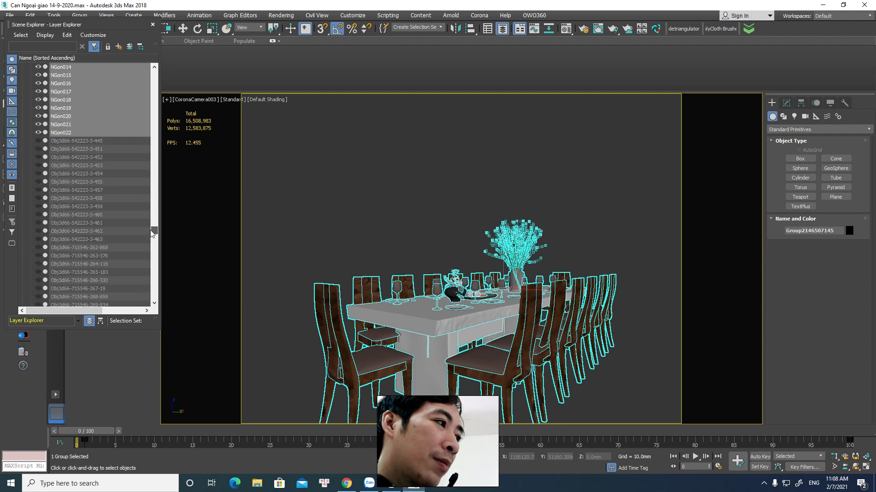
left_click_drag(152, 236, 155, 286)
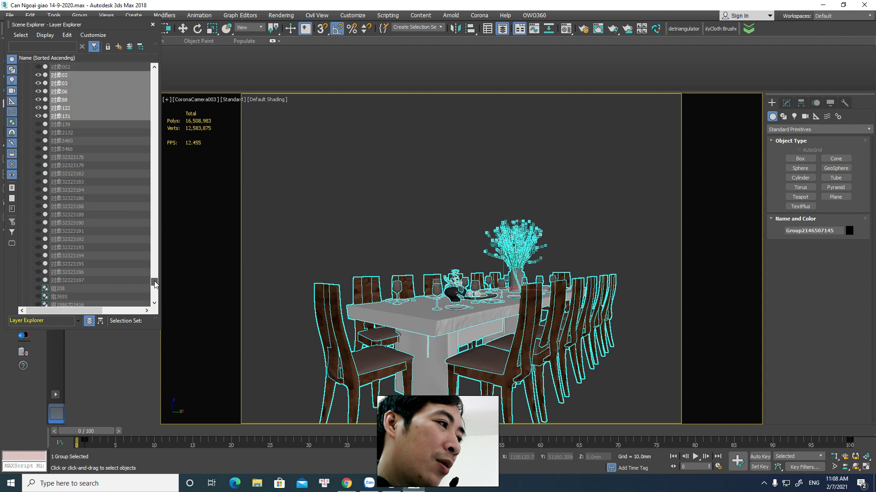
left_click(20, 297)
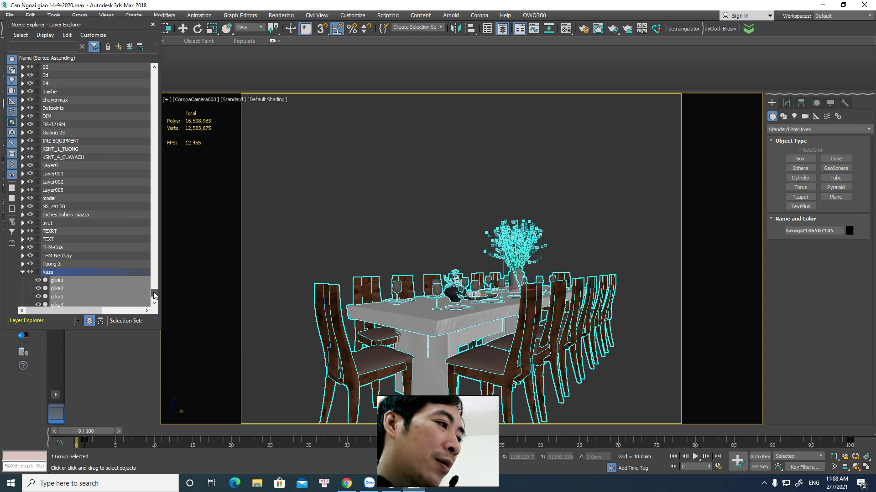
left_click(30, 273)
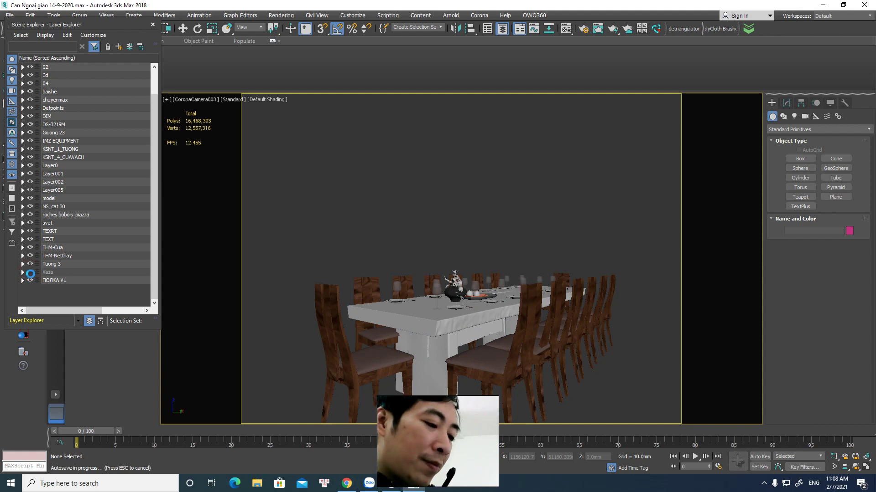
left_click(30, 273)
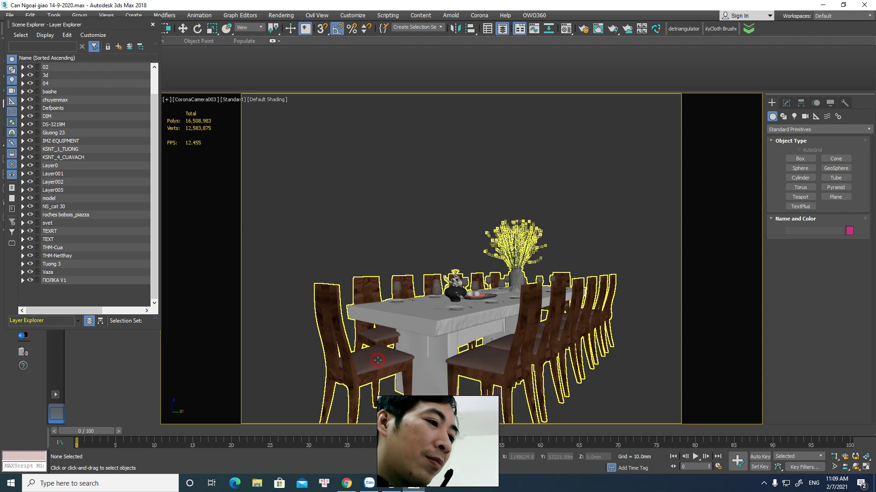
Step: Ungroup the dining table group into separate objects
left_click(378, 360)
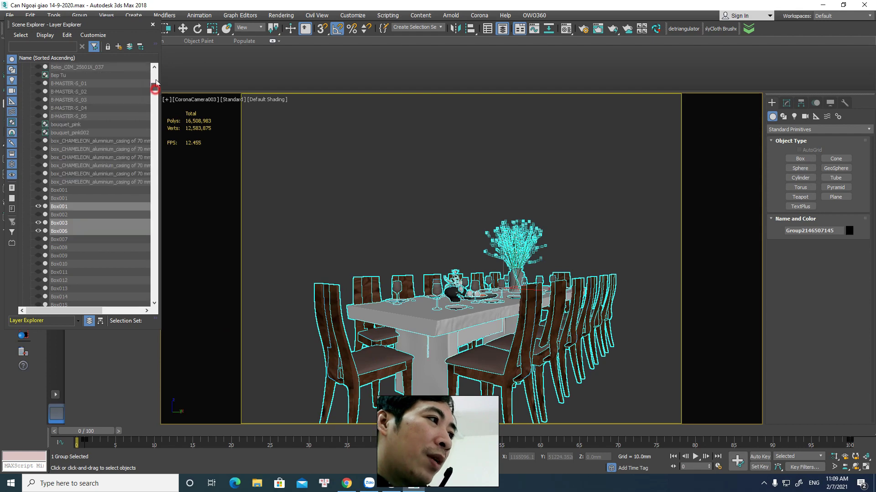
left_click_drag(155, 90, 155, 70)
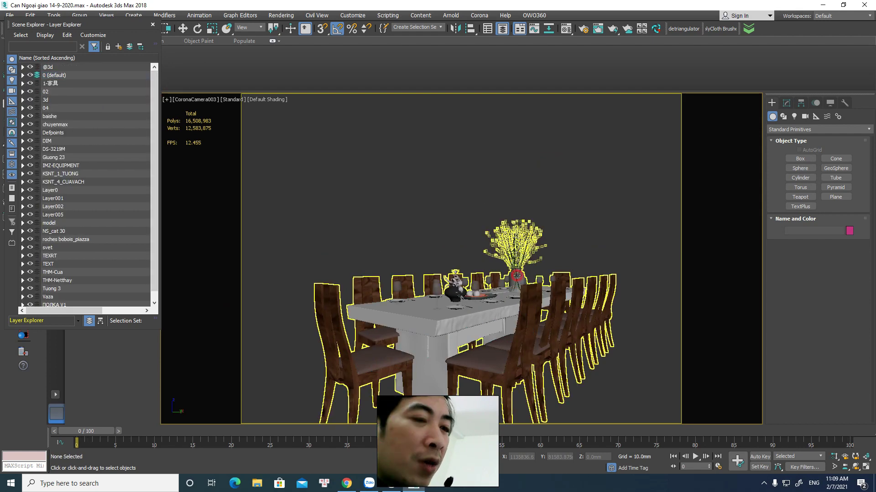
left_click(523, 277)
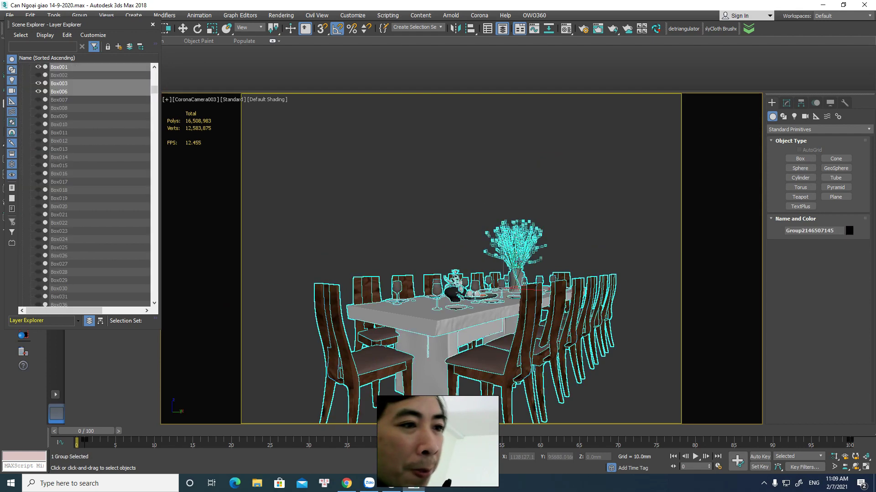
left_click(80, 16)
left_click(87, 42)
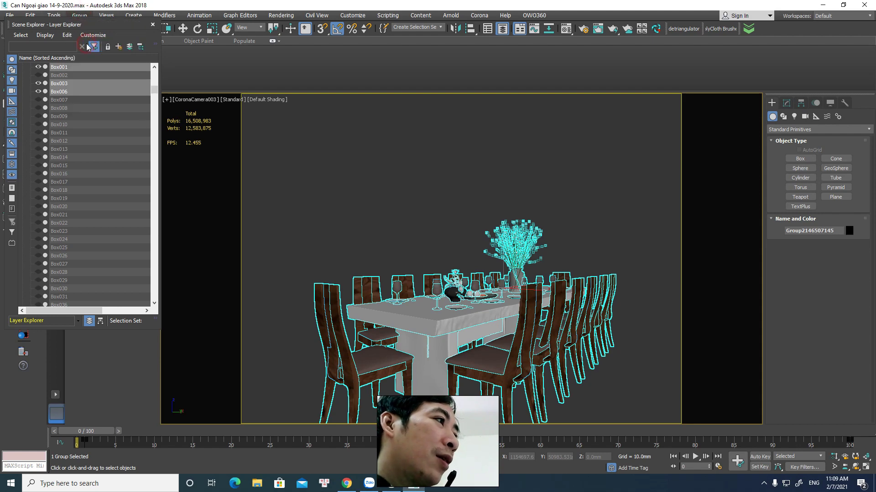
left_click(79, 15)
left_click(83, 42)
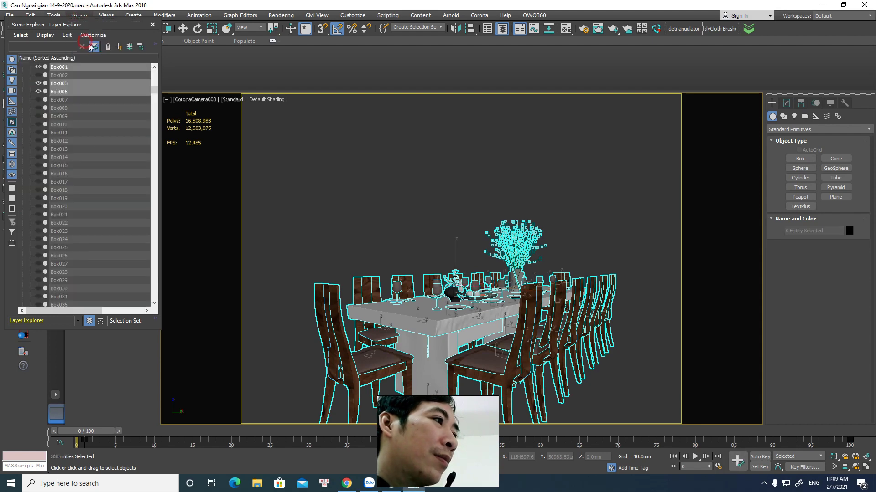
left_click(448, 211)
Step: Ctrl-select five parts of the front chair, including its back pieces
left_click(517, 263)
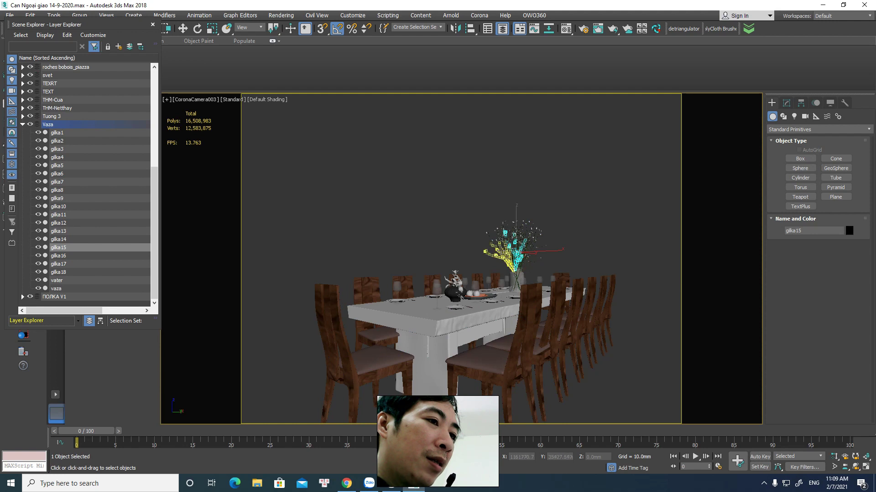
left_click(503, 224)
left_click(547, 237)
left_click(507, 237)
left_click(479, 348)
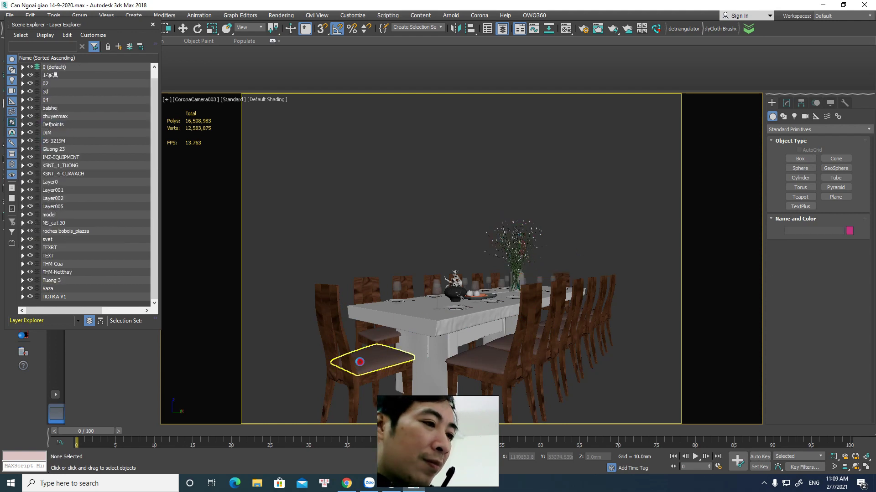
left_click(361, 378)
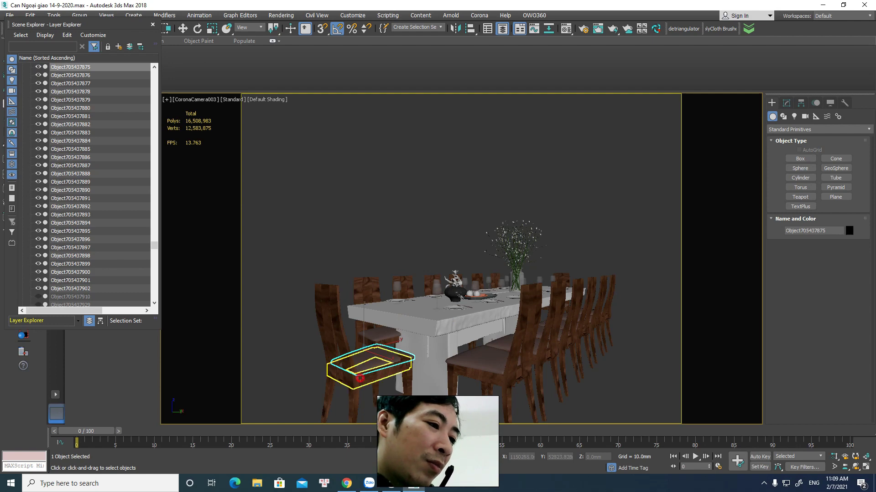
left_click(360, 381, "ctrl")
left_click(334, 345, "ctrl")
left_click(334, 345, "ctrl")
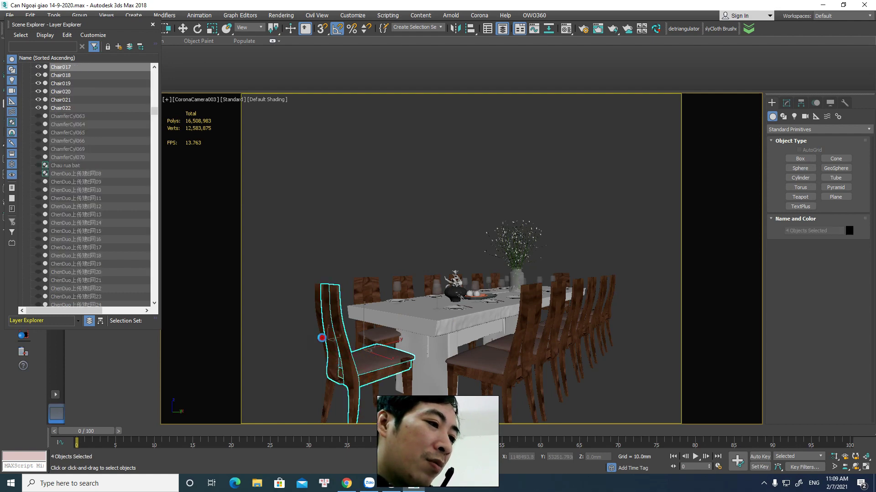
scroll(385, 388, "down", 2)
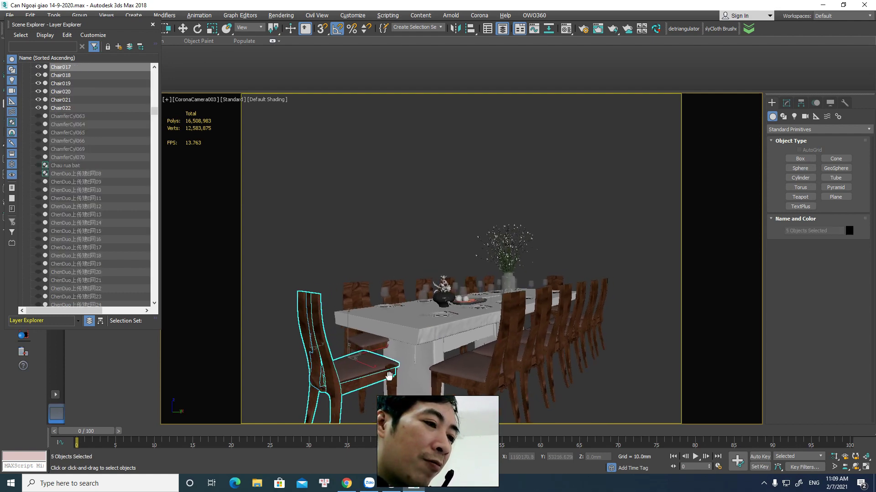
Step: In Top view, window-select the end chair and test-move it, cancelling the move
key("t")
scroll(438, 338, "down", 3)
scroll(551, 297, "down", 3)
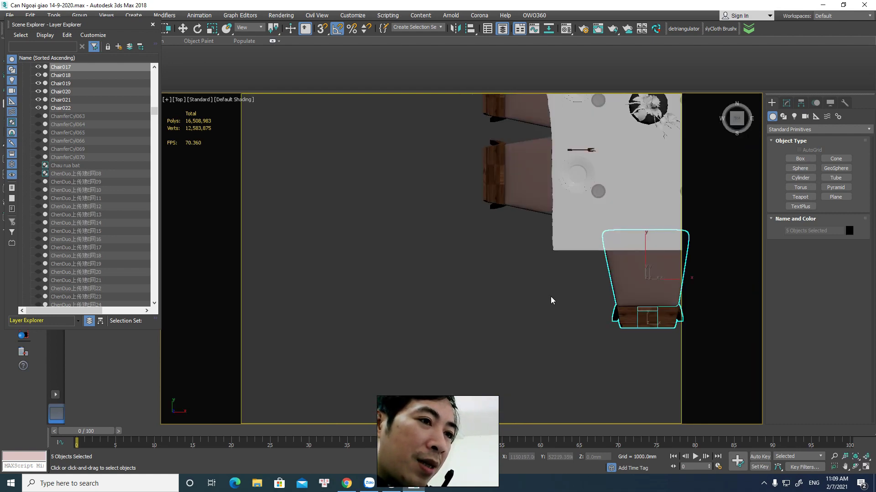
scroll(592, 311, "down", 3)
scroll(574, 308, "down", 1)
left_click_drag(580, 308, 507, 272)
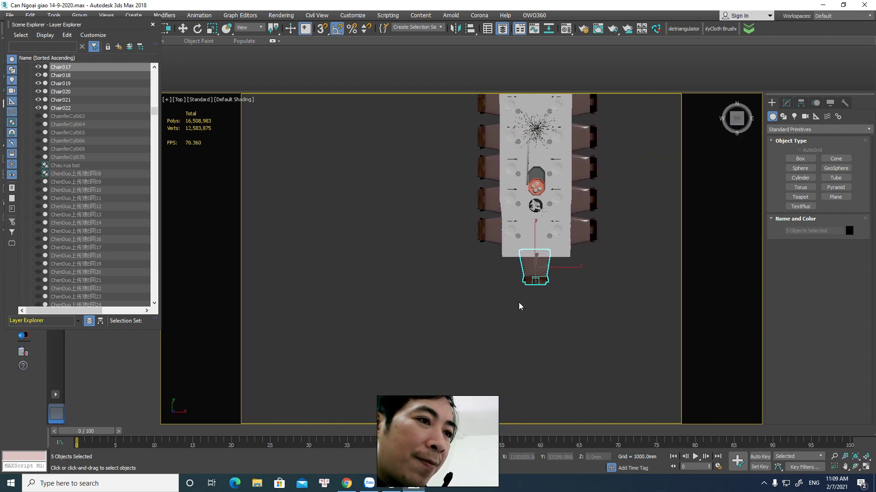
right_click(552, 273)
left_click(565, 279)
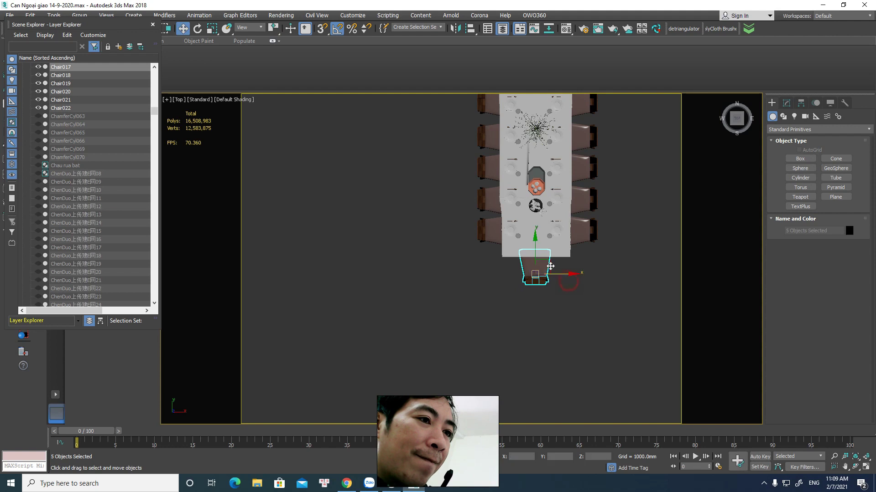
left_click_drag(549, 264, 553, 303)
right_click(554, 303)
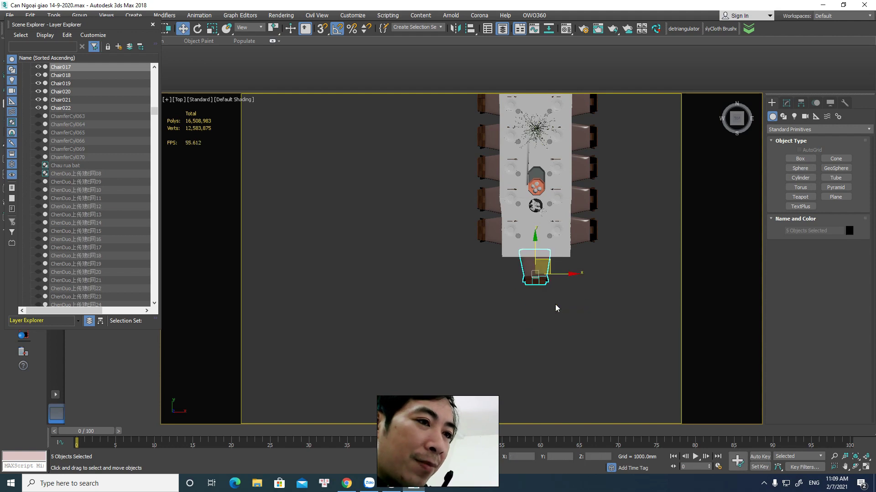
Step: Orbit to a three-quarter view, add the sixth chair piece, and look around it
mouse_move(548, 294)
middle_mouse_down("alt")
mouse_move(508, 247)
mouse_move(502, 256)
middle_mouse_up("alt")
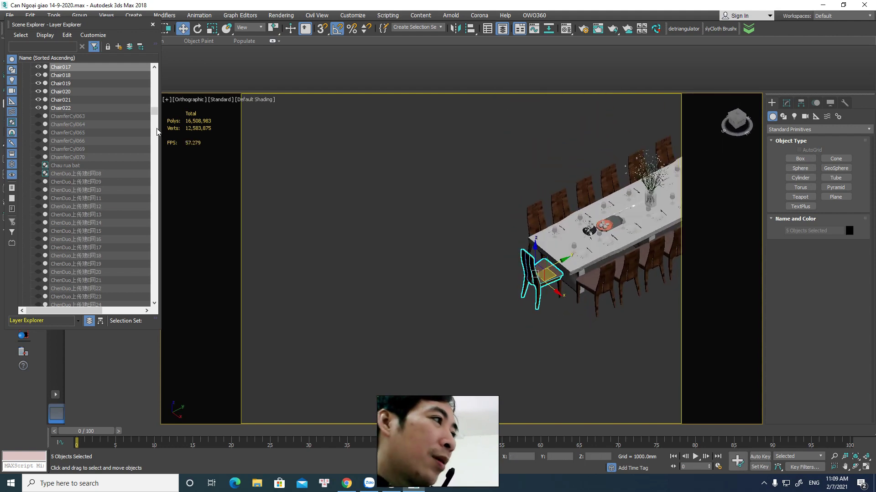
scroll(529, 316, "up", 3)
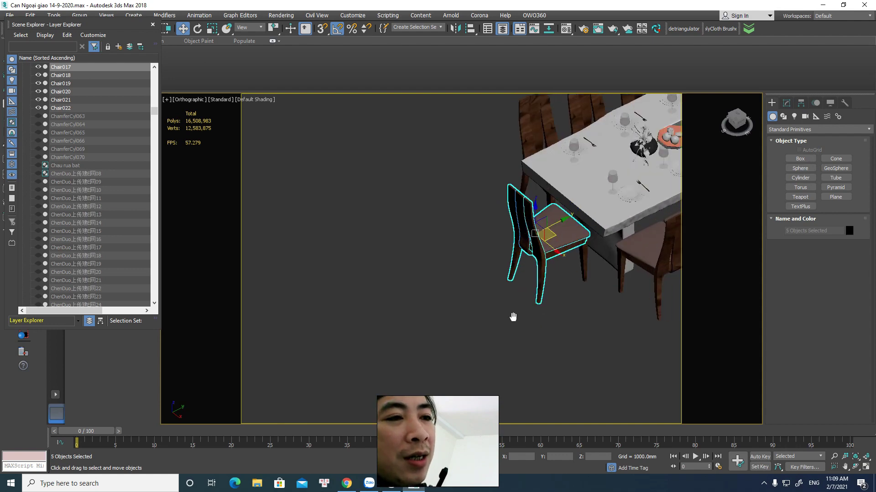
scroll(534, 310, "up", 1)
left_click(565, 271, "ctrl")
scroll(566, 271, "up", 2)
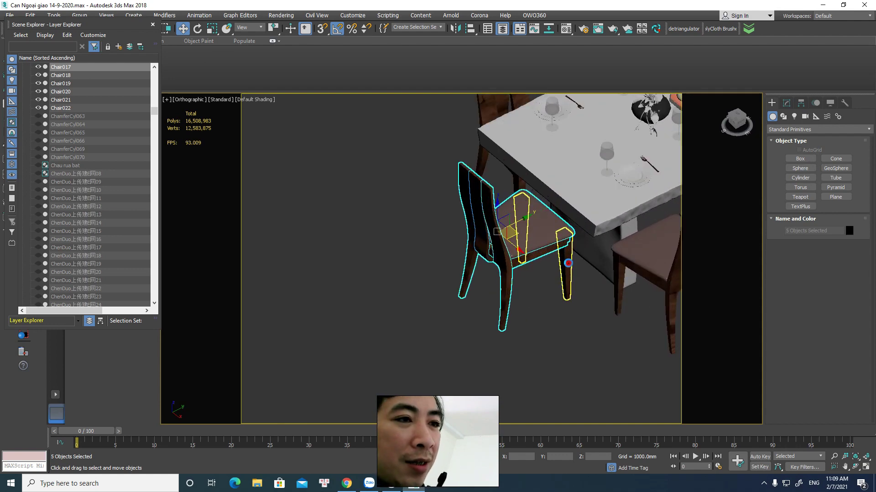
middle_click_drag(544, 338, 510, 285, "alt")
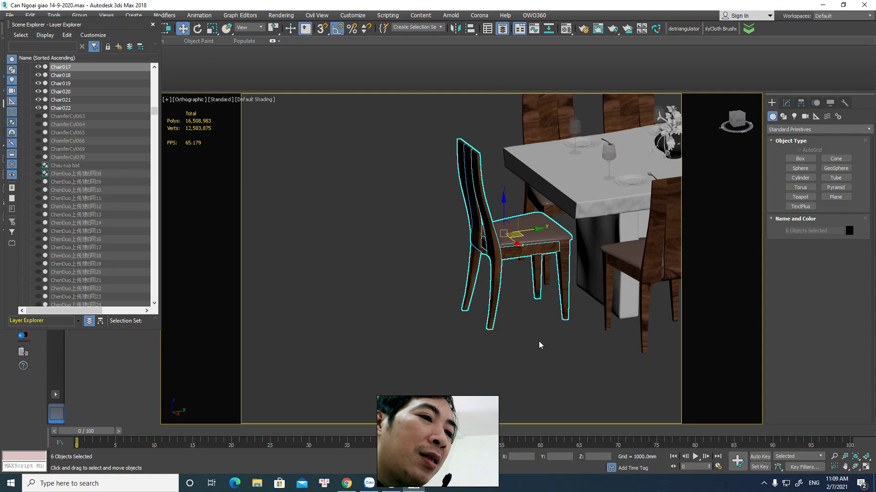
mouse_move(537, 333)
middle_mouse_down("alt")
mouse_move(661, 338)
mouse_move(629, 319)
middle_mouse_up("alt")
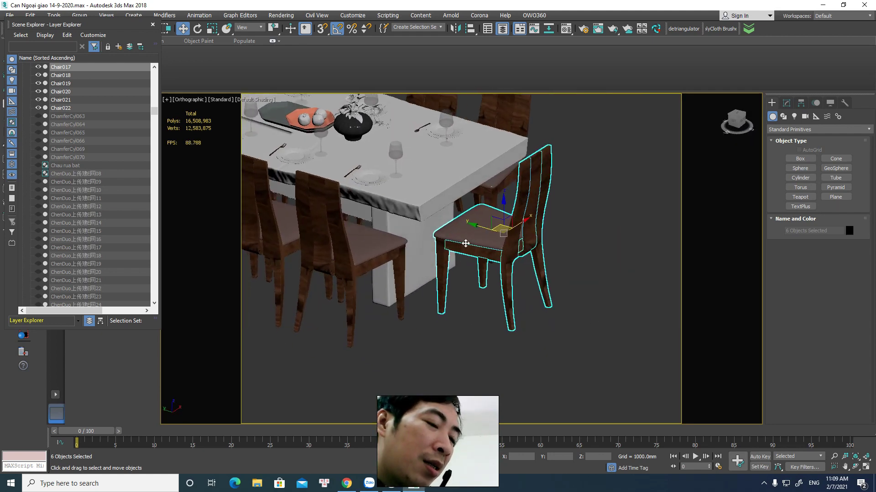
middle_click_drag(467, 236, 477, 237, "alt")
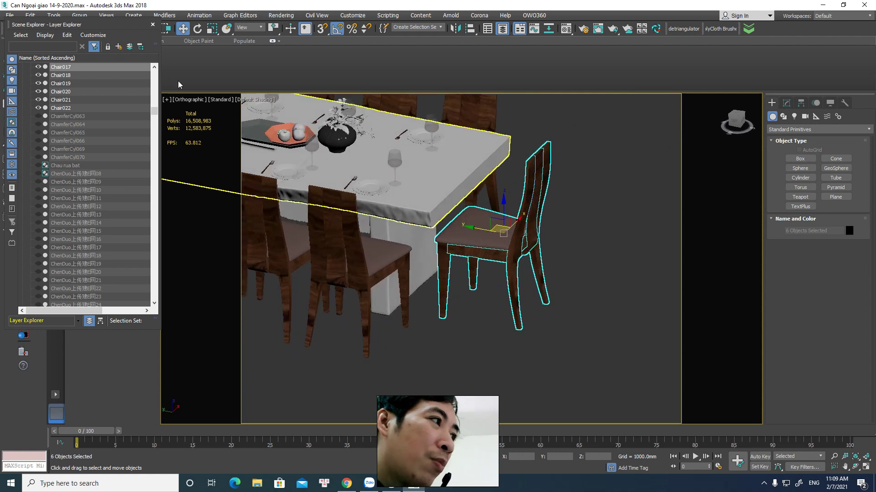
Step: Redock the Scene Explorer under the command toolbar and clear the selection
left_click_drag(135, 23, 126, 135)
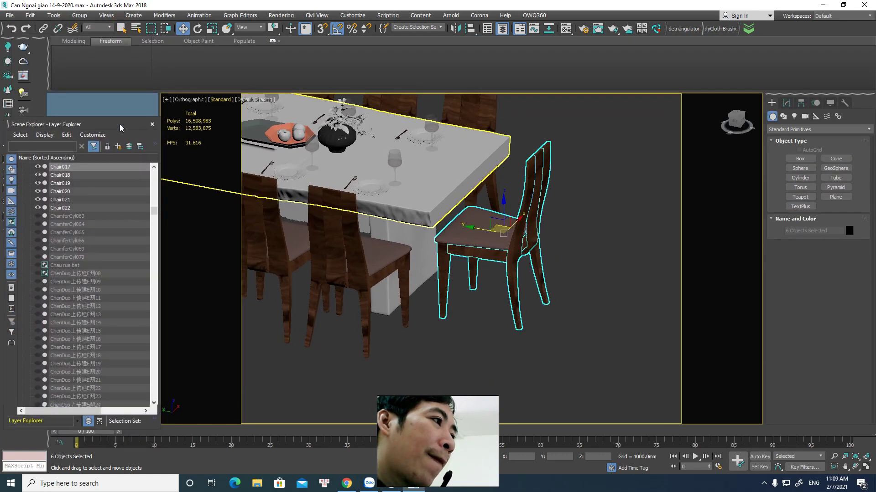
left_click_drag(126, 135, 119, 124)
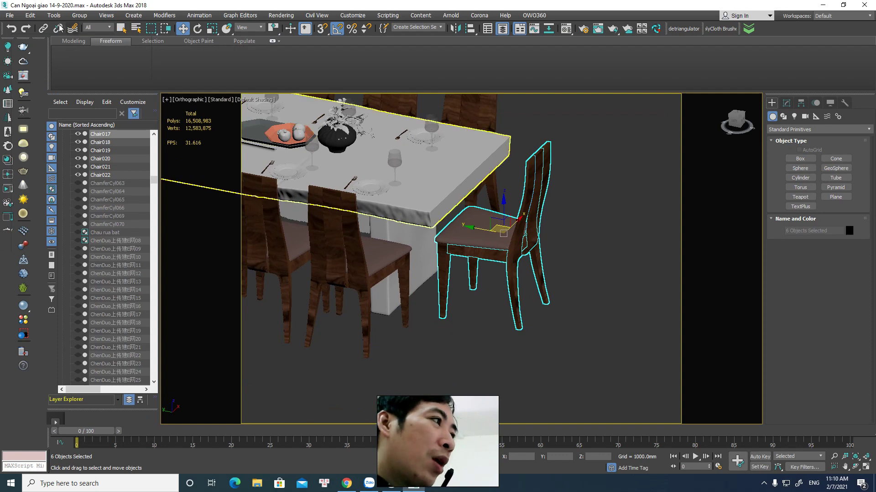
left_click(580, 247)
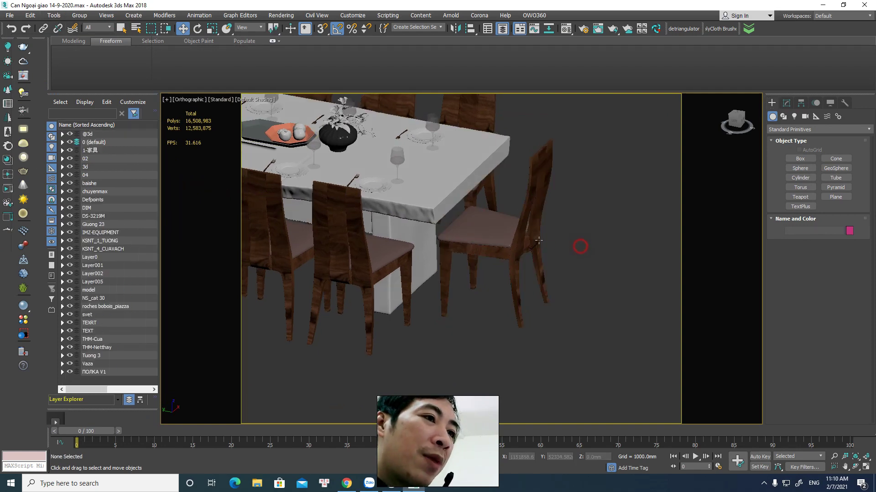
Step: Crossing-select all six pieces of the end chair after checking parts individually
left_click(528, 220)
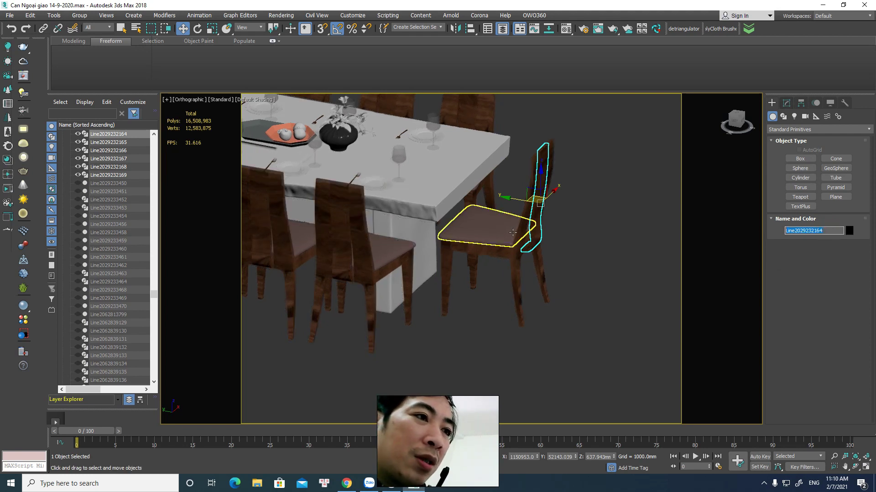
left_click(540, 258)
left_click(506, 235)
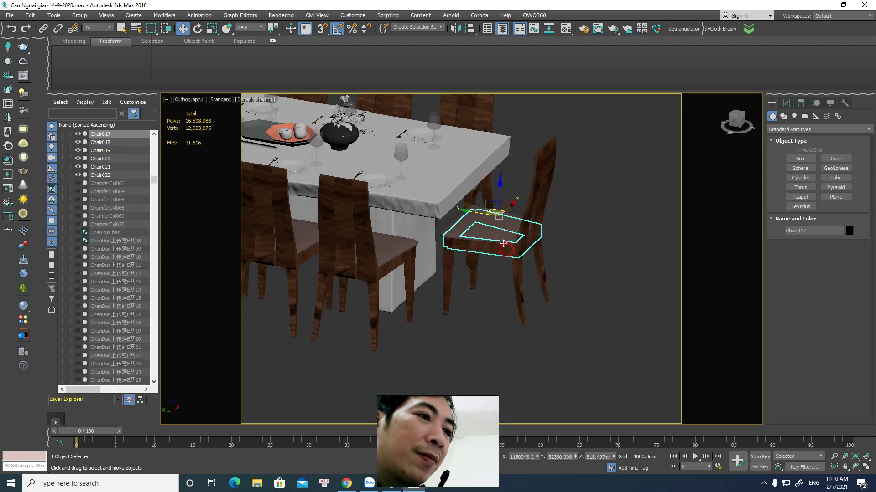
middle_click_drag(595, 289, 615, 296, "alt")
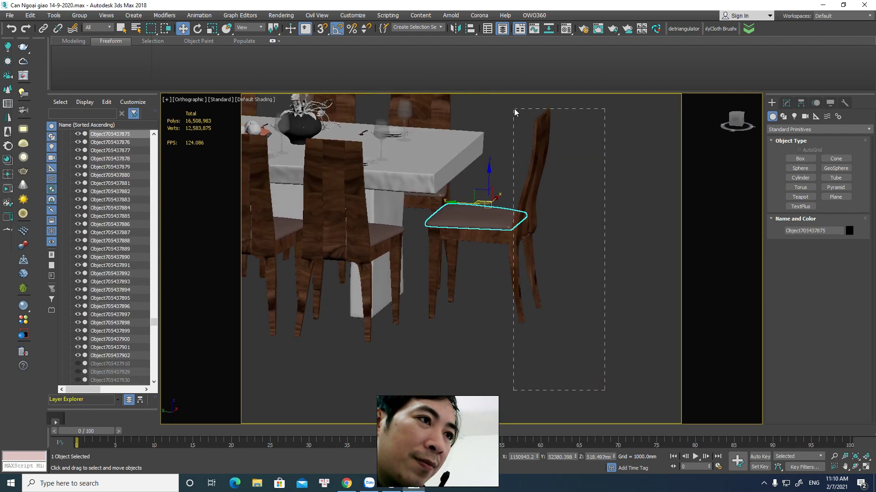
left_click_drag(514, 109, 513, 110)
left_click_drag(451, 283, 451, 283, "ctrl")
mouse_move(442, 314)
middle_mouse_down("alt")
mouse_move(518, 311)
mouse_move(474, 319)
middle_mouse_up("alt")
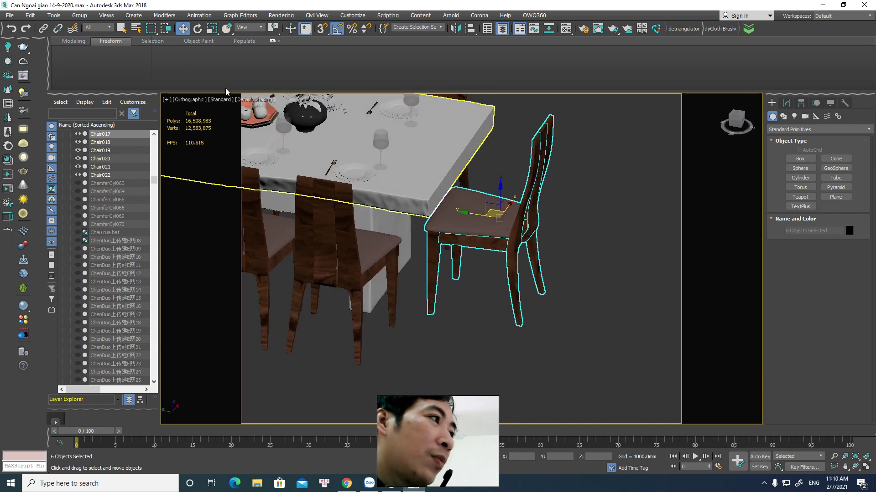
left_click(54, 15)
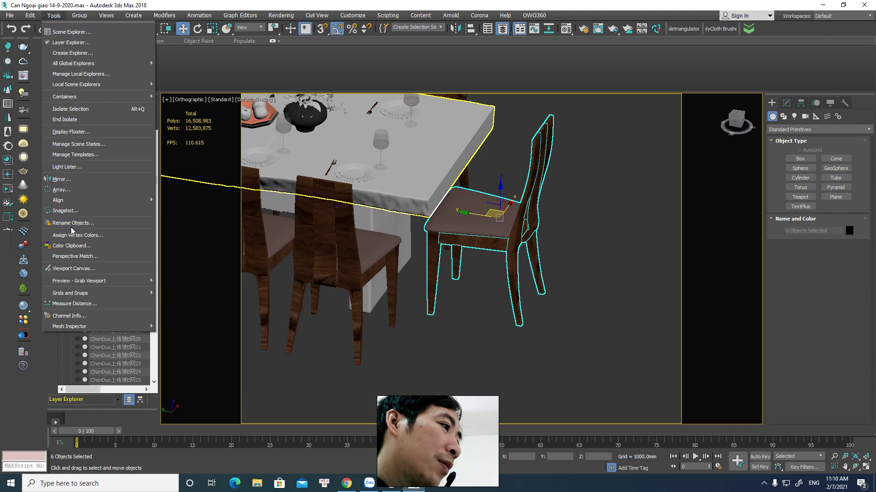
Step: Batch-rename the six selected chair pieces with base name 'ghe 1' and clear the selection
left_click(88, 223)
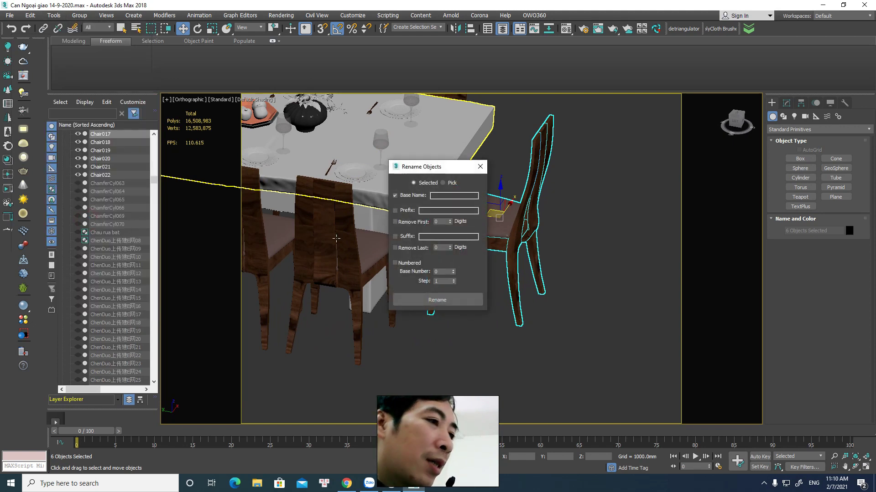
type("ghe ")
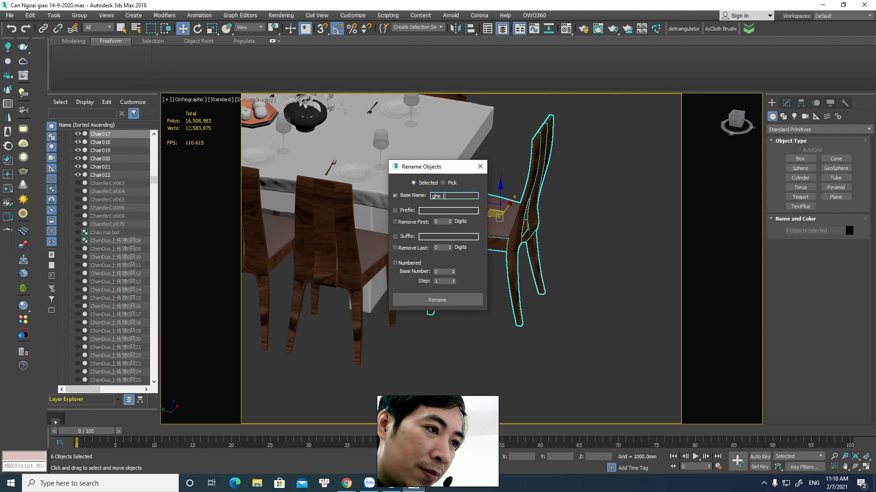
type("1")
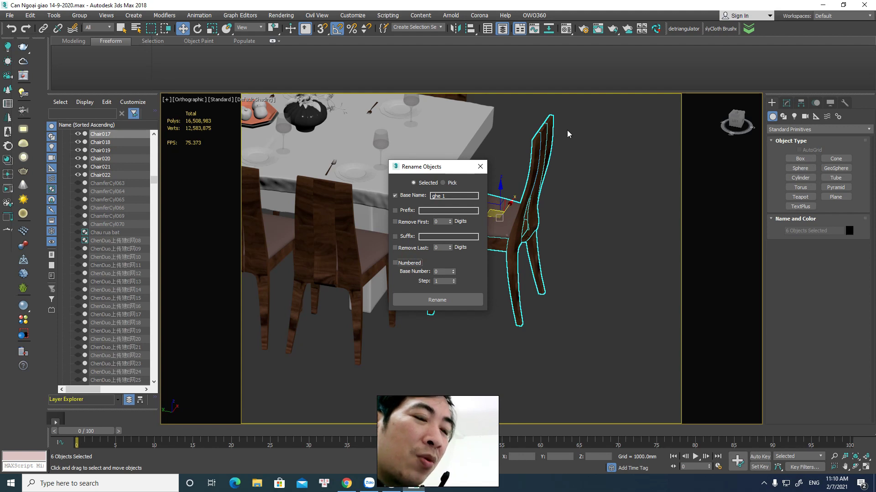
left_click(428, 300)
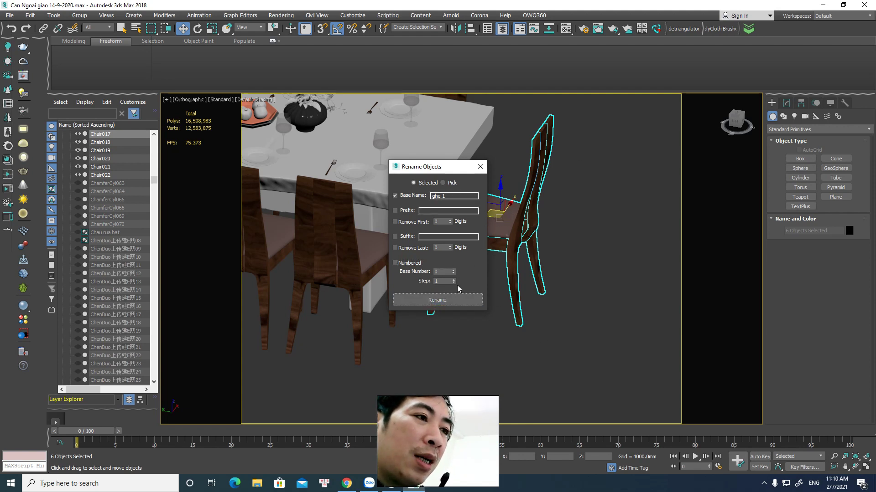
left_click(436, 300)
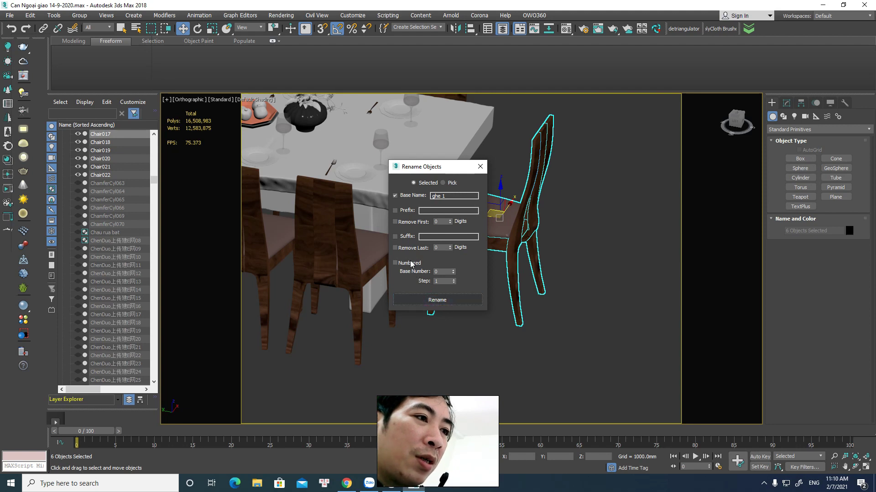
left_click(437, 300)
left_click(602, 299)
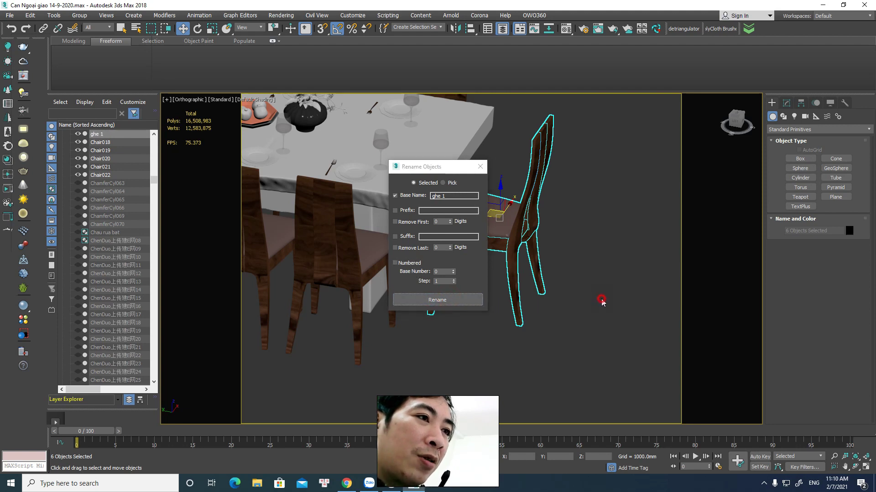
left_click(481, 166)
Step: Click the renamed chair back and seat to confirm they are named 'ghe 1'
left_click(525, 198)
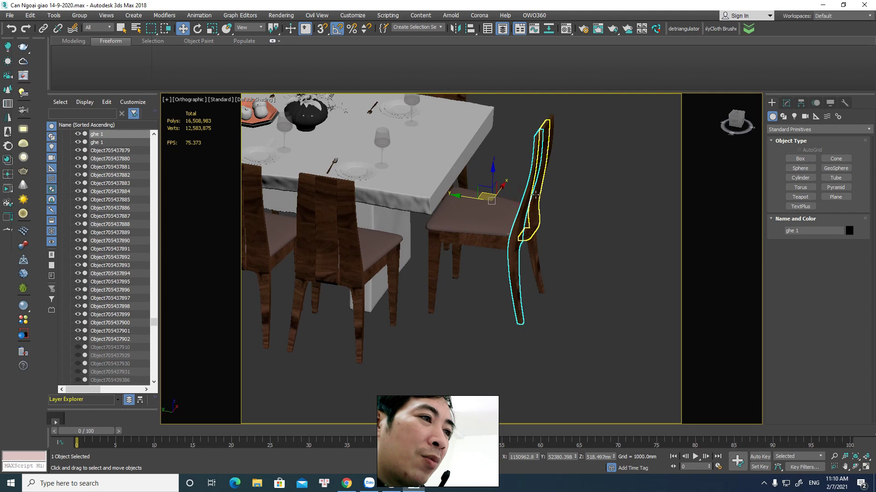
left_click(487, 217)
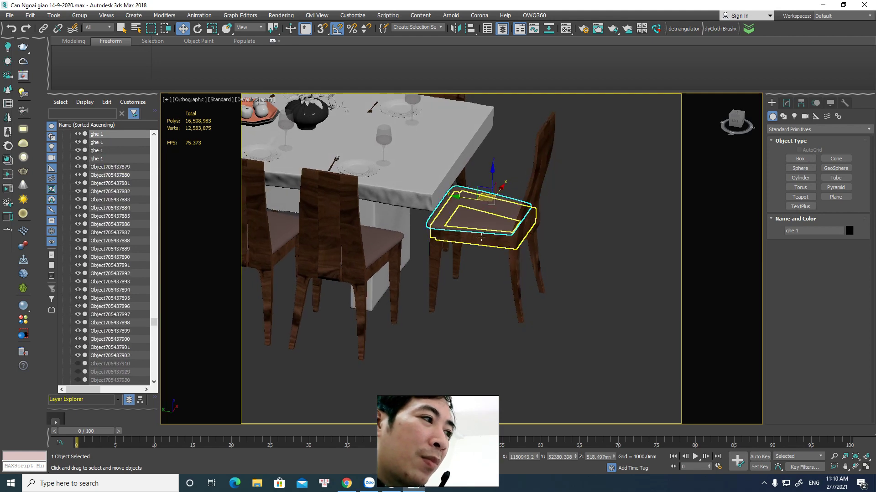
left_click(536, 246)
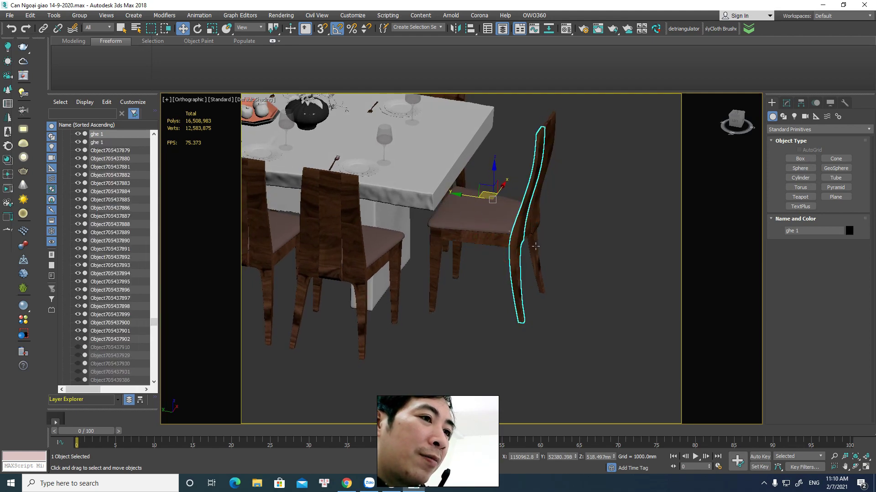
left_click(497, 239)
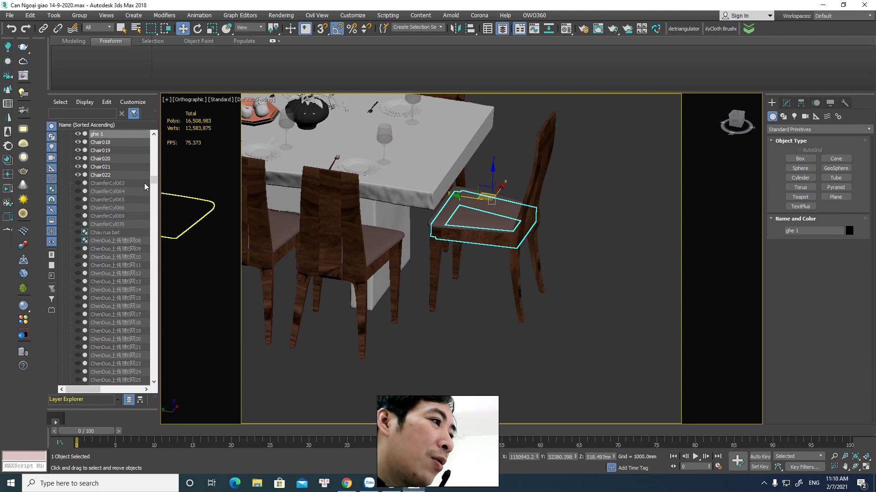
scroll(153, 180, "up", 2)
scroll(150, 179, "up", 1)
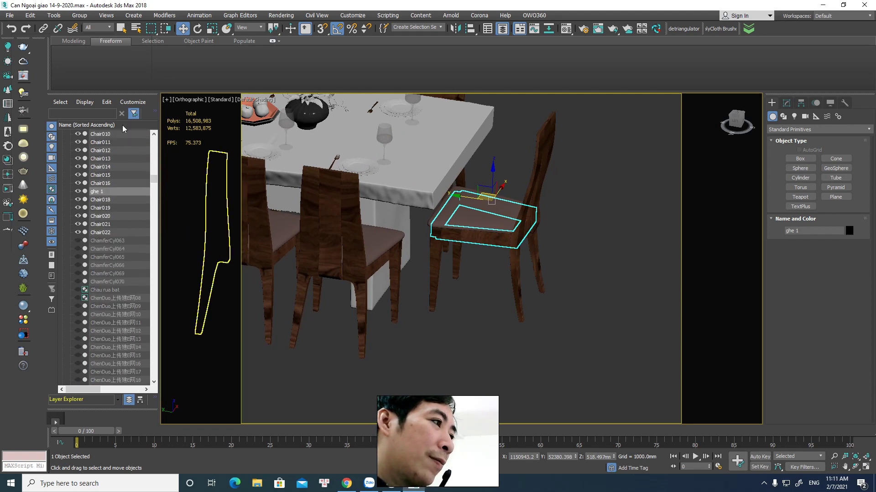
left_click(526, 235)
Step: Window-select the right chair and add its last piece so six objects are selected
left_click_drag(600, 180, 501, 260)
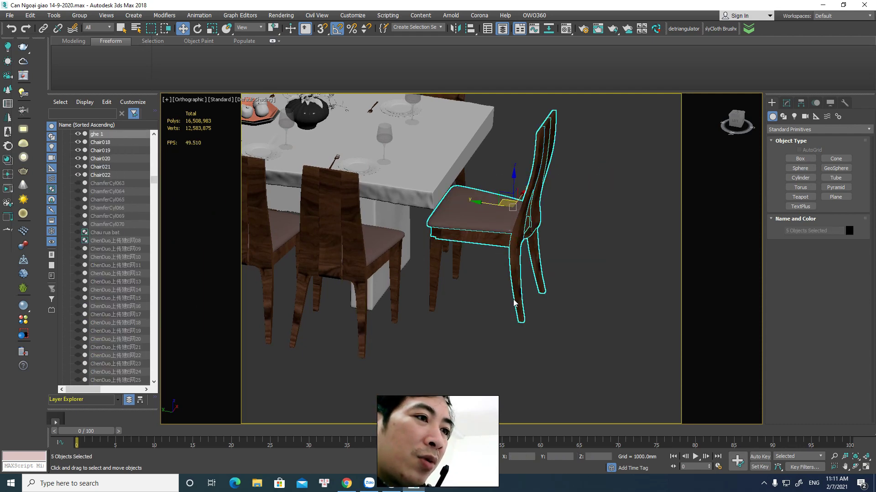
middle_click_drag(502, 260, 498, 328, "alt")
left_click_drag(436, 222, 437, 223, "ctrl")
middle_click_drag(500, 269, 479, 275, "alt")
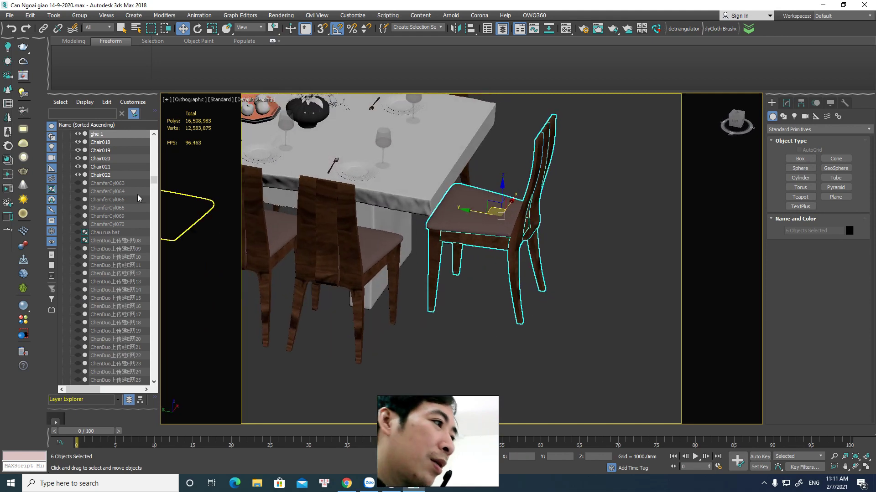
mouse_move(478, 264)
middle_mouse_down("alt")
mouse_move(527, 277)
mouse_move(524, 255)
middle_mouse_up("alt")
right_click(113, 132)
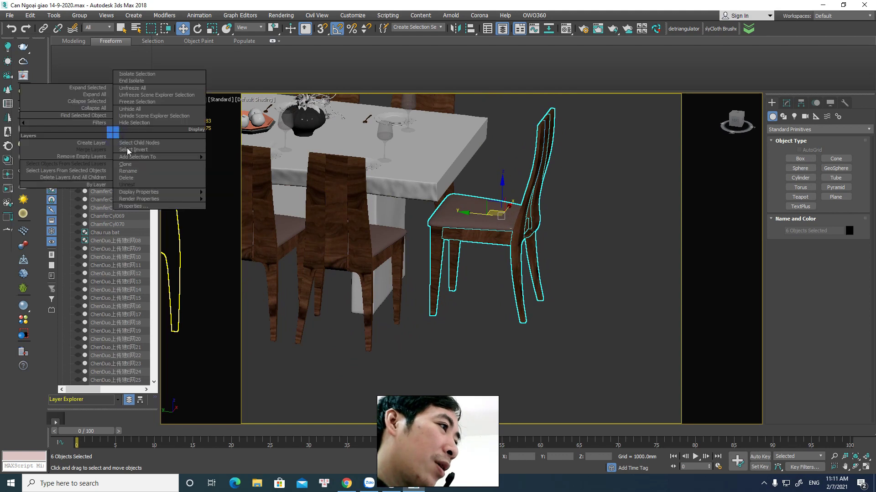
mouse_move(147, 157)
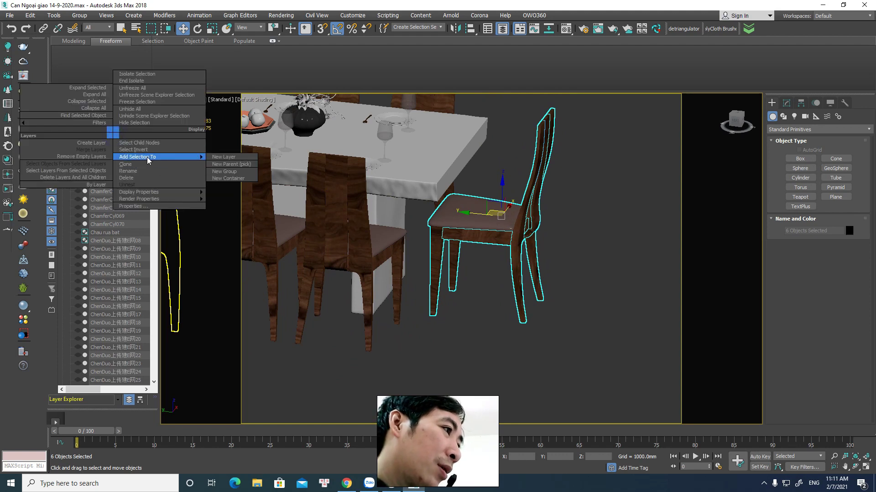
Step: Put the six chair pieces into a new layer and start renaming Layer006 to 'Ghe'
left_click(223, 158)
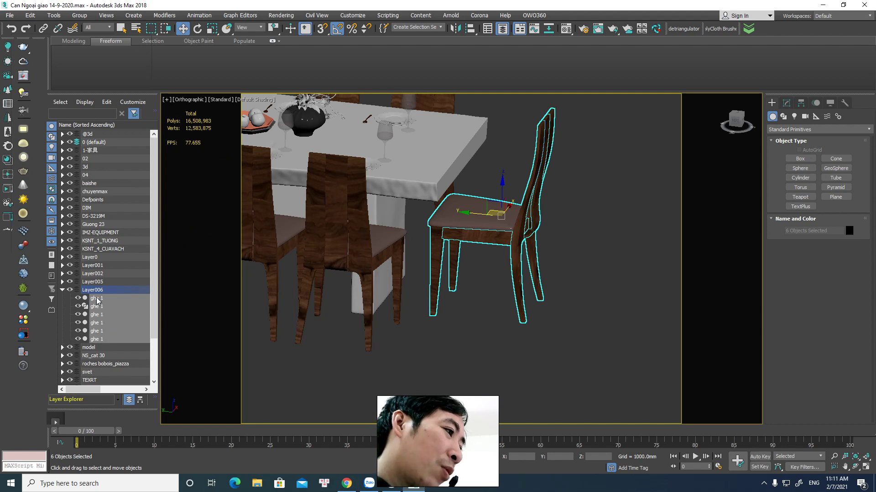
double_click(88, 291)
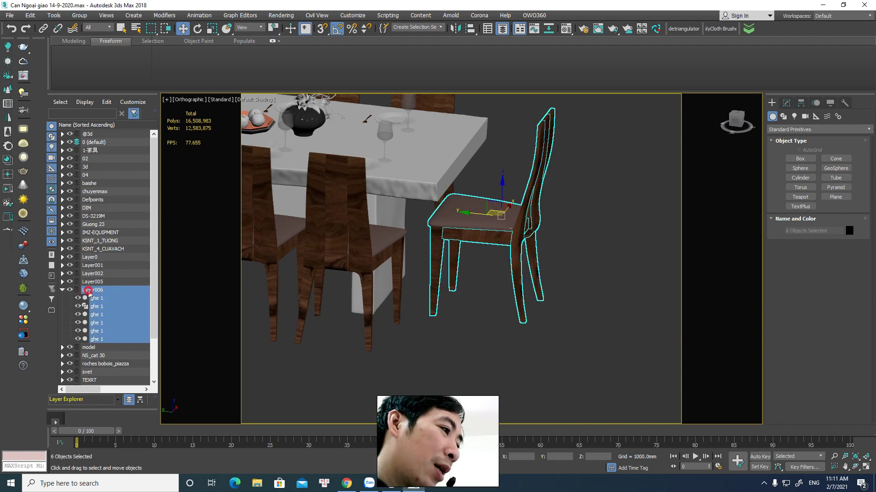
left_click(58, 325)
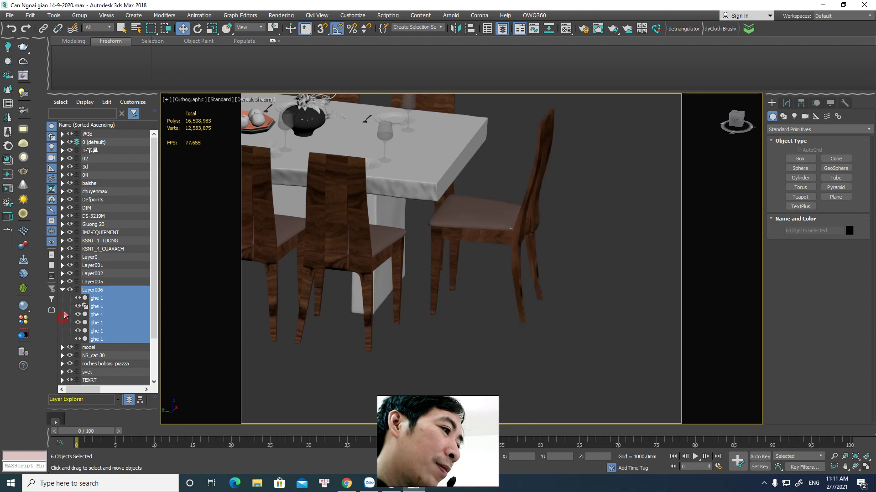
right_click(93, 292)
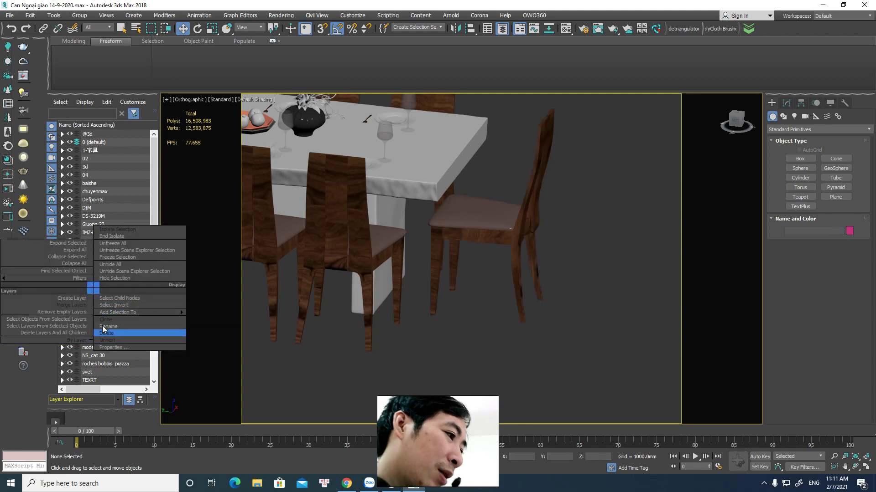
left_click(150, 340)
type("Ghe")
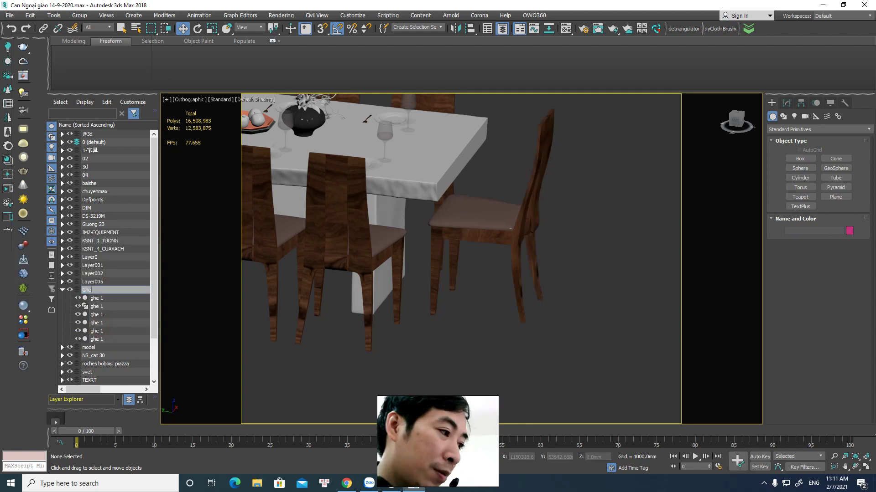
Step: Commit the layer name 'Ghe 1' and click individual chair pieces to inspect them
key("Return")
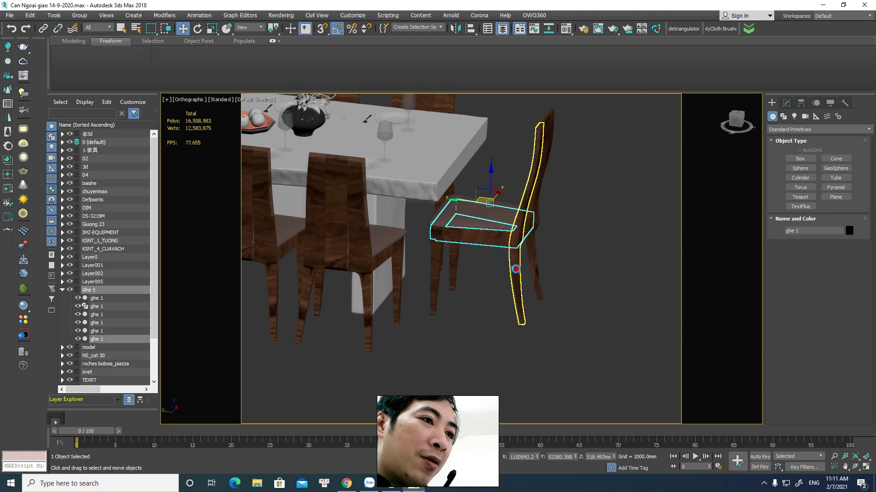
left_click(537, 263)
left_click(525, 231)
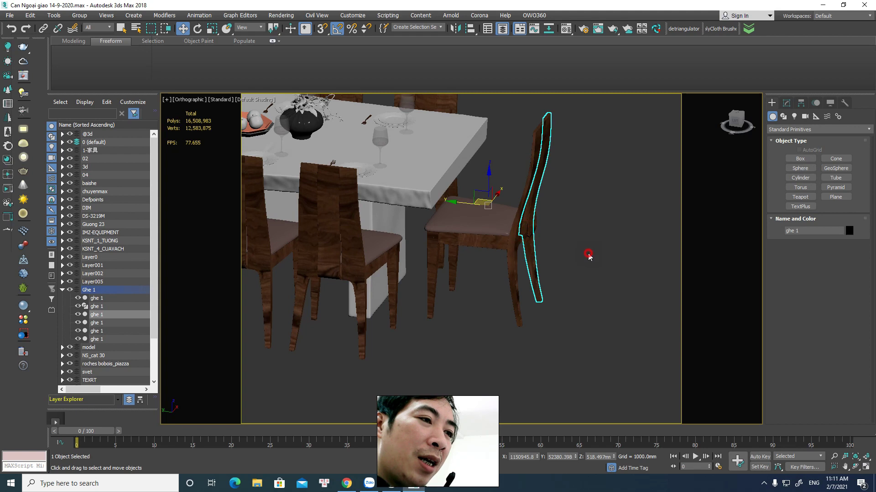
left_click(429, 251)
left_click(497, 242)
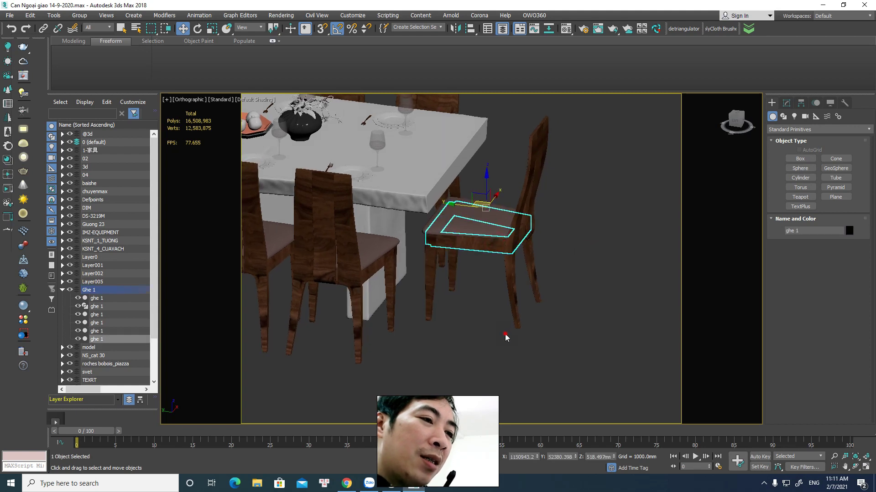
left_click(505, 337)
Step: Toggle the Ghe 1 layer's visibility off and on several times
left_click(69, 290)
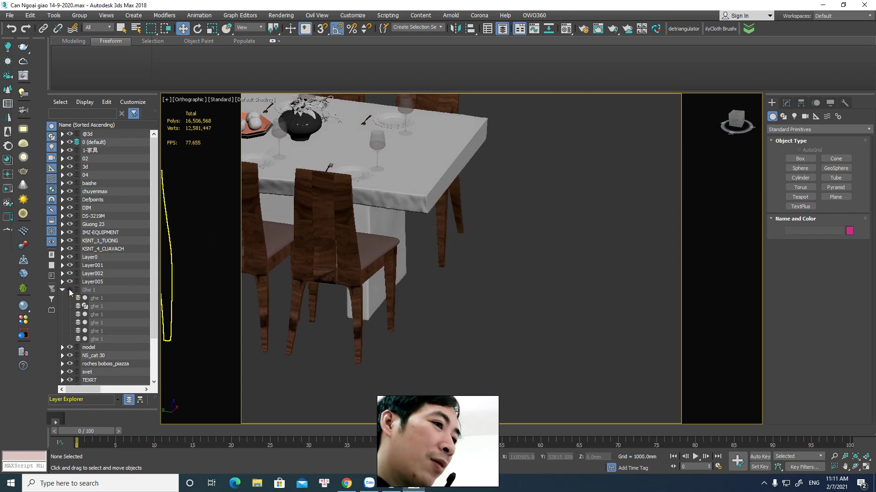
left_click(69, 290)
left_click(69, 290)
left_click(69, 290)
left_click(69, 290)
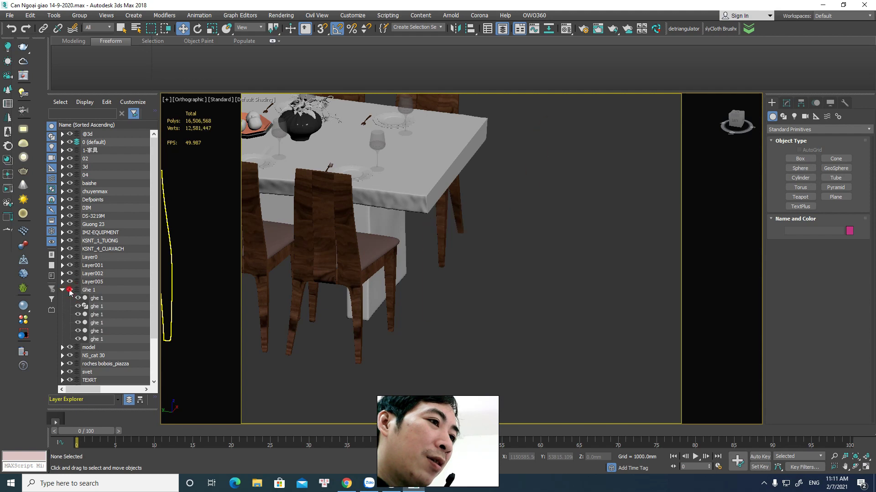
left_click(70, 290)
left_click(69, 290)
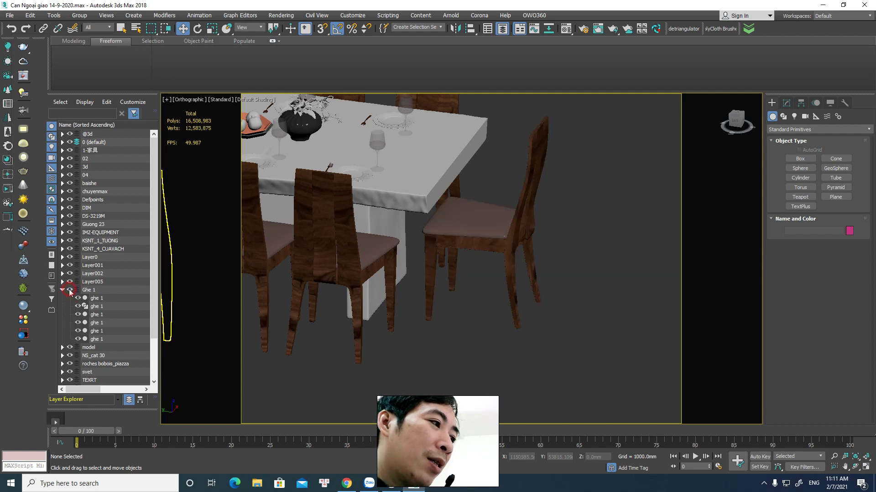
left_click(70, 290)
Step: Hide and show individual chair pieces inside the Ghe 1 layer
left_click(78, 307)
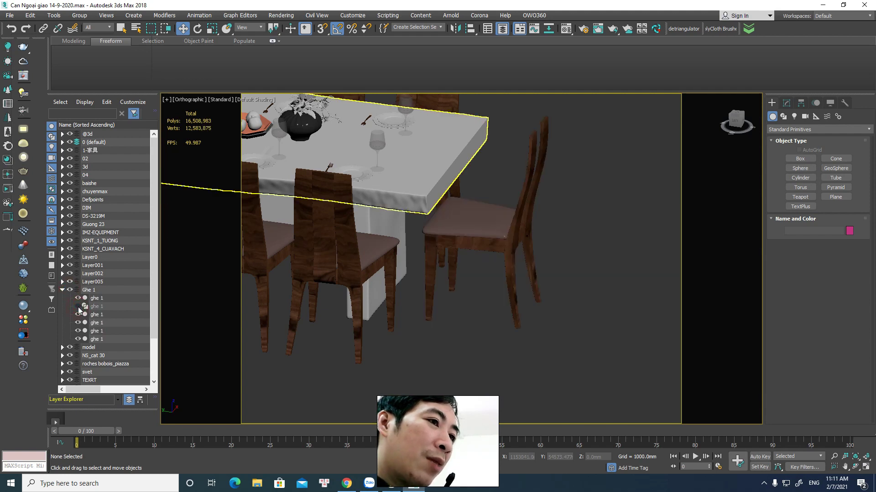
left_click(78, 299)
left_click(78, 299)
left_click(78, 315)
left_click(78, 317)
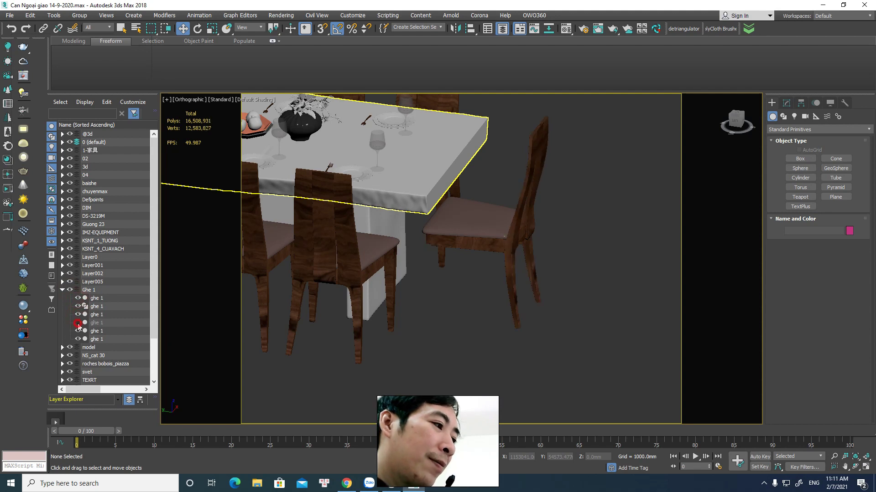
left_click(78, 326)
left_click(78, 332)
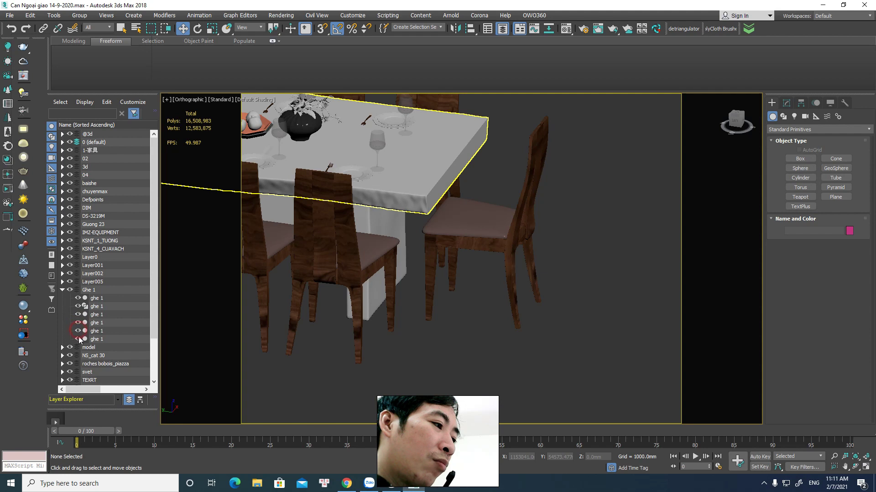
Step: Collapse the Ghe 1 layer's piece list and select the layer
left_click(63, 291)
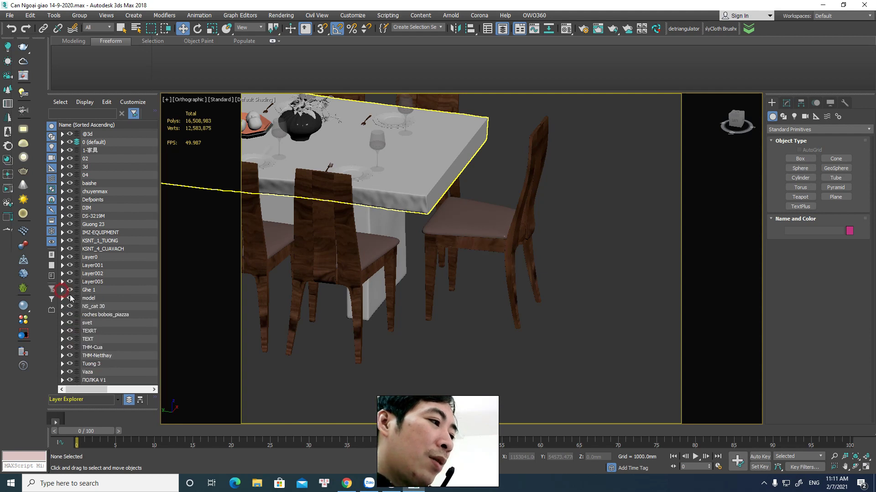
left_click(95, 290)
scroll(660, 328, "down", 3)
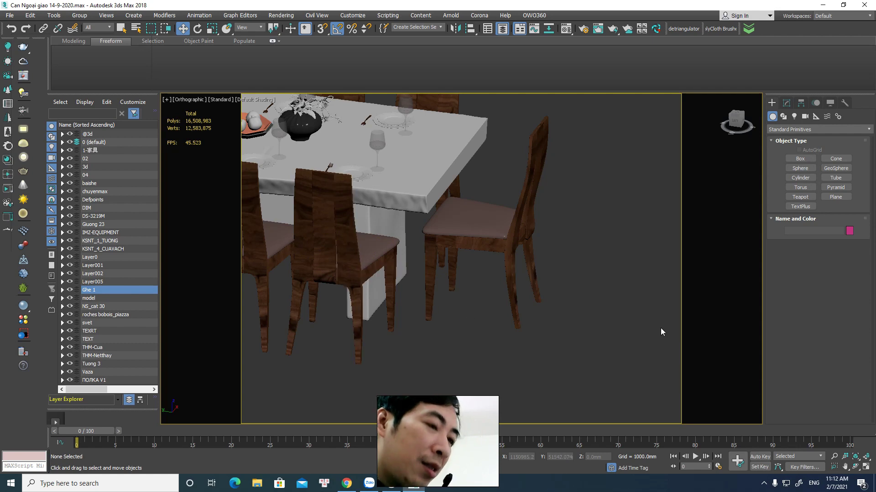
Step: Zoom out and orbit to look over the full length of the dining table
scroll(620, 332, "up", 3)
middle_click_drag(620, 332, 613, 291)
scroll(576, 316, "down", 4)
mouse_move(576, 317)
middle_mouse_down("alt")
mouse_move(653, 336)
mouse_move(465, 355)
mouse_move(494, 337)
mouse_move(437, 297)
middle_mouse_up("alt")
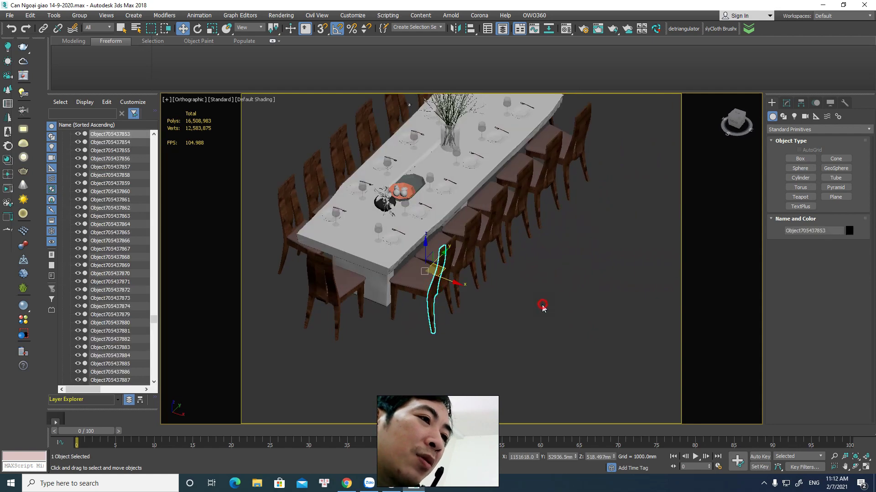
scroll(547, 296, "down", 3)
scroll(561, 289, "down", 2)
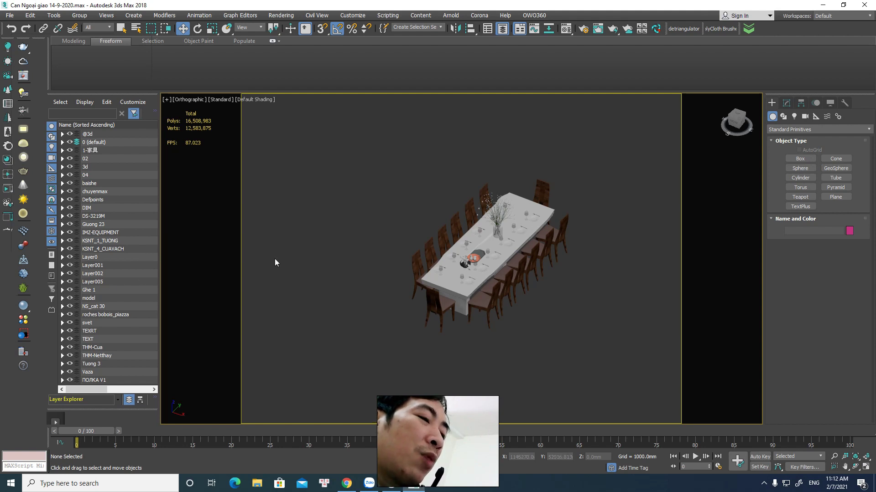
middle_click_drag(290, 238, 311, 232)
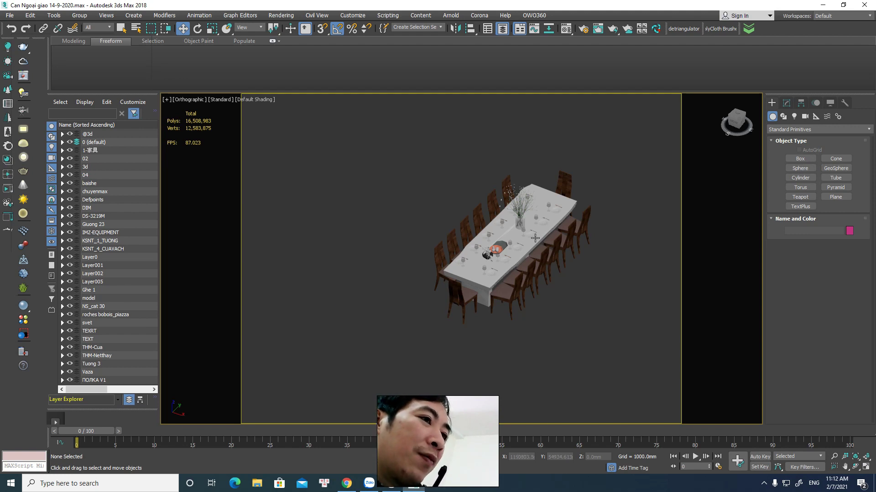
Step: Zoom back in on the table end and window-select the end chair's six pieces
left_click(466, 230)
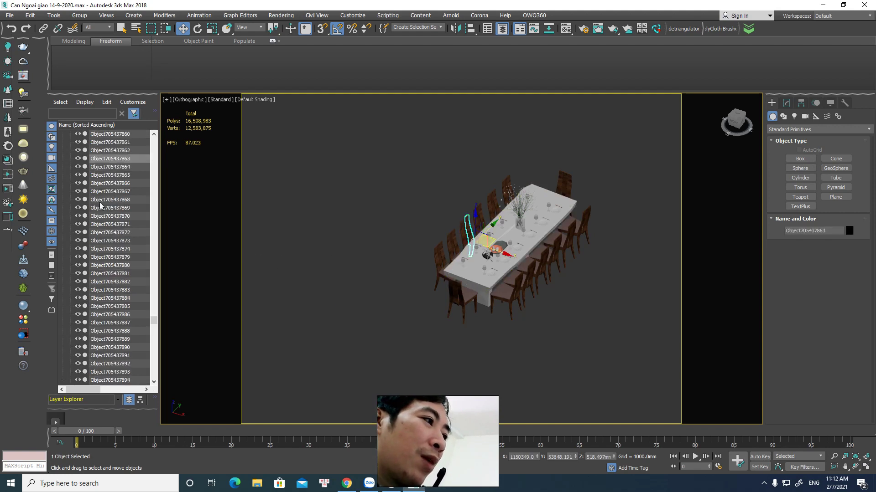
scroll(584, 235, "up", 2)
scroll(609, 201, "up", 5)
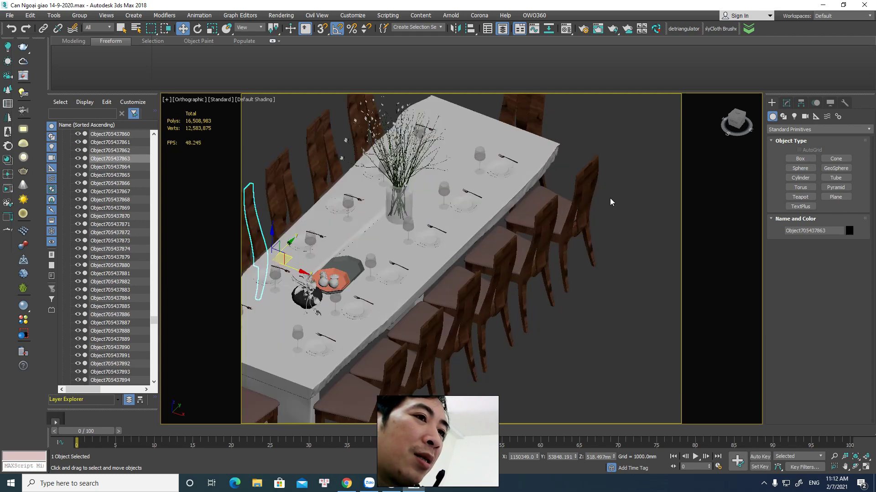
mouse_move(614, 245)
middle_mouse_down("alt")
mouse_move(592, 259)
mouse_move(534, 266)
mouse_move(548, 152)
mouse_move(545, 214)
middle_mouse_up("alt")
middle_click_drag(555, 233, 559, 239, "alt")
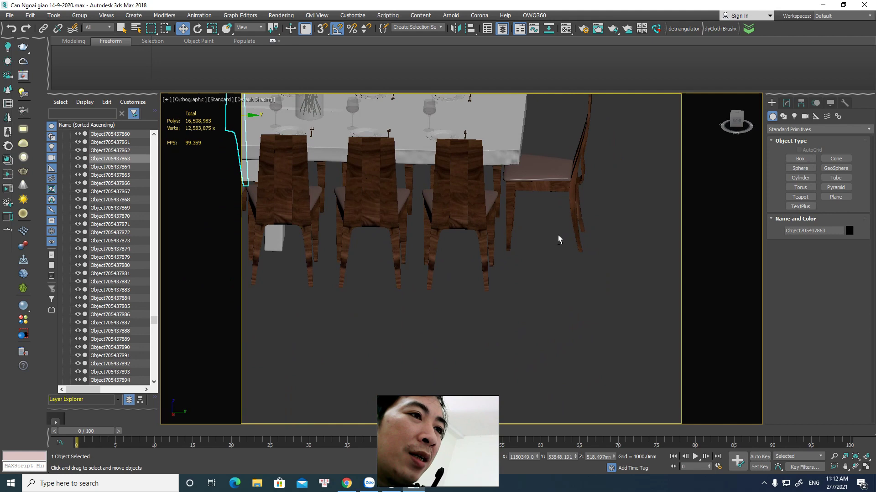
left_click_drag(515, 180, 508, 170)
mouse_move(592, 230)
middle_mouse_down("alt")
mouse_move(600, 215)
mouse_move(601, 227)
middle_mouse_up("alt")
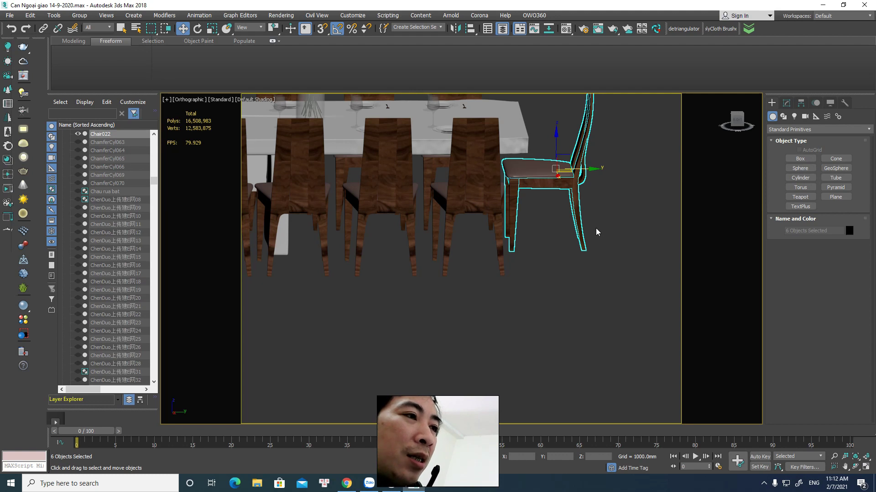
Step: Start a File > Import > Merge and browse to the file 4.max
left_click(9, 15)
mouse_move(48, 140)
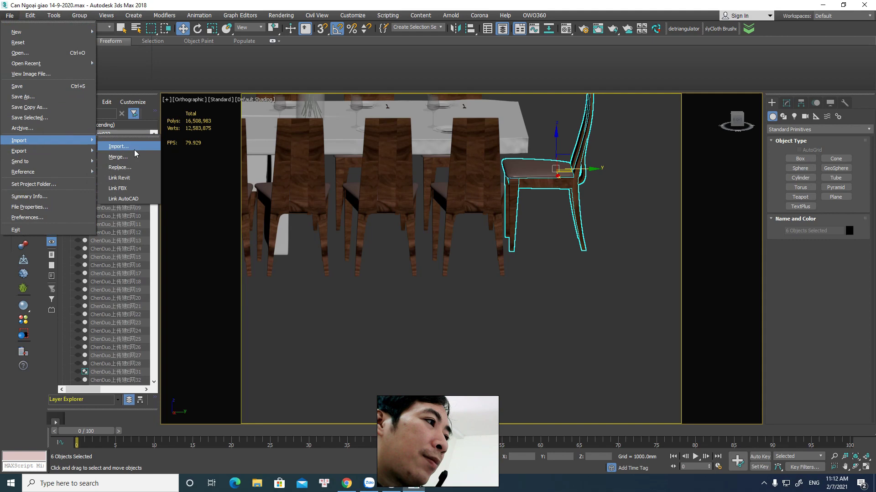
left_click(125, 160)
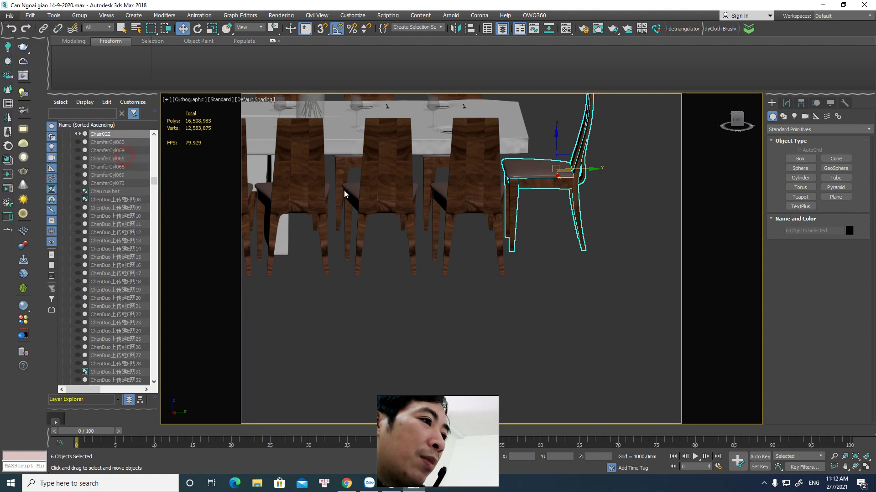
left_click(127, 34)
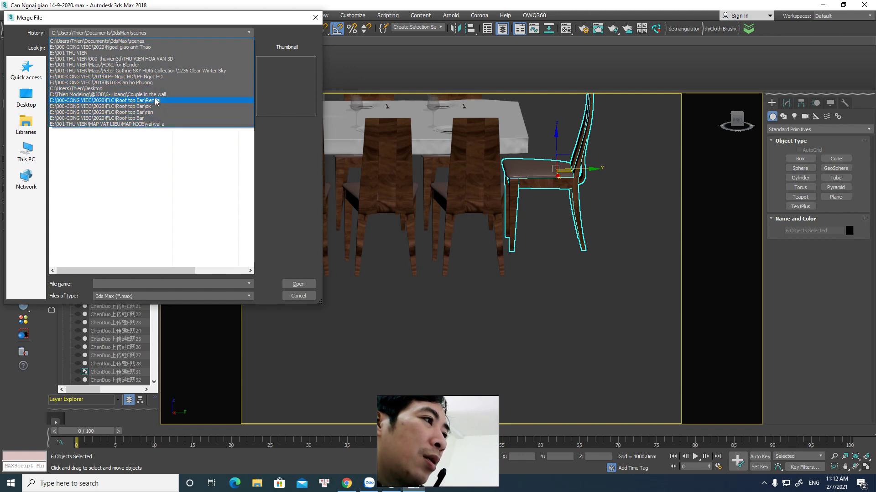
left_click(149, 60)
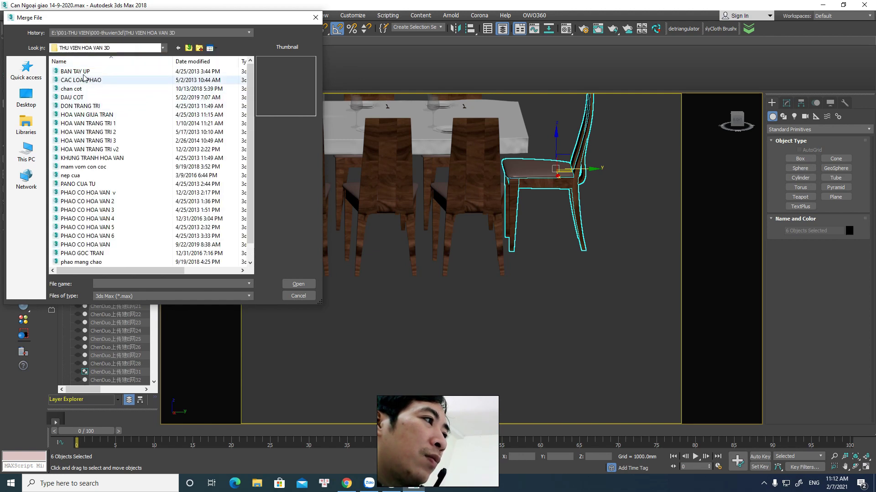
left_click(84, 72)
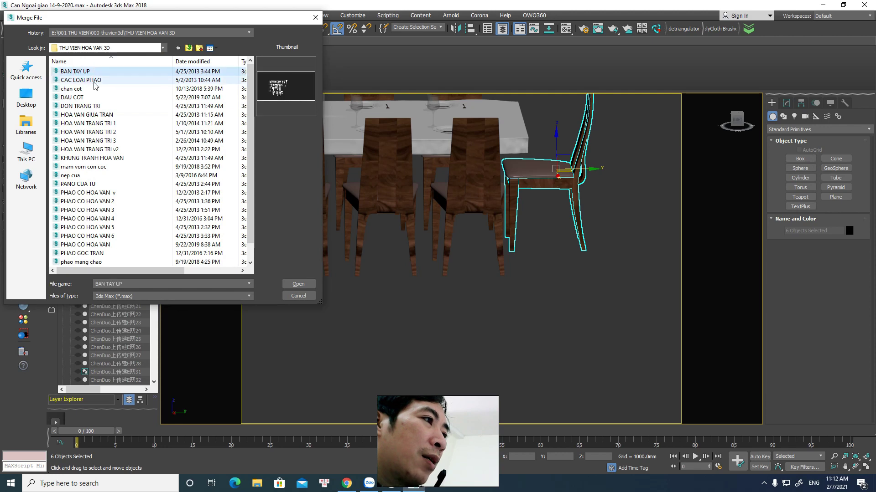
left_click(189, 48)
left_click(191, 48)
left_click(65, 203)
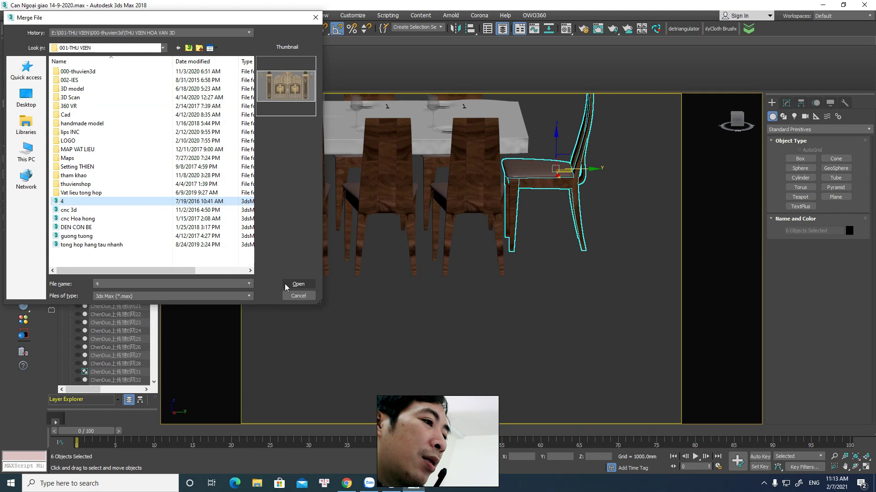
left_click(298, 284)
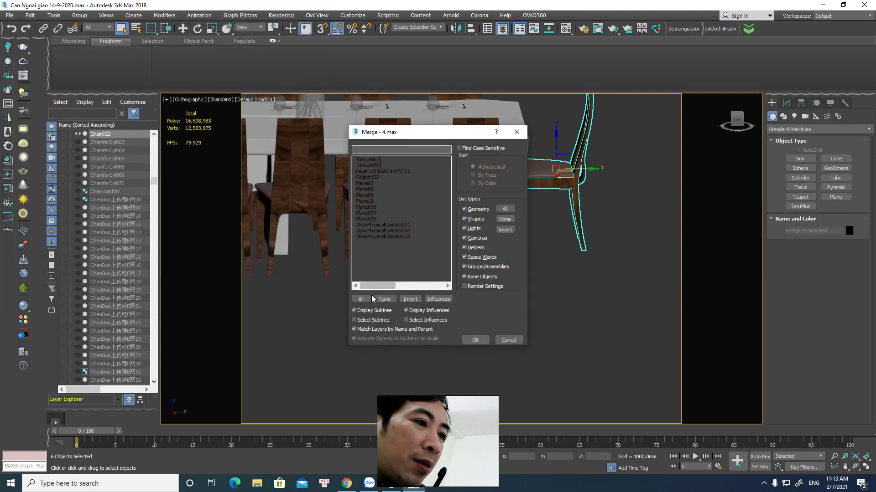
Step: Merge all objects from 4.max, auto-renaming duplicate names and dismissing the final prompt
left_click(362, 300)
left_click(475, 340)
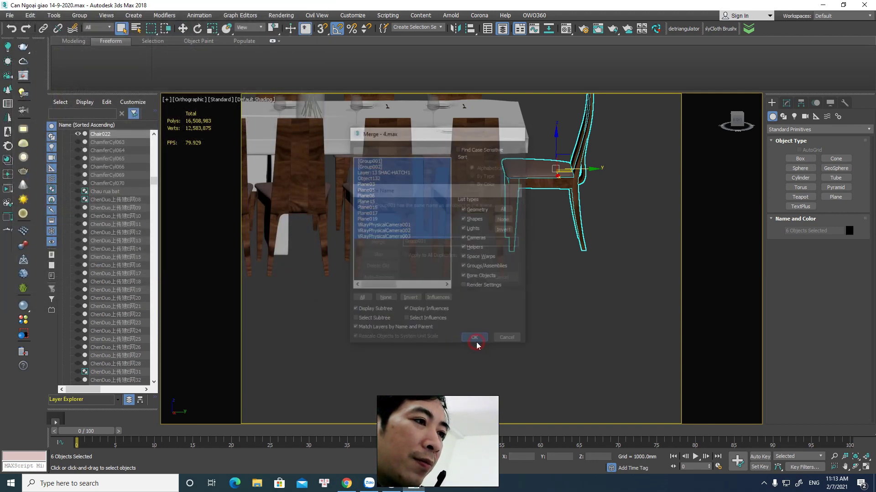
left_click(387, 280)
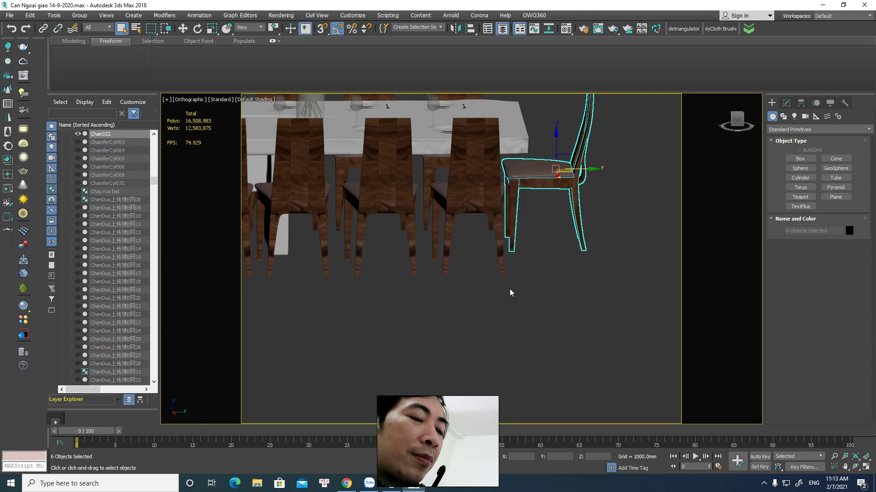
left_click(469, 260)
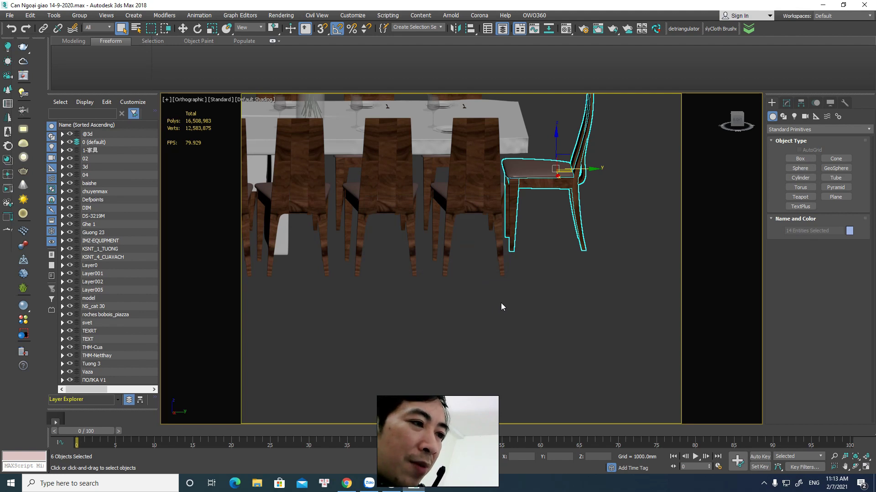
Step: In Top view, hide the merged cameras and lamp
left_click(501, 303)
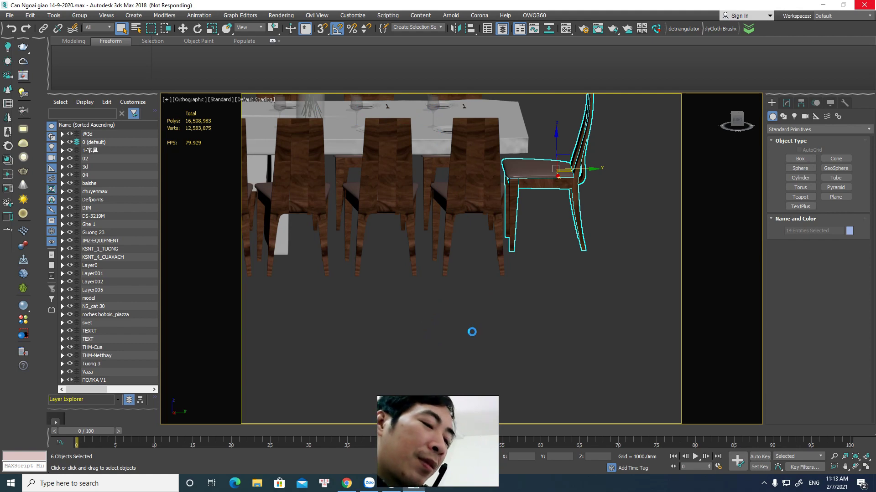
right_click(472, 332)
left_click(482, 340)
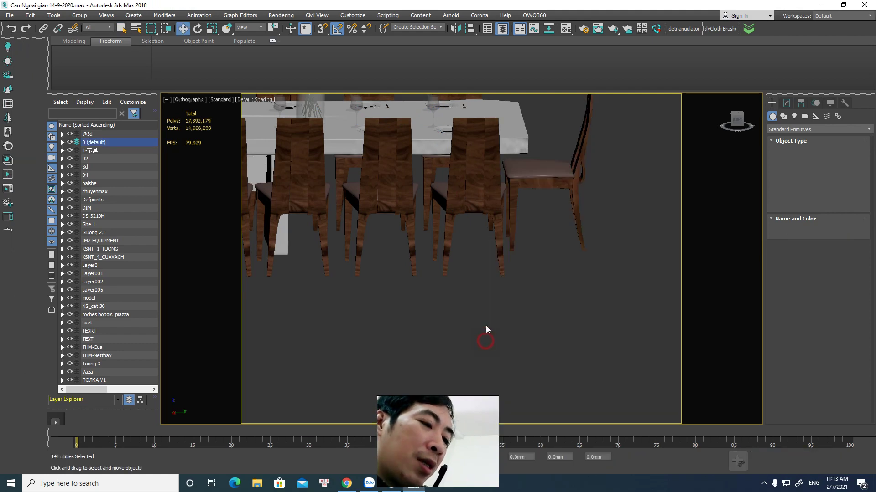
key("t")
scroll(483, 301, "down", 2)
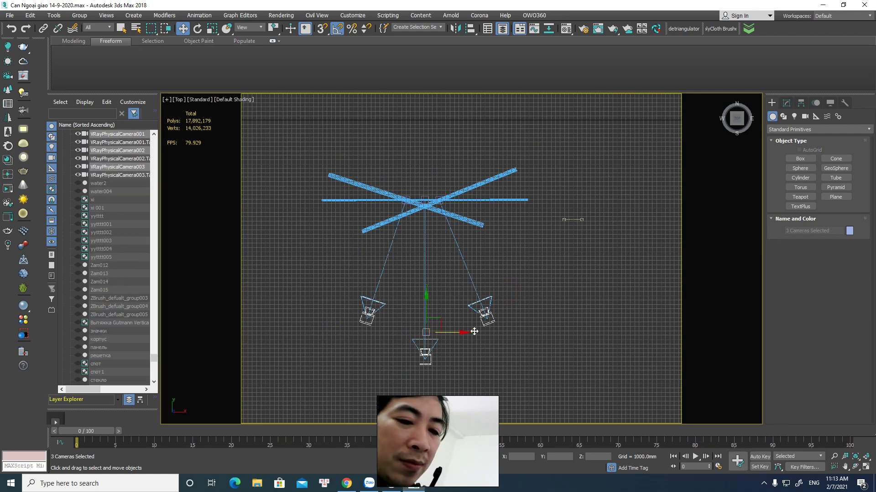
right_click(511, 260)
left_click(523, 238)
scroll(570, 242, "up", 2)
scroll(593, 274, "up", 2)
Step: Orbit to the ornate gate and window-select all of its pieces
mouse_move(594, 281)
middle_mouse_down("alt")
mouse_move(612, 260)
mouse_move(592, 229)
mouse_move(586, 252)
mouse_move(597, 237)
mouse_move(577, 260)
mouse_move(587, 194)
middle_mouse_up("alt")
key("g")
middle_click_drag(582, 264, 592, 190, "alt")
left_click_drag(603, 168, 413, 359)
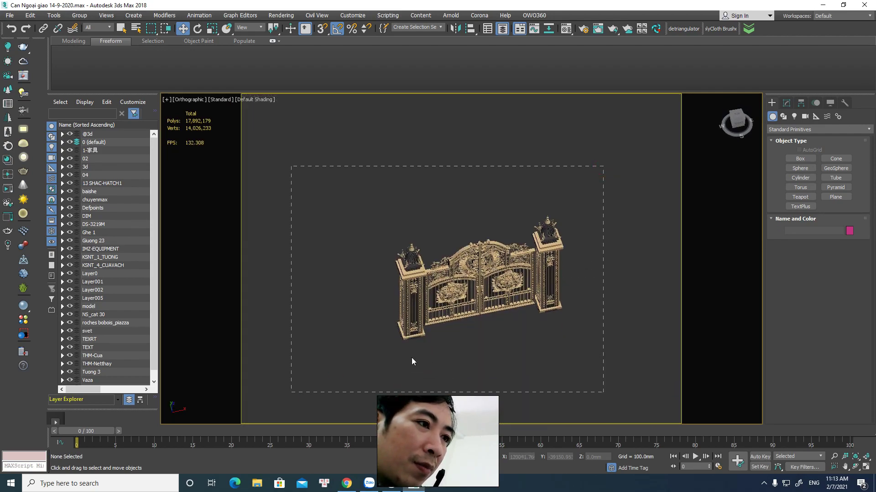
left_click(60, 17)
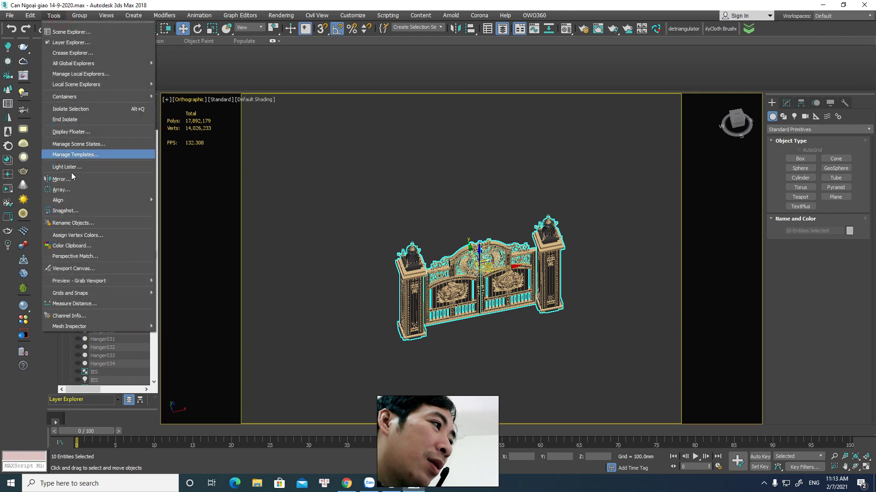
Step: Batch-rename the ten selected gate objects to the base name 'cong sat'
left_click(87, 224)
left_click(453, 195)
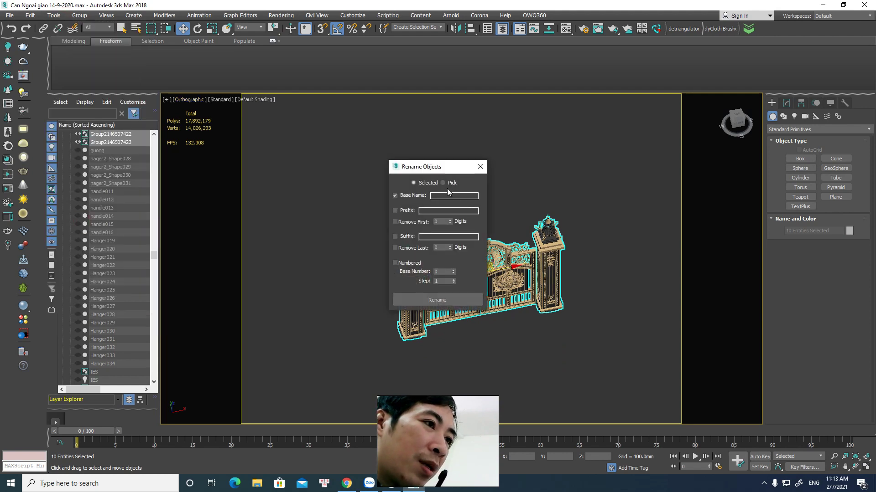
type("cong ")
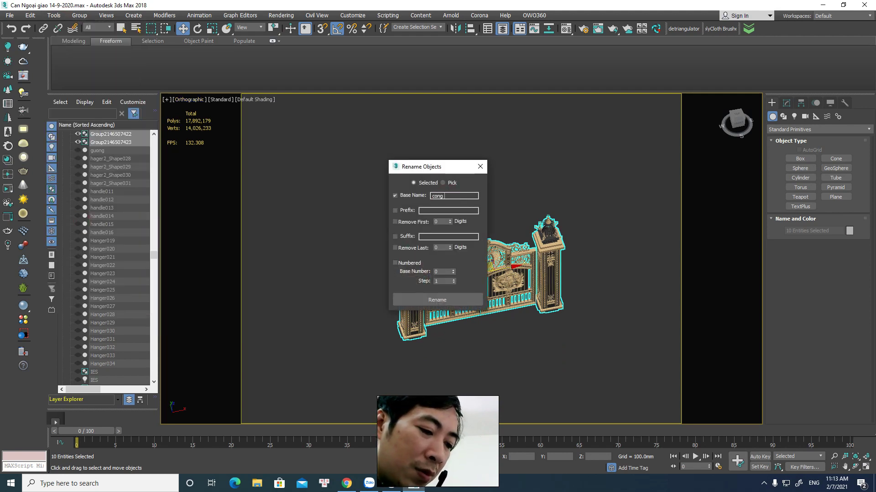
type("sat")
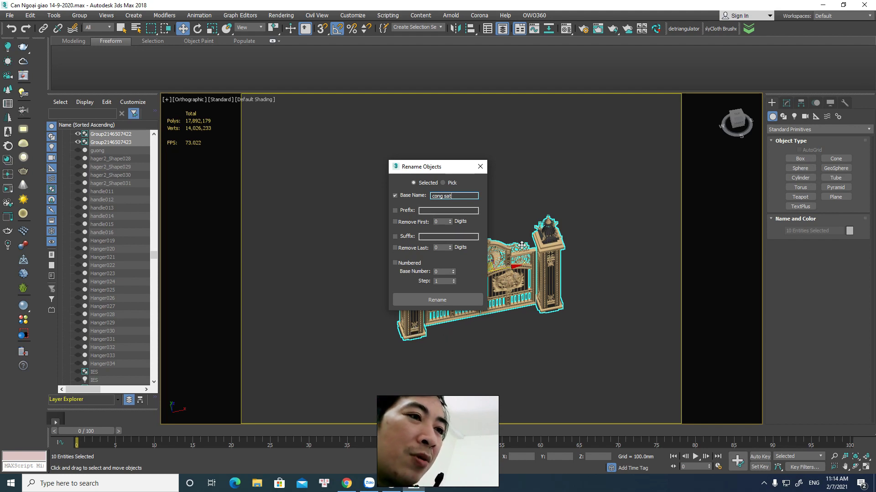
left_click(430, 300)
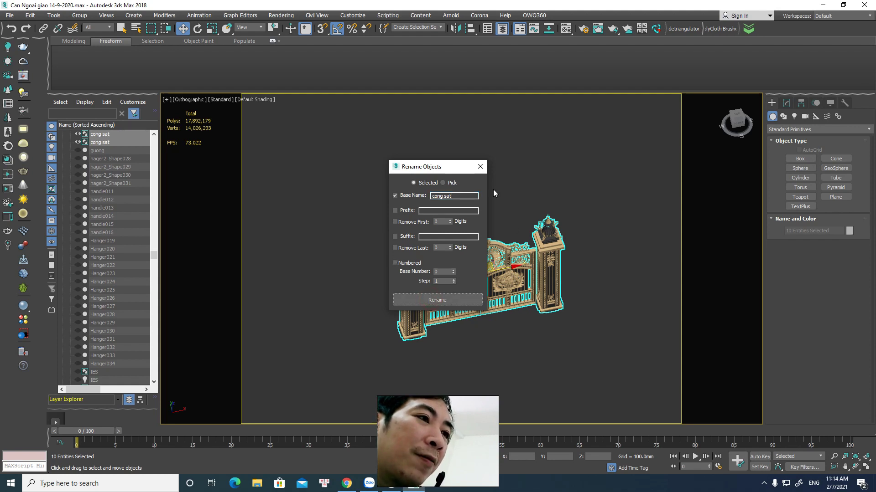
left_click(480, 167)
left_click(634, 249)
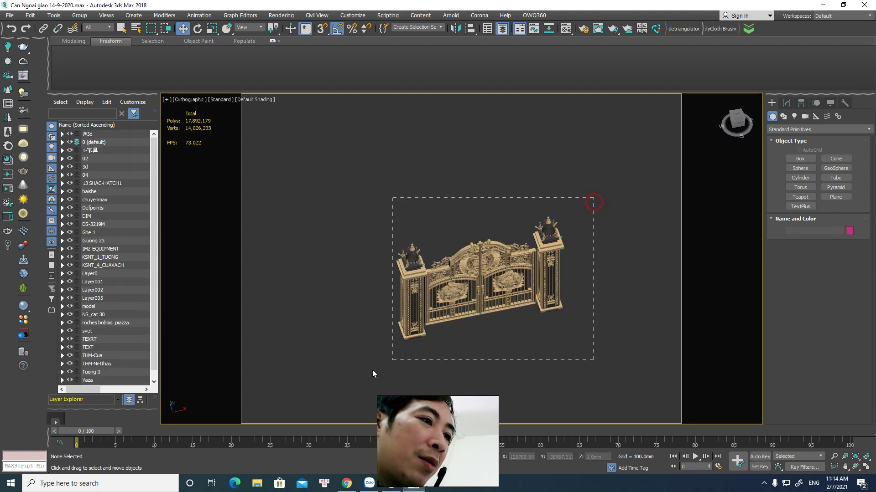
Step: Reselect the gate and add its ten pieces to a new layer, Layer006
left_click_drag(590, 201, 437, 328)
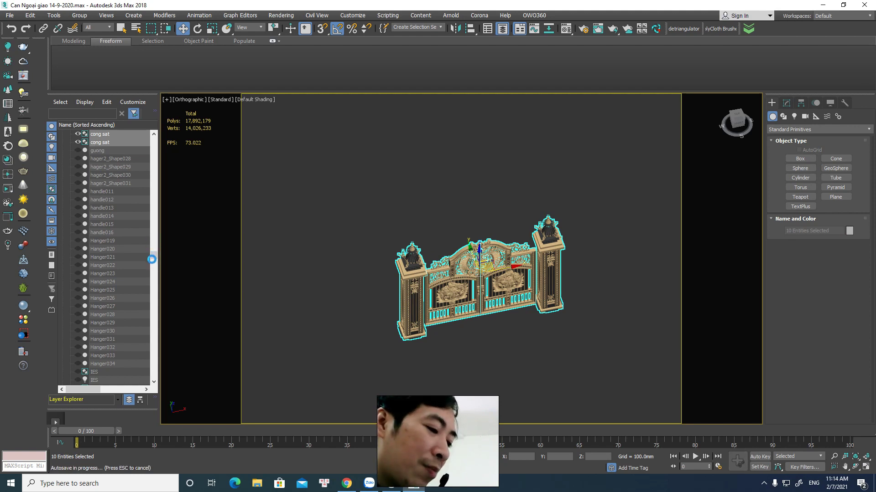
key("Escape")
scroll(154, 256, "up", 6)
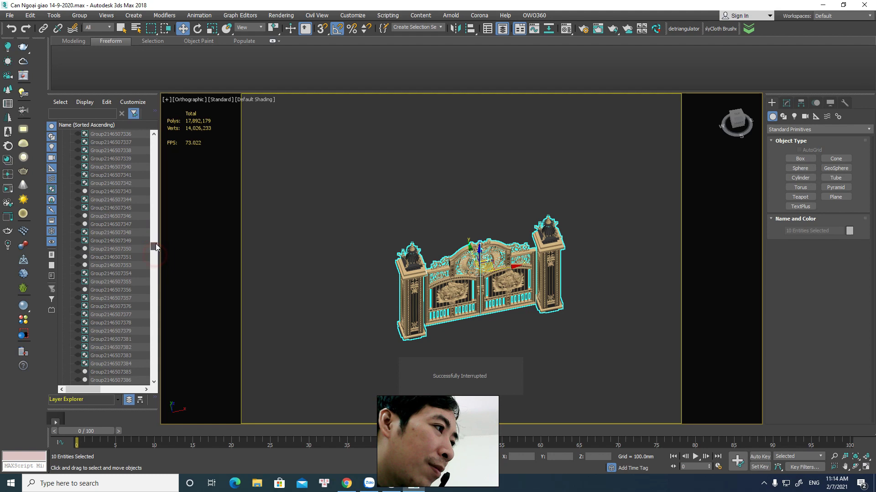
left_click_drag(153, 254, 147, 283)
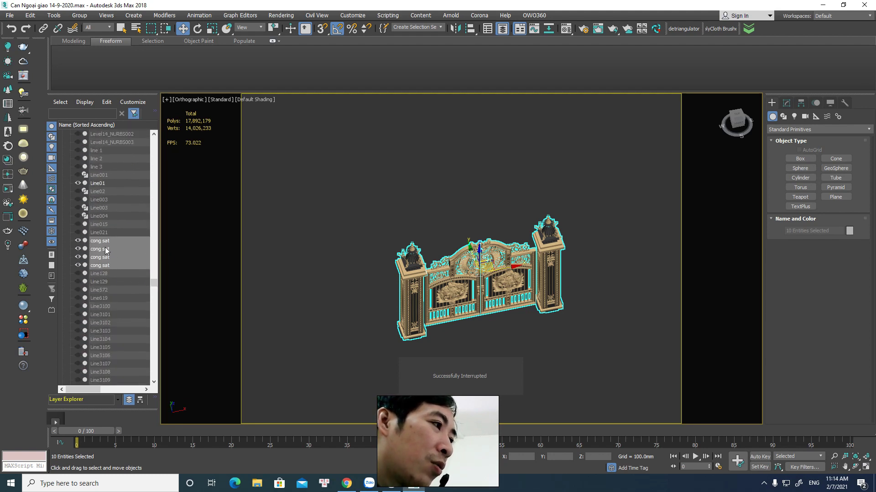
mouse_move(153, 283)
left_mouse_down()
mouse_move(154, 154)
mouse_move(154, 258)
left_mouse_up()
right_click(97, 262)
mouse_move(122, 286)
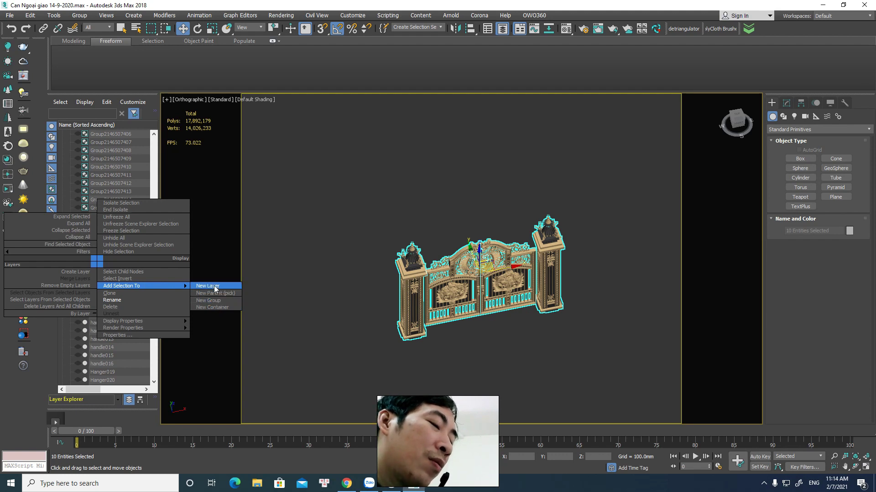
left_click(215, 285)
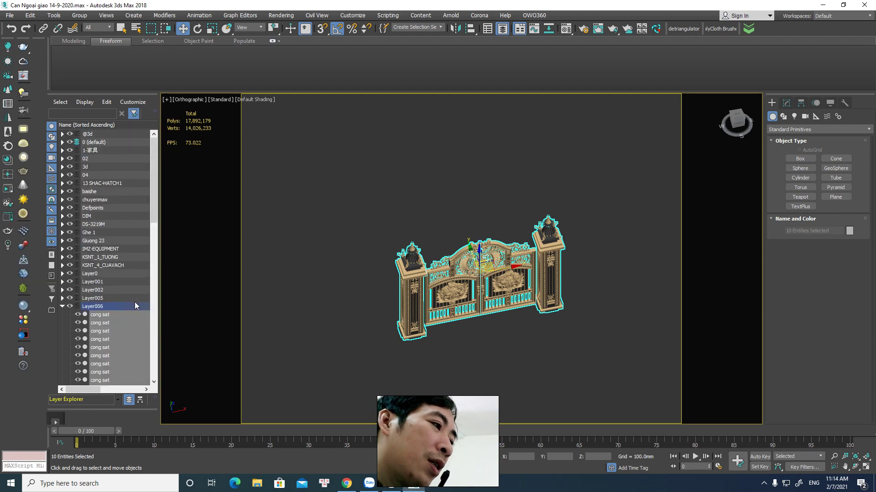
mouse_move(154, 214)
left_mouse_down()
mouse_move(156, 351)
mouse_move(154, 240)
left_mouse_up()
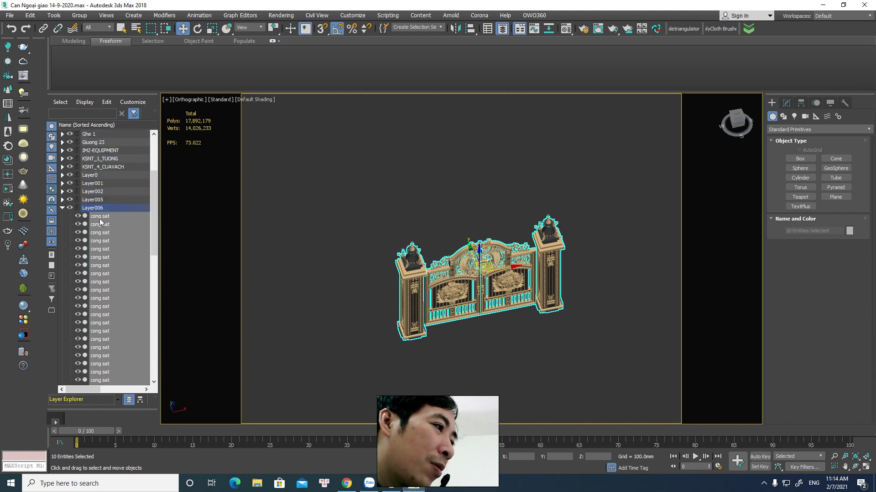
right_click(90, 208)
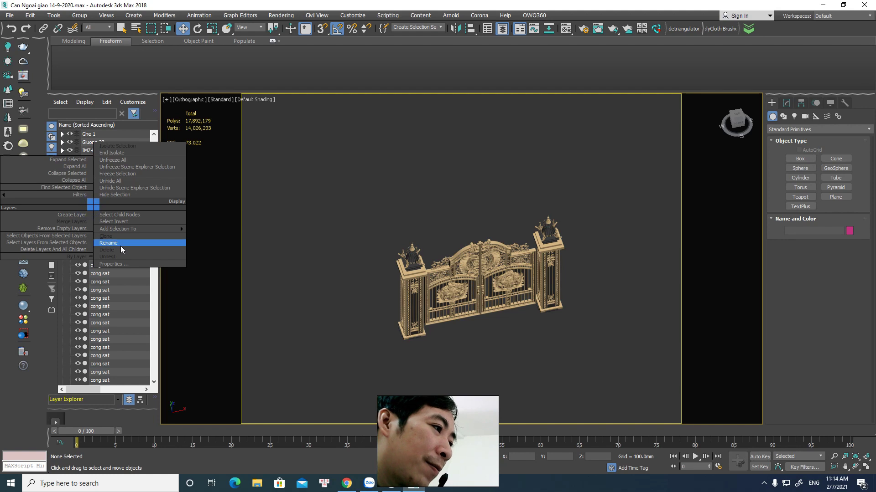
Step: Rename Layer006 to 'cong sat'
left_click(111, 248)
type("cong sat")
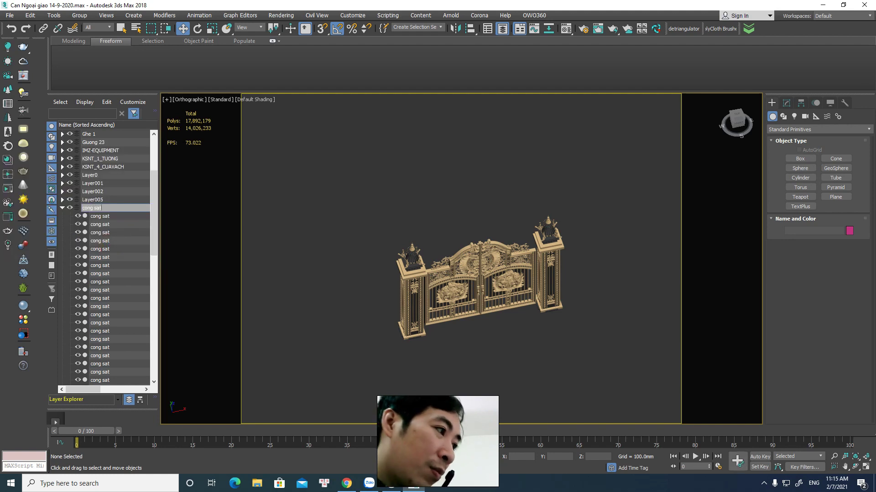
left_click(64, 208)
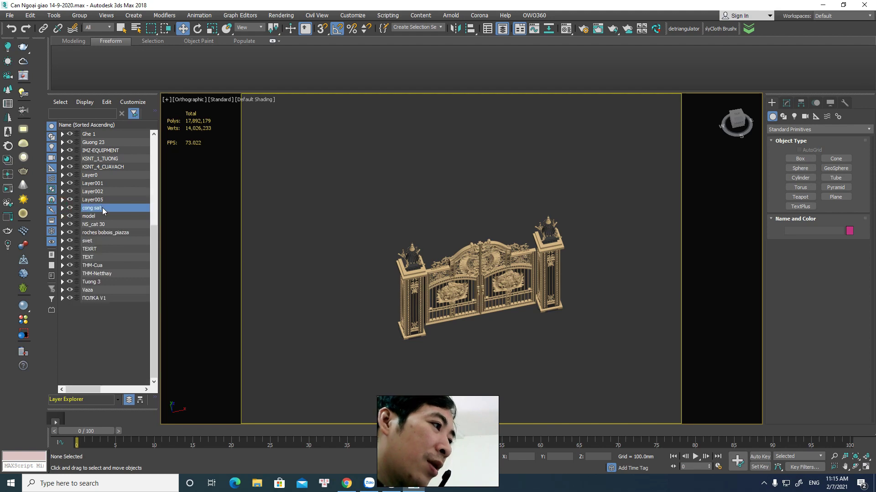
Step: Toggle the cong sat layer off and on to confirm the gate hides, then hide svet
left_click(70, 209)
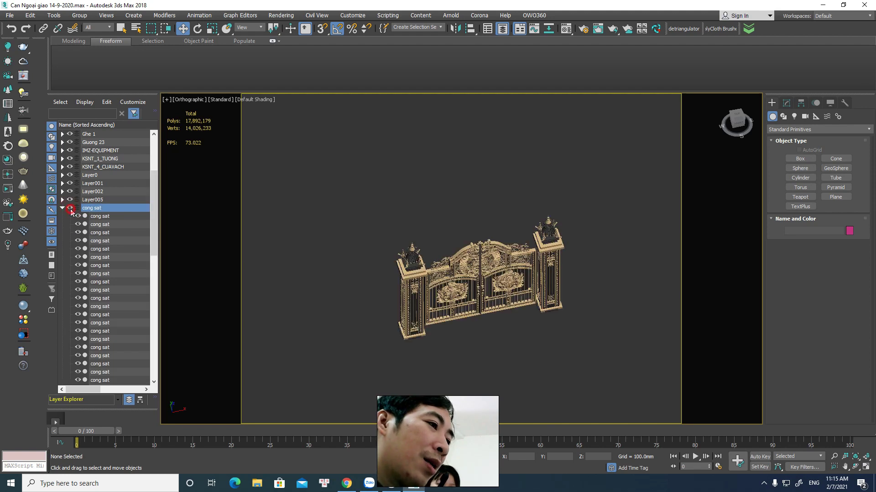
left_click(70, 208)
left_click(70, 209)
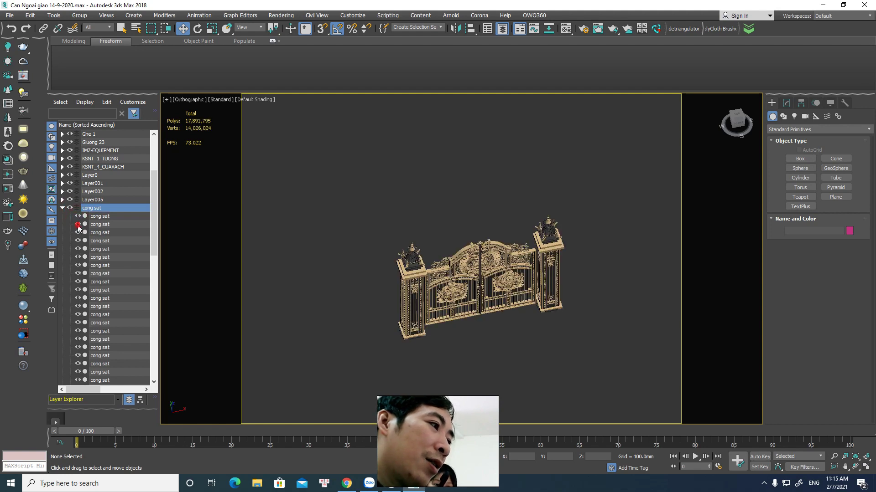
left_click(70, 209)
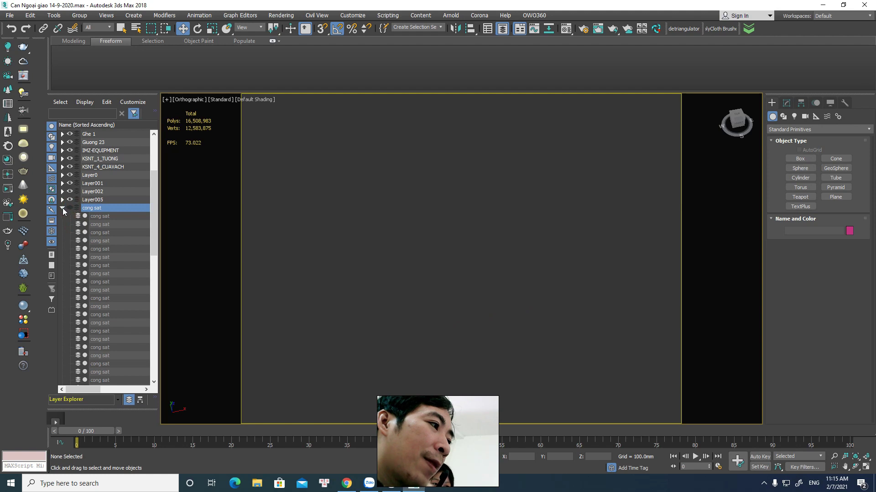
left_click(68, 208)
left_click(63, 209)
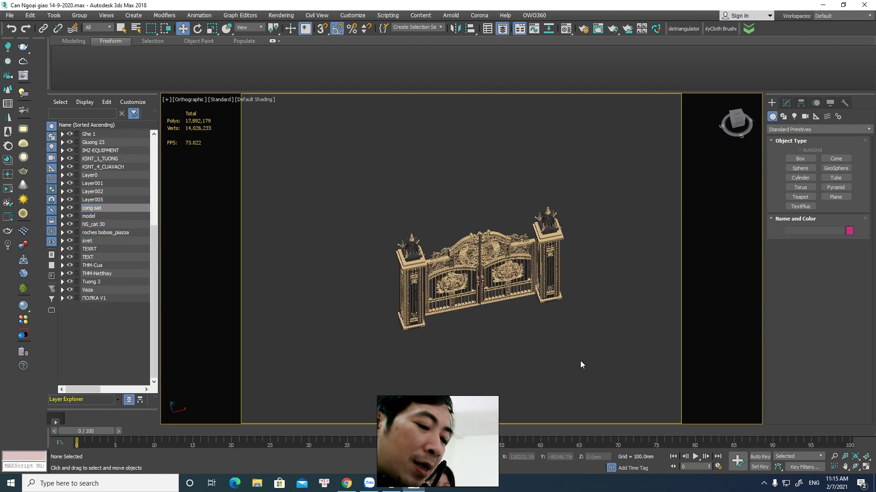
middle_click_drag(580, 360, 578, 345)
middle_click_drag(556, 316, 551, 195)
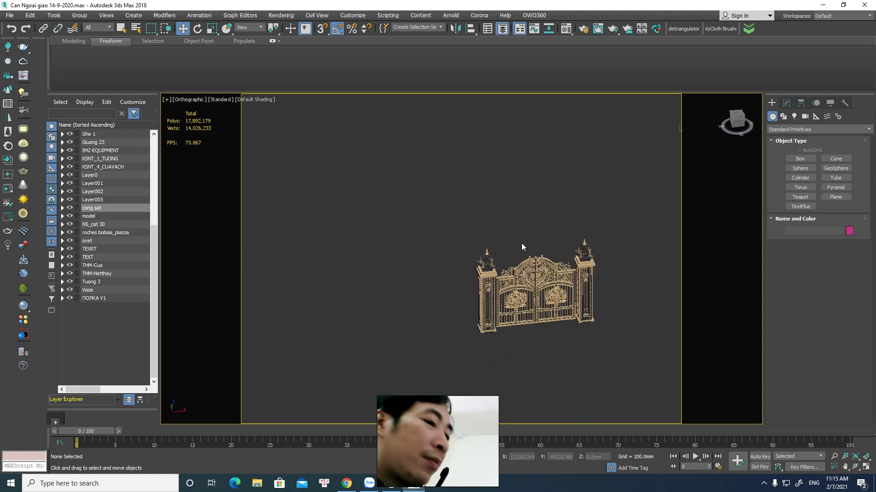
left_click(69, 242)
Step: Select the whole gate and inspect it from angled and front views
scroll(358, 269, "down", 3)
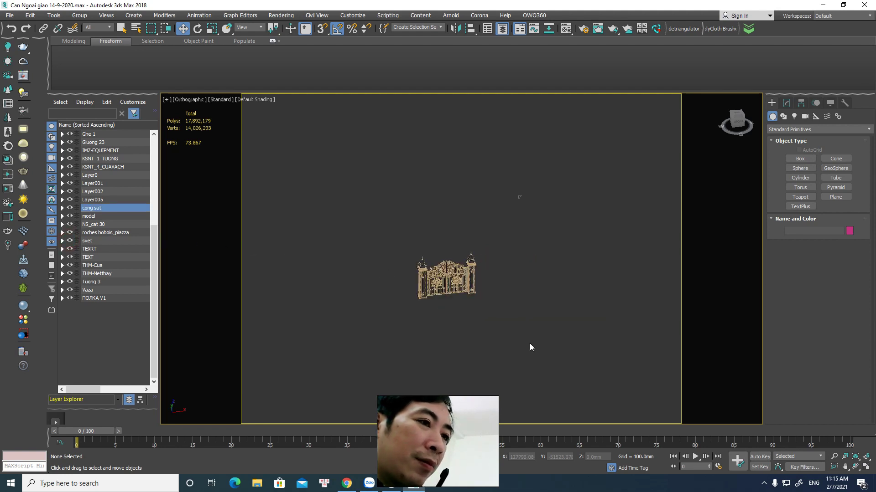
left_click_drag(351, 227, 528, 343)
mouse_move(514, 248)
middle_mouse_down("alt")
mouse_move(526, 290)
mouse_move(496, 288)
mouse_move(513, 268)
middle_mouse_up("alt")
scroll(571, 284, "down", 3)
middle_click_drag(571, 284, 560, 281, "alt")
key("f")
key("z")
scroll(612, 273, "down", 5)
middle_click_drag(612, 273, 524, 218)
right_click(523, 218)
left_click(540, 166)
scroll(555, 247, "down", 3)
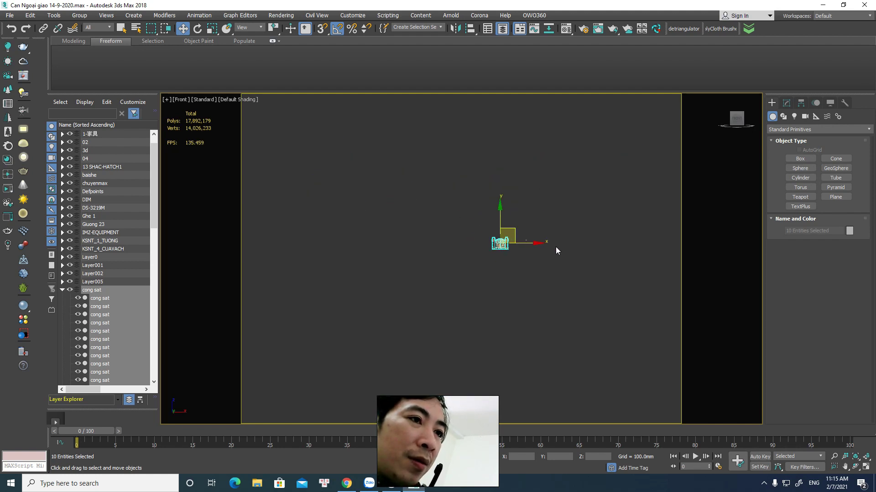
middle_click_drag(555, 247, 456, 243)
Step: In Top view, move the gate pieces up and to the right
key("t")
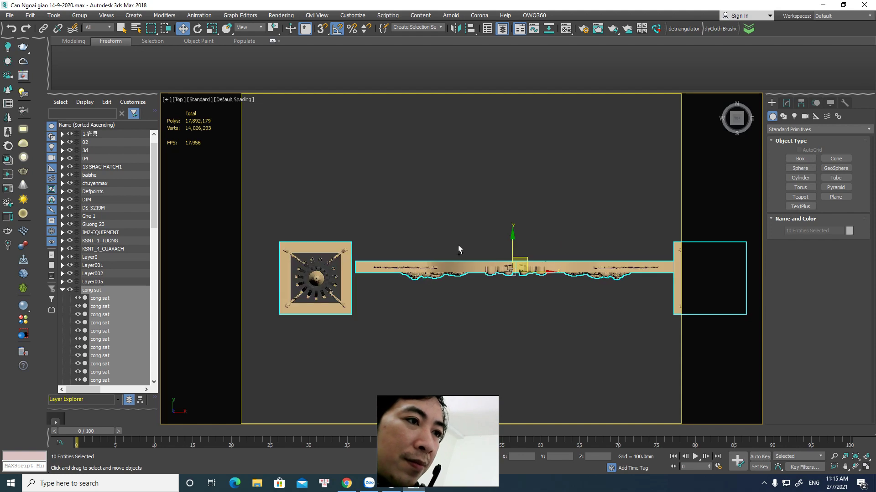
scroll(458, 245, "down", 3)
scroll(354, 252, "down", 3)
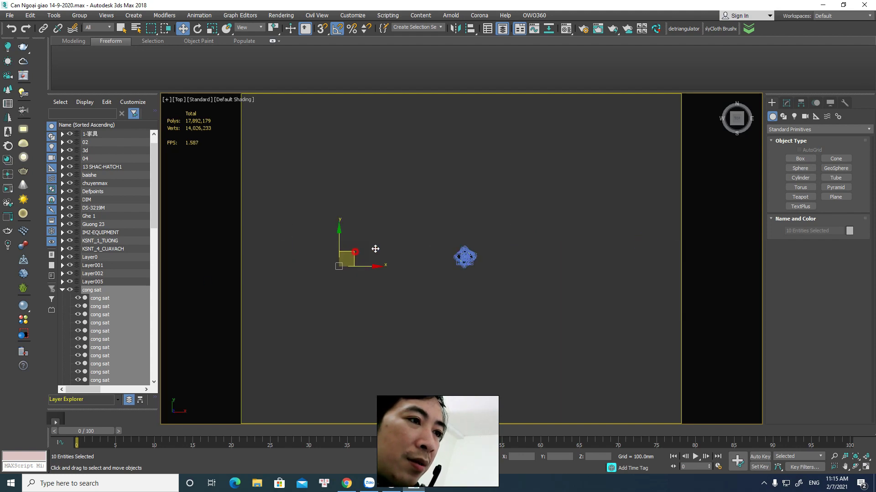
left_click_drag(375, 248, 469, 254)
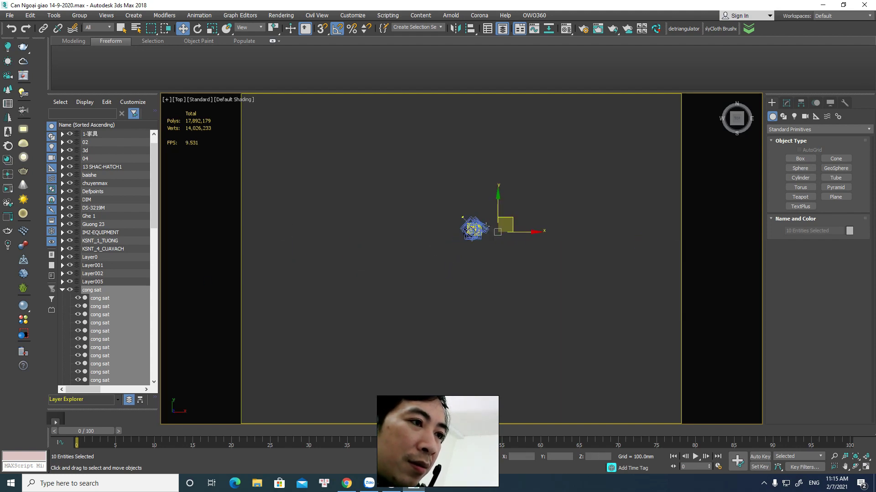
left_click_drag(486, 225, 539, 208)
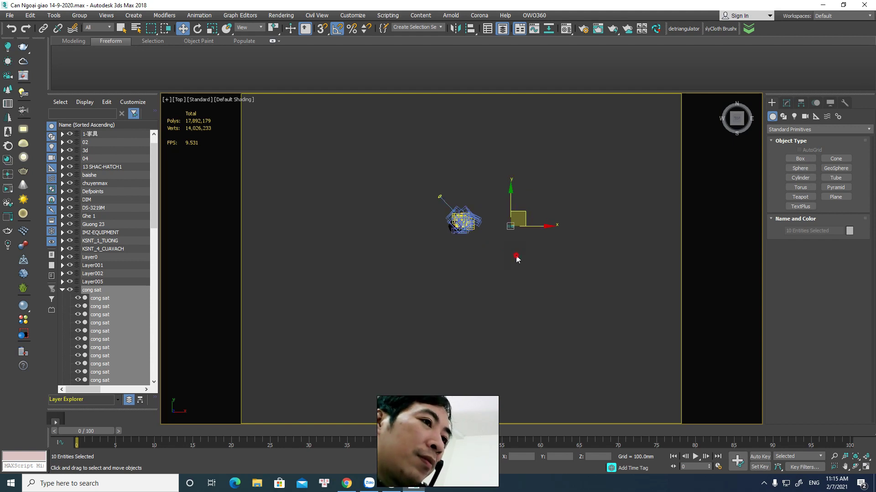
Step: Deselect the gate and zoom in on the building from above
left_click(519, 242)
scroll(497, 245, "up", 2)
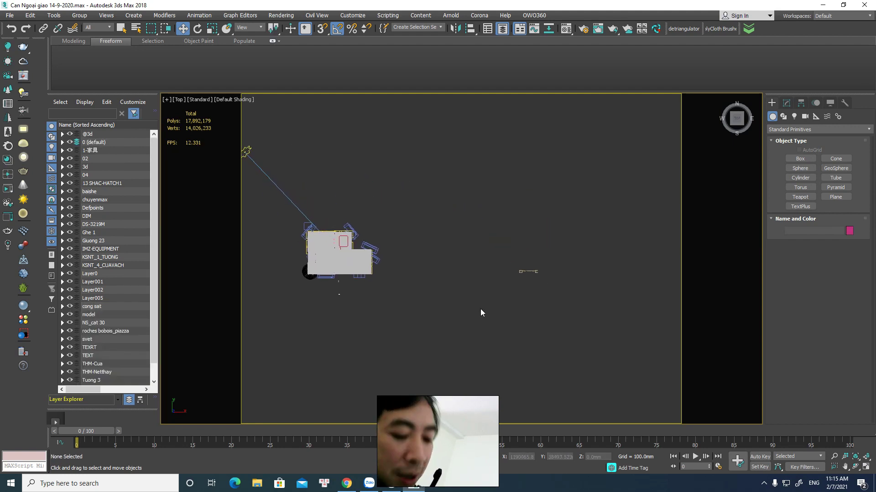
scroll(488, 301, "up", 1)
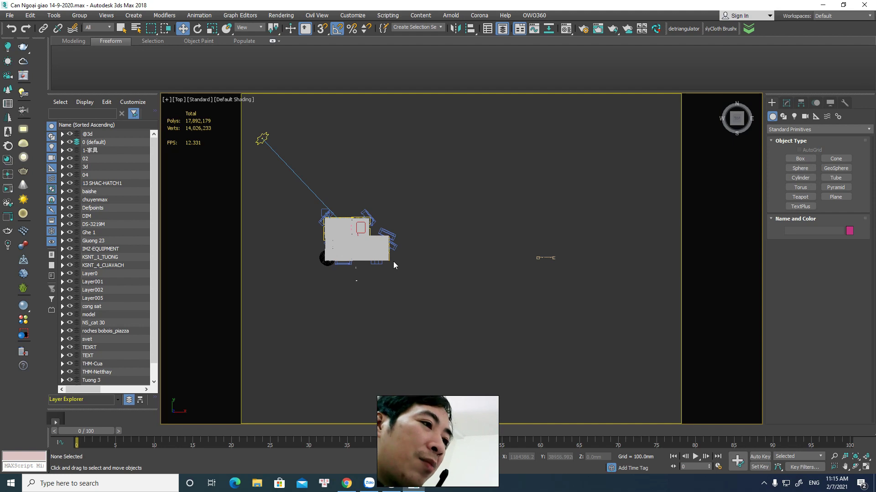
scroll(393, 261, "up", 3)
left_click(352, 235)
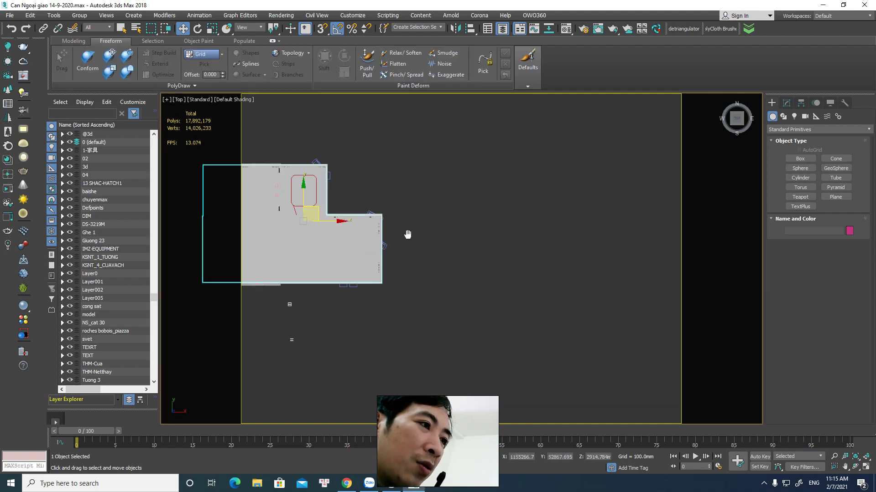
Step: Hide the grey slab and a second covering object to reveal the rooms
middle_click_drag(358, 235, 551, 235)
right_click(536, 228)
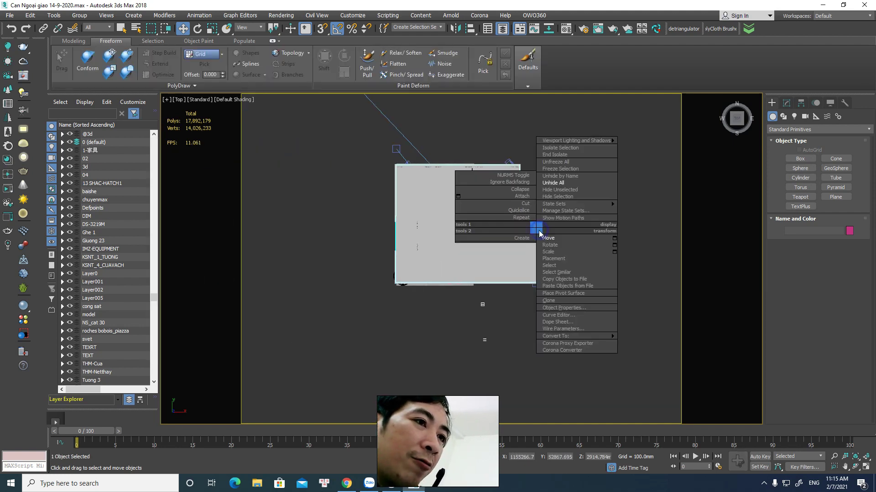
left_click(563, 196)
scroll(470, 205, "up", 3)
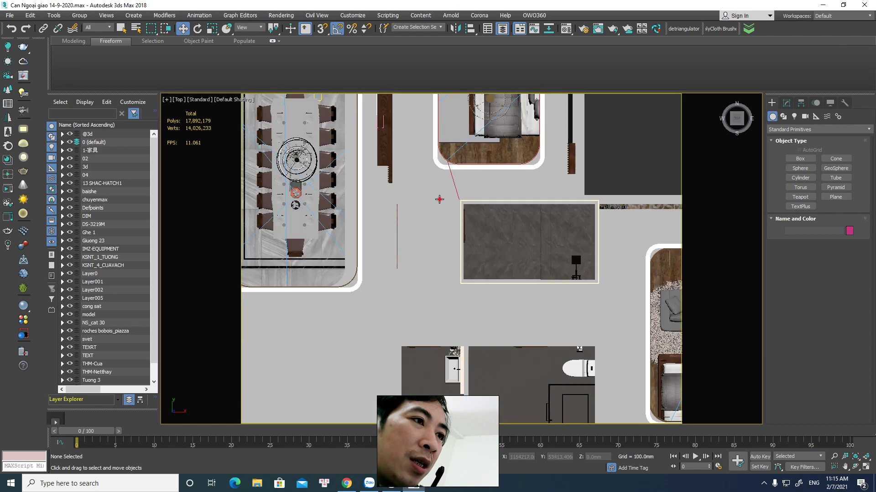
left_click(440, 196)
right_click(436, 185)
left_click(466, 170)
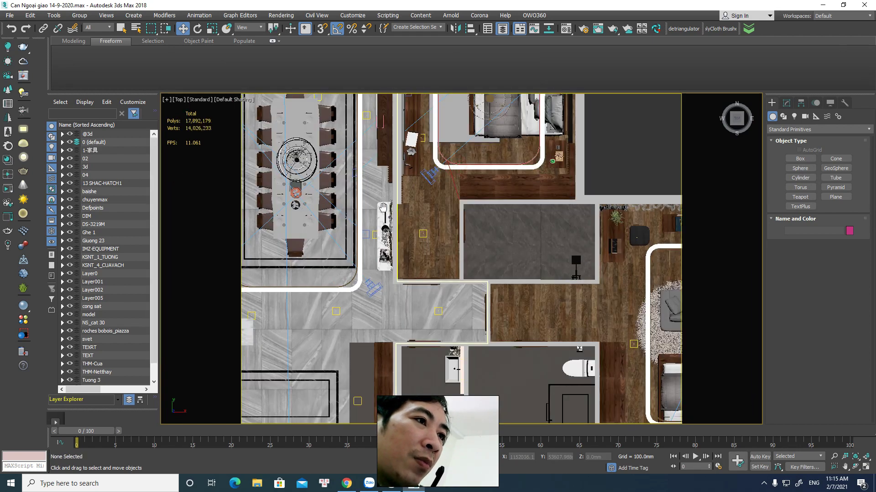
Step: Orbit into a tilted 3D view and select the lotus decor above the console
scroll(416, 180, "down", 2)
middle_click_drag(488, 123, 576, 162)
scroll(576, 163, "up", 2)
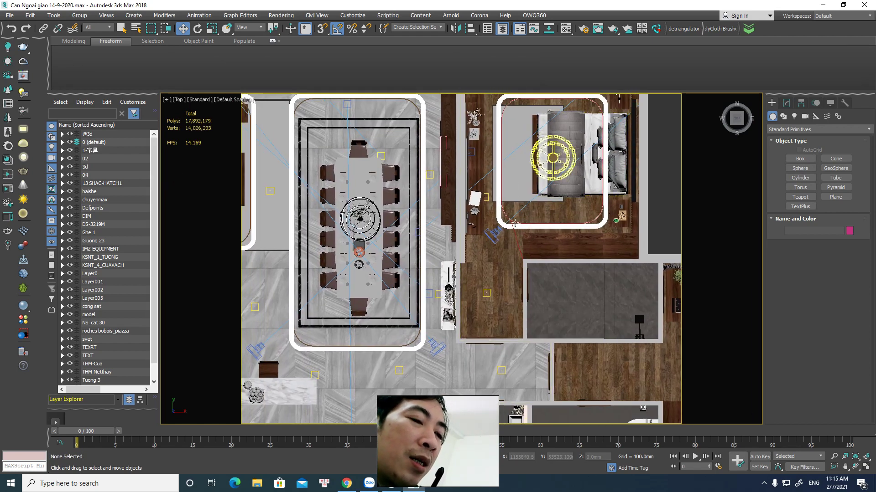
middle_click_drag(535, 238, 519, 212, "alt")
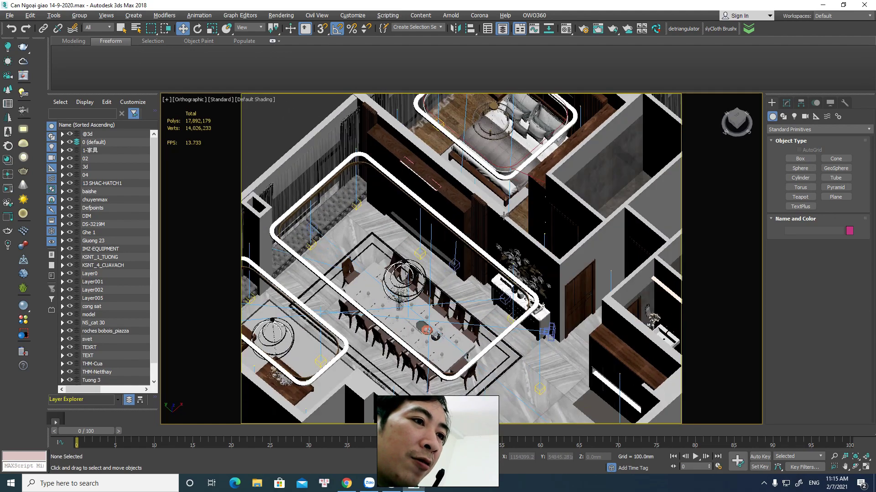
scroll(583, 226, "up", 4)
left_click(579, 201)
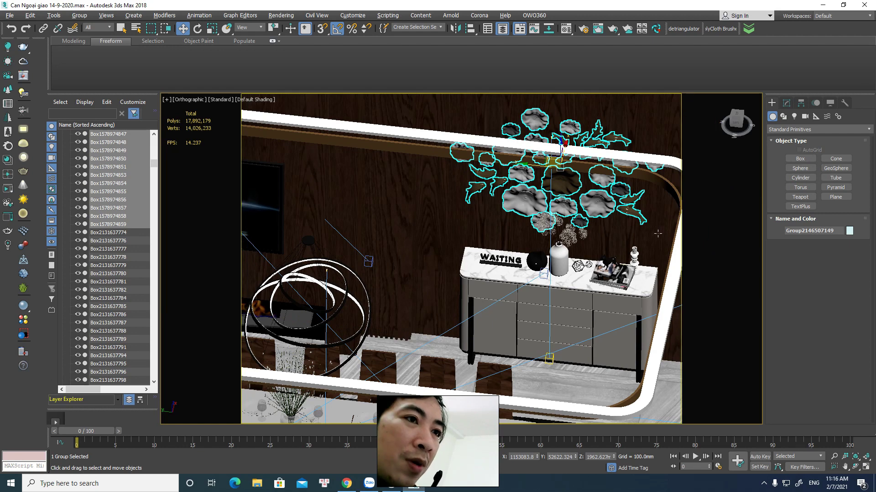
Step: Isolate the lotus decor group with Alt+Q and ungroup it
key("alt+q")
scroll(623, 235, "down", 3)
middle_click_drag(623, 234, 611, 187, "alt")
left_click(611, 187)
scroll(515, 257, "up", 3)
middle_click_drag(516, 257, 491, 243)
left_click(497, 248)
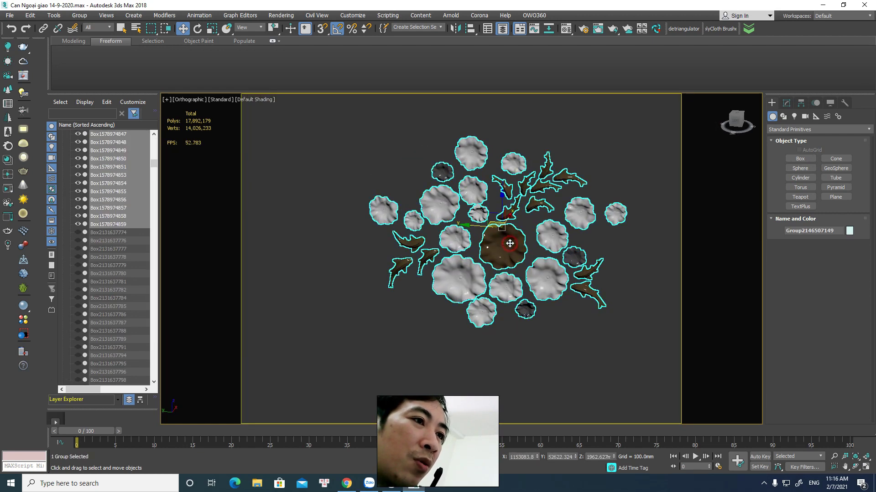
left_click(79, 15)
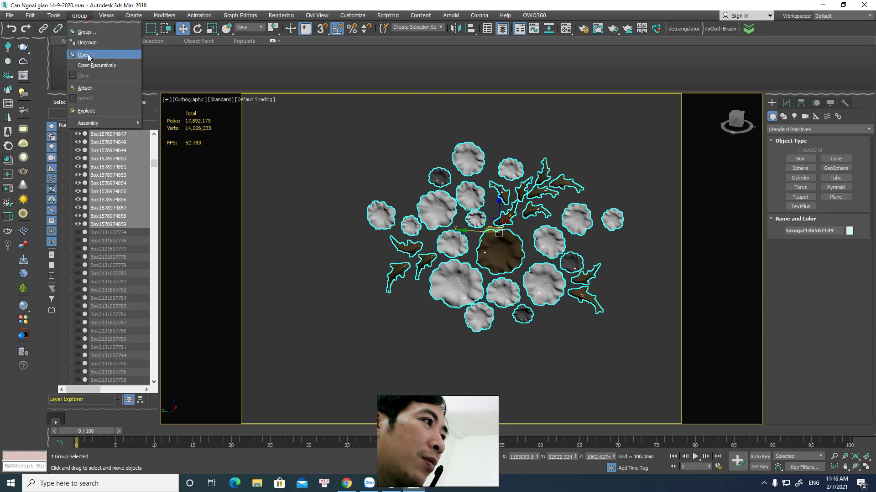
left_click(87, 37)
Step: Check individual lotus pieces, then marquee-select all 31 of them
left_click(613, 160)
left_click(465, 164)
left_click(507, 173)
middle_click_drag(507, 174, 501, 183)
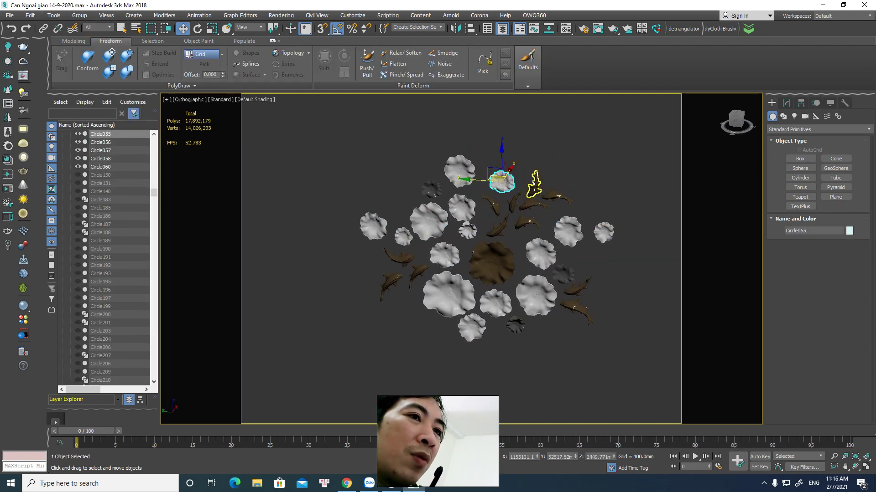
left_click(532, 188)
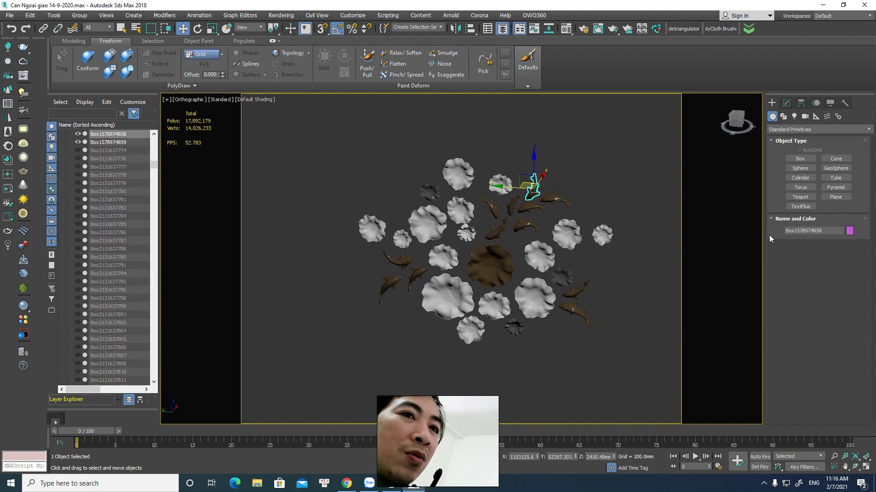
left_click(601, 235)
mouse_move(648, 139)
left_mouse_down()
mouse_move(356, 361)
mouse_move(321, 375)
left_mouse_up()
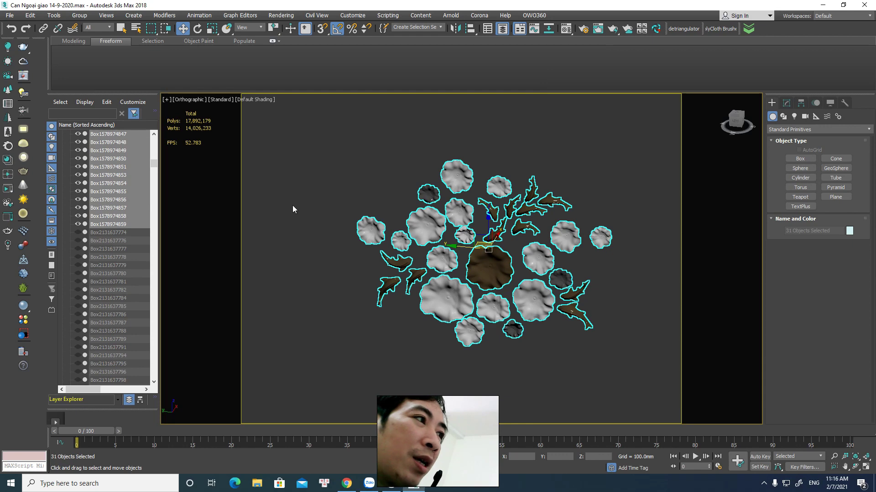
left_click(54, 15)
Step: Rename the 31 selected lotus pieces to 'hoa sen' with sequential numbering
left_click(73, 223)
left_click(435, 196)
type("hoa se")
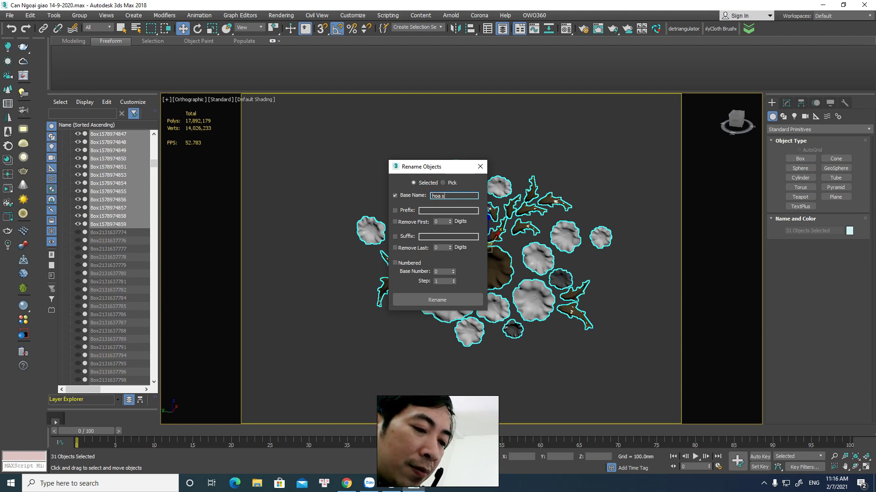
type("n")
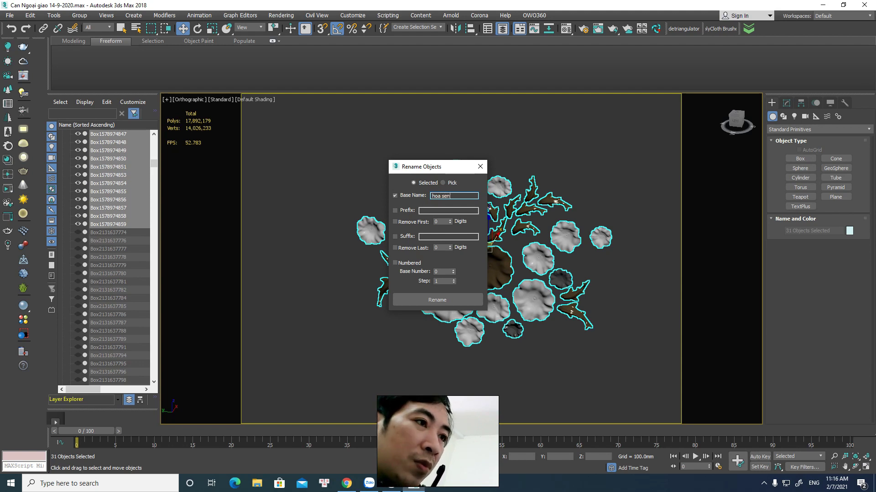
left_click(407, 263)
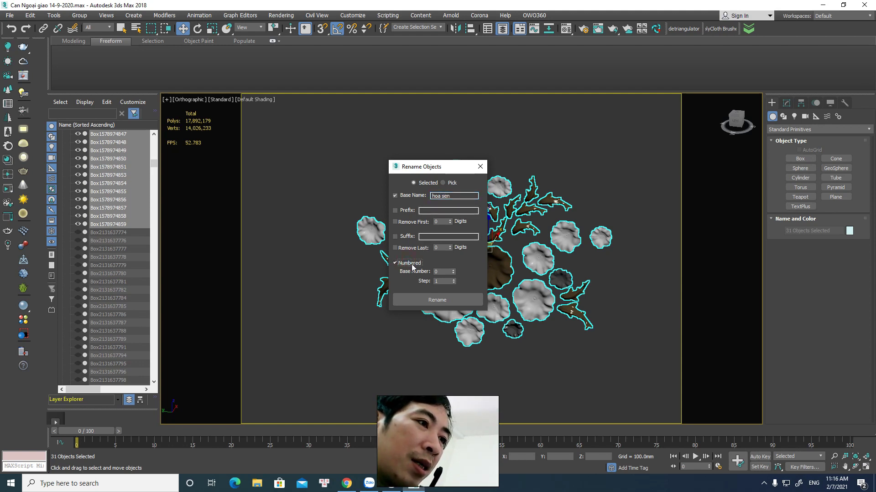
left_click(433, 294)
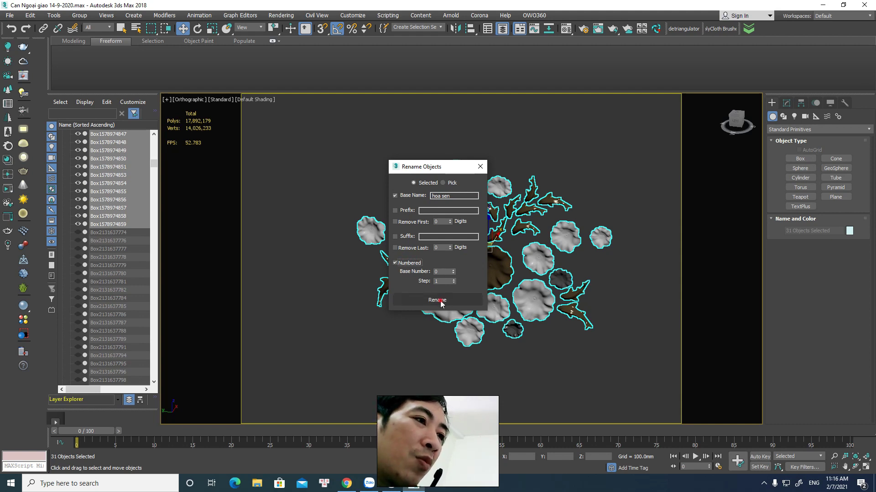
left_click(440, 301)
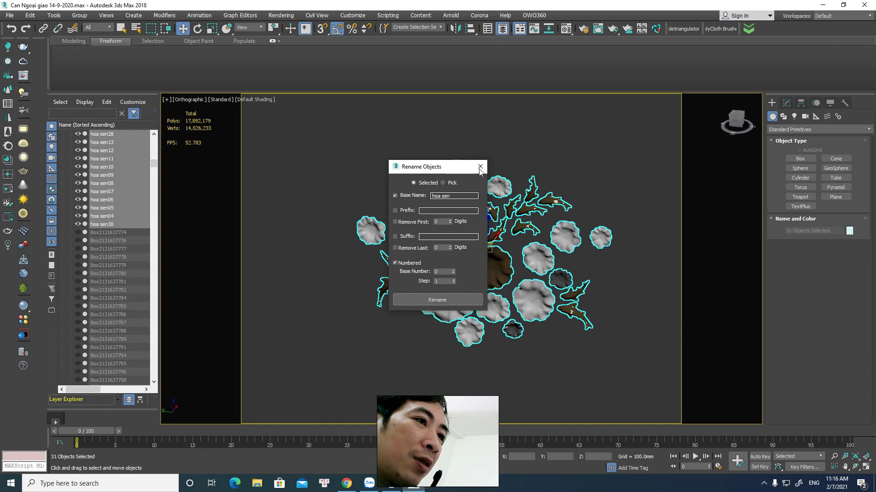
left_click(480, 167)
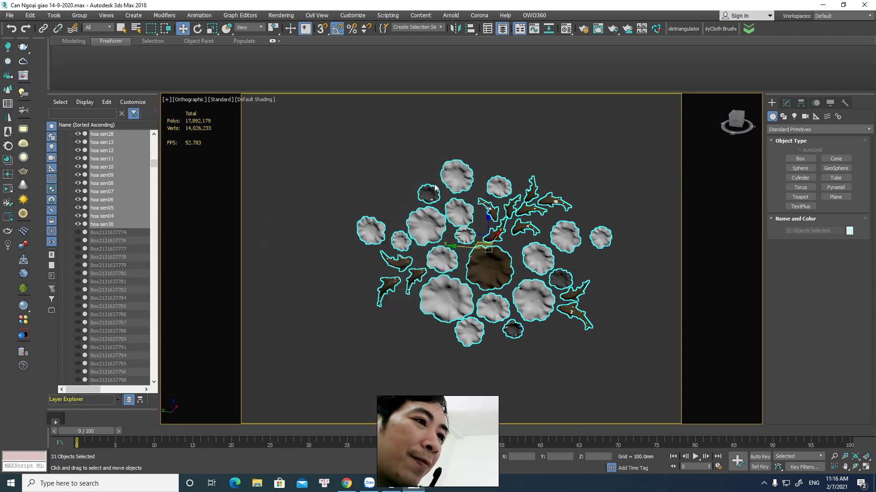
scroll(111, 176, "up", 1)
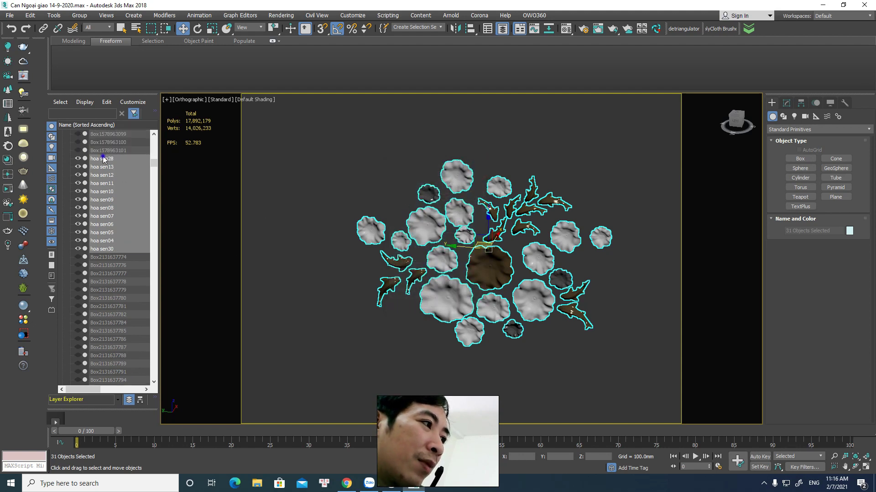
Step: Move the 31 selected lotus pieces to new Layer006 and batch-rename them 'hoa sen', unnumbered
right_click(101, 155)
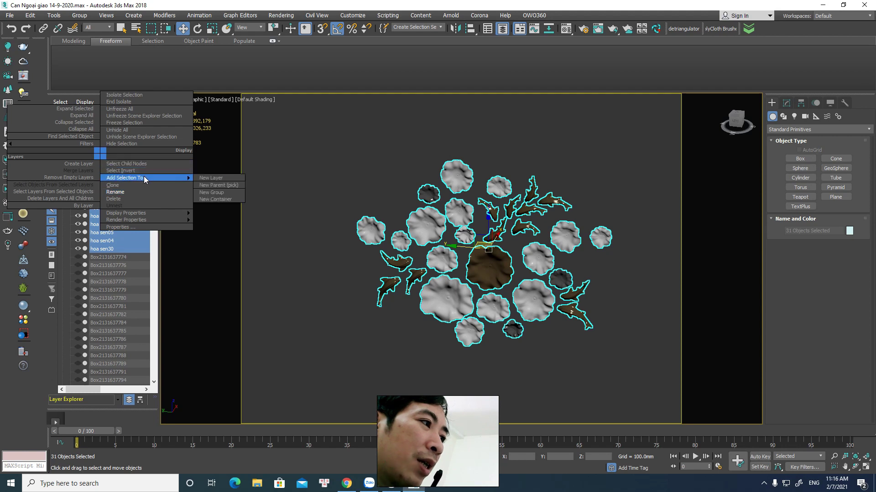
left_click(211, 178)
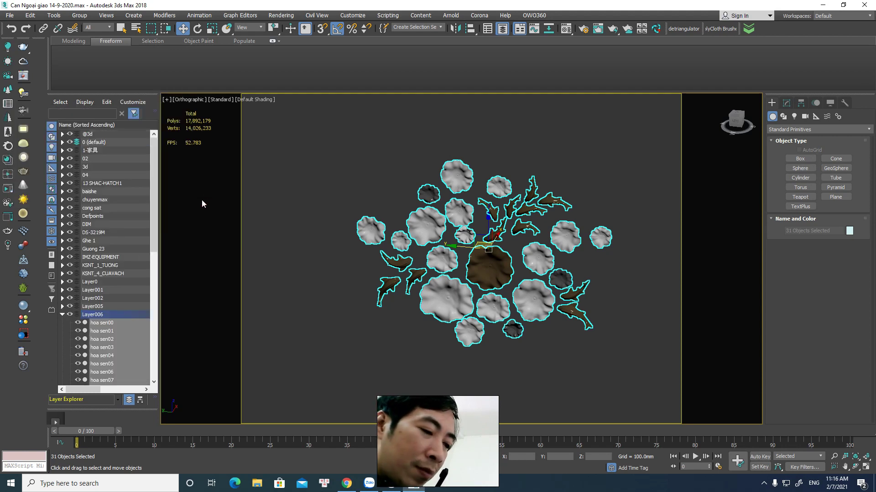
right_click(95, 315)
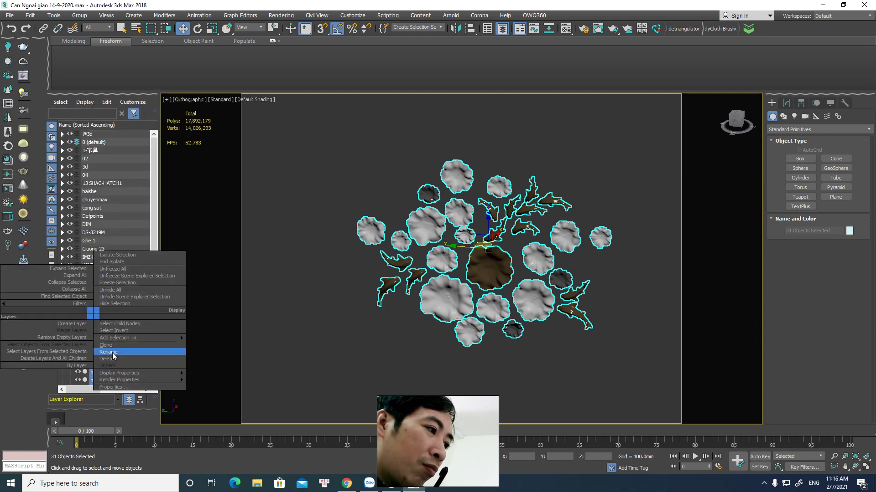
left_click(106, 353)
left_click(440, 195)
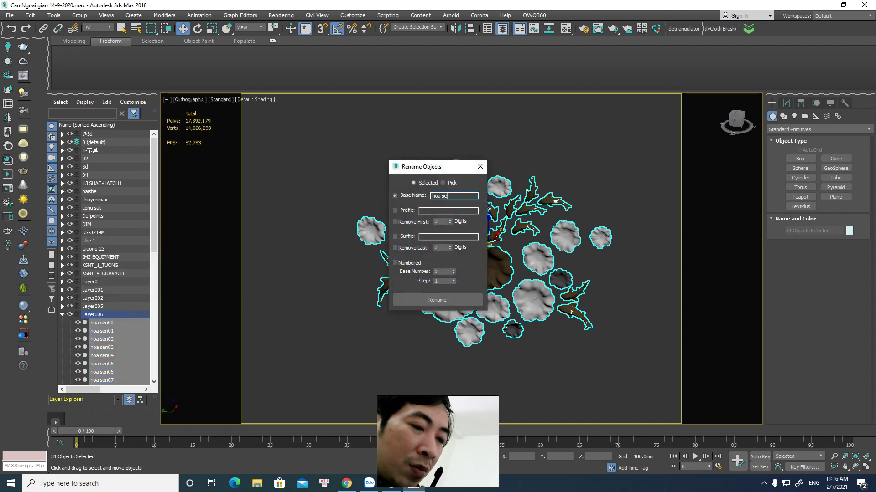
type("n")
left_click(458, 300)
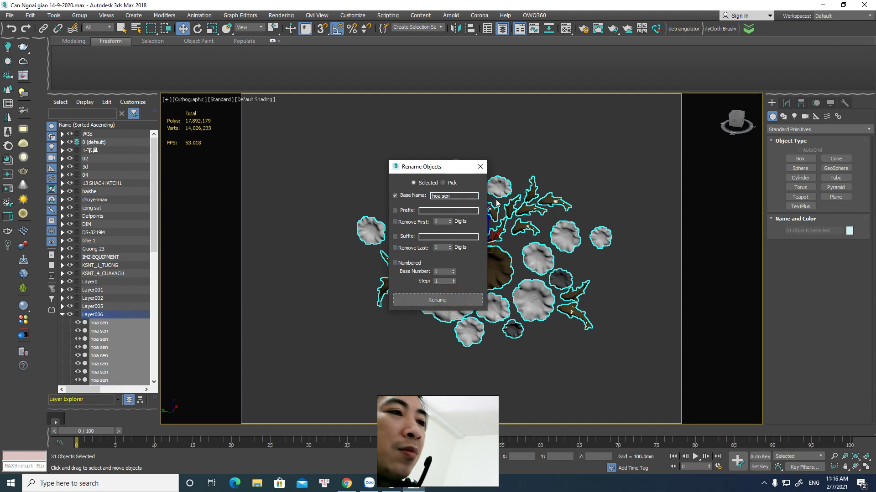
left_click(480, 167)
left_click(634, 213)
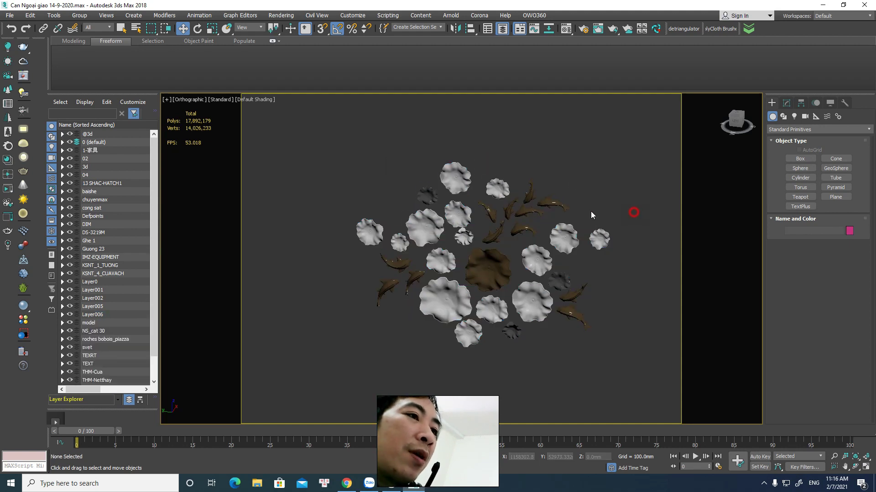
Step: Select and deselect some lotus pieces, then scroll through the Layer Explorer list
left_click(462, 179)
left_click(483, 265)
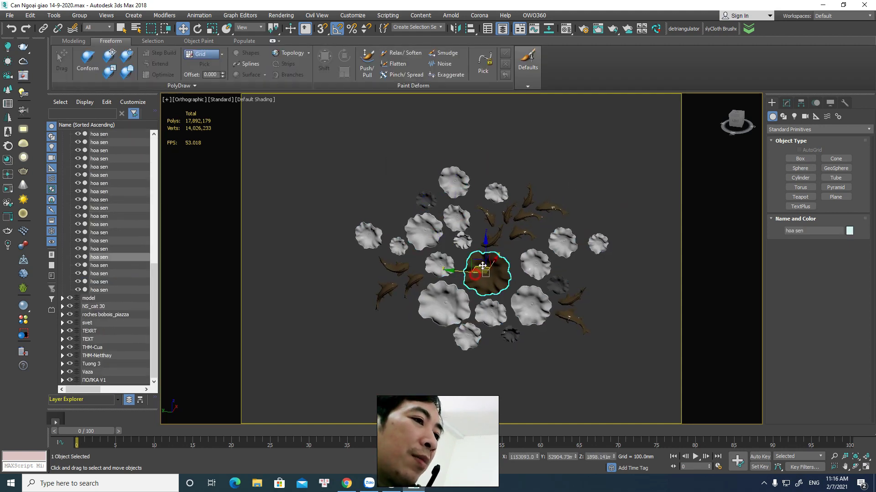
left_click(582, 166)
left_click(154, 236)
left_click_drag(151, 261, 150, 182)
scroll(149, 205, "down", 1)
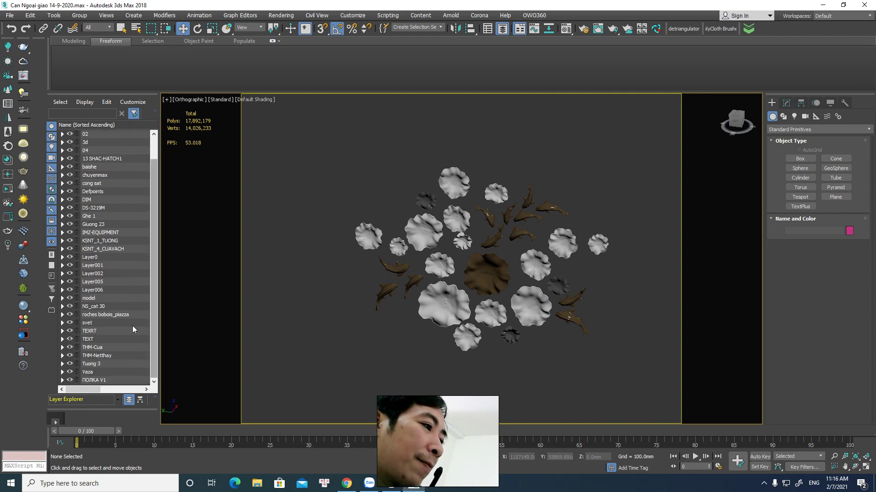
left_click(156, 192)
scroll(140, 182, "up", 1)
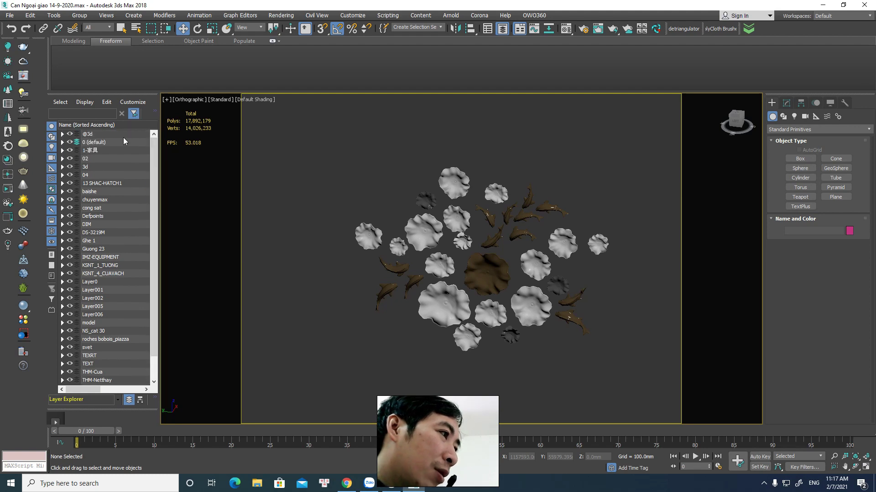
Step: Filter the layer list by 'hoa' and rename Layer006 to 'Hoa sen'
left_click(92, 112)
type("hoa")
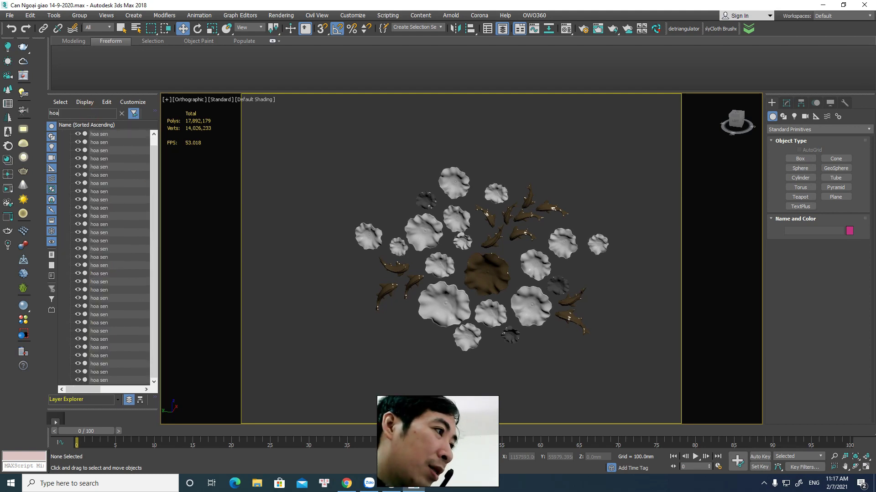
left_click(155, 170)
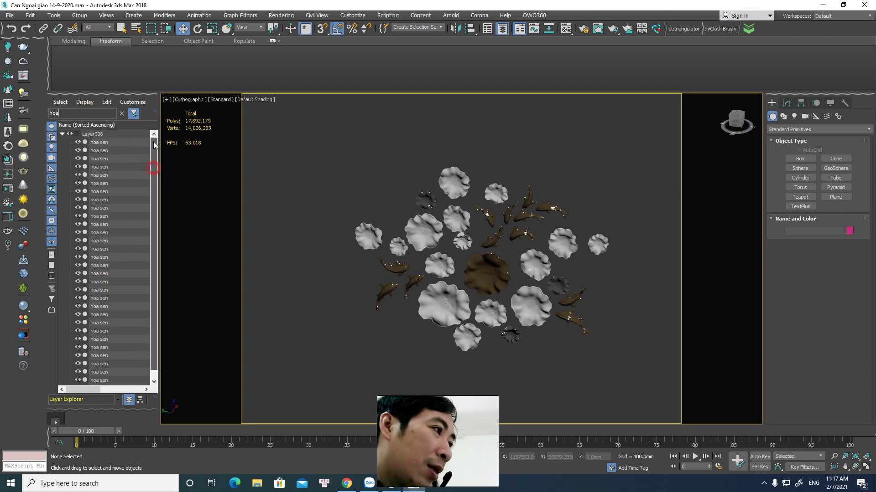
left_click(92, 134)
right_click(93, 132)
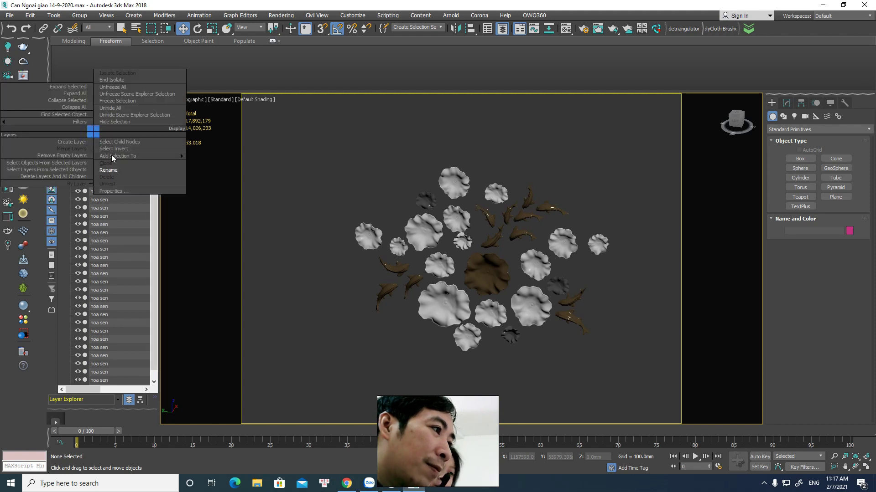
left_click(104, 171)
type("Hoa")
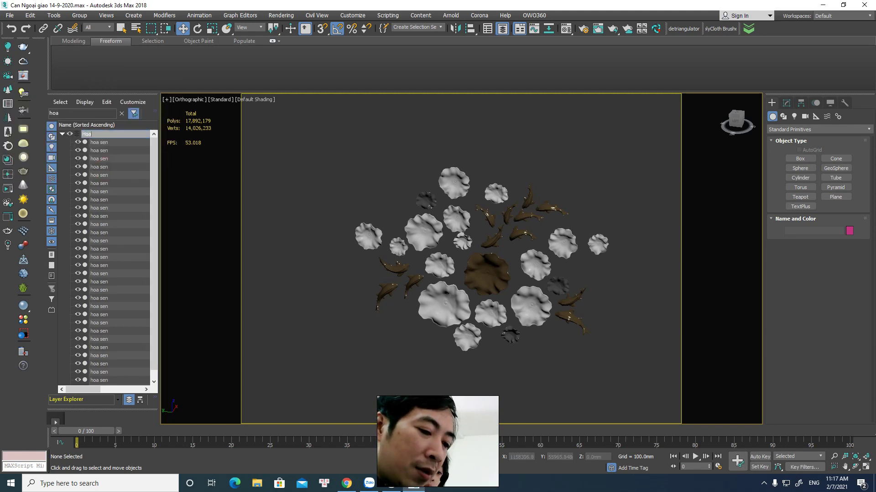
type(" sen")
key("Return")
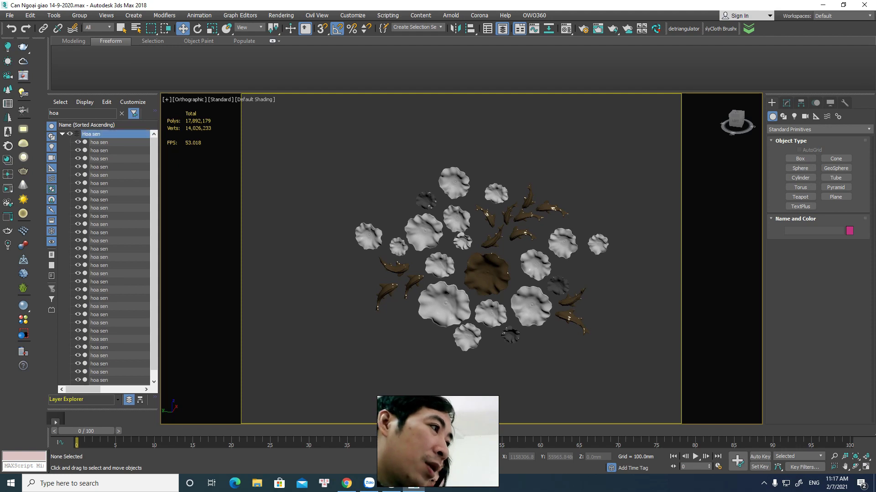
Step: Collapse the Hoa sen and 0 (default) layers and clear the 'hoa' search filter
left_click(62, 134)
left_click(101, 185)
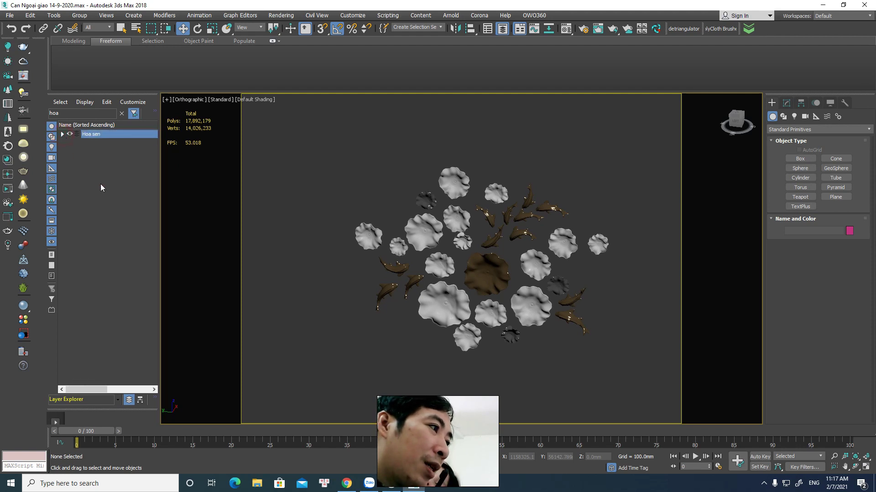
left_click(121, 113)
left_click(63, 142)
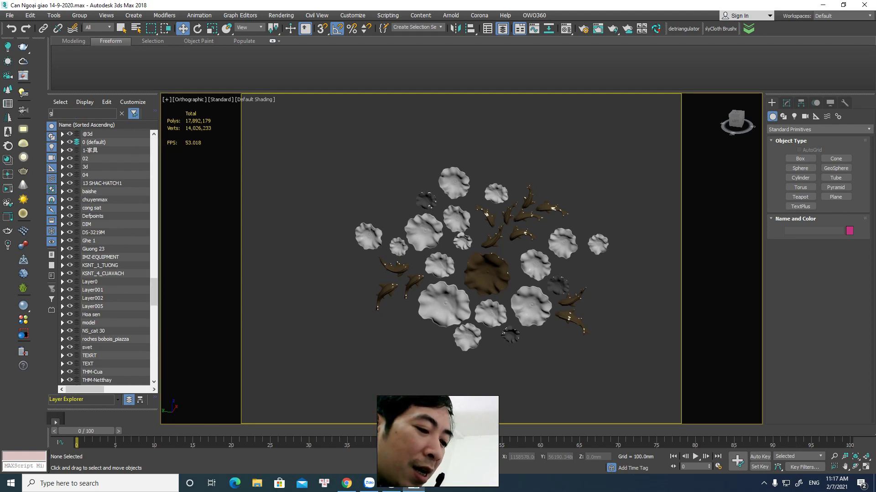
Step: Hide the Ghe 1 layer via a 'ghe' search, then filter the list for 'cong'
type("ghe")
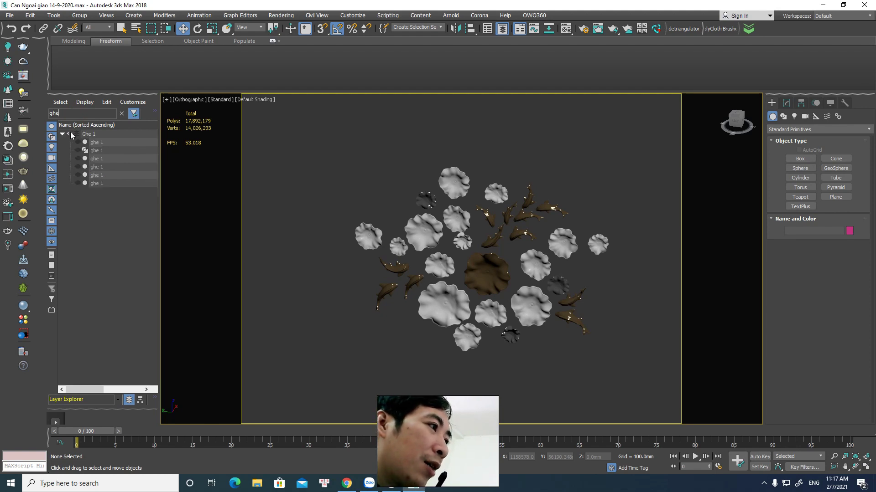
left_click(71, 135)
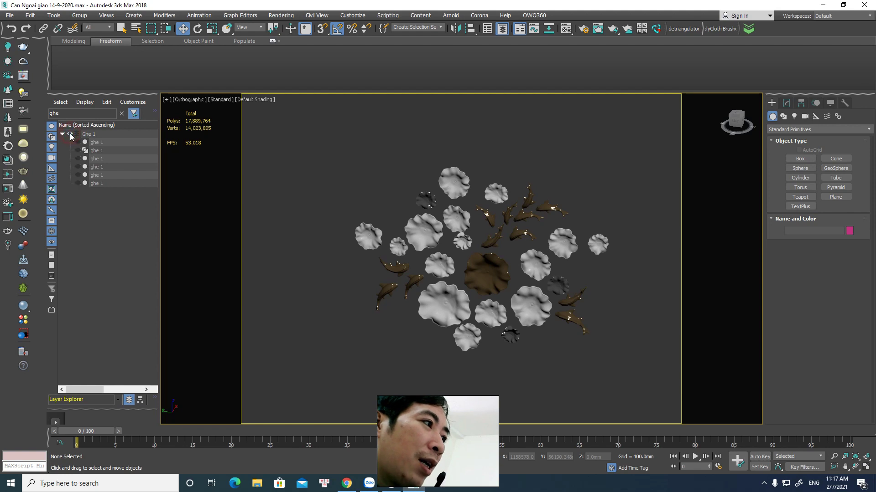
type("cong")
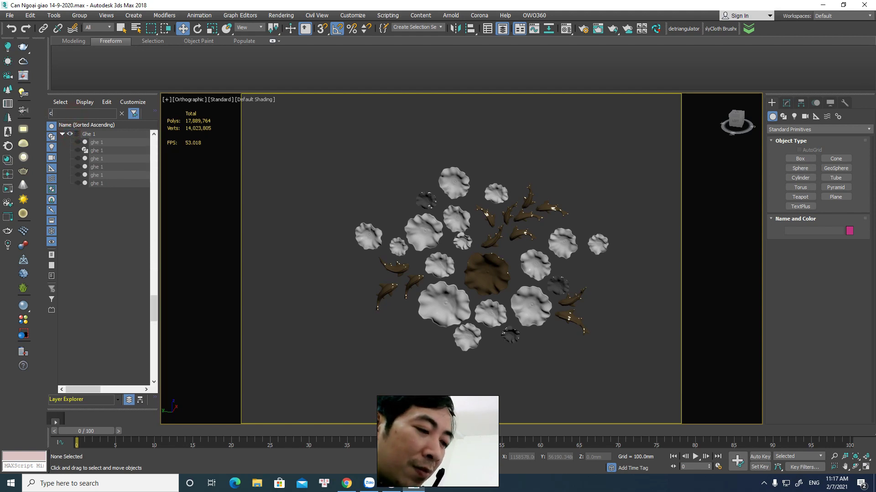
left_click_drag(155, 249, 153, 150)
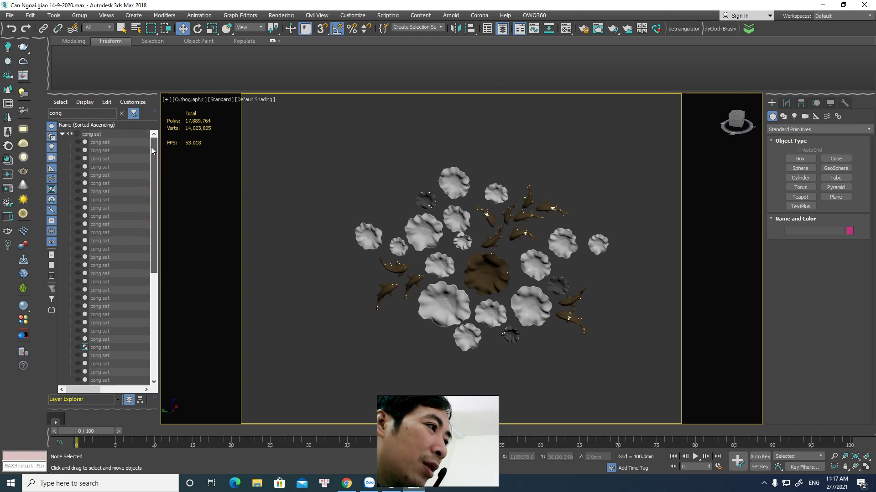
Step: Collapse the cong sat and model layers and clear the search filter
left_click(62, 135)
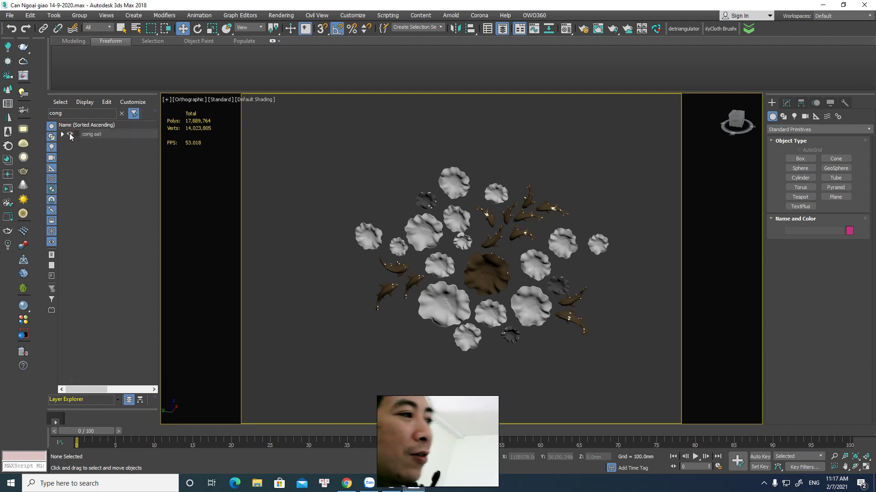
left_click(121, 114)
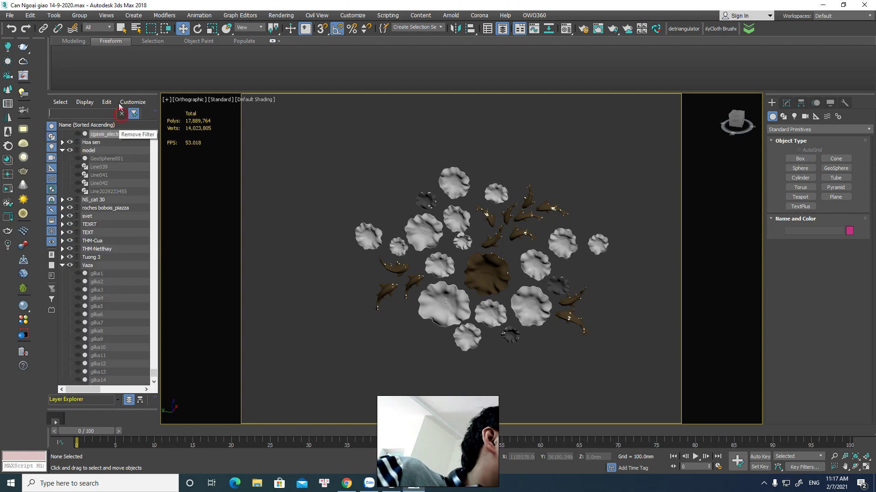
left_click(62, 150)
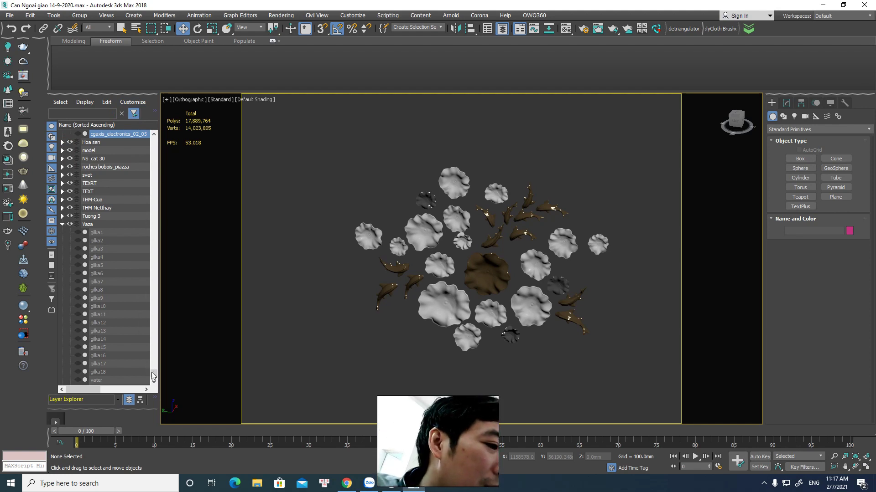
left_click_drag(152, 377, 158, 142)
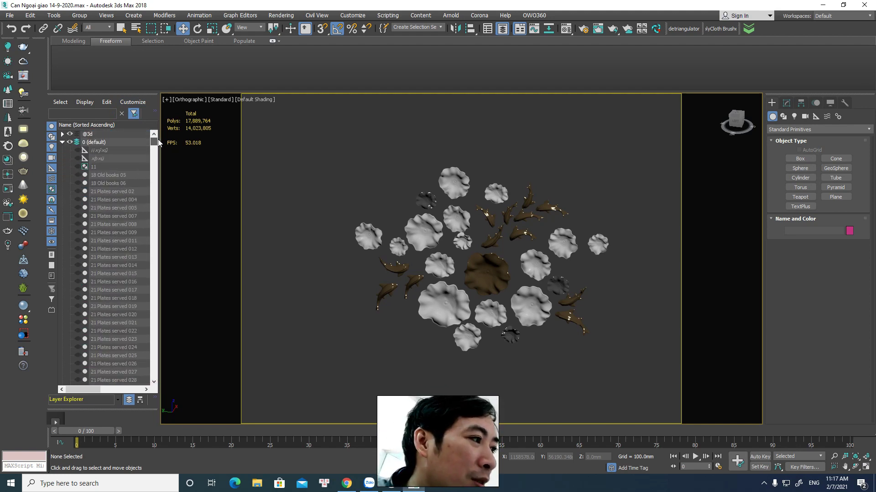
Step: Collapse the 0 (default), Ghe 1, Guong 23, Layer0, Layer001 and Layer005 layers
left_click(62, 142)
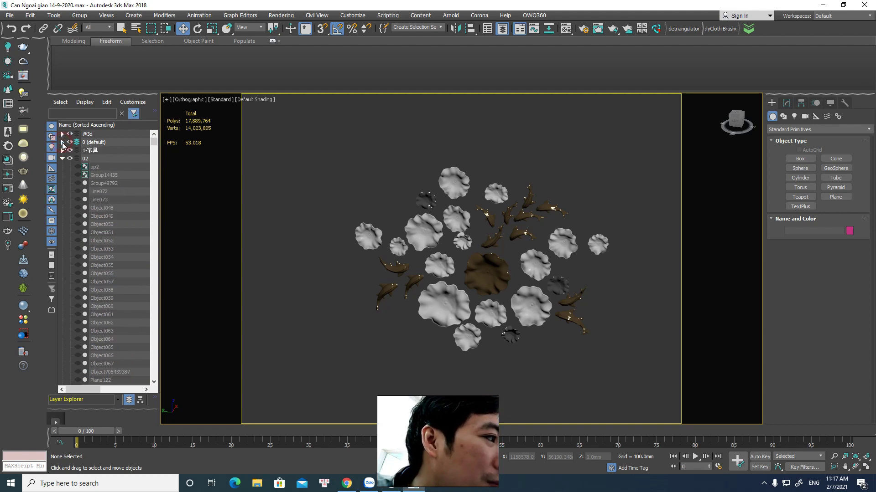
left_click(62, 158)
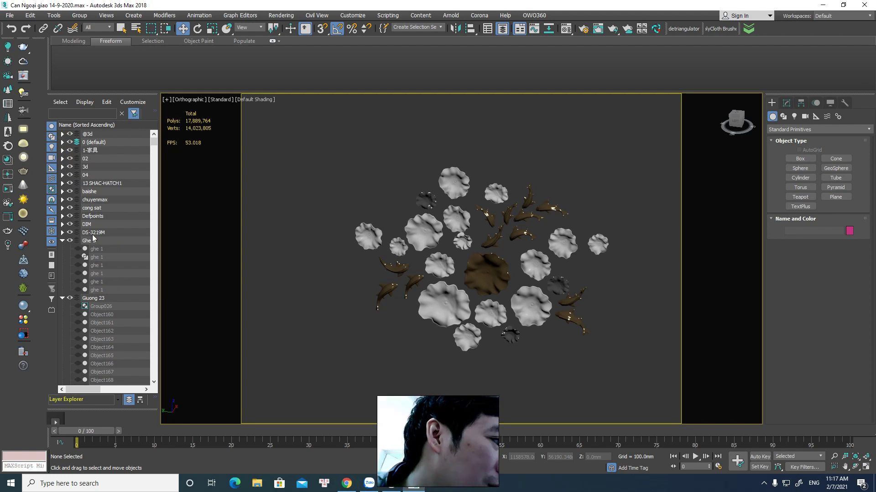
left_click(63, 241)
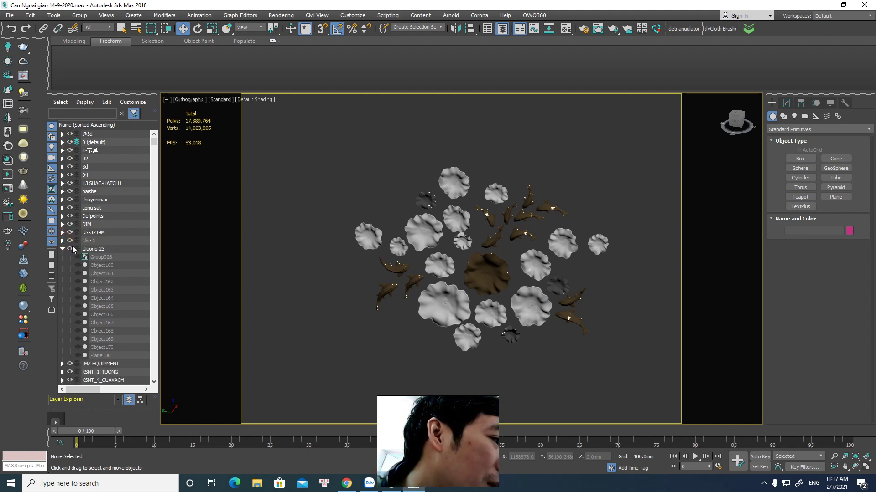
left_click(62, 250)
scroll(76, 287, "down", 1)
left_click(63, 258)
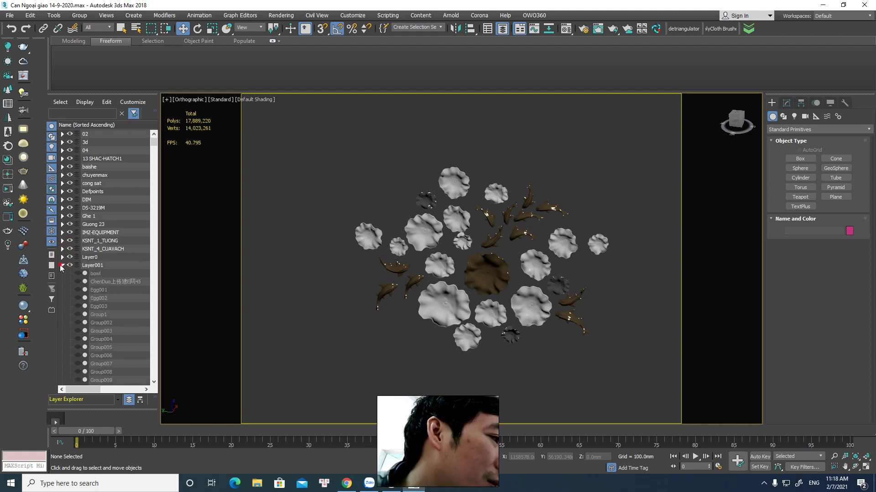
left_click(63, 266)
left_click(63, 282)
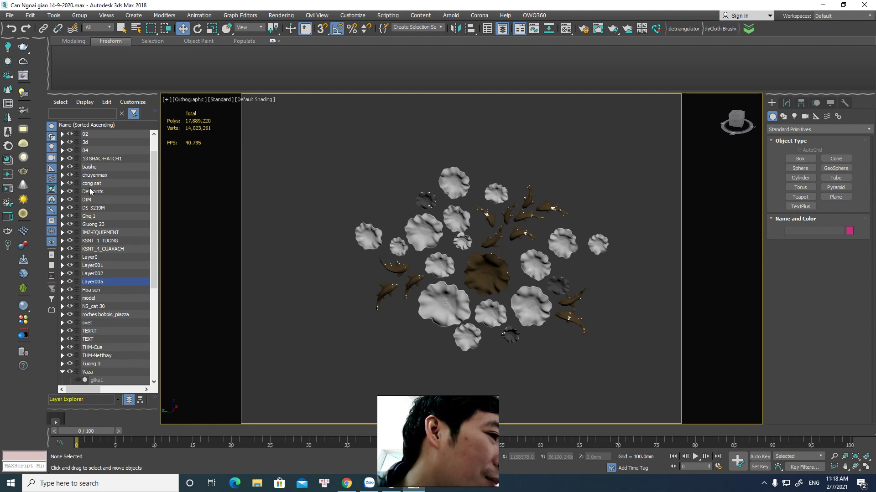
scroll(152, 279, "down", 2)
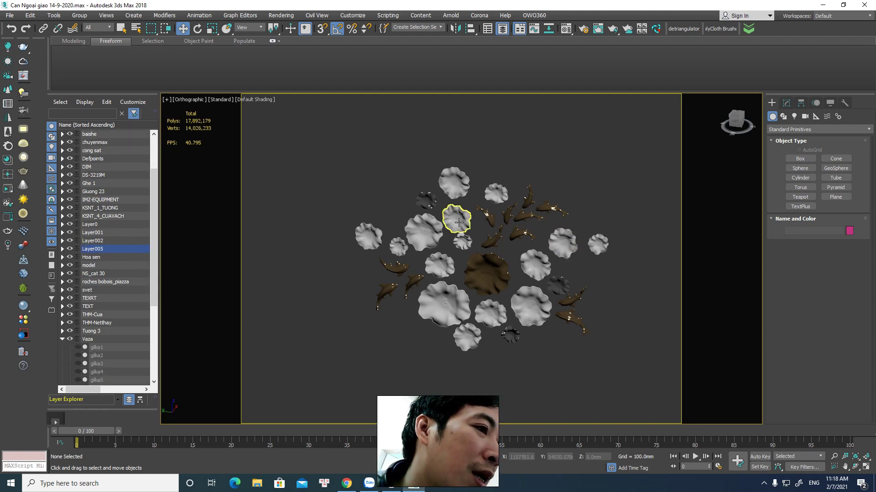
left_click(395, 264)
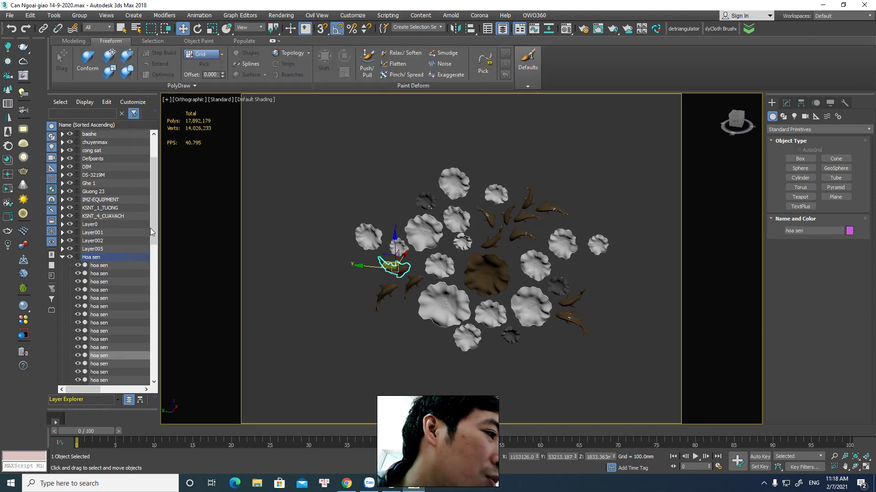
scroll(149, 229, "down", 2)
left_click(109, 307)
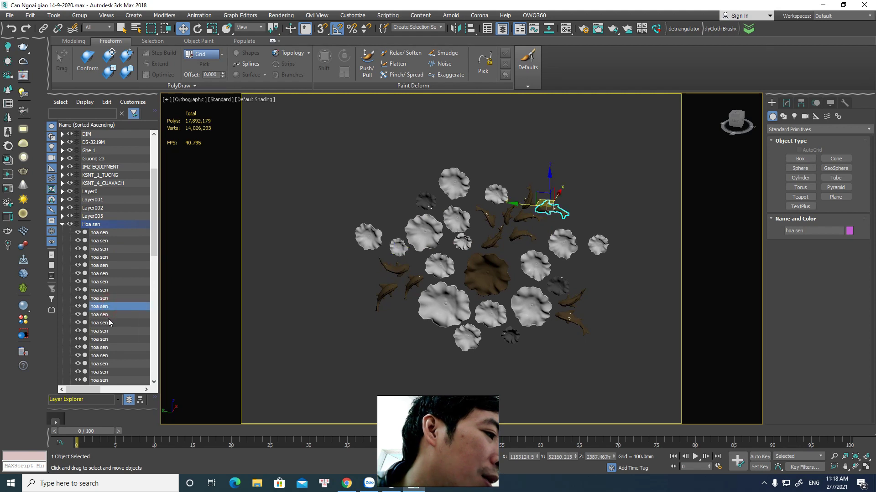
left_click(111, 323)
left_click(111, 356)
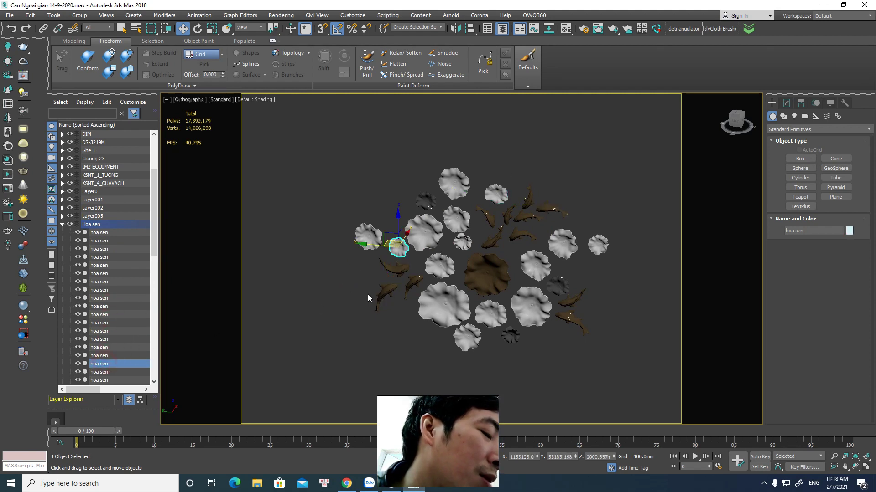
type("z")
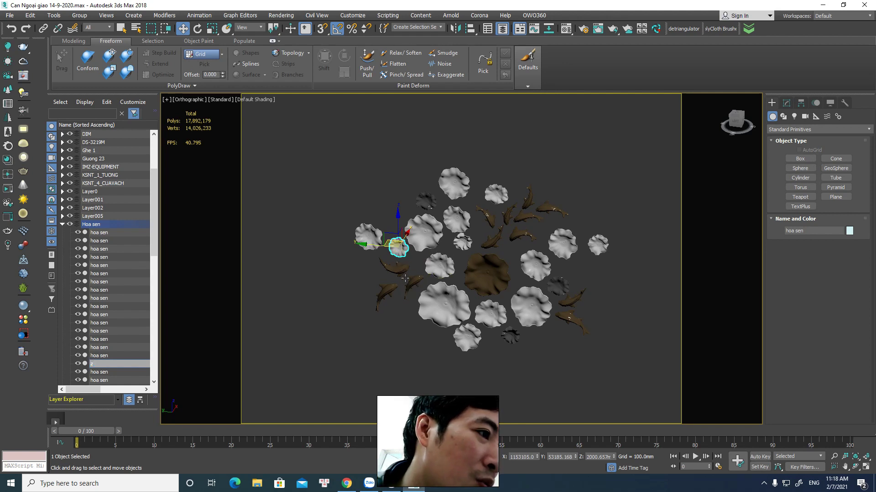
left_click(95, 249)
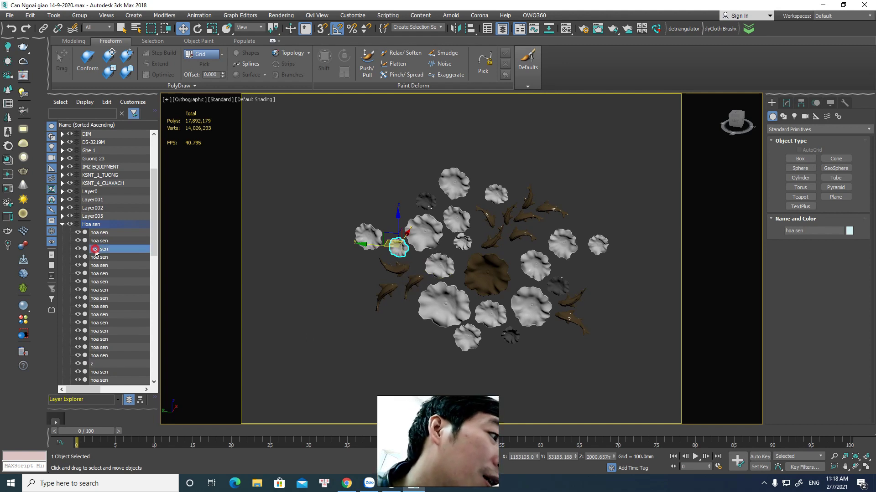
left_click(102, 257)
left_click(104, 281)
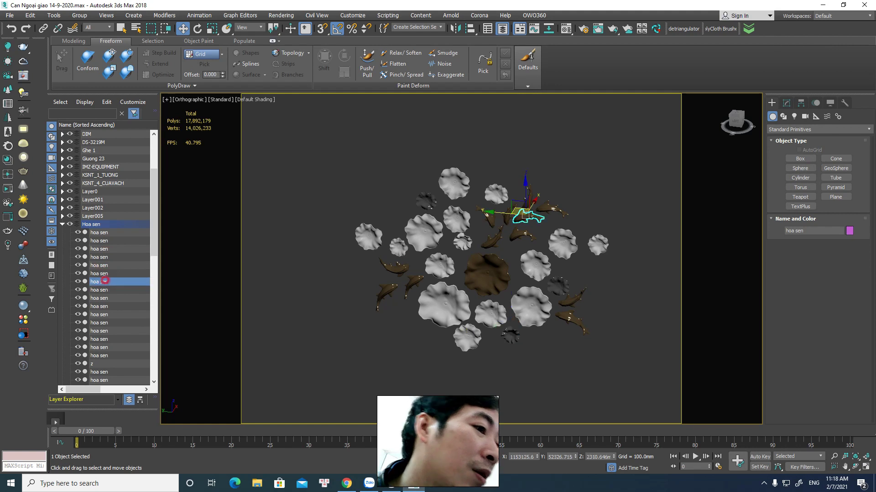
left_click(62, 224)
scroll(156, 253, "down", 2)
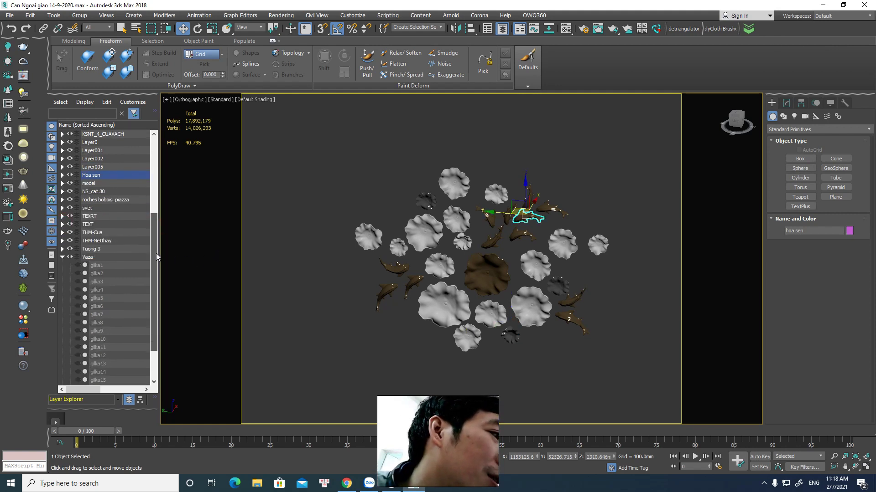
left_click_drag(342, 155, 629, 359)
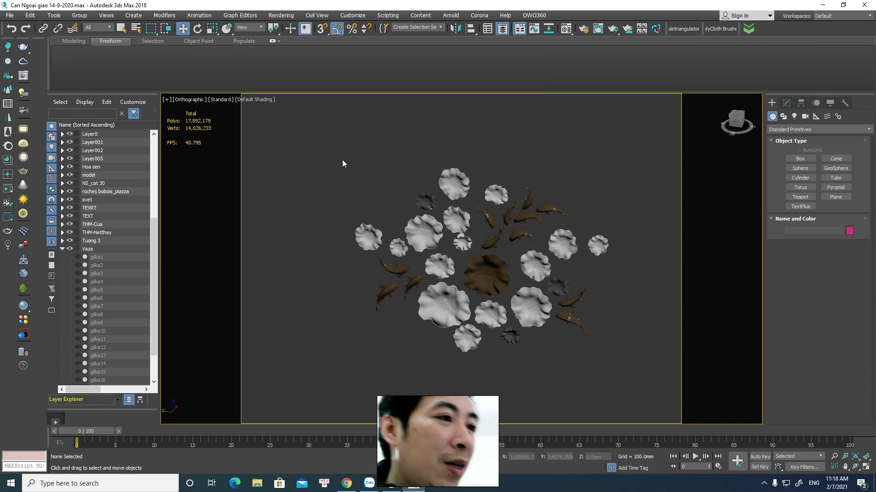
left_click(623, 351)
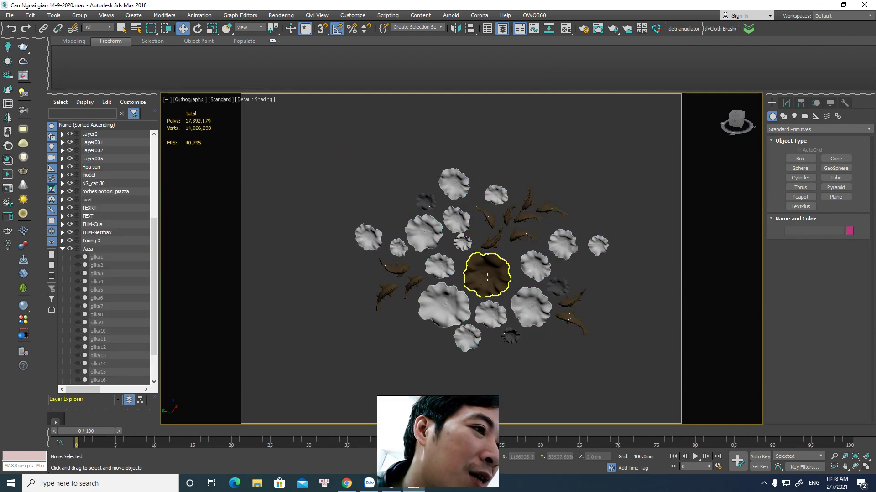
left_click(486, 273)
left_click(464, 221)
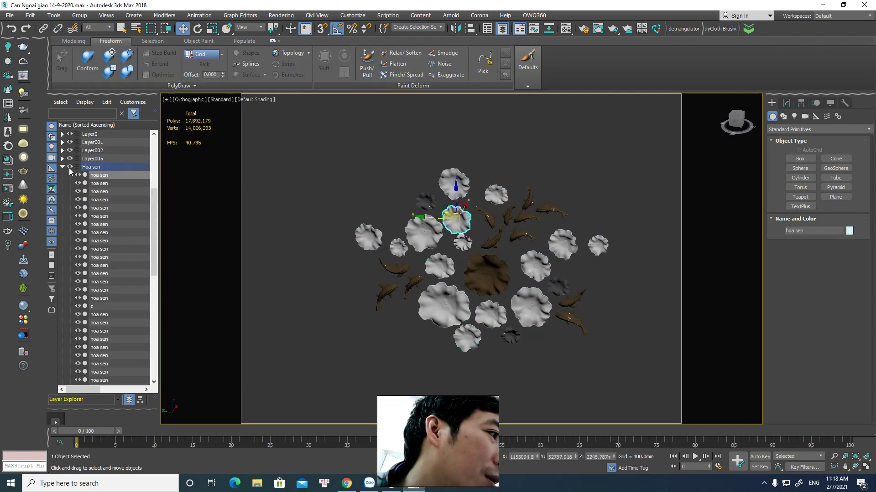
left_click(69, 168)
left_click(69, 167)
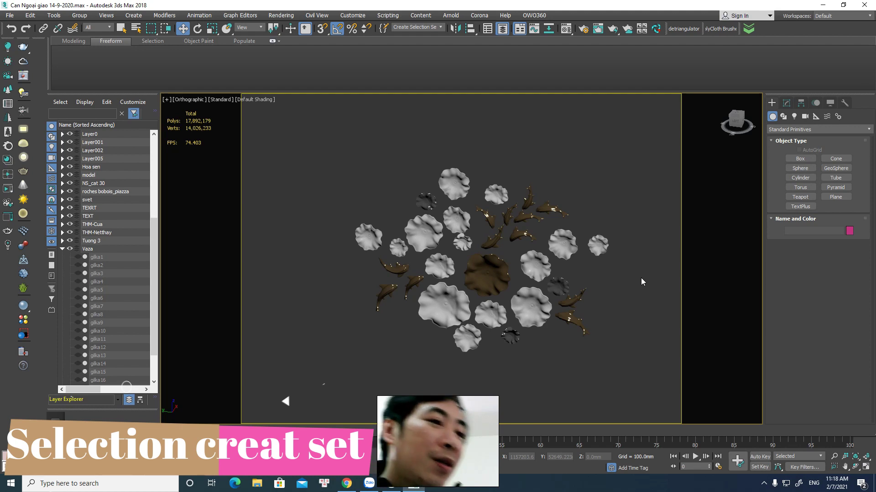
Step: Zoom in and switch to the Left view to see the lotus decor face-on
scroll(525, 228, "up", 2)
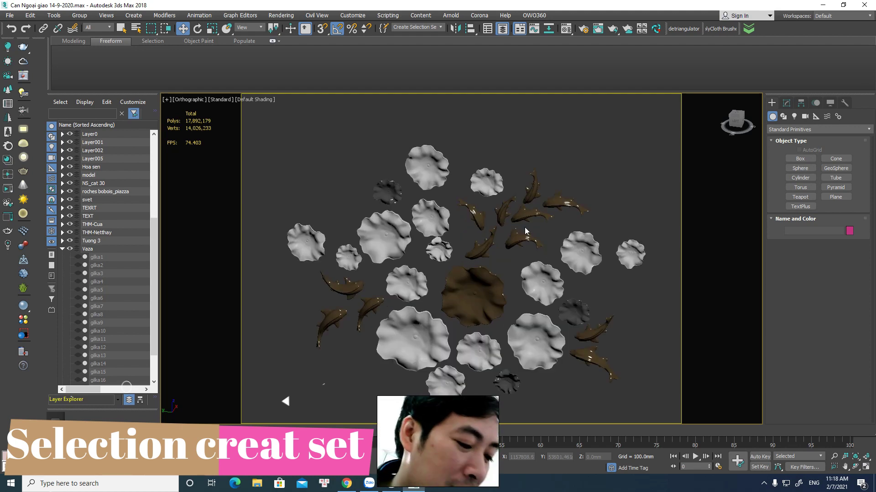
key("f")
key("l")
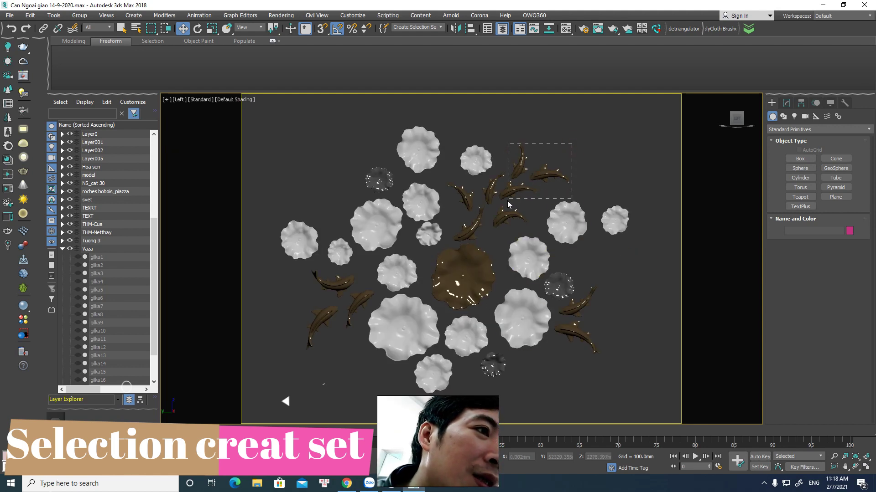
Step: Select the seven upper fish and save them as named selection set 'ca'
left_click_drag(508, 204, 524, 193)
left_click_drag(527, 225, 507, 213)
left_click_drag(465, 190, 465, 190, "ctrl")
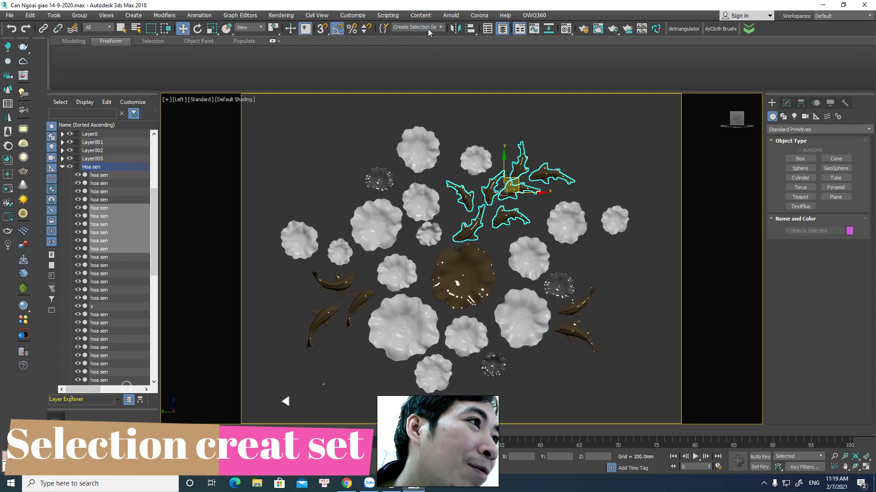
left_click(430, 28)
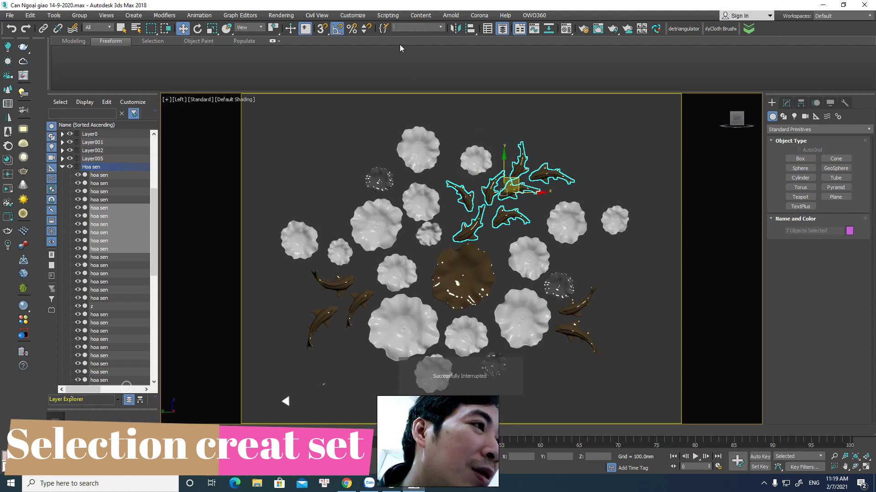
type("ca")
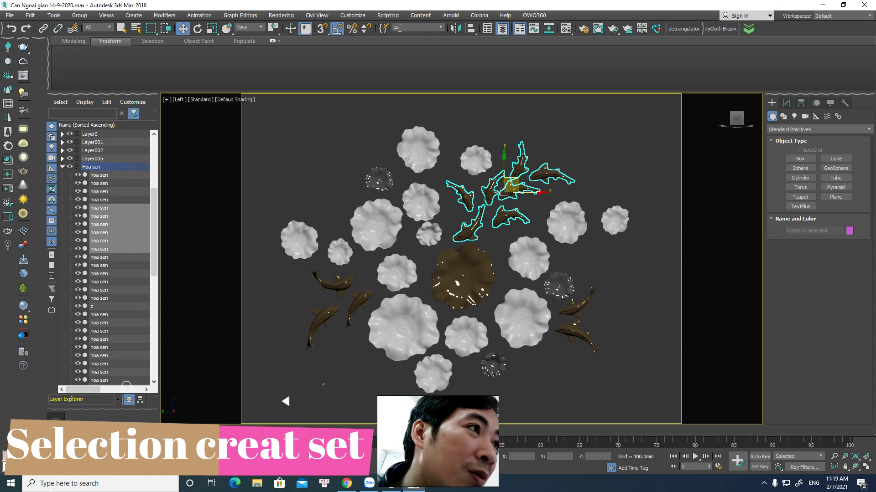
Step: Clear the fish selection and select the white lotus flowers on the right and centre
left_click(610, 157)
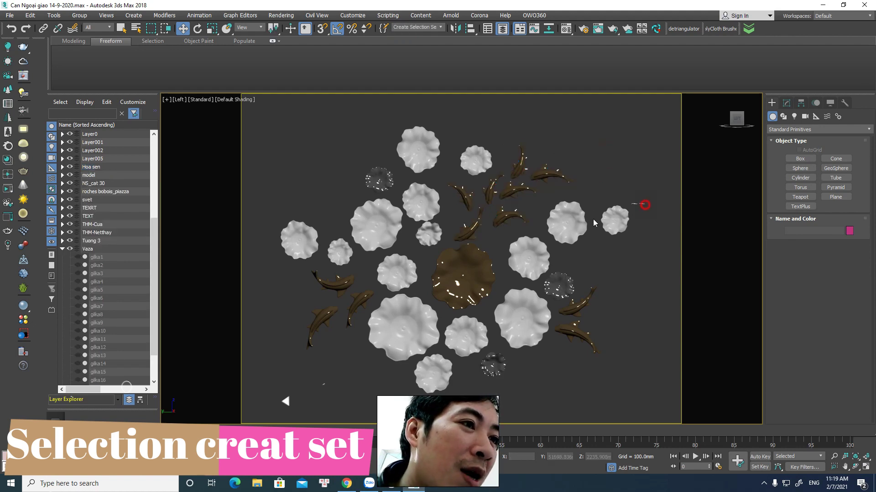
left_click_drag(540, 250, 539, 249)
left_click(522, 319, "ctrl")
left_click(460, 273, "ctrl")
left_click(438, 234, "ctrl")
left_click(422, 202, "ctrl")
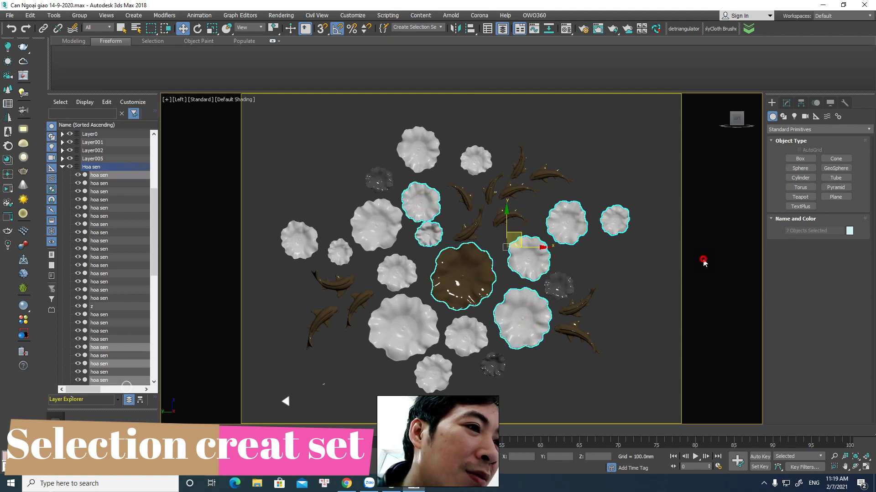
left_click(567, 222)
left_click(529, 257, "ctrl")
left_click(611, 223, "ctrl")
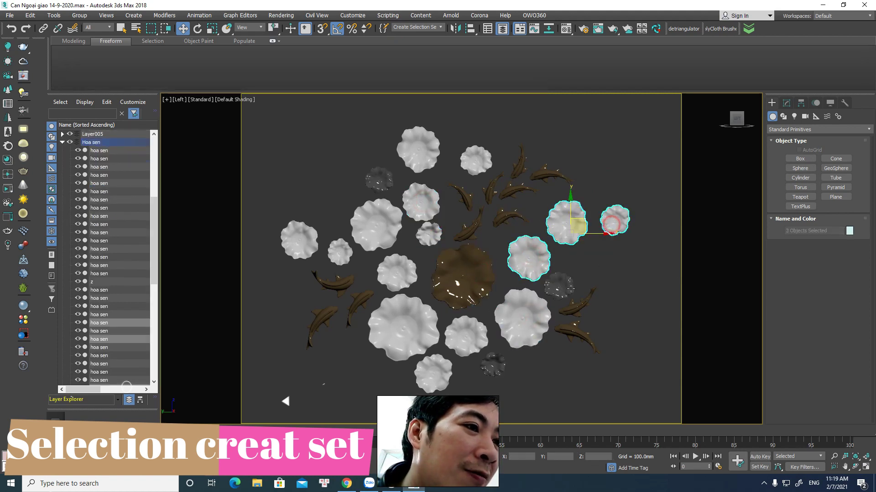
left_click(524, 316, "ctrl")
left_click(470, 156, "ctrl")
left_click(416, 141, "ctrl")
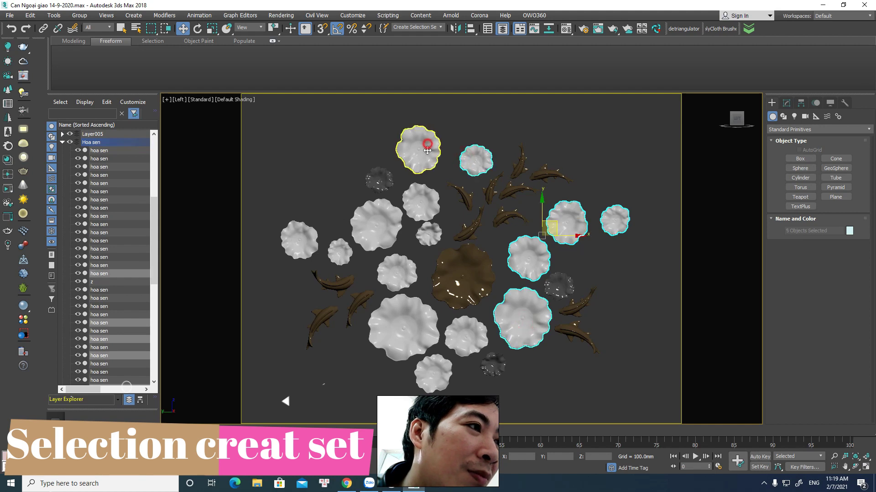
Step: Add the remaining left and lower white flowers, save them as 'sen trang', then deselect
left_click(429, 194, "ctrl")
left_click(428, 233, "ctrl")
left_click(379, 221, "ctrl")
left_click(392, 273, "ctrl")
left_click(399, 322, "ctrl")
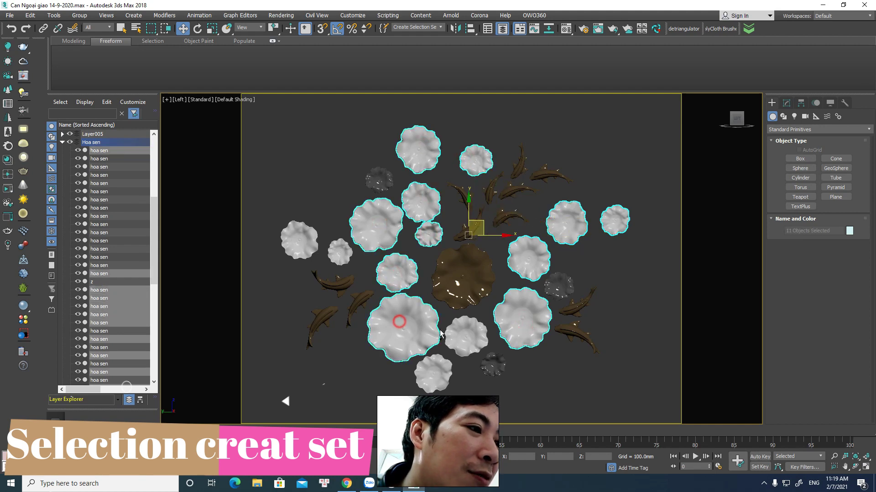
left_click(454, 332, "ctrl")
left_click(445, 371, "ctrl")
left_click(343, 252, "ctrl")
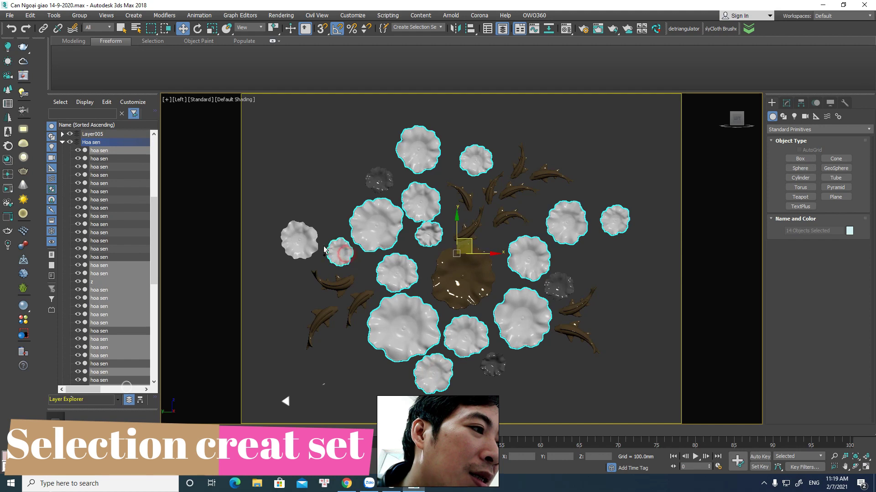
left_click(299, 239, "ctrl")
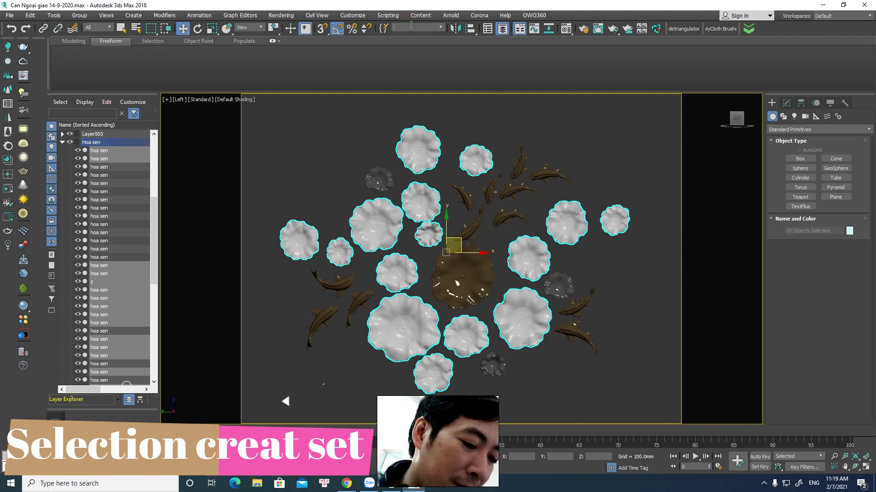
type("sen trang")
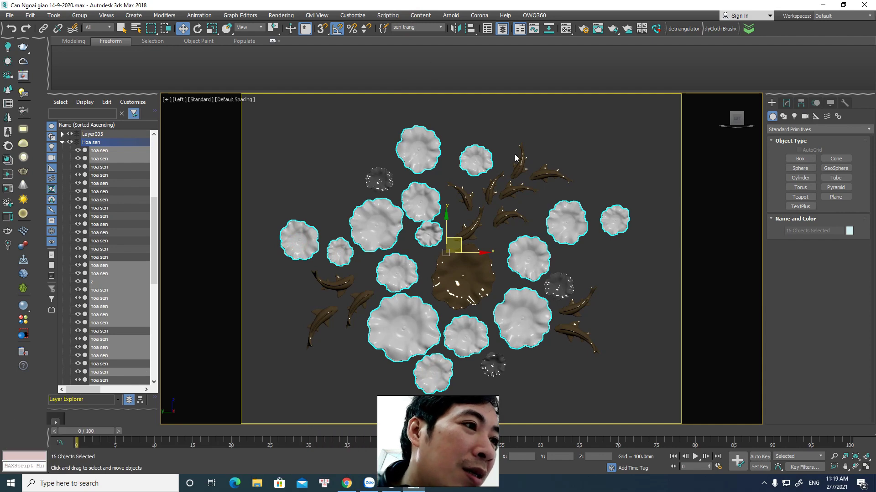
left_click(594, 147)
Step: Select the three dark lotus flowers and save them as selection set 'sen den'
left_click(379, 180)
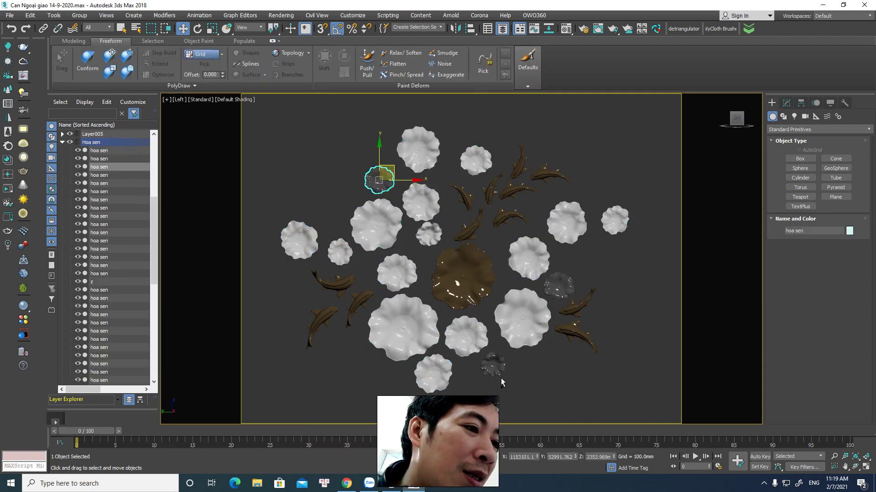
left_click(493, 364, "ctrl")
left_click(560, 295, "ctrl")
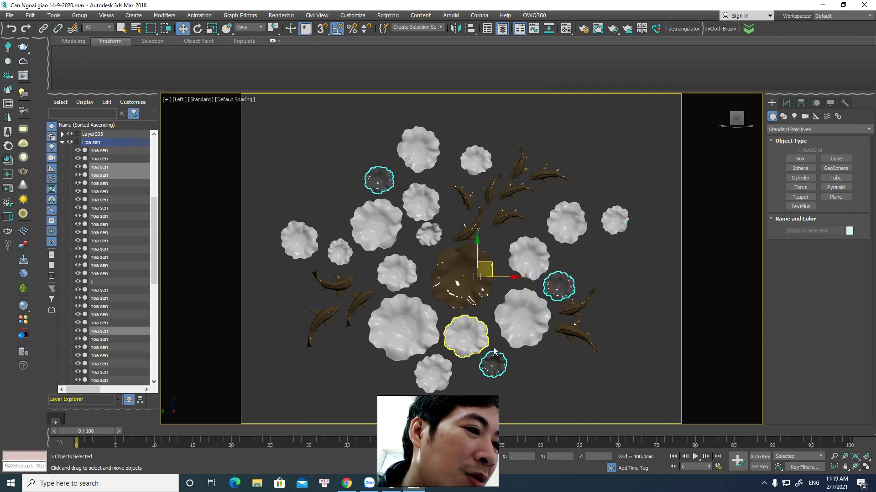
left_click(409, 28)
type("s")
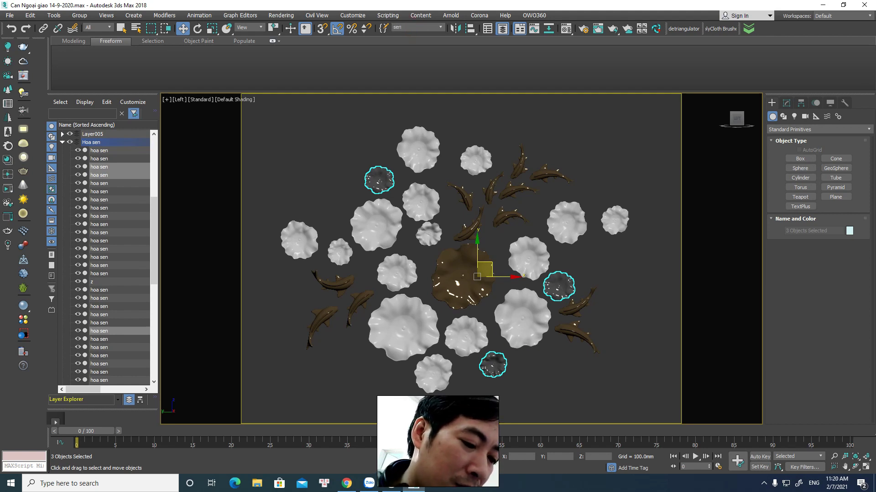
type("en")
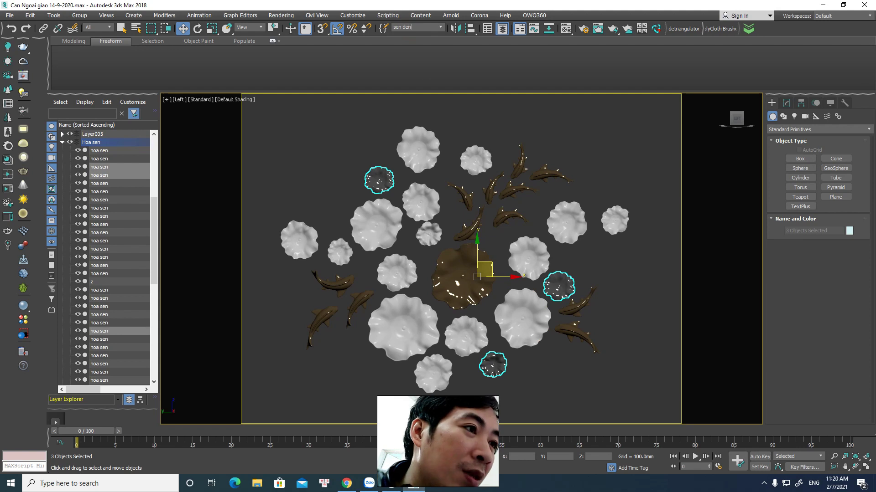
Step: Select the five lower fish, save them as set 'ca 2', then deselect
left_click(578, 365)
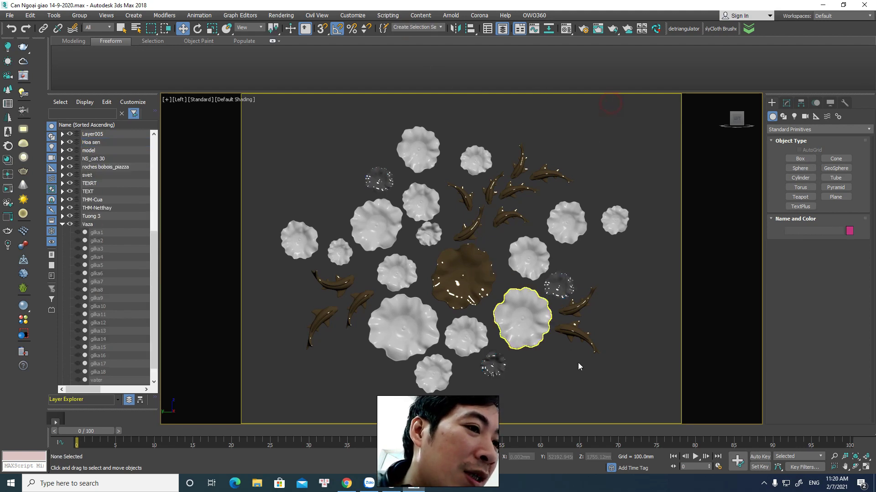
left_click(575, 341)
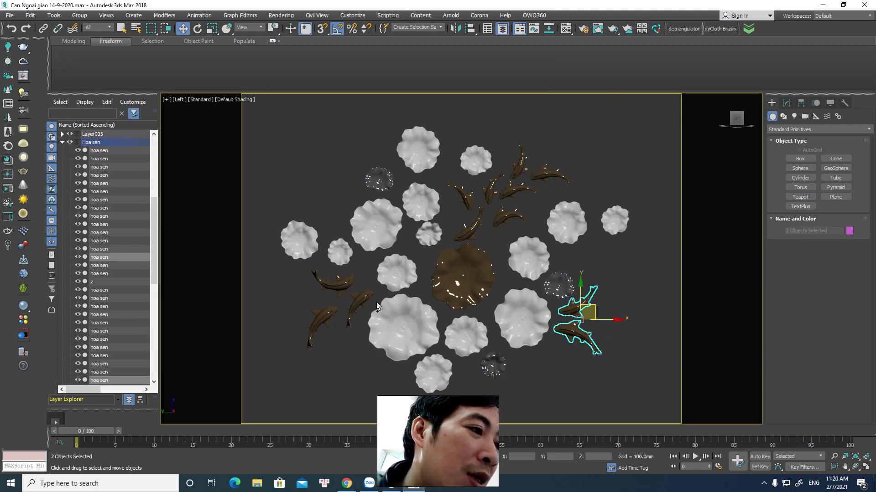
left_click(359, 304, "ctrl")
left_click(334, 282, "ctrl")
left_click(320, 316, "ctrl")
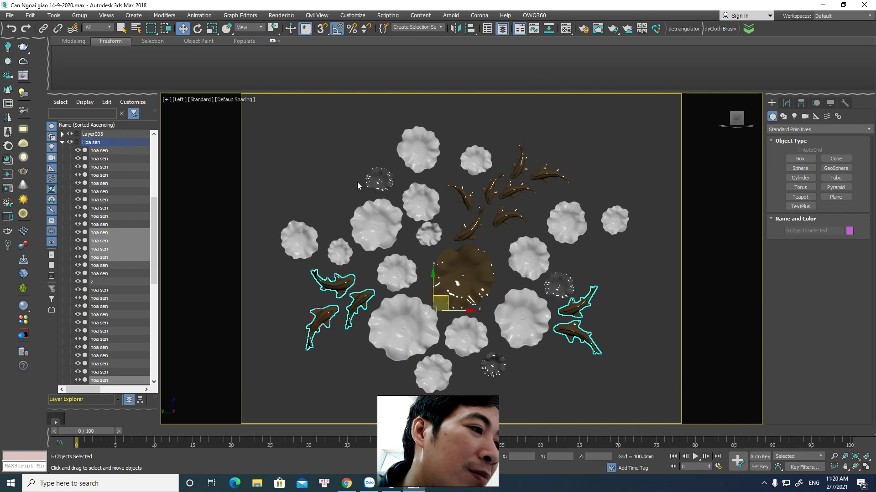
left_click(413, 28)
type("cá")
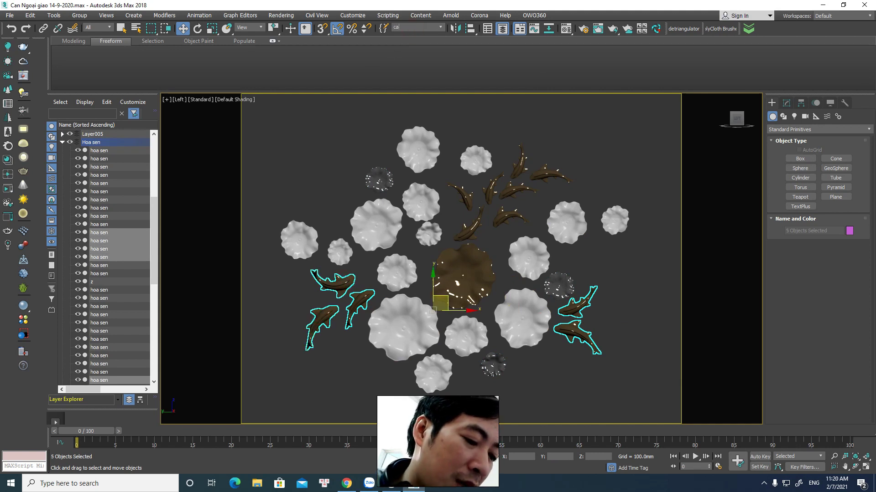
type("ca 2")
key("Return")
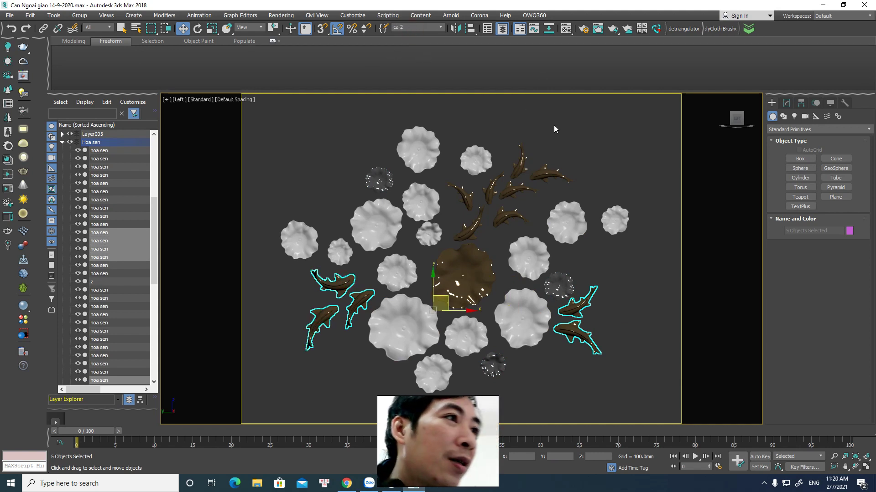
left_click(538, 137)
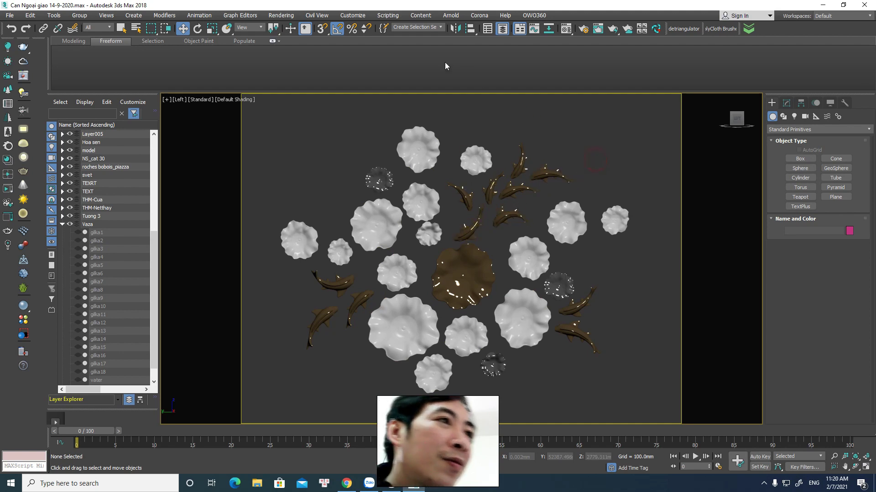
Step: Recall the saved sets 'ca', 'sen den' and 'sen trang' in turn, then open the Material Editor
left_click(443, 27)
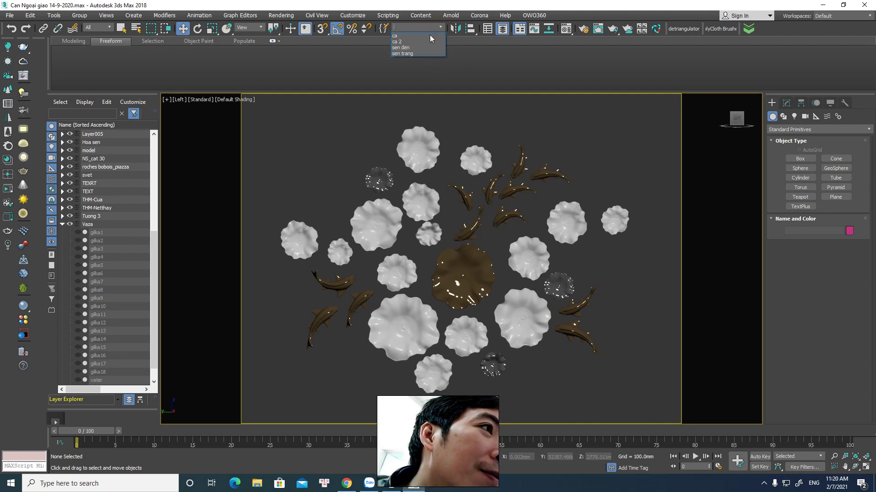
left_click(396, 40)
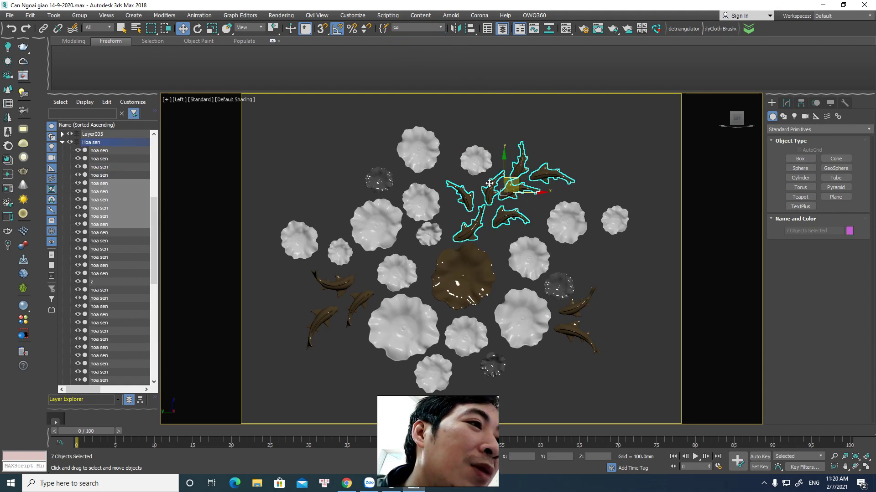
left_click(615, 161)
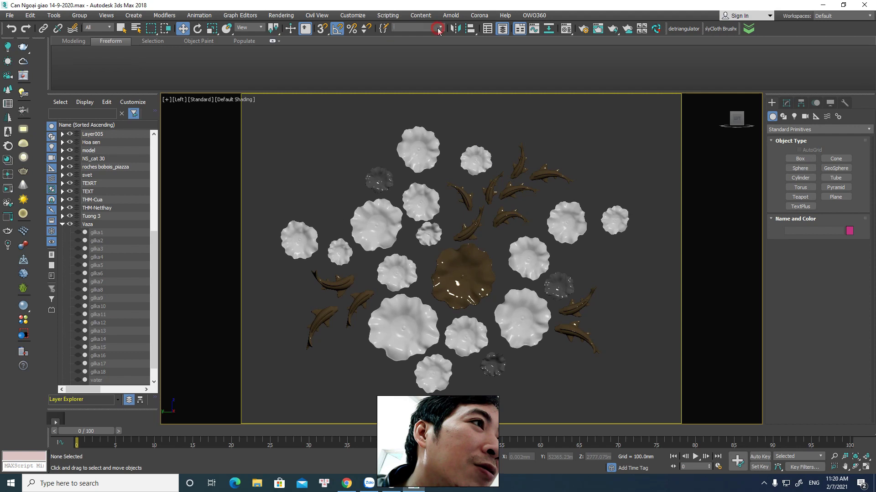
left_click(440, 29)
left_click(414, 48)
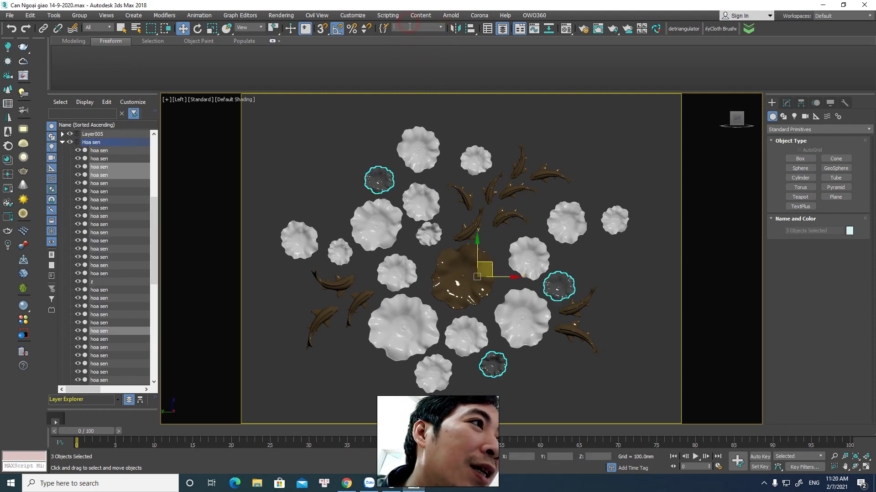
left_click(441, 29)
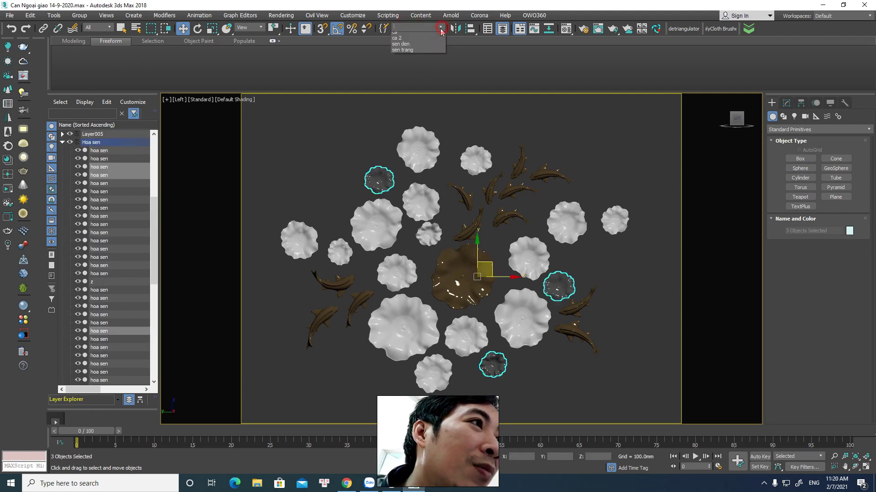
left_click(417, 52)
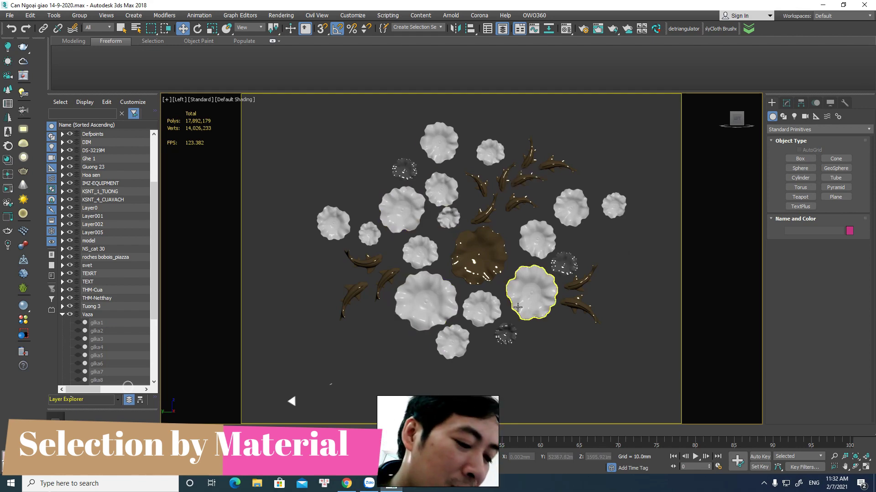
key("m")
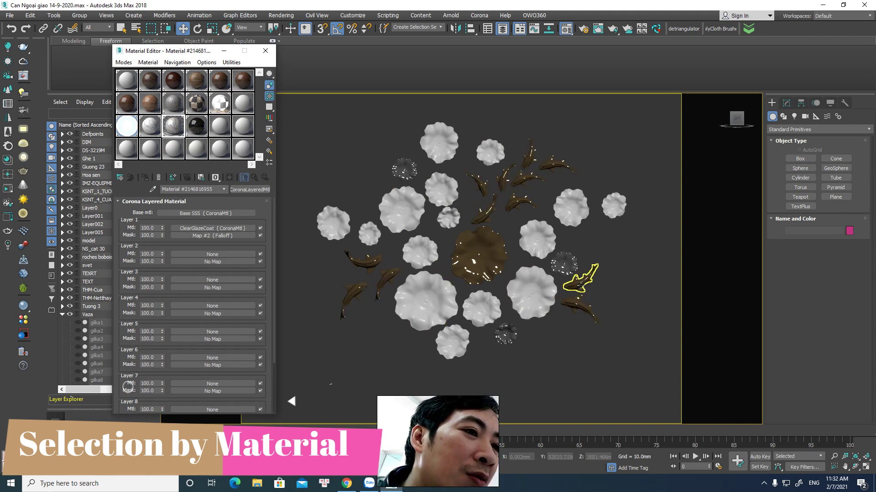
Step: Click several fish in the viewport to inspect their material, then clear the selection
left_click(561, 166)
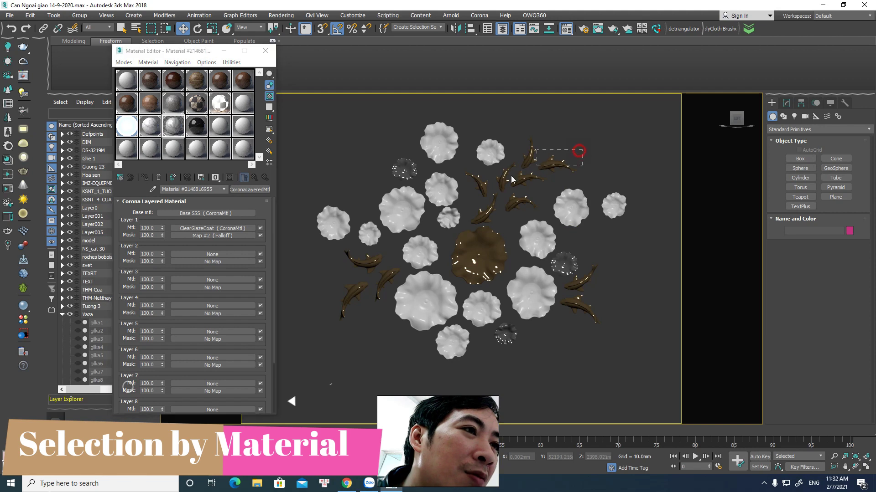
left_click(520, 207)
left_click(559, 292)
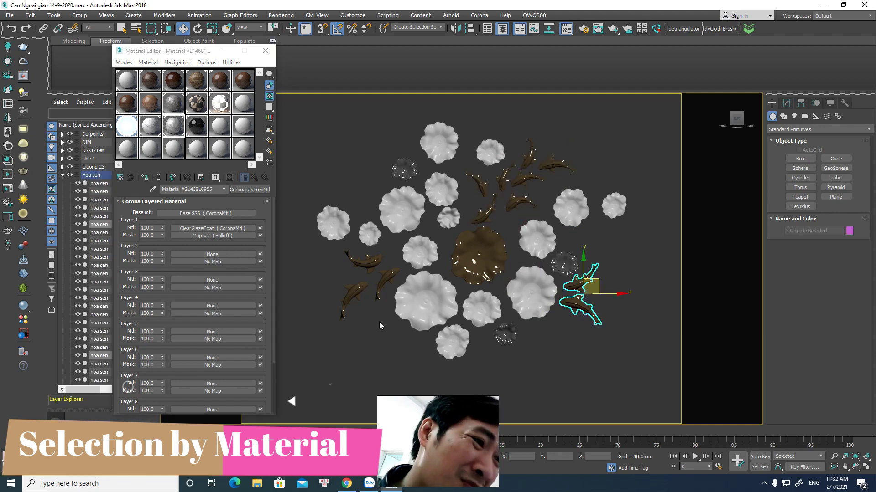
left_click(355, 301)
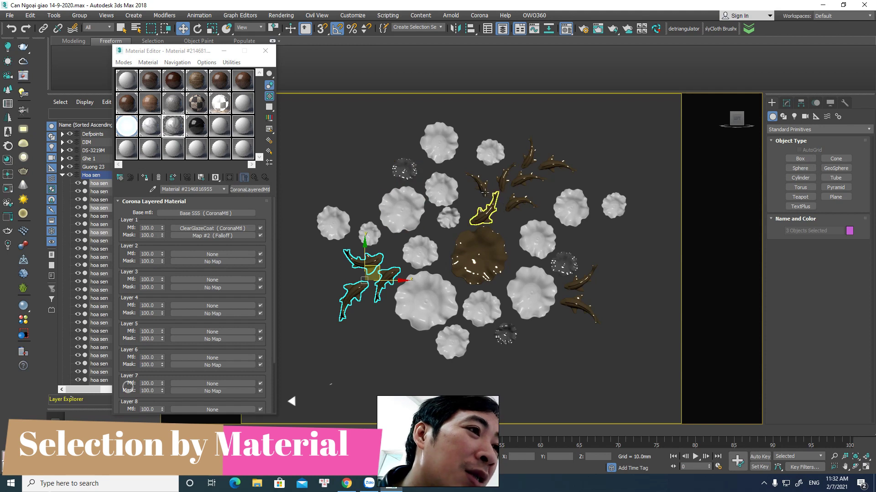
left_click(477, 181)
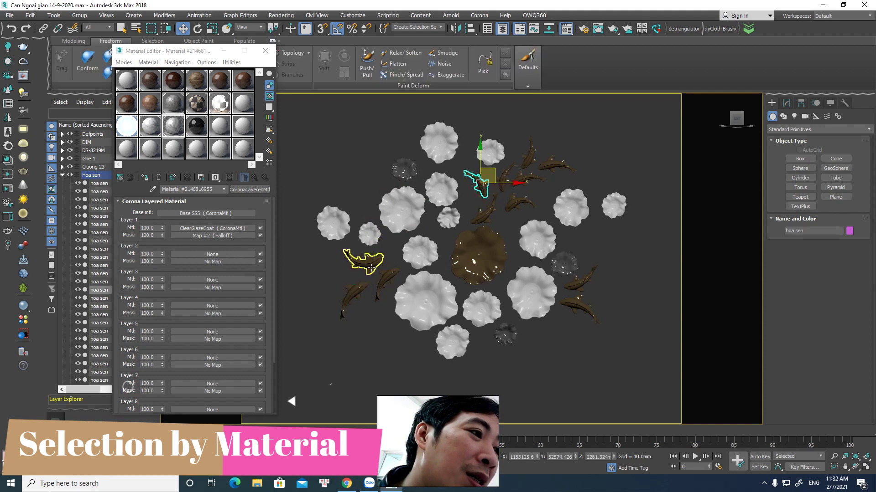
left_click(311, 272)
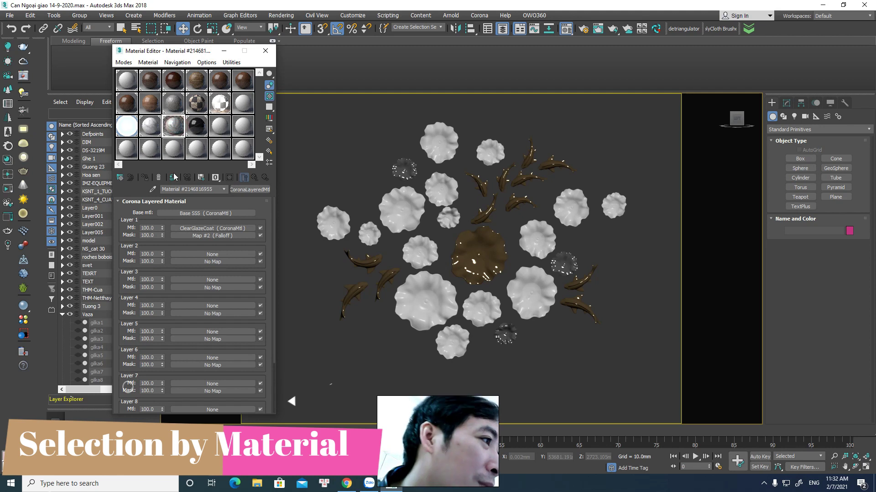
left_click(153, 190)
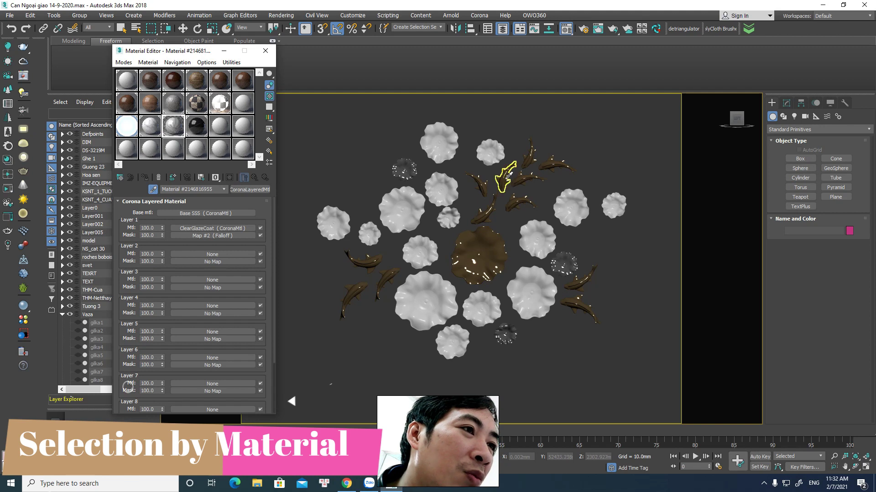
Step: Eyedrop a fish's glossy CoronaMtl and use Select by Material to select all 12 fish
left_click(507, 174)
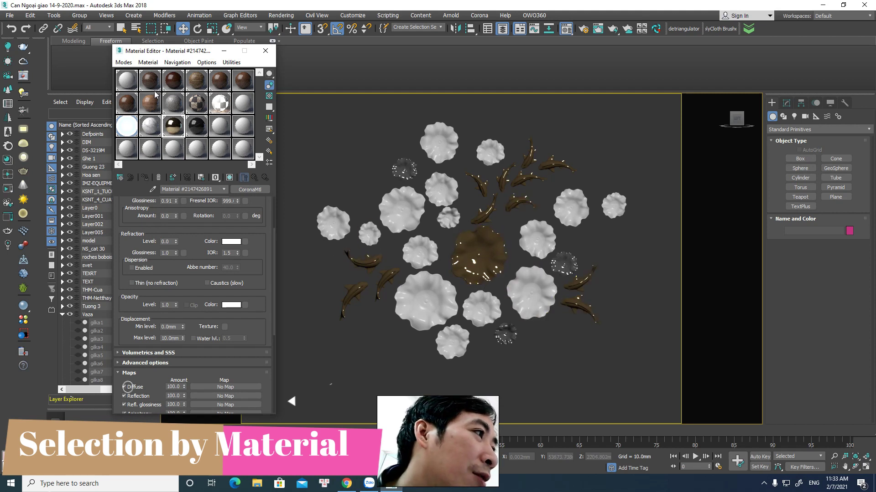
left_click(152, 65)
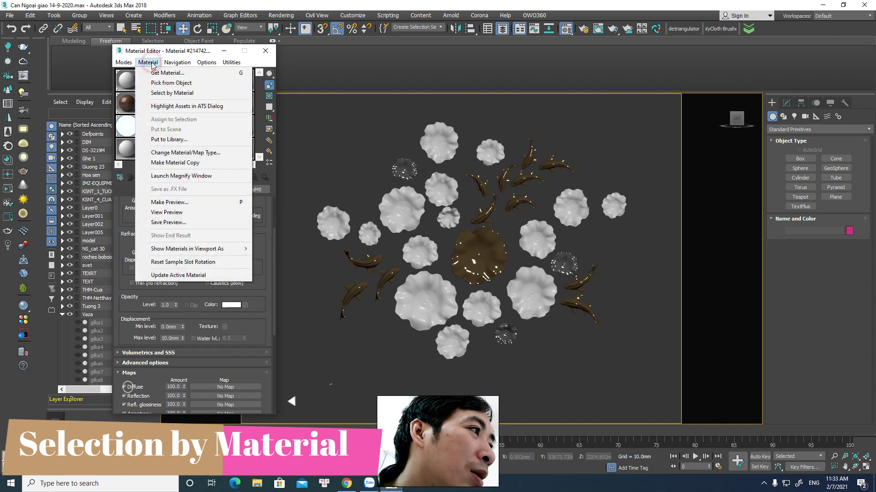
left_click(184, 94)
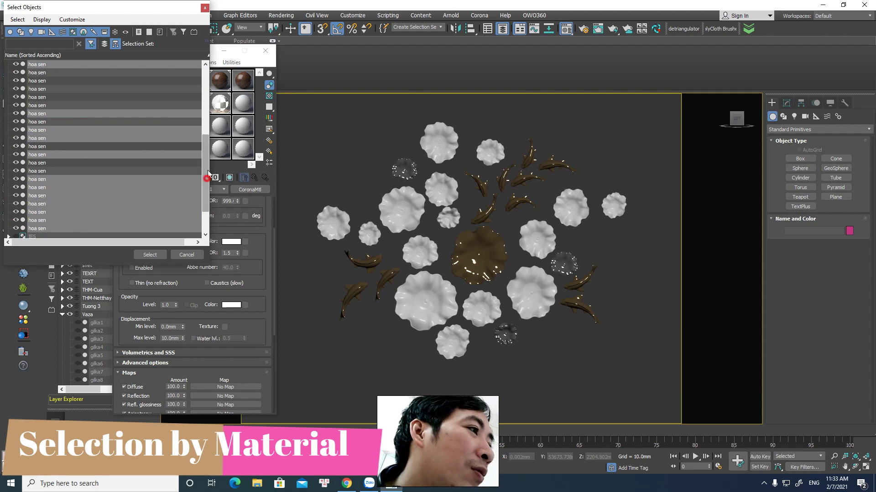
left_click_drag(208, 173, 211, 201)
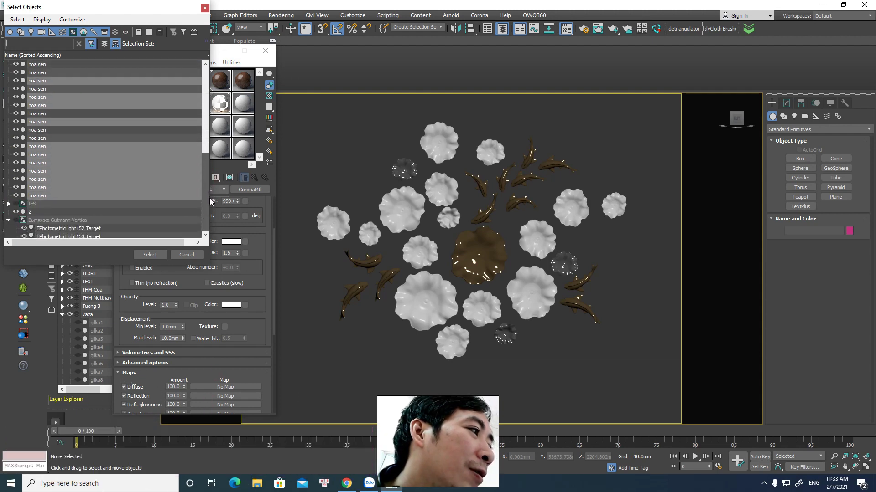
left_click(160, 255)
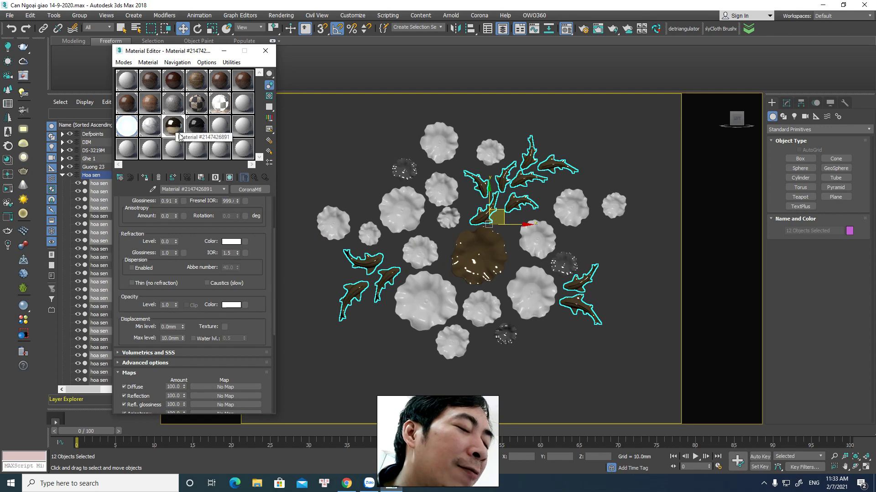
Step: Pan and zoom to recentre the lotus arrangement, then clear the fish selection
middle_click_drag(601, 243, 551, 248)
scroll(551, 248, "down", 5)
scroll(543, 281, "down", 3)
mouse_move(543, 281)
middle_mouse_down()
mouse_move(424, 236)
mouse_move(631, 202)
middle_mouse_up()
scroll(462, 250, "up", 3)
scroll(546, 227, "up", 2)
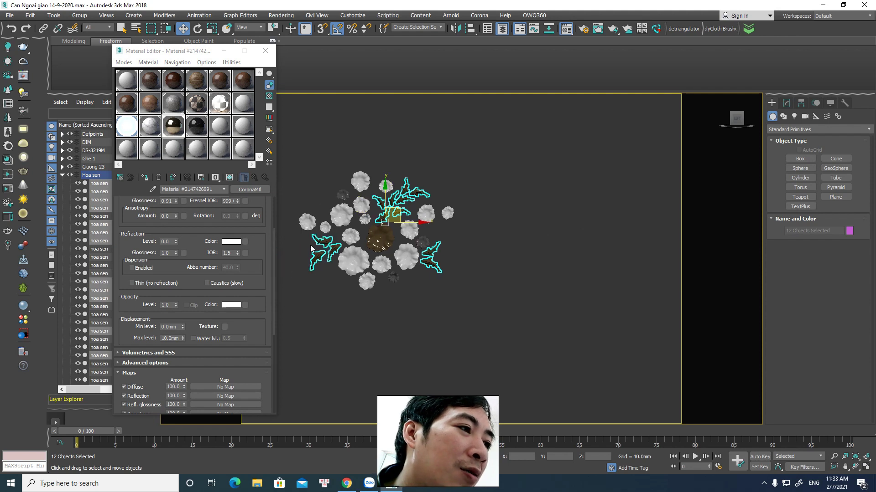
middle_click_drag(406, 201, 453, 208)
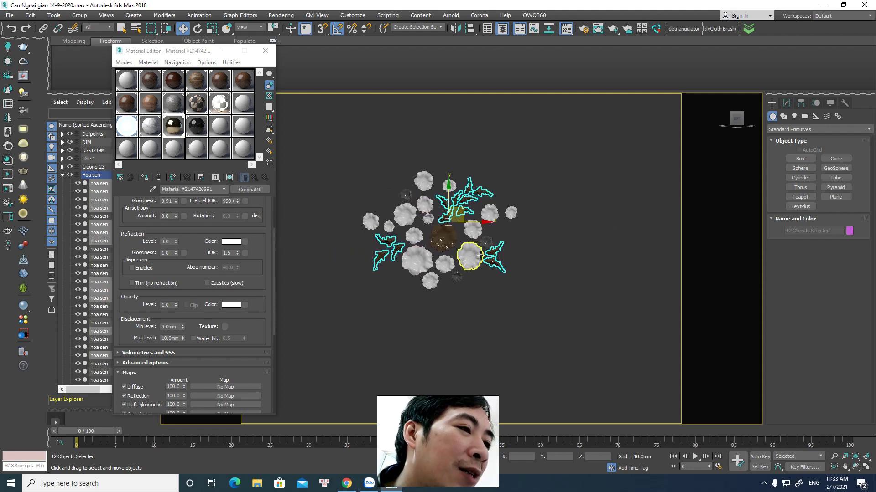
scroll(450, 237, "up", 2)
middle_click_drag(522, 314, 570, 303)
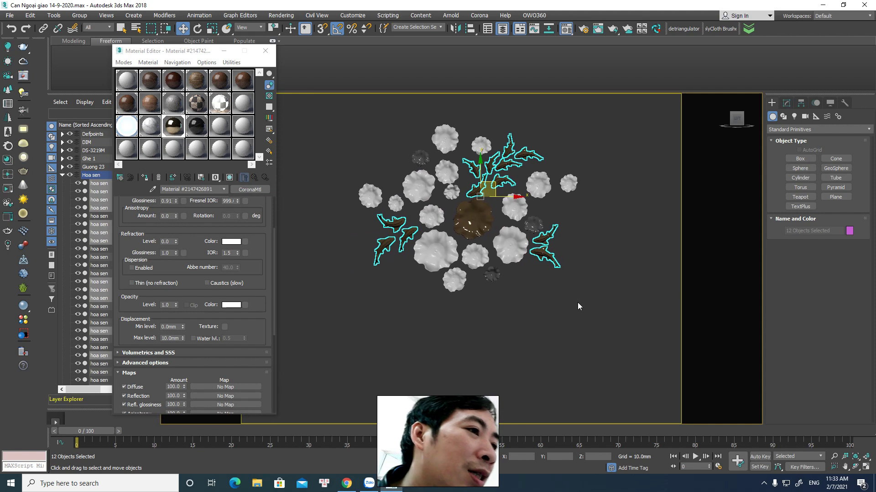
left_click(326, 262)
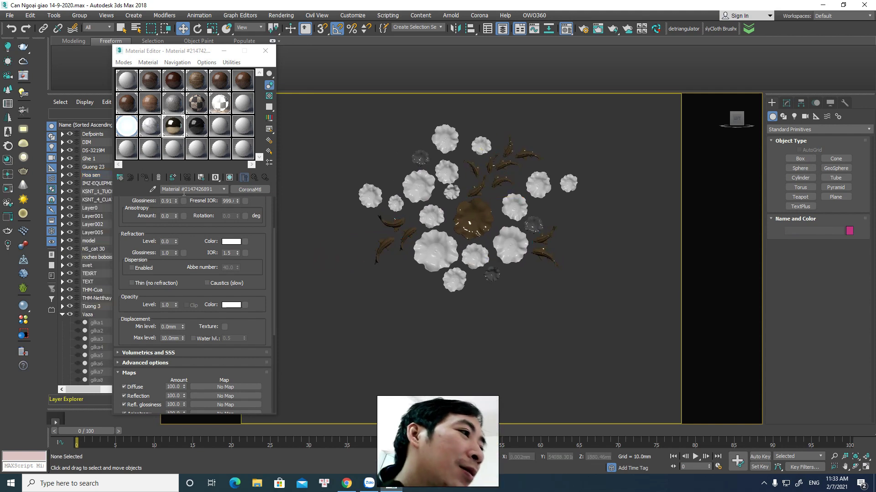
left_click(153, 190)
left_click(436, 250)
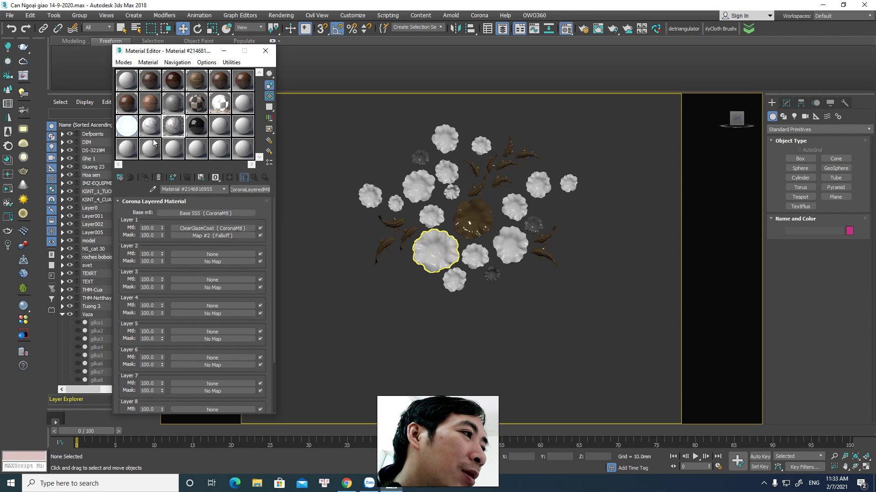
left_click(148, 63)
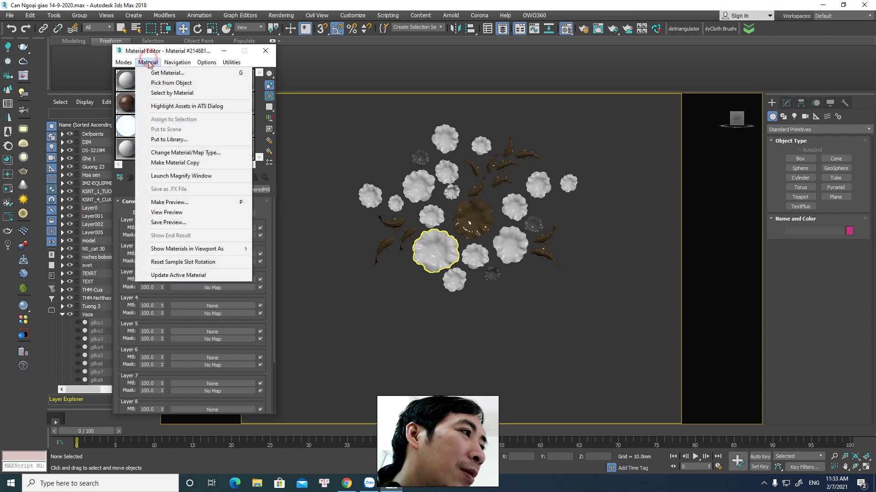
left_click(160, 93)
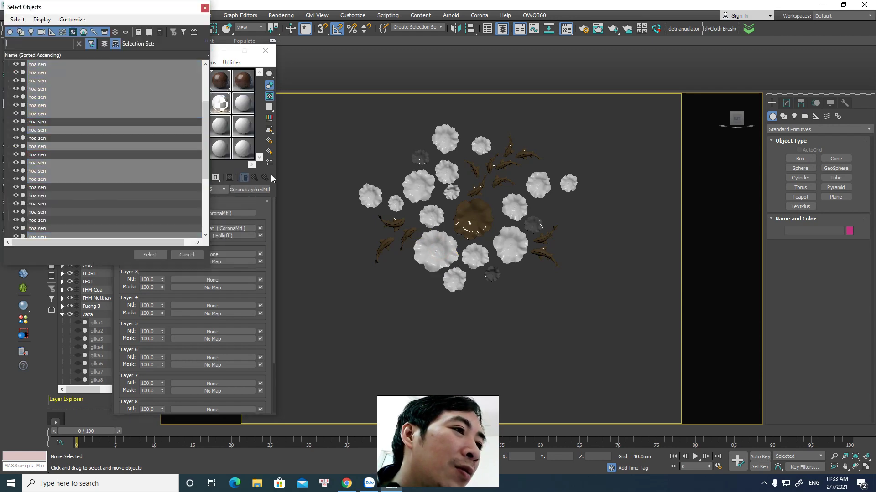
left_click(150, 255)
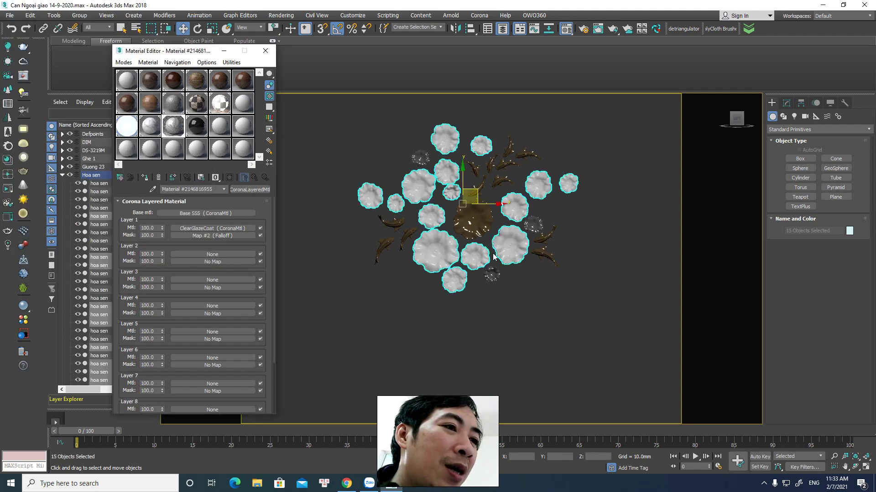
Step: Deselect the 15 lotus pieces, leaving nothing selected in the scene
scroll(533, 228, "up", 4)
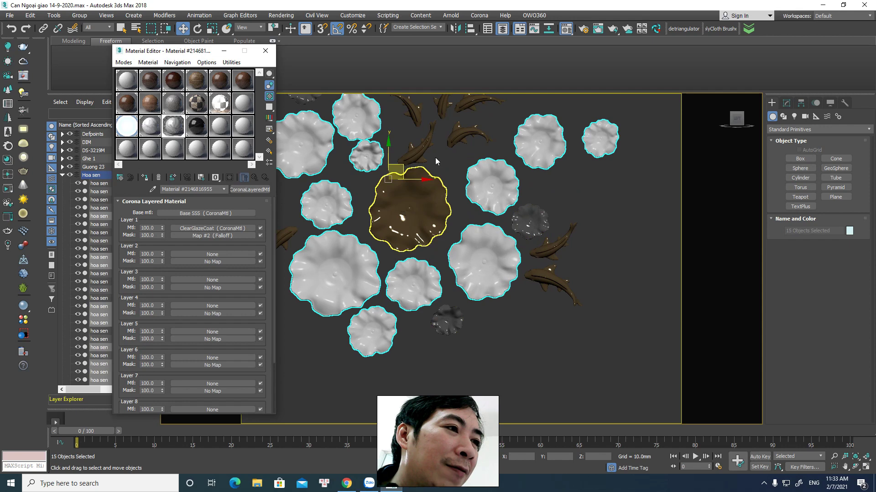
scroll(485, 156, "down", 4)
scroll(573, 210, "up", 2)
left_click(568, 171)
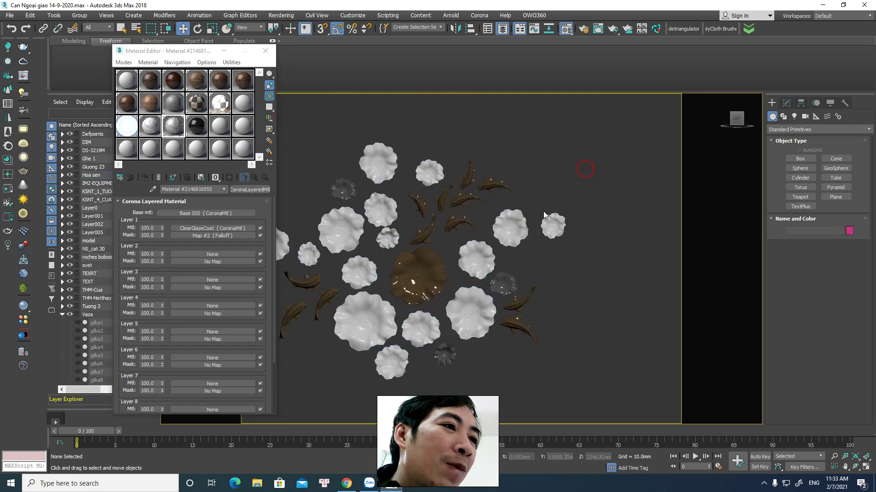
scroll(575, 236, "up", 1)
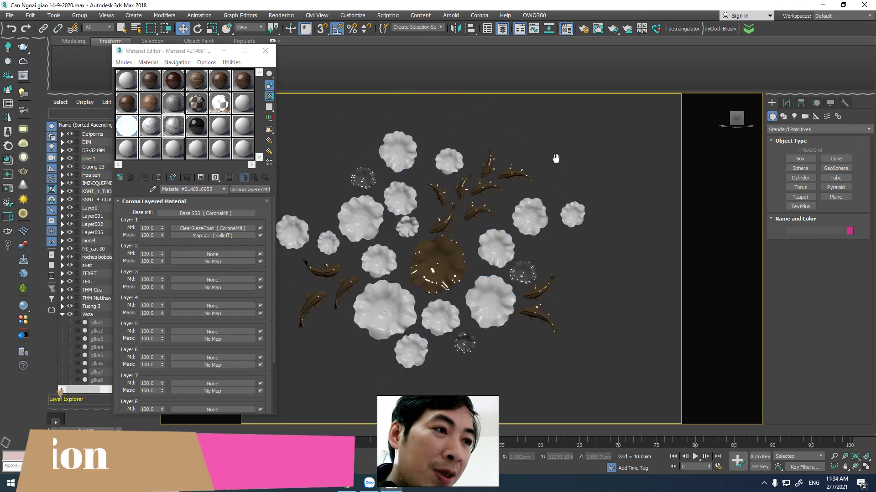
Step: Zoom in and select the fish near the top right of the decor
middle_click_drag(493, 178, 496, 191)
scroll(505, 191, "up", 4)
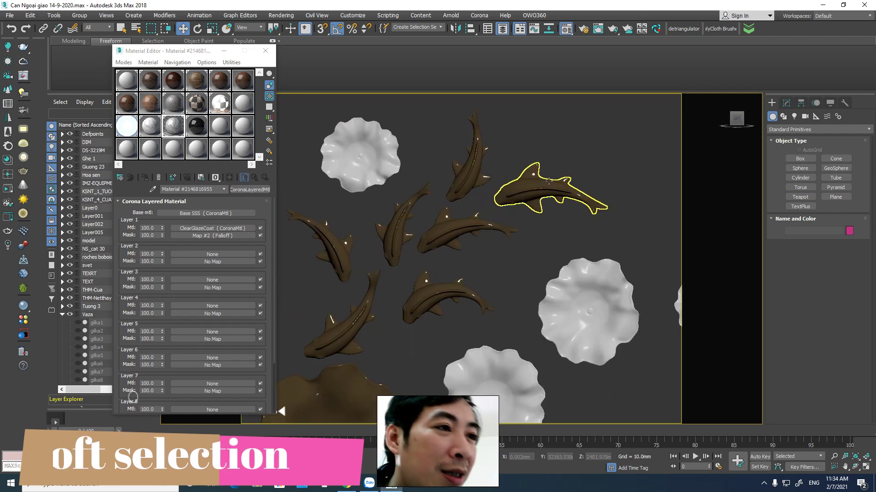
scroll(535, 183, "up", 4)
left_click(535, 182)
scroll(538, 191, "down", 2)
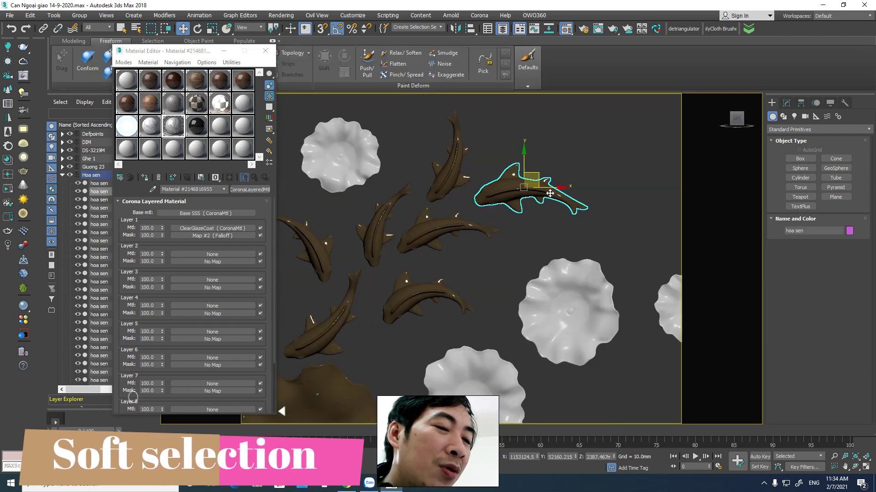
Step: Switch the viewport to wireframe display with F3 to show the fish and lotus meshes
key("F3")
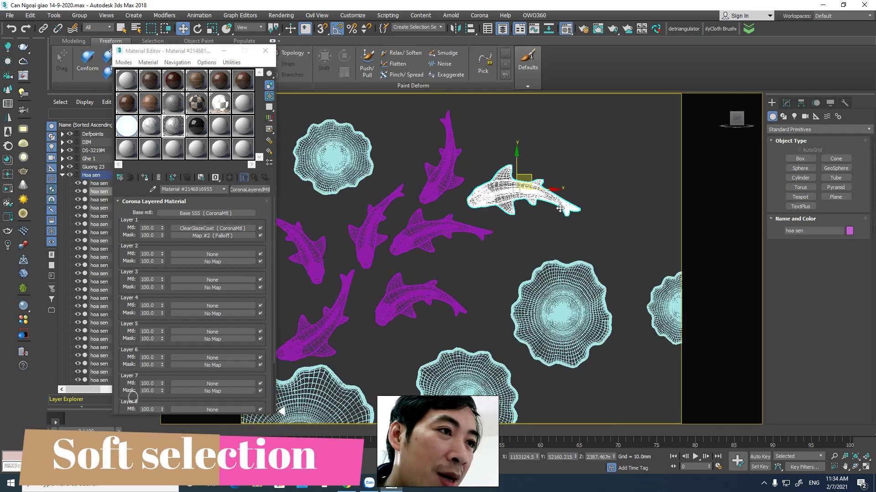
scroll(488, 215, "up", 3)
scroll(486, 218, "up", 1)
scroll(487, 219, "down", 3)
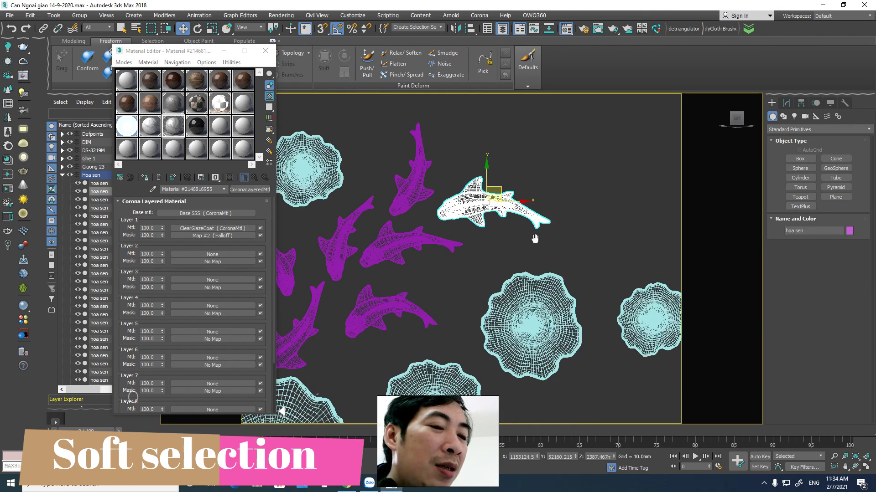
scroll(520, 205, "up", 1)
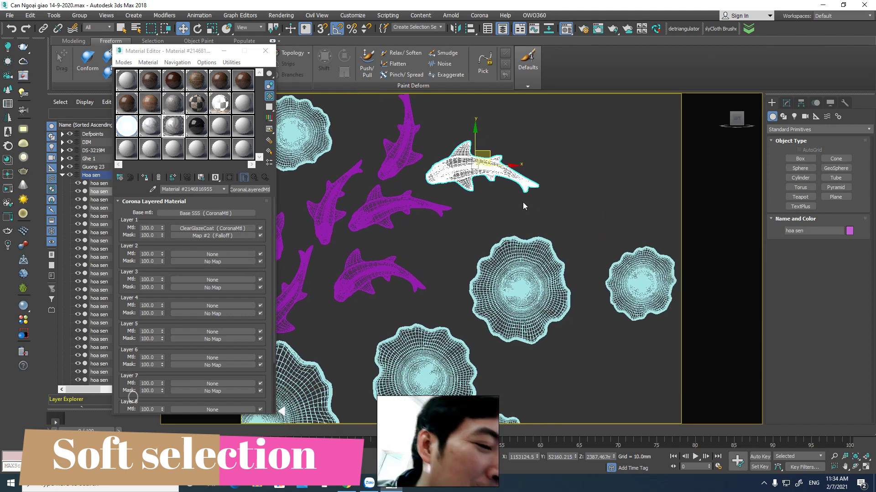
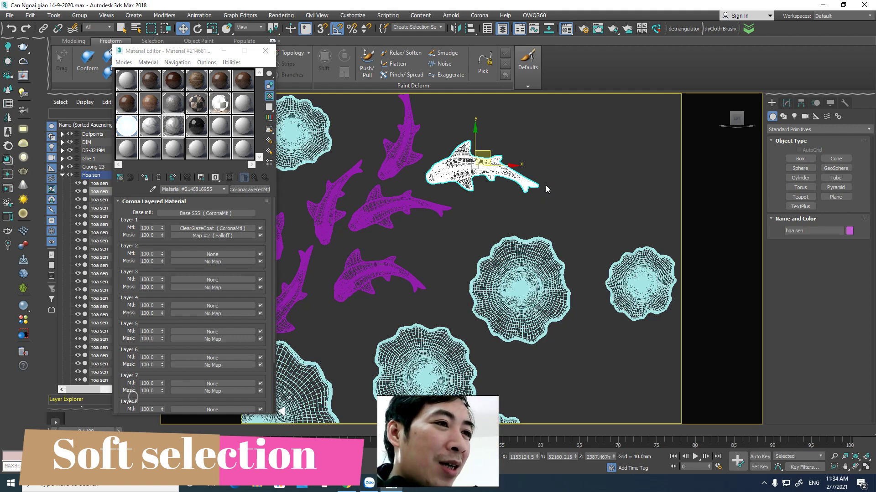
Step: At the shark's Vertex level, box-select the tail vertices and drag them upward to bend the tail
scroll(547, 189, "up", 3)
scroll(367, 194, "up", 3)
scroll(420, 185, "down", 6)
scroll(397, 205, "up", 3)
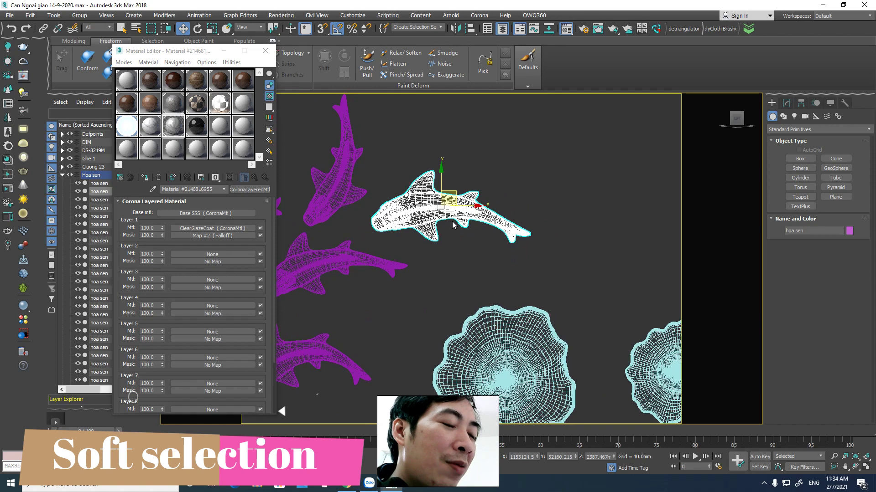
scroll(472, 234, "up", 2)
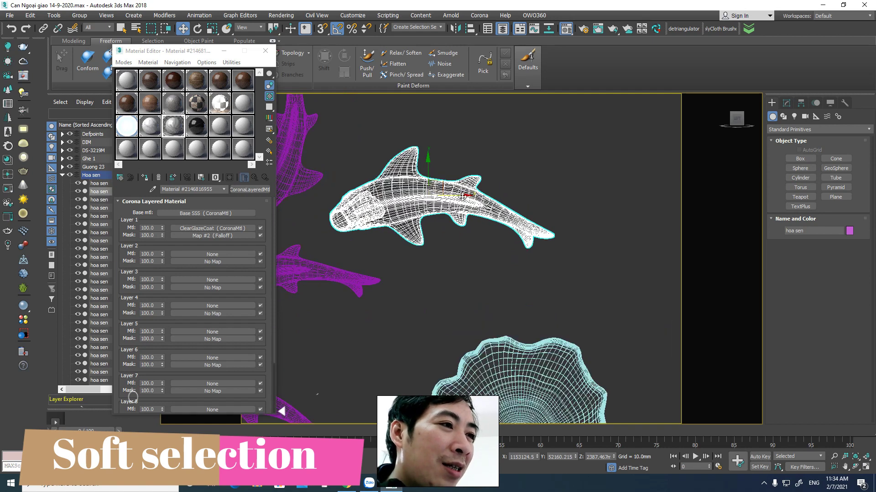
middle_click_drag(462, 197, 468, 210)
left_click(786, 103)
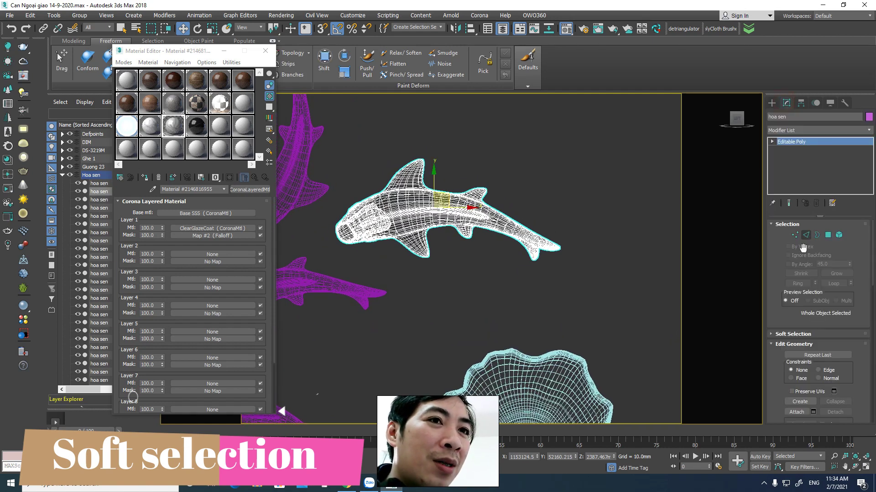
left_click(793, 235)
left_click_drag(638, 176, 537, 272)
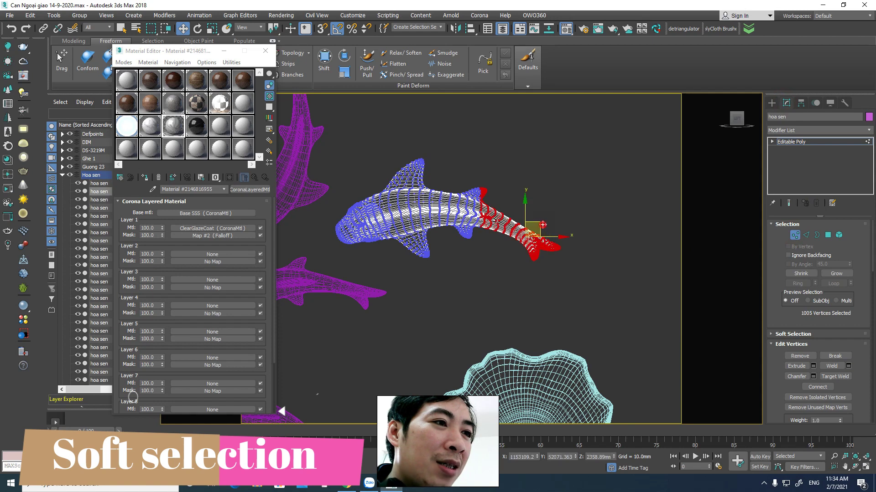
left_click_drag(542, 225, 554, 210)
scroll(566, 218, "up", 2)
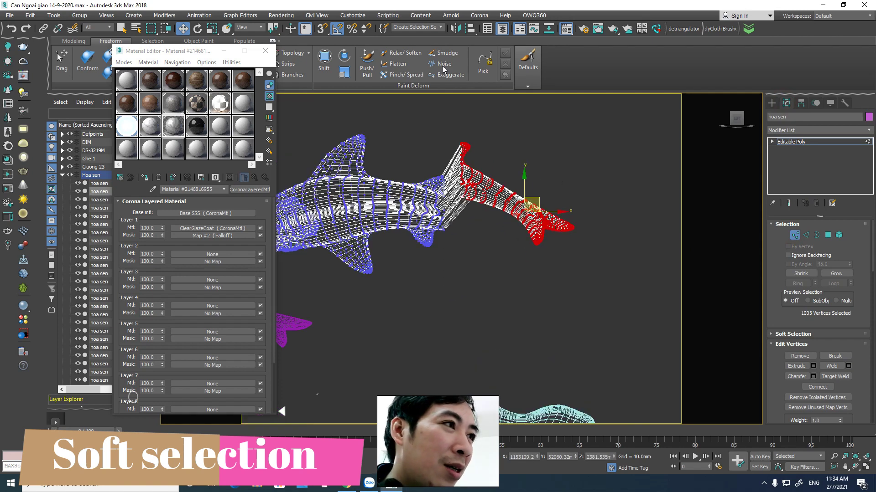
Step: Rotate the tail back to roughly straight, then clear the vertex selection
left_click(198, 29)
left_click_drag(554, 191, 555, 167)
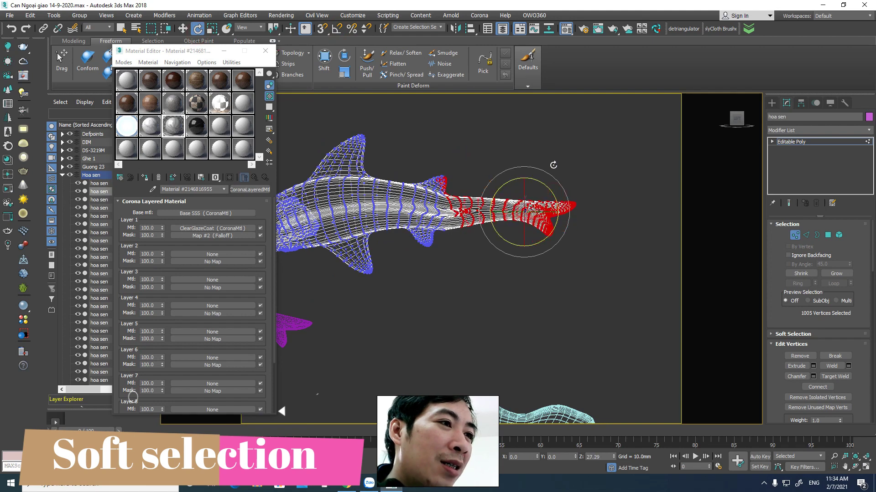
right_click(610, 192)
left_click(621, 202)
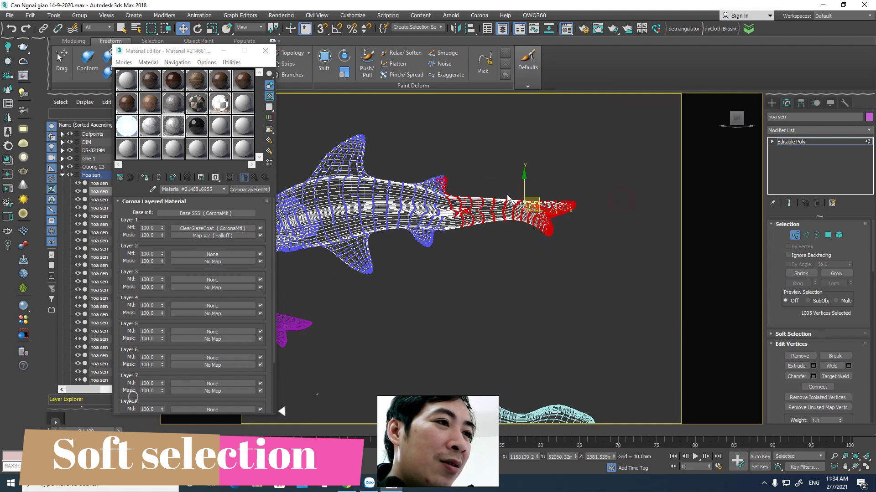
left_click(537, 200)
Step: Select the tail-tip vertices, nudge them up, then swing the tail down and left
left_click_drag(575, 235, 512, 176)
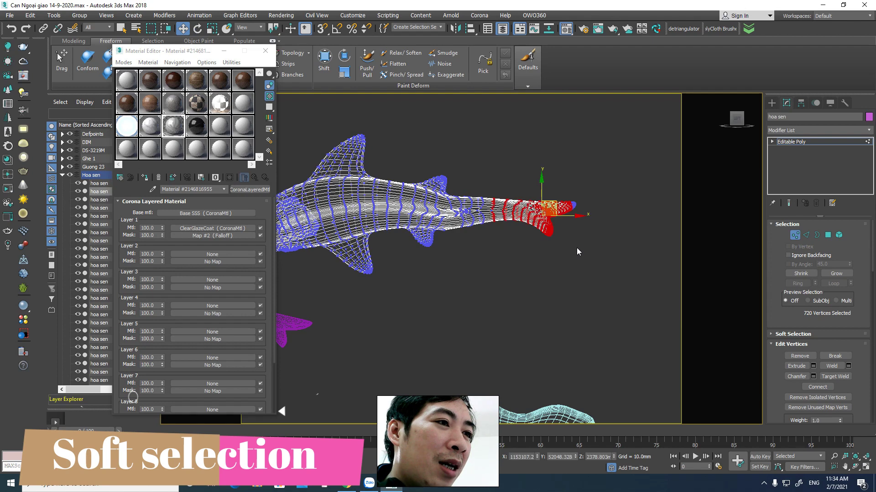
left_click_drag(584, 264, 570, 258)
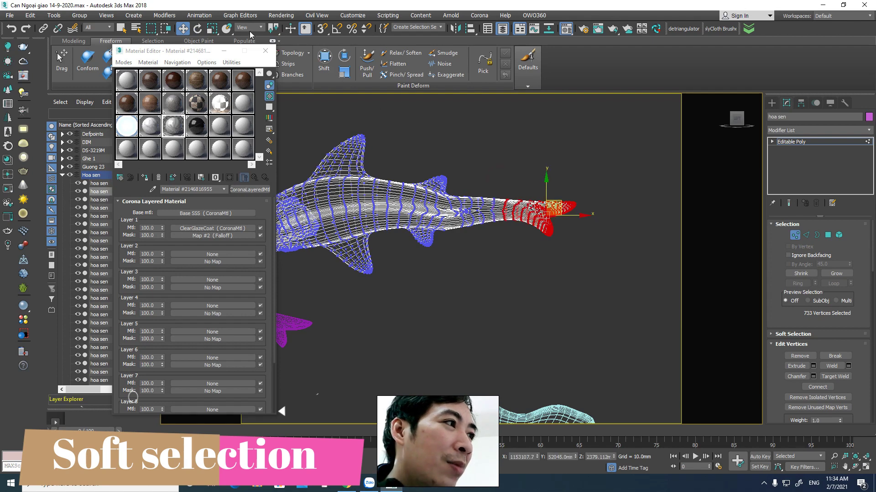
left_click(212, 29)
key("e")
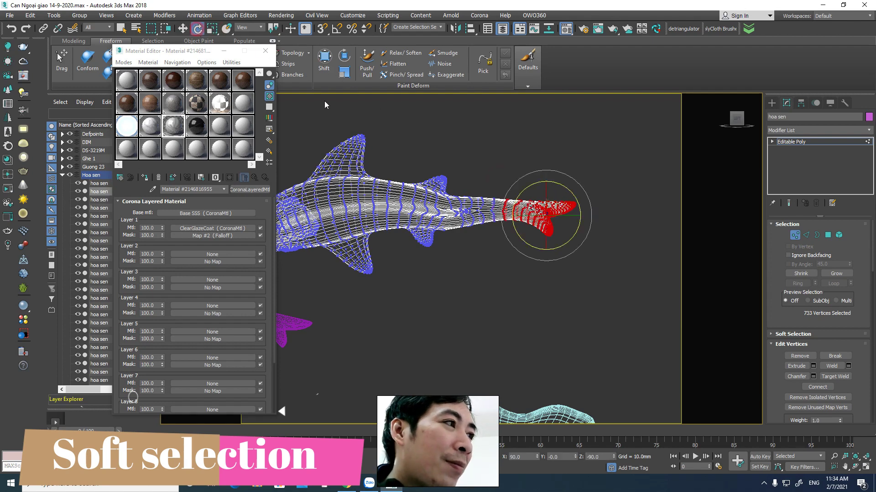
right_click(600, 200)
left_click(610, 205)
left_click_drag(559, 198, 558, 196)
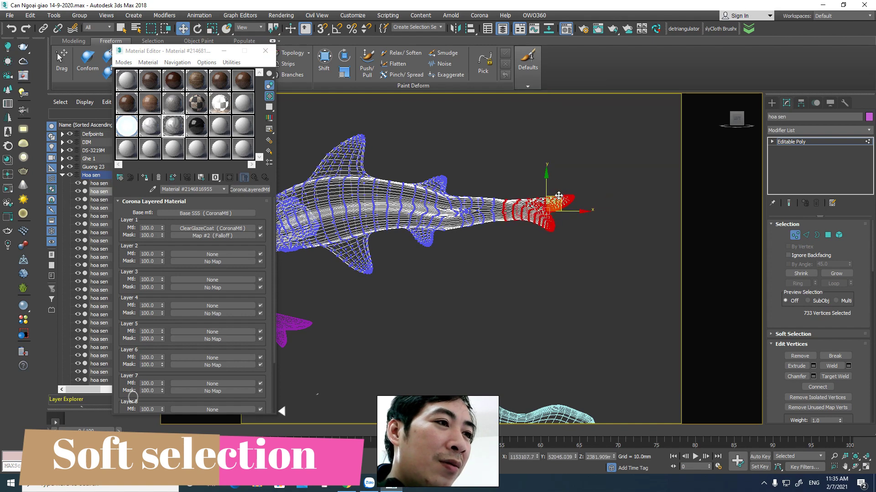
left_click_drag(454, 245, 453, 243)
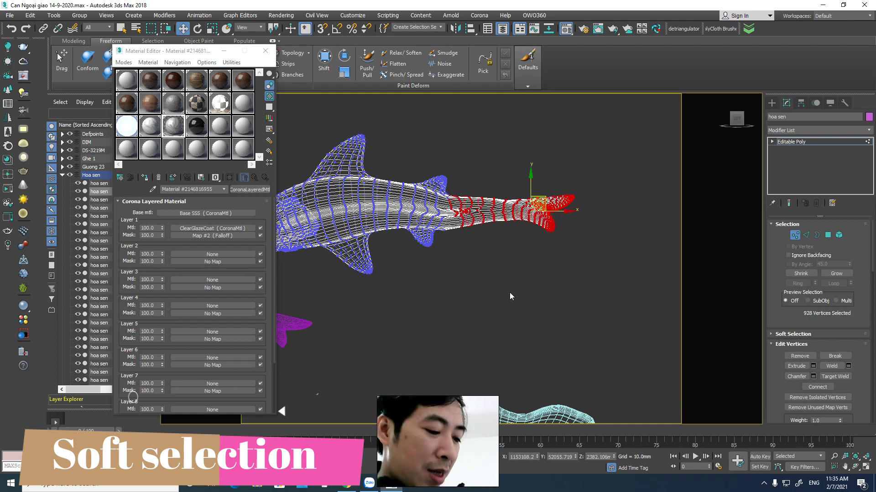
left_click_drag(537, 204, 513, 234)
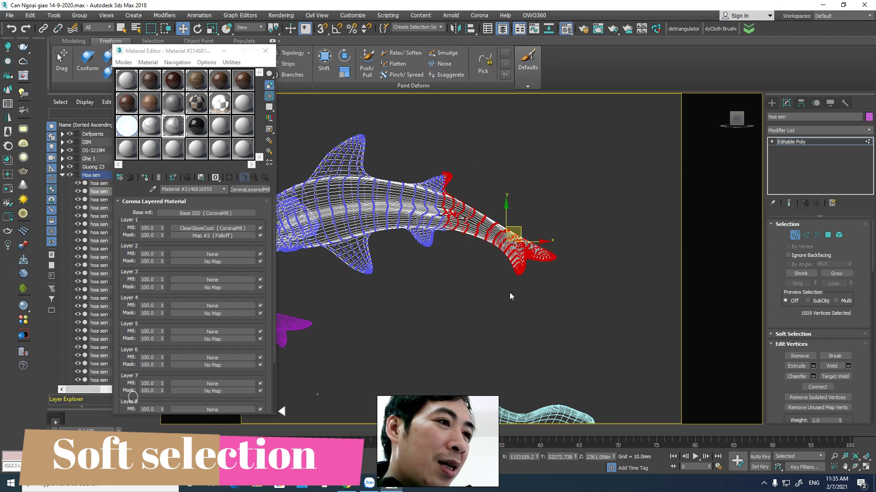
Step: Reselect a larger part of the tail, clear it, and open the shark's quad menu
left_click(558, 273)
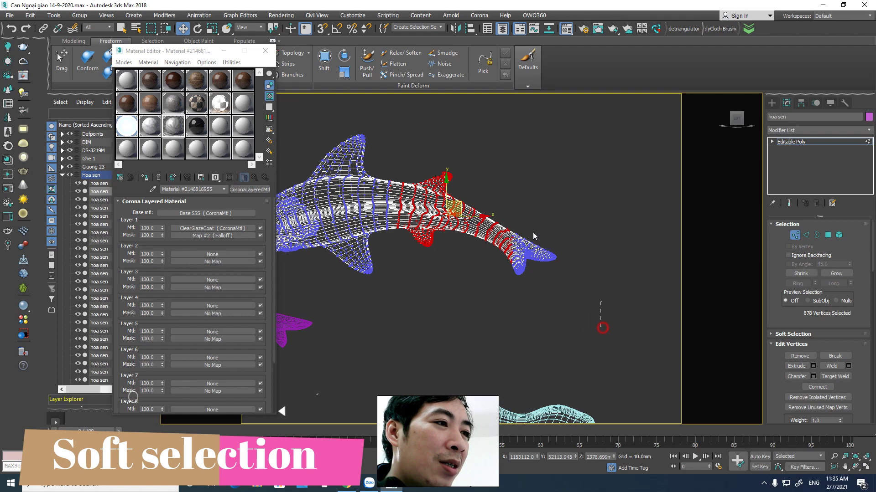
left_click_drag(400, 137, 426, 188, "ctrl")
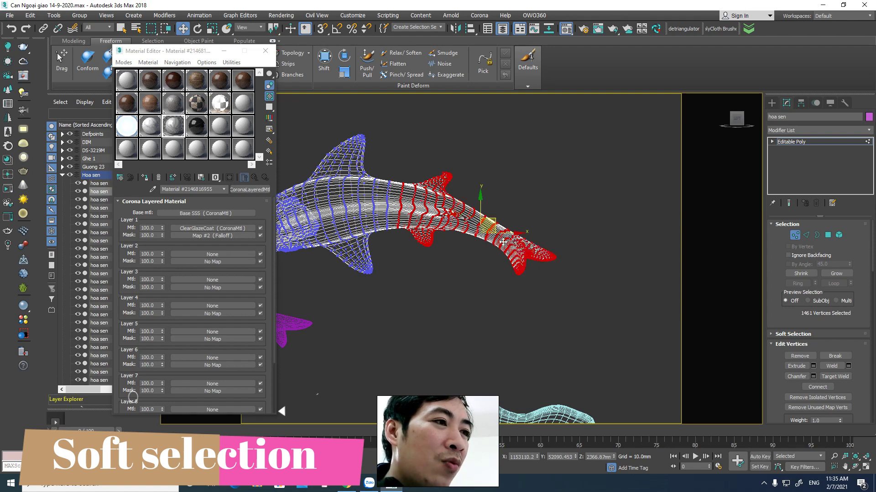
left_click(640, 203)
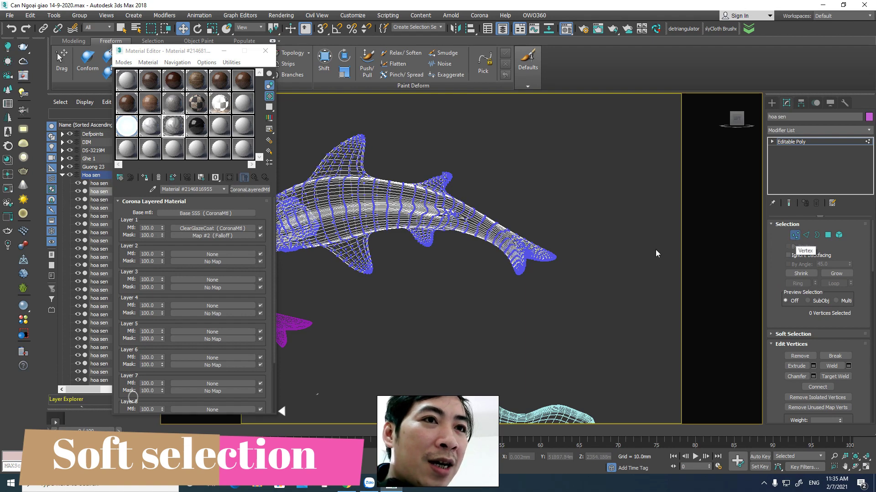
right_click(387, 218)
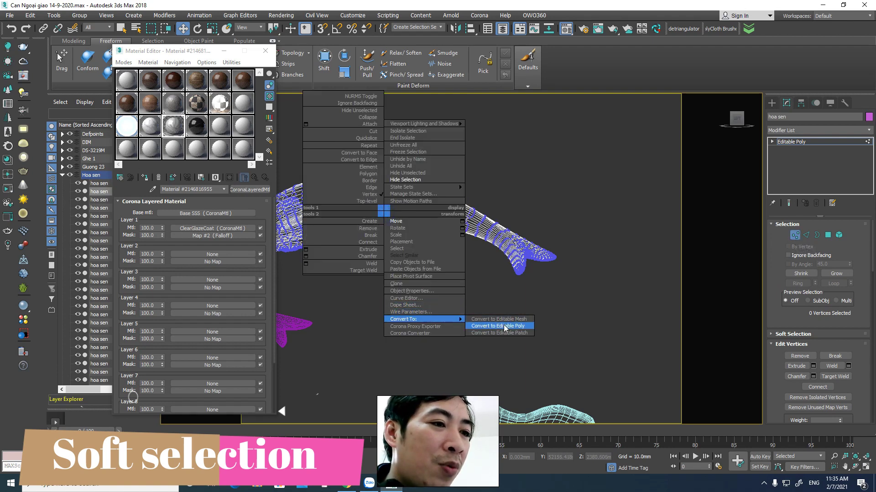
Step: Convert the shark to Editable Poly and turn on Use Soft Selection at Vertex level, 20.0mm falloff
left_click(503, 325)
left_click(794, 235)
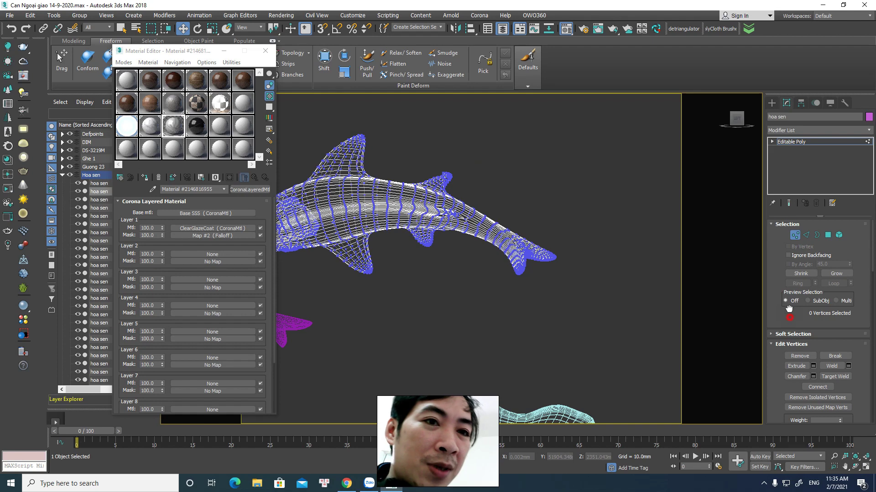
left_click_drag(789, 313, 781, 261)
left_click(785, 272)
scroll(776, 271, "up", 2)
left_click(800, 281)
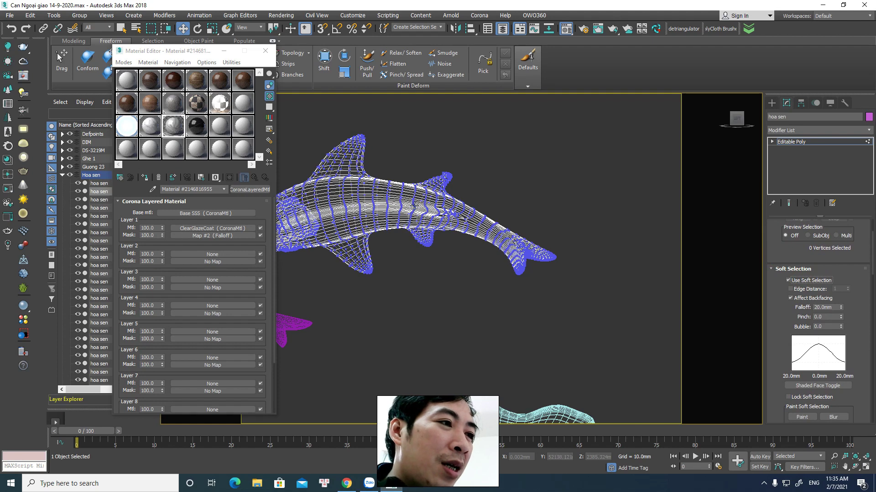
left_click(413, 208)
Step: Zoom in, drag the soft-selected side vertex down-left so the nearby mesh bends, then deselect
scroll(412, 212, "up", 3)
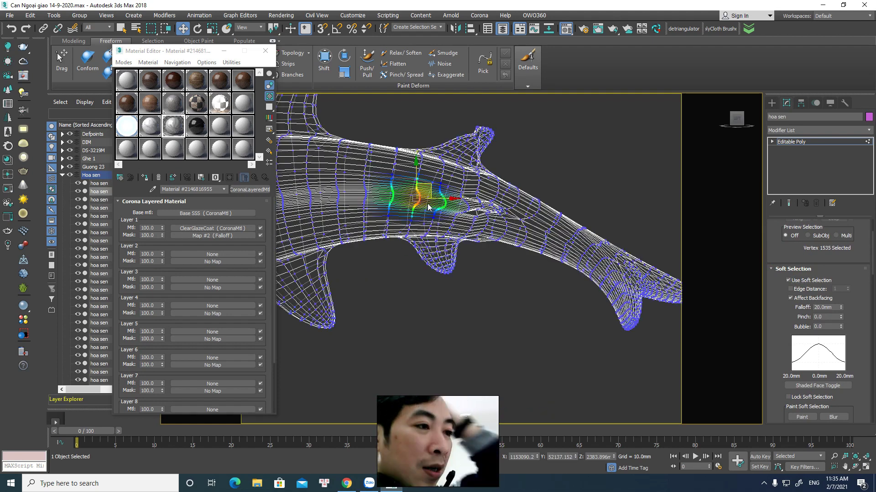
scroll(428, 203, "up", 2)
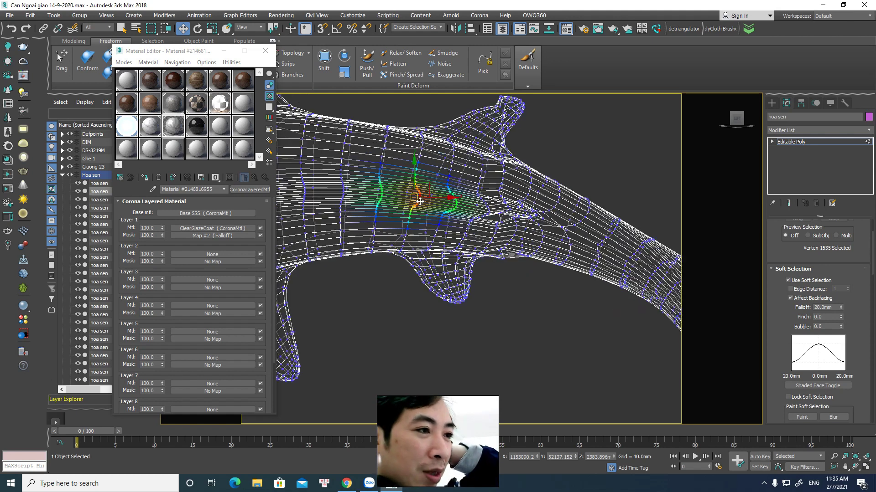
scroll(422, 201, "up", 3)
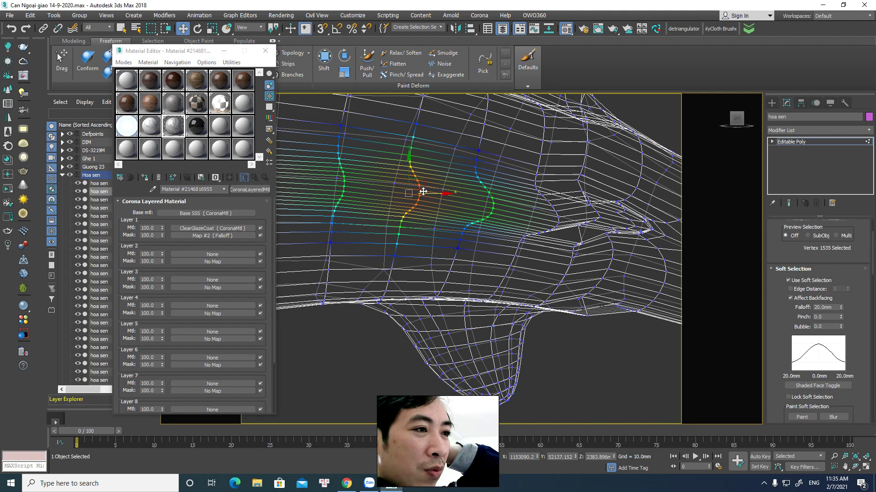
left_click_drag(418, 193, 421, 187)
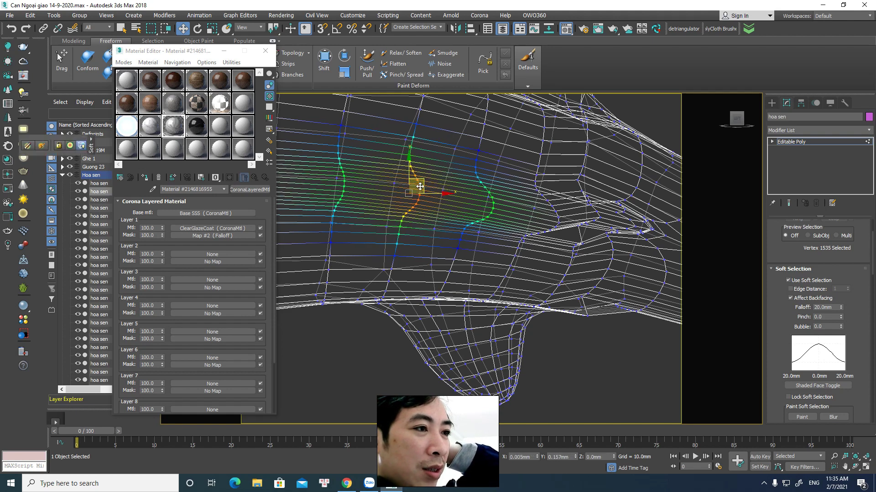
left_click_drag(421, 187, 417, 187)
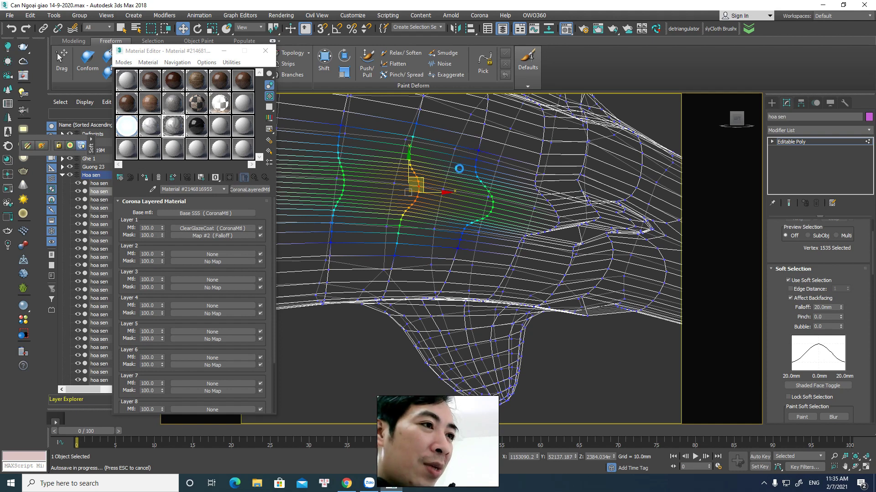
key("Escape")
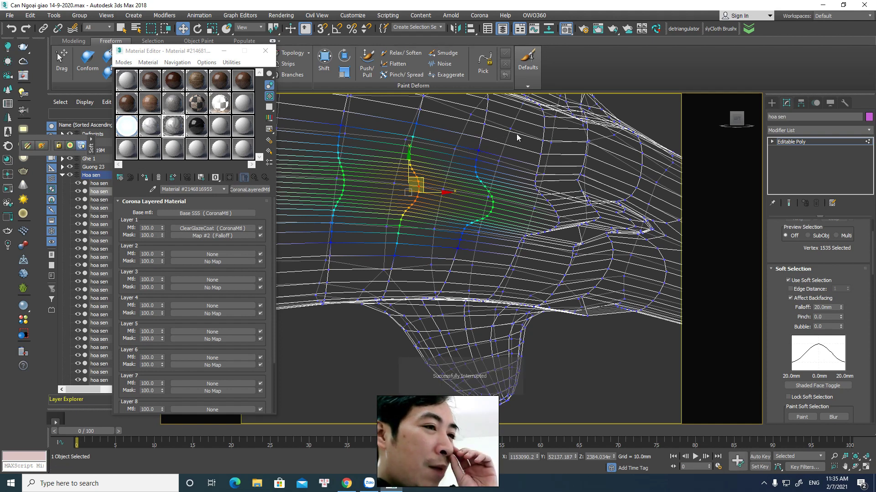
mouse_move(420, 179)
left_mouse_down()
mouse_move(401, 199)
mouse_move(411, 177)
mouse_move(404, 177)
left_mouse_up()
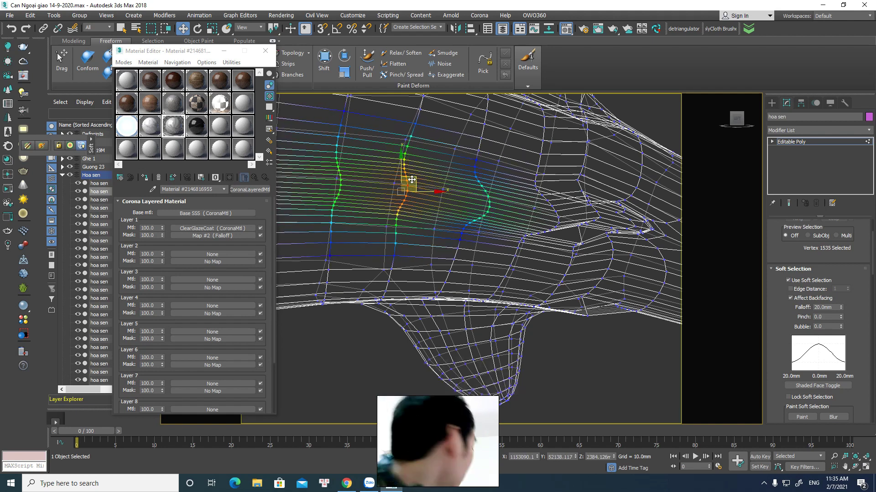
left_click(549, 346)
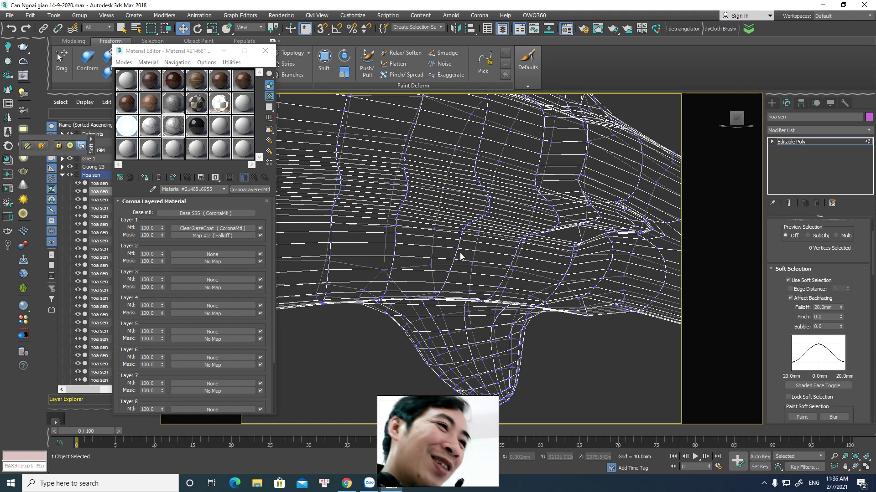
scroll(460, 256, "down", 2)
scroll(465, 264, "down", 2)
scroll(472, 271, "down", 2)
left_click(463, 235)
left_click(574, 127)
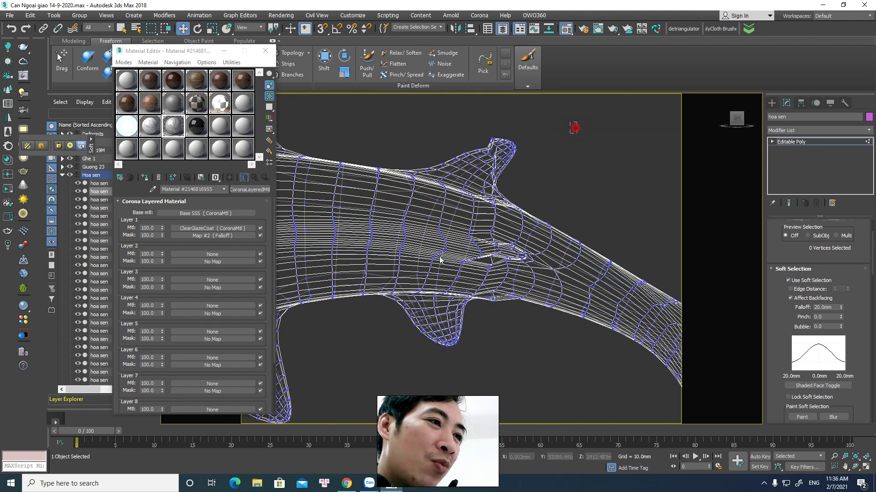
left_click_drag(440, 259, 394, 384)
scroll(527, 366, "down", 4)
scroll(500, 319, "up", 2)
scroll(555, 374, "up", 2)
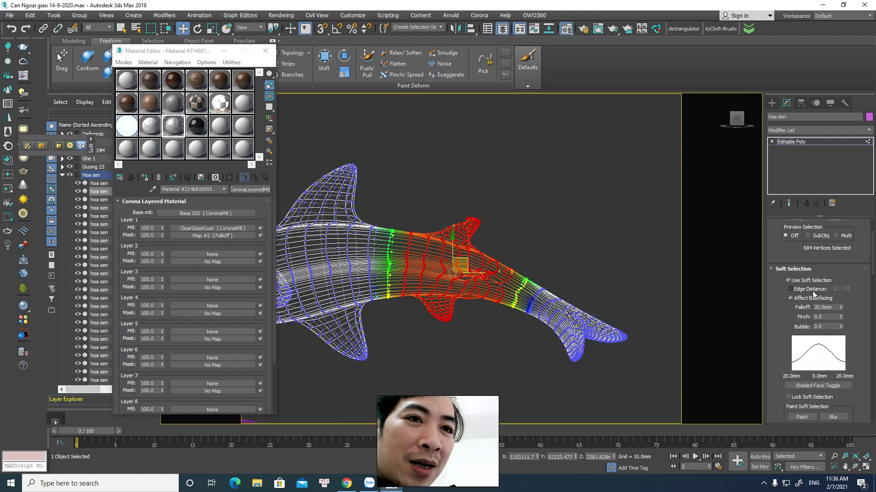
scroll(816, 288, "down", 2)
left_click(840, 275)
mouse_move(840, 277)
left_mouse_down()
mouse_move(854, 234)
mouse_move(854, 292)
left_mouse_up()
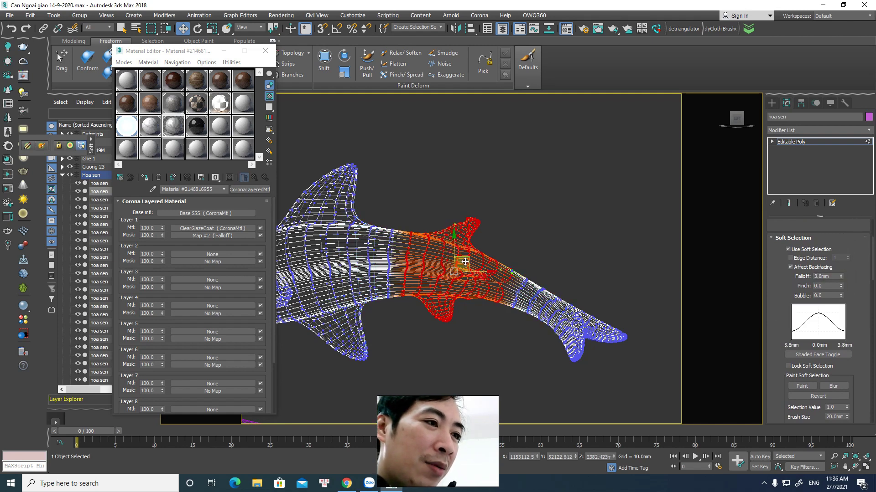
left_click_drag(465, 271, 466, 268)
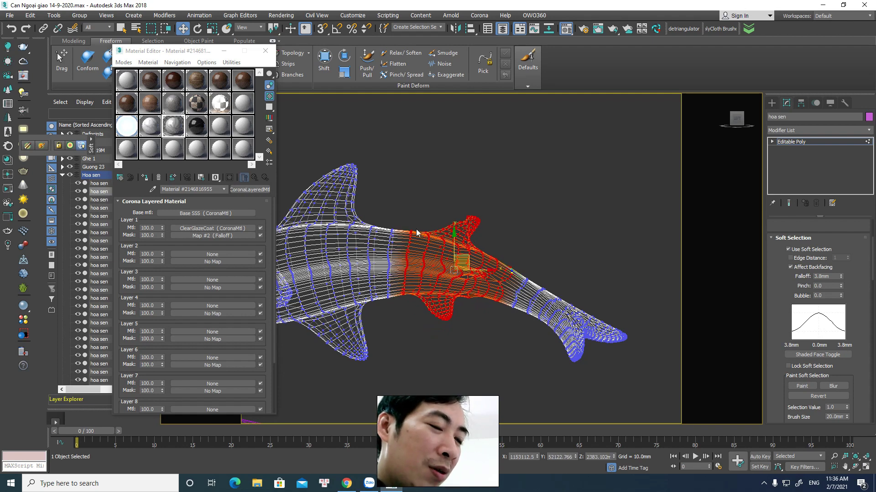
left_click_drag(464, 278, 481, 281)
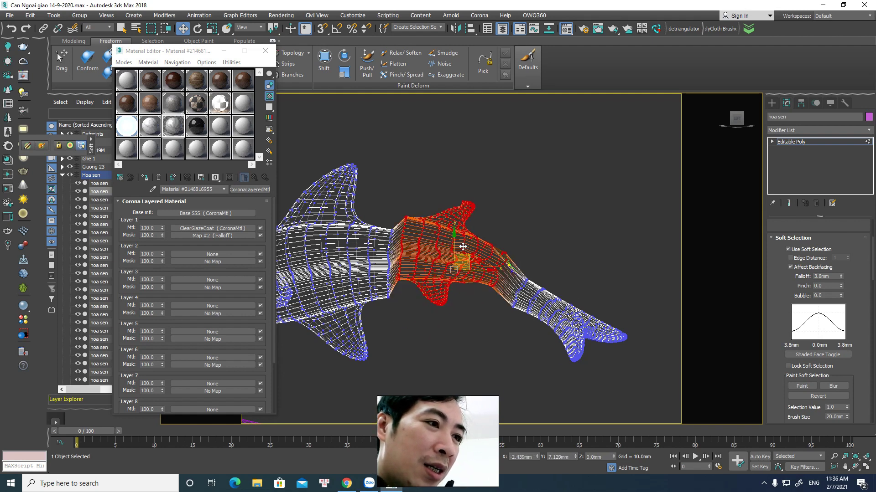
key("ctrl+z")
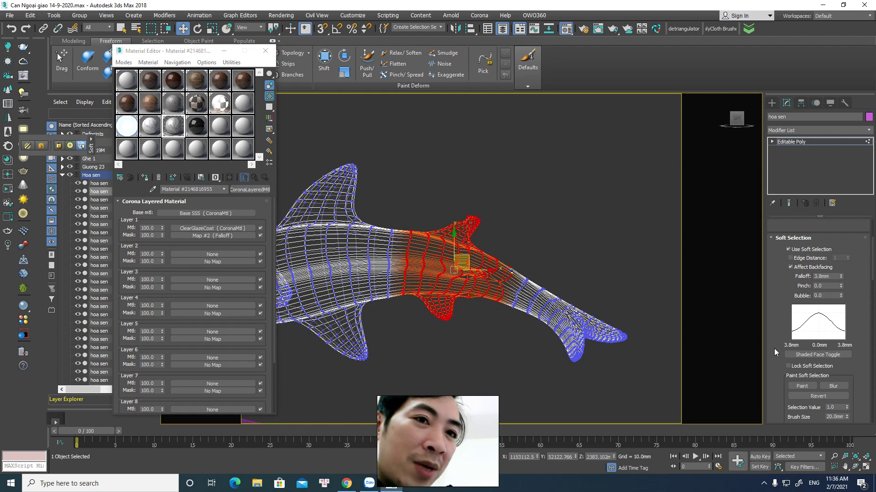
Step: Widen the soft-selection falloff to 71.212mm, lower the mid-body, and move and rotate the tail
mouse_move(840, 276)
left_mouse_down()
mouse_move(838, 221)
mouse_move(796, 396)
left_mouse_up()
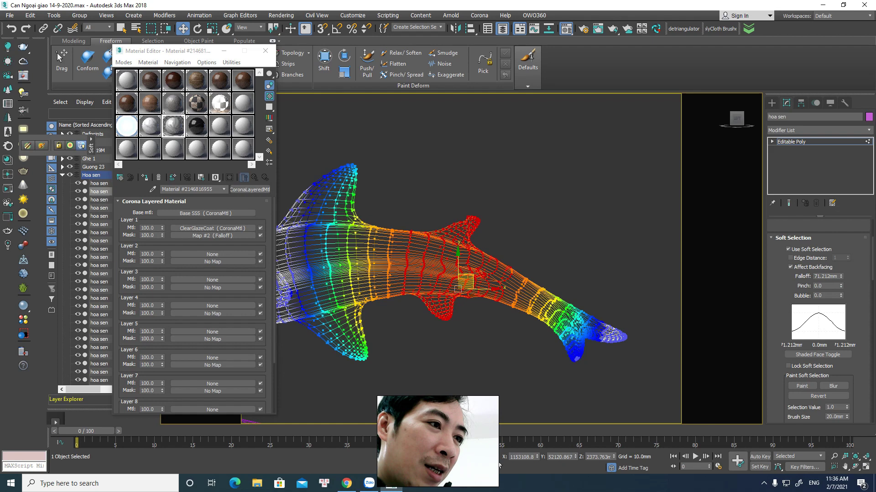
left_click_drag(471, 279, 472, 292)
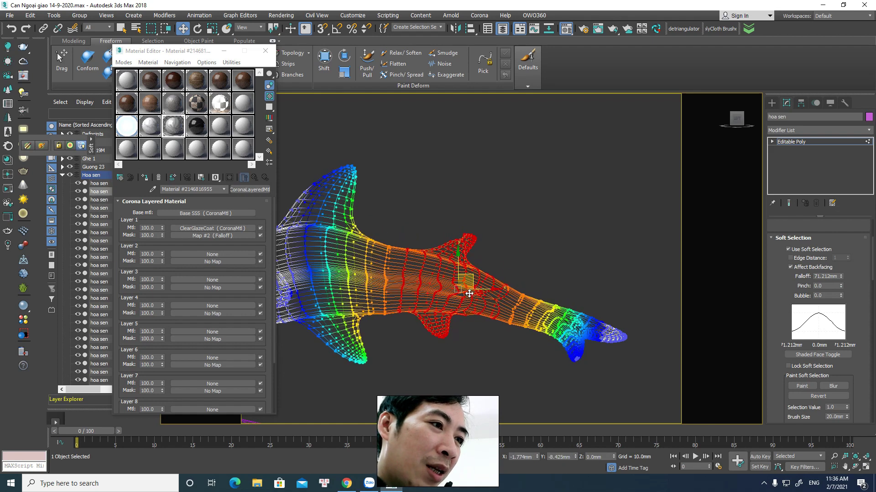
left_click_drag(657, 276, 564, 355)
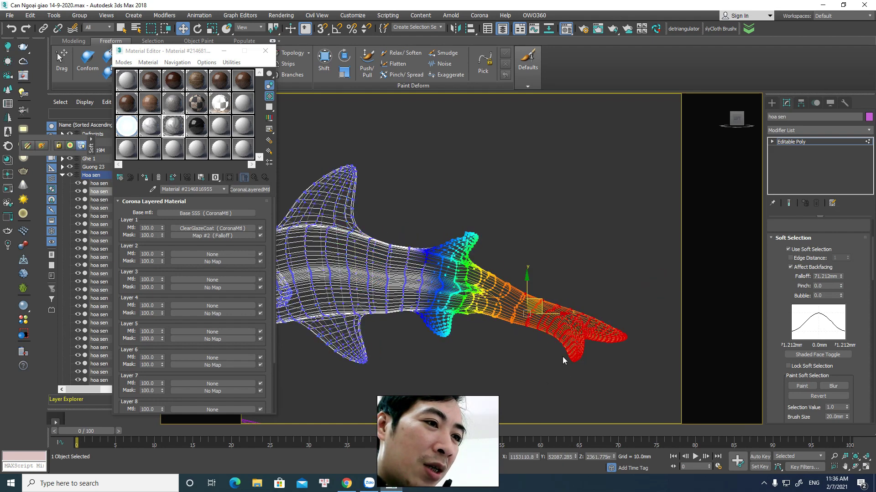
left_click_drag(546, 312, 554, 303)
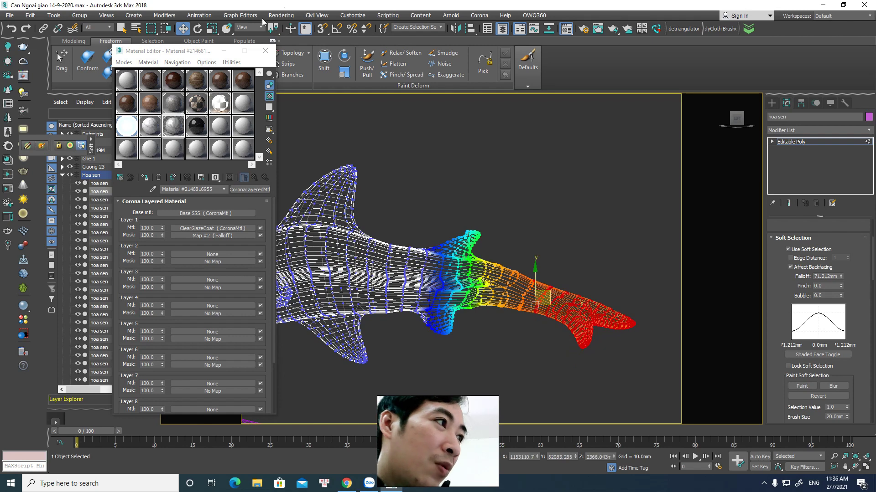
left_click(199, 29)
left_click_drag(562, 281, 573, 256)
left_click_drag(529, 190, 408, 362)
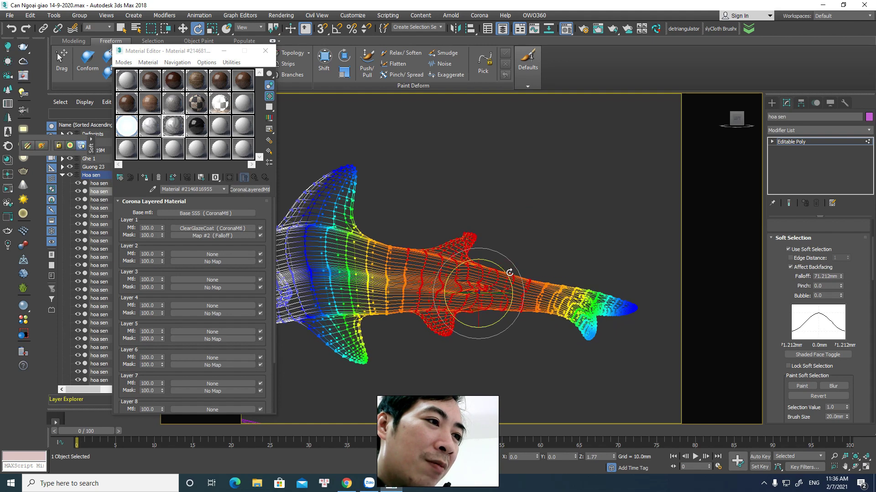
Step: Raise the mid-body and upper body vertices to bend the fish
right_click(526, 271)
left_click(567, 260)
mouse_move(485, 284)
left_mouse_down()
mouse_move(504, 213)
mouse_move(546, 192)
mouse_move(484, 257)
left_mouse_up()
left_click(545, 192)
left_click_drag(502, 210, 564, 194)
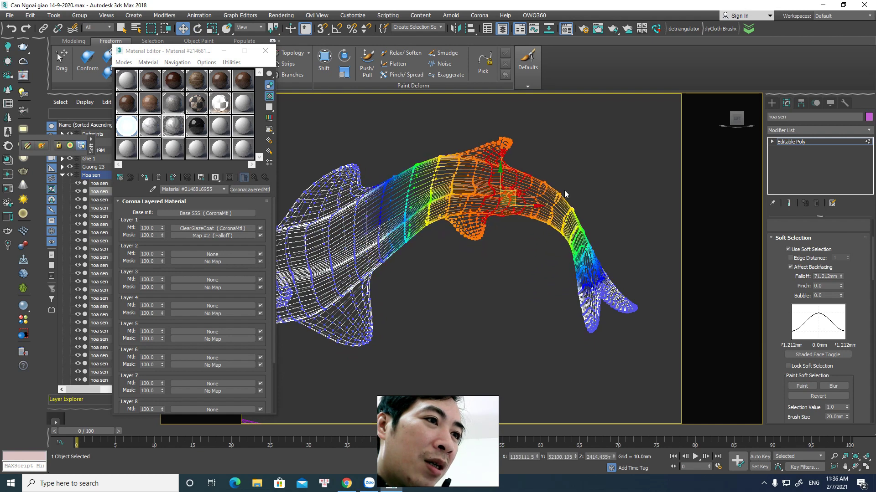
Step: Rotate the tail tips to point downward and nudge the mid-tail down and left
left_click_drag(535, 247, 542, 235)
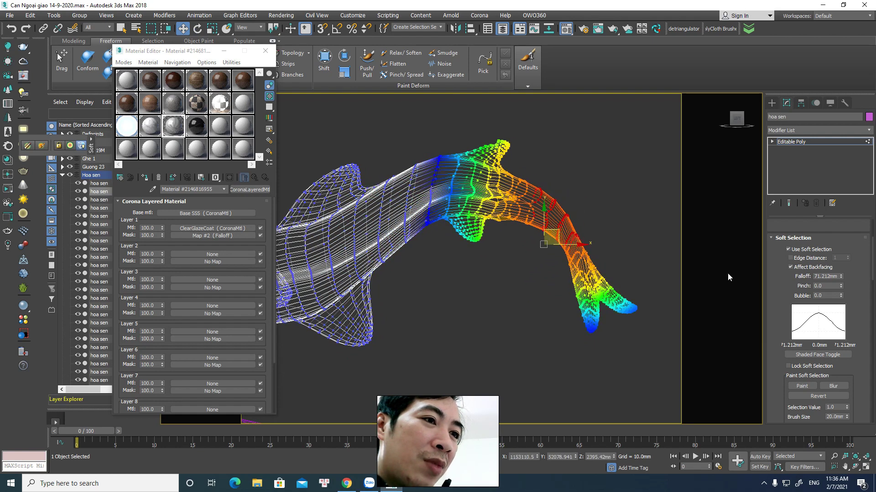
left_click_drag(587, 335, 588, 335)
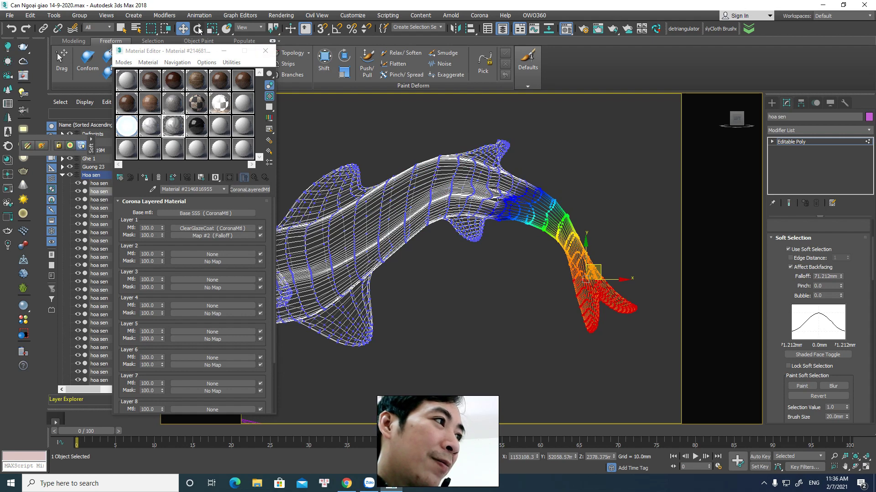
key("e")
left_click_drag(612, 254, 590, 278)
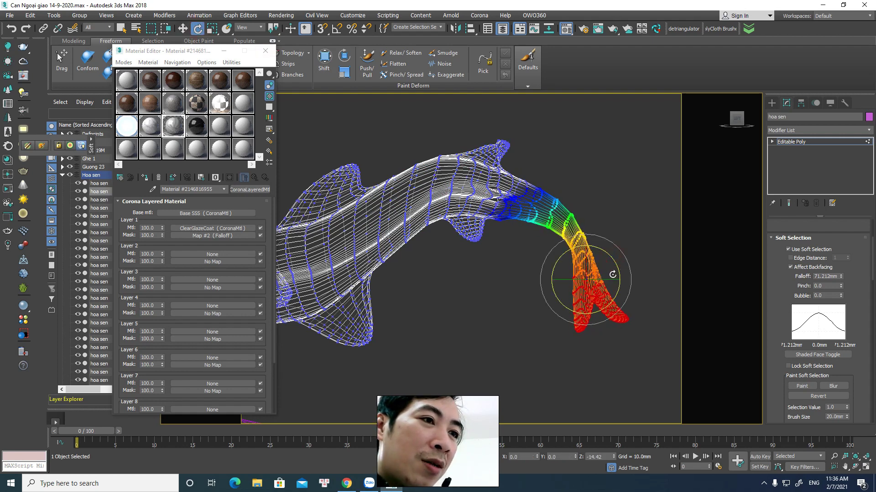
right_click(589, 274)
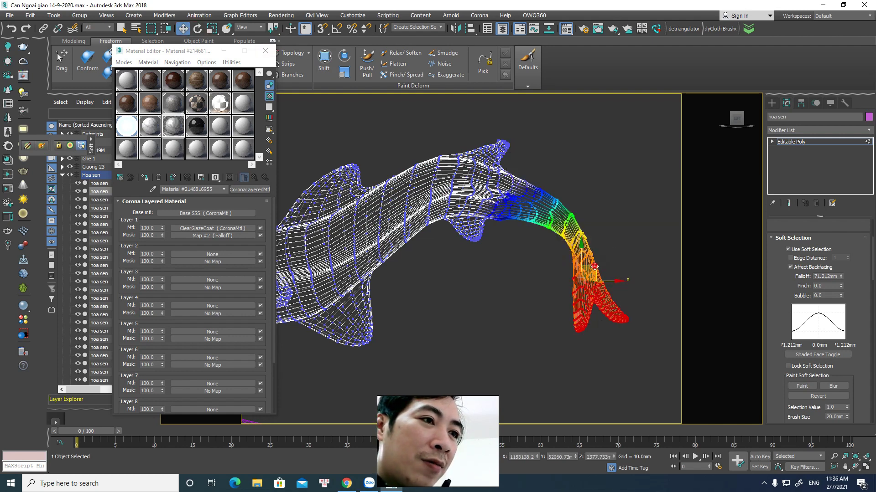
left_click_drag(609, 280, 594, 201)
key("w")
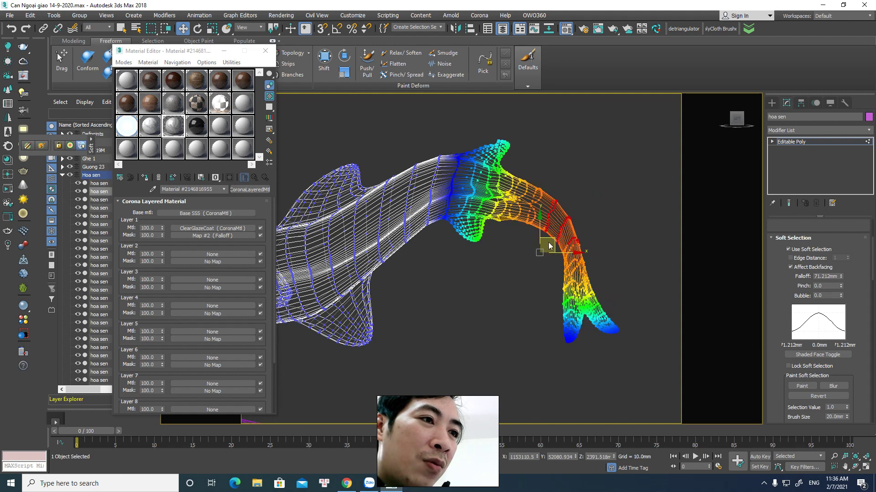
left_click_drag(551, 238, 549, 241)
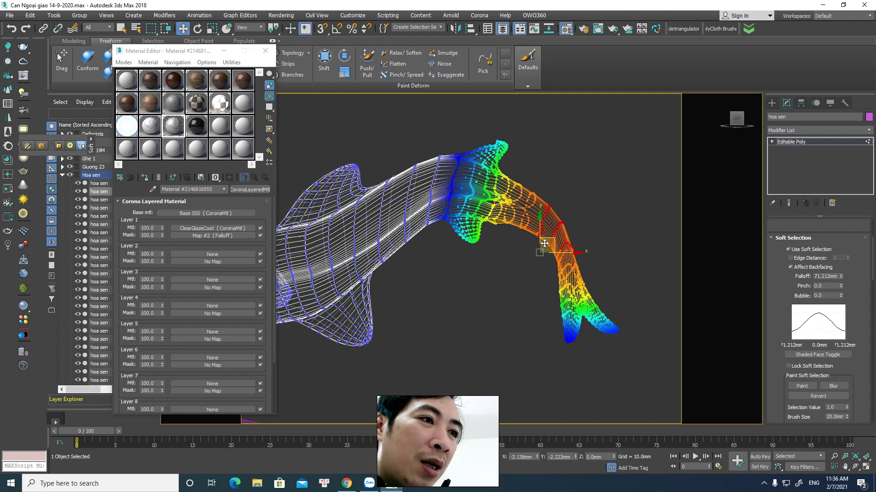
Step: Rotate the tail-tip vertices again and orbit to view the fish from another angle
left_click(198, 29)
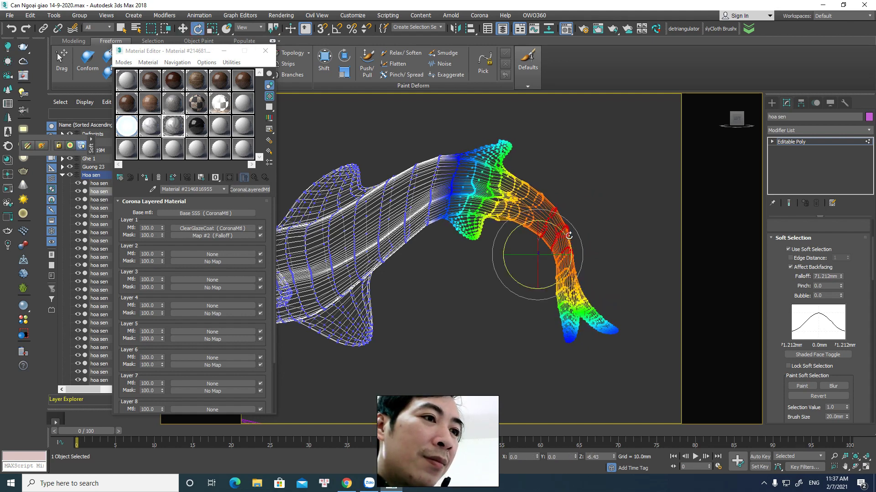
left_click(576, 223)
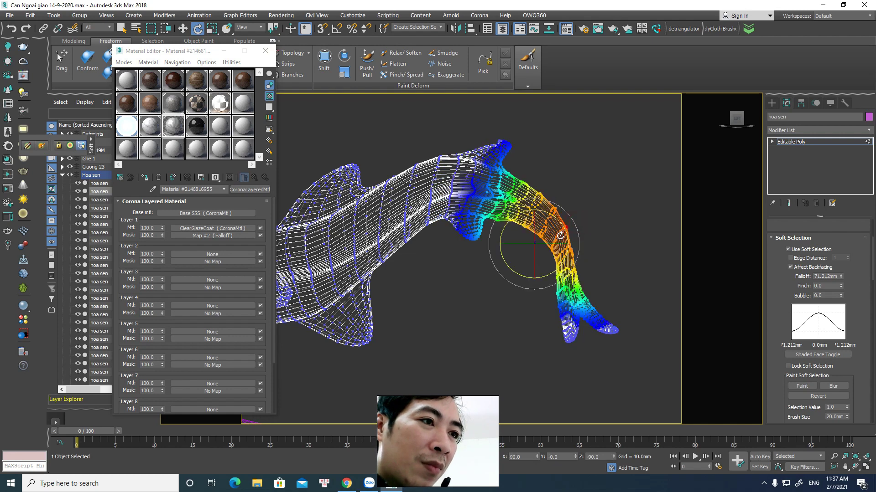
left_click(570, 237)
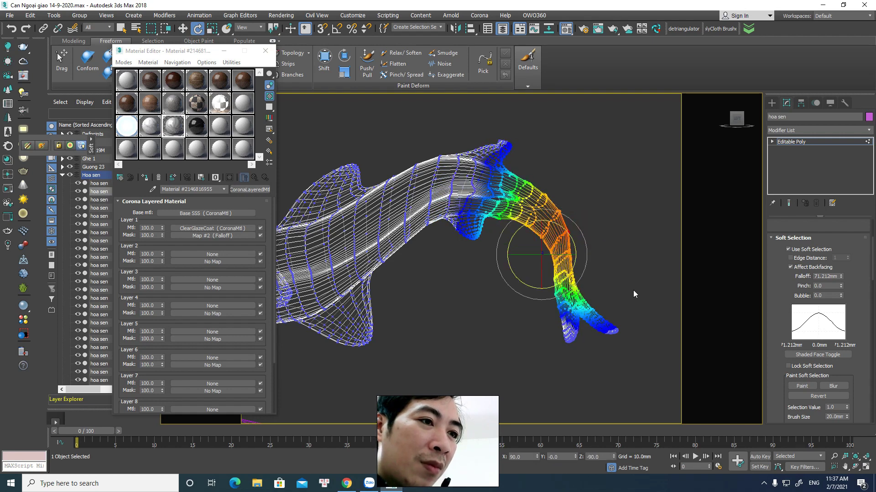
left_click_drag(633, 292, 563, 353)
left_click_drag(594, 289, 605, 295)
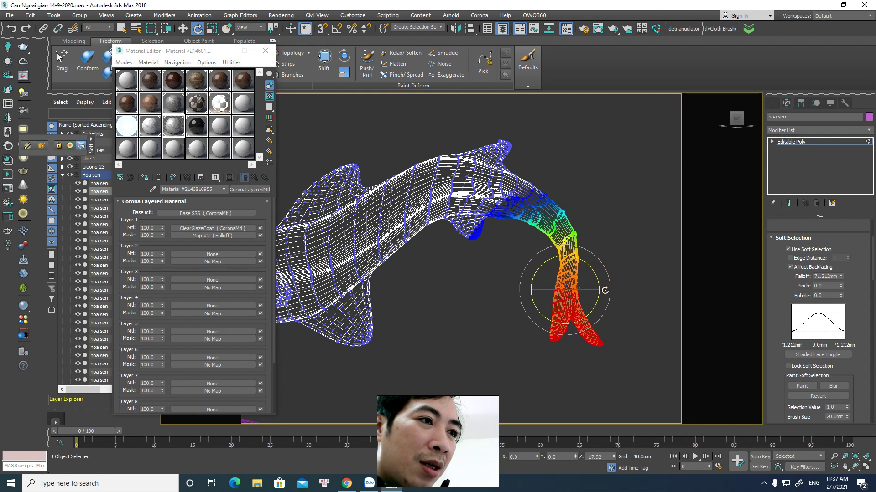
mouse_move(605, 296)
middle_mouse_down("alt")
mouse_move(496, 308)
mouse_move(566, 176)
middle_mouse_up("alt")
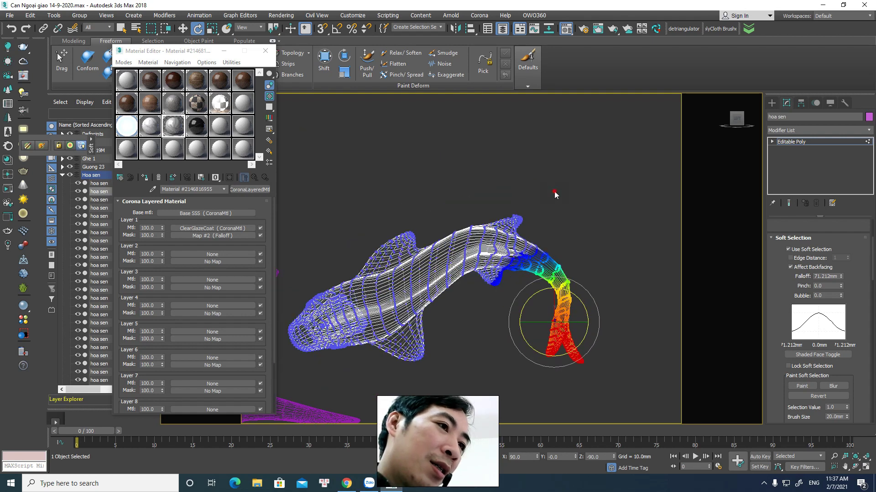
Step: Push the body vertices down-left and pull the tail down and to the right
left_click_drag(460, 304, 462, 301)
key("w")
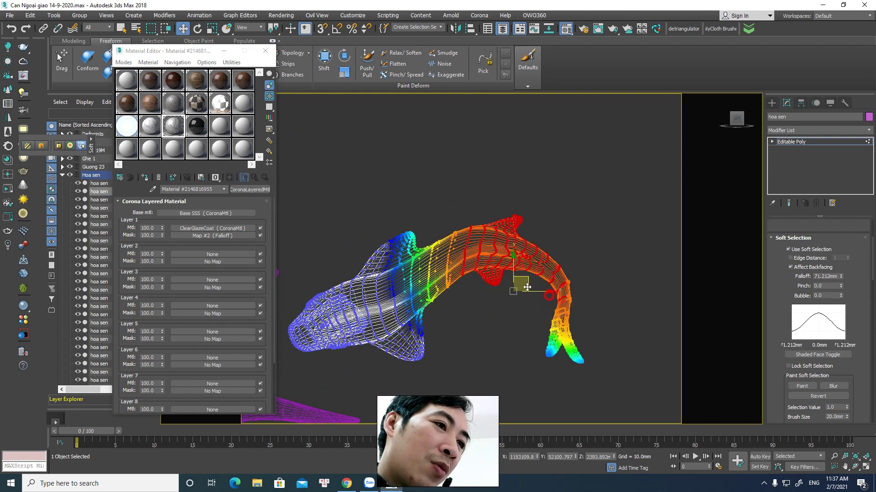
left_click_drag(523, 279, 514, 289)
left_click_drag(607, 288, 554, 331)
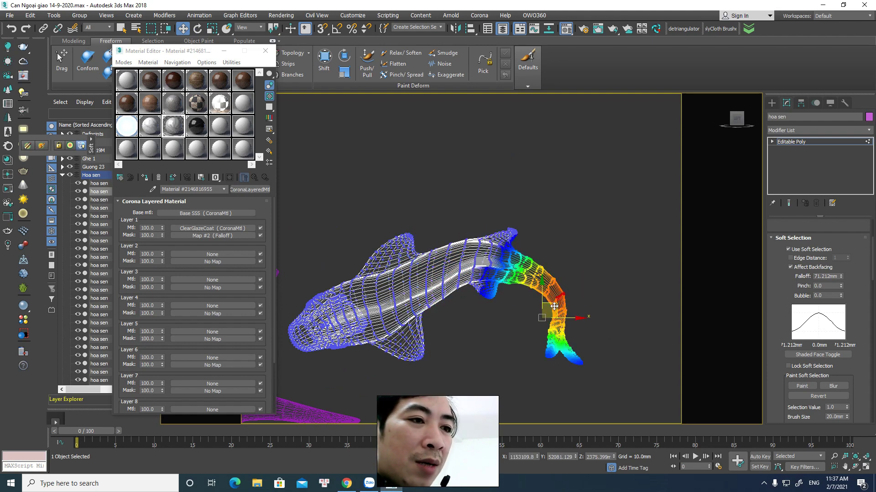
mouse_move(555, 307)
left_mouse_down()
mouse_move(568, 335)
mouse_move(603, 286)
left_mouse_up()
left_click(198, 30)
Step: Deselect the tail, then zoom out and orbit to a tilted view of the fish group
left_click(598, 239)
scroll(598, 239, "down", 2)
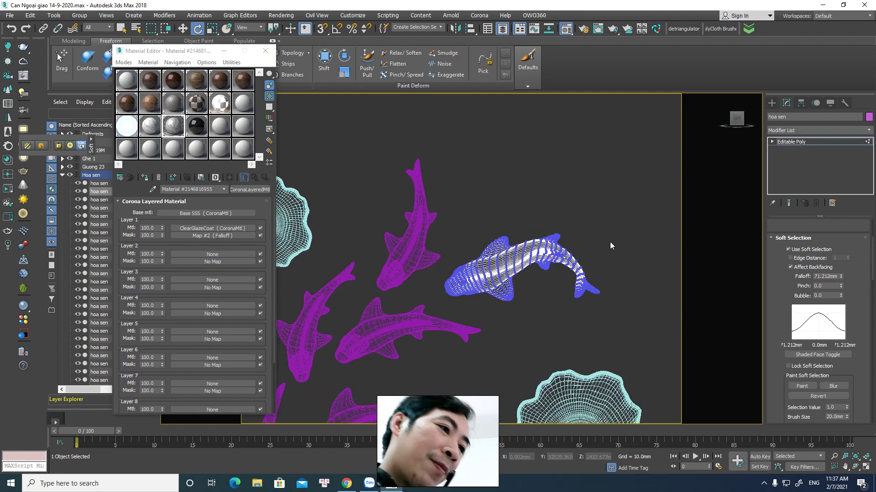
scroll(609, 241, "down", 3)
mouse_move(582, 284)
middle_mouse_down("alt")
mouse_move(573, 220)
mouse_move(574, 245)
mouse_move(571, 230)
middle_mouse_up("alt")
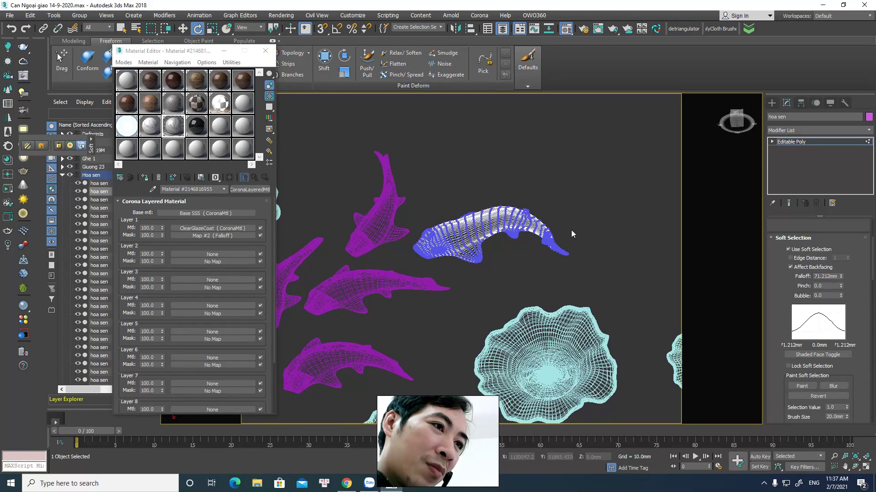
scroll(571, 230, "up", 2)
left_click(772, 103)
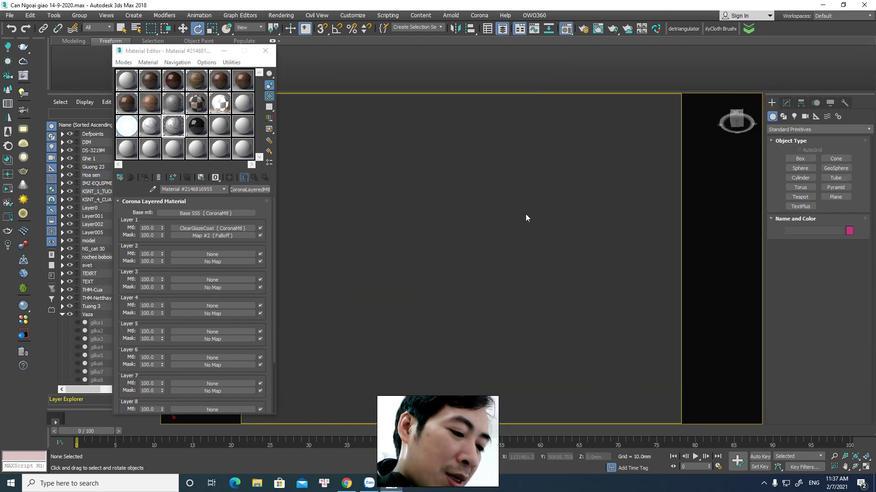
Step: Pan to another hoa sen fish, select it and open its quad menu
scroll(534, 243, "up", 3)
scroll(534, 243, "up", 2)
mouse_move(535, 243)
middle_mouse_down()
mouse_move(541, 246)
mouse_move(480, 288)
middle_mouse_up()
left_click(518, 202)
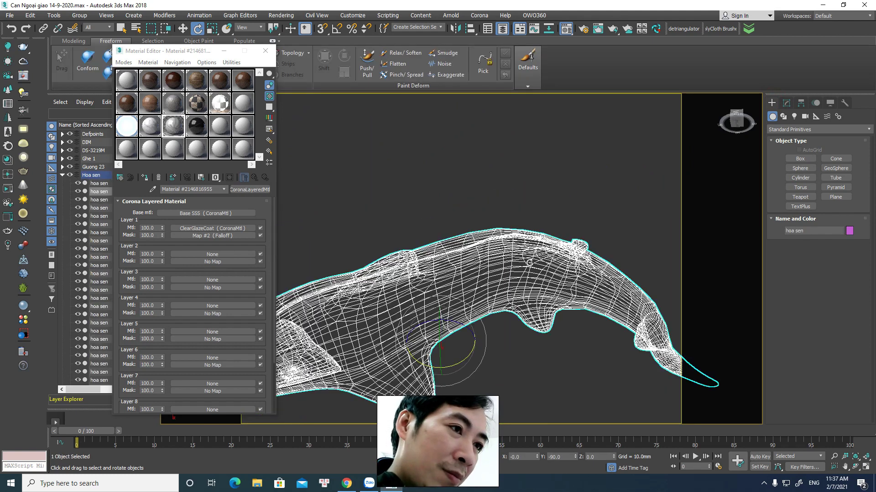
scroll(532, 242, "down", 2)
right_click(531, 265)
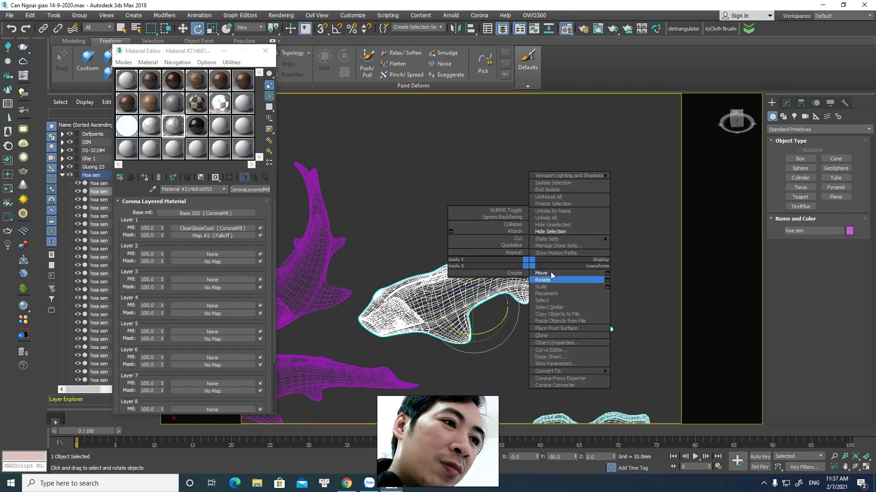
left_click(554, 276)
left_click(788, 103)
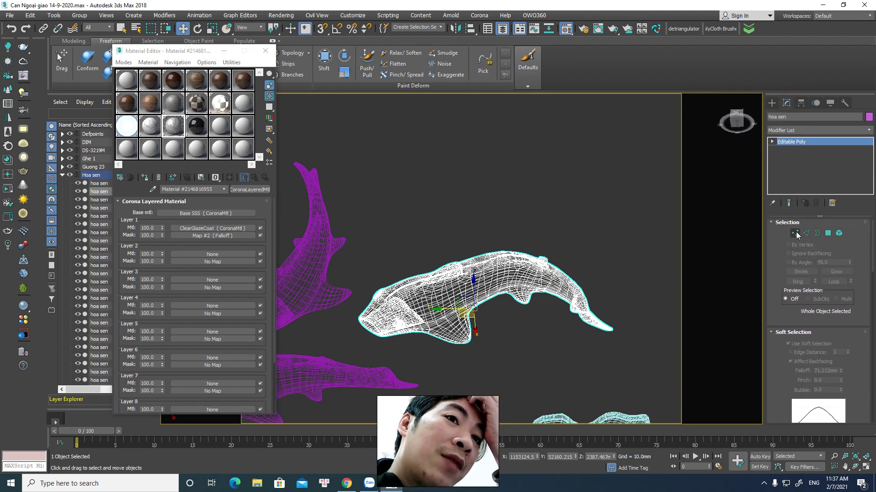
left_click(795, 233)
left_click(477, 269)
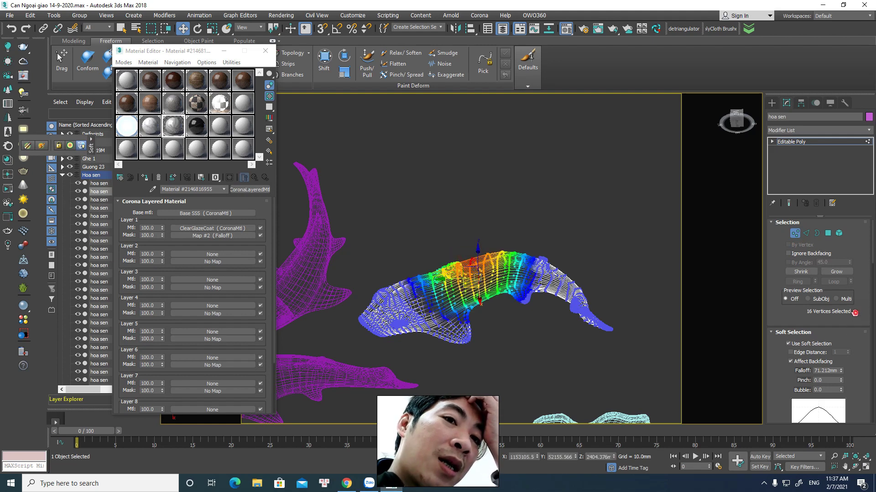
left_click_drag(855, 312, 850, 274)
left_click(803, 306)
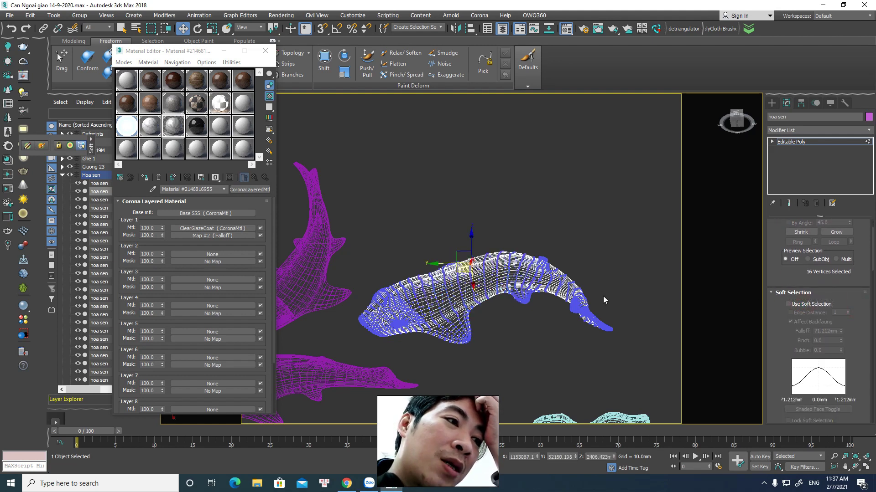
left_click(796, 306)
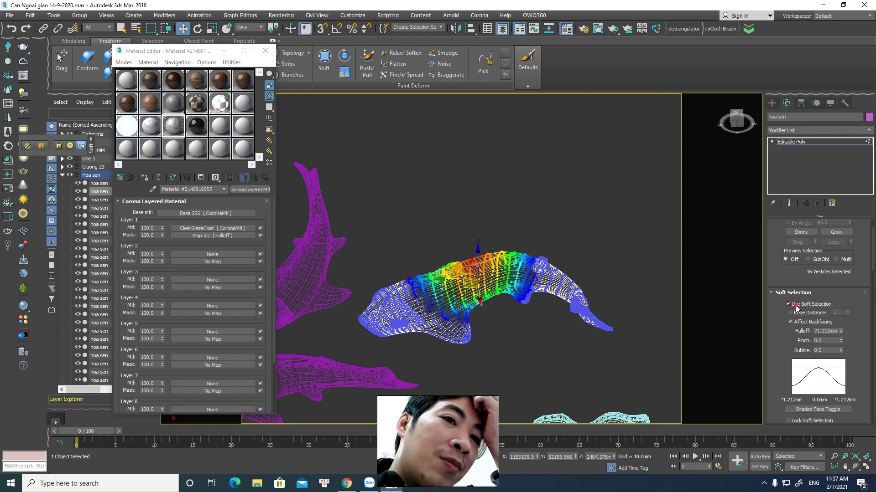
left_click(796, 307)
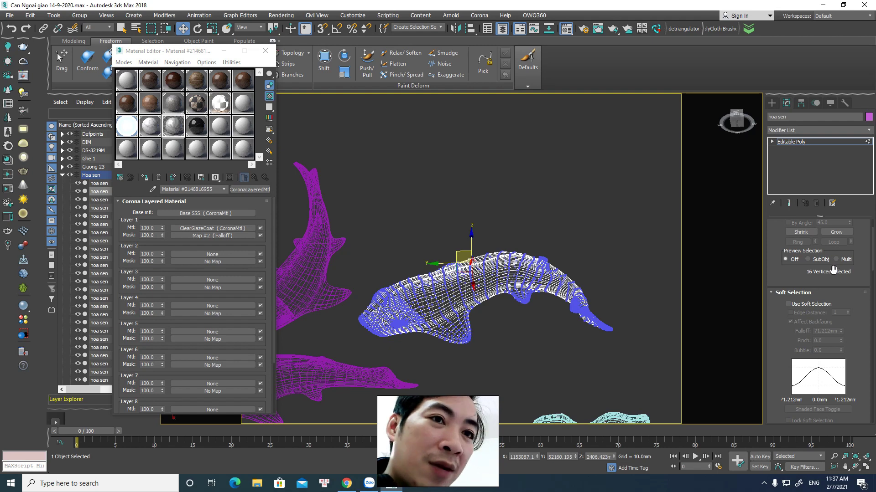
left_click(811, 305)
scroll(506, 279, "up", 3)
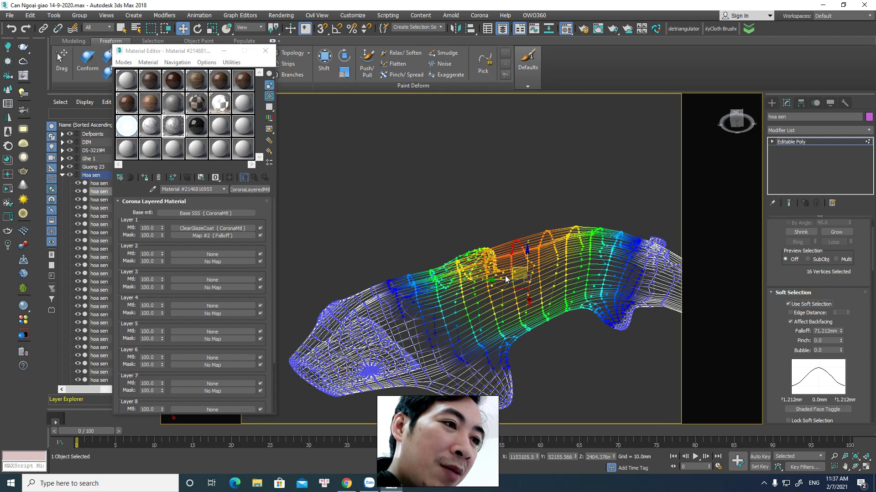
Step: Switch to Top then Front view in wireframe and frame the selected fish vertices
scroll(541, 280, "up", 3)
key("t")
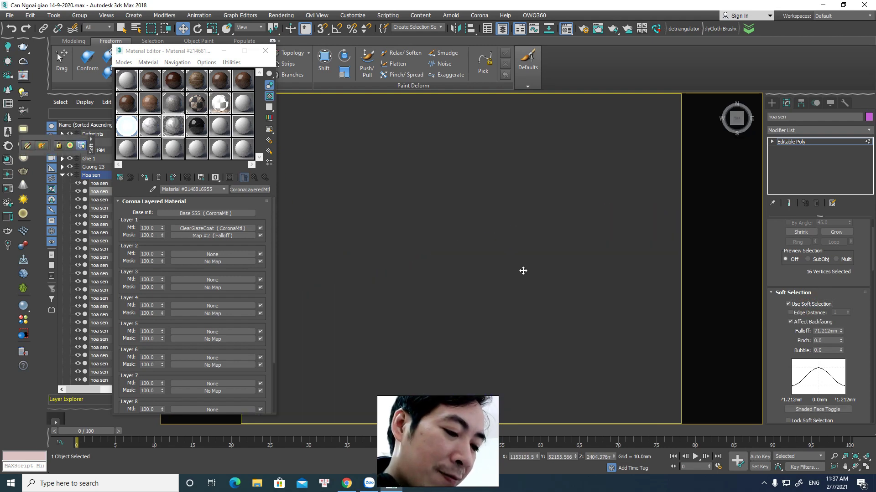
key("x")
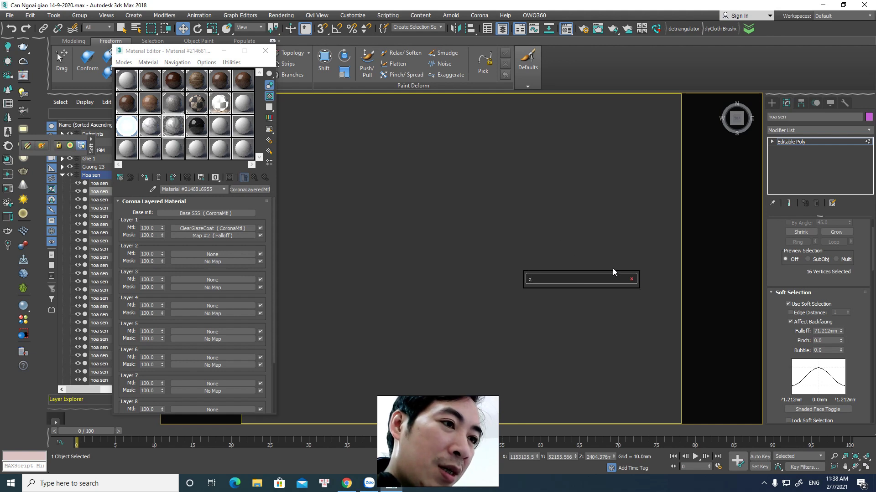
type("z")
left_click(632, 279)
key("Escape")
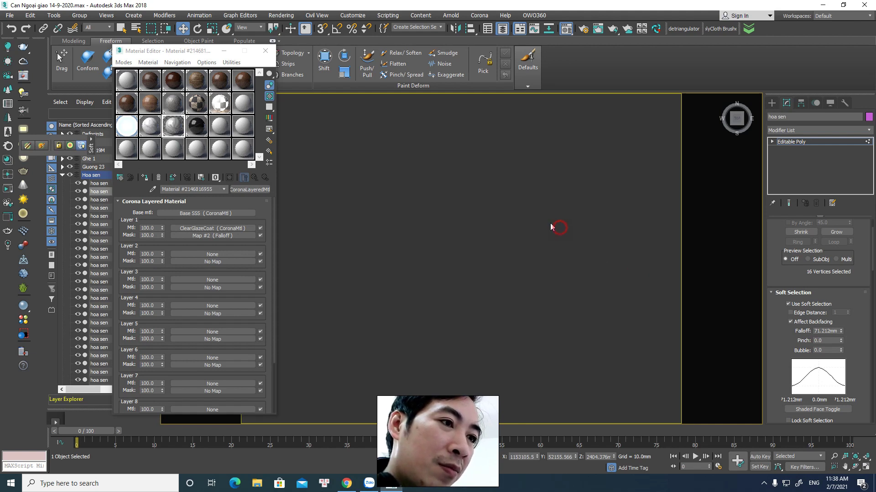
scroll(549, 226, "down", 4)
mouse_move(601, 279)
middle_mouse_down()
mouse_move(582, 271)
mouse_move(625, 302)
middle_mouse_up()
key("f")
key("z")
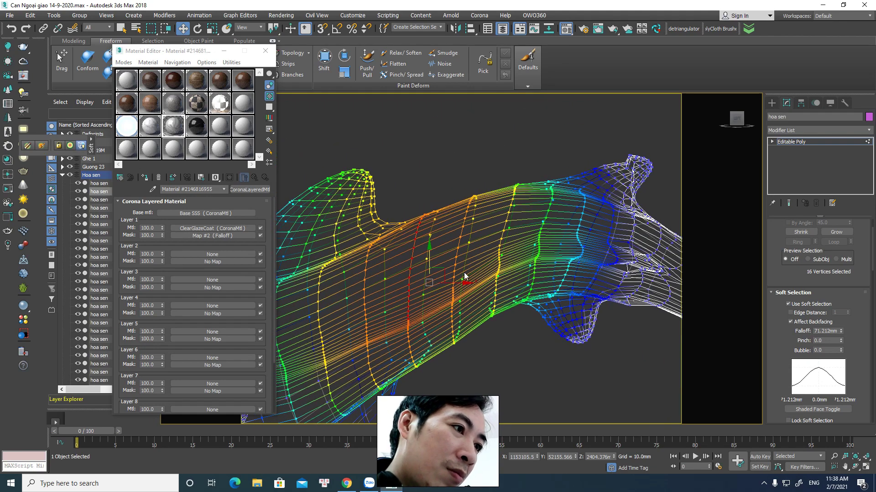
mouse_move(439, 268)
middle_mouse_down("alt")
mouse_move(401, 258)
mouse_move(412, 258)
middle_mouse_up("alt")
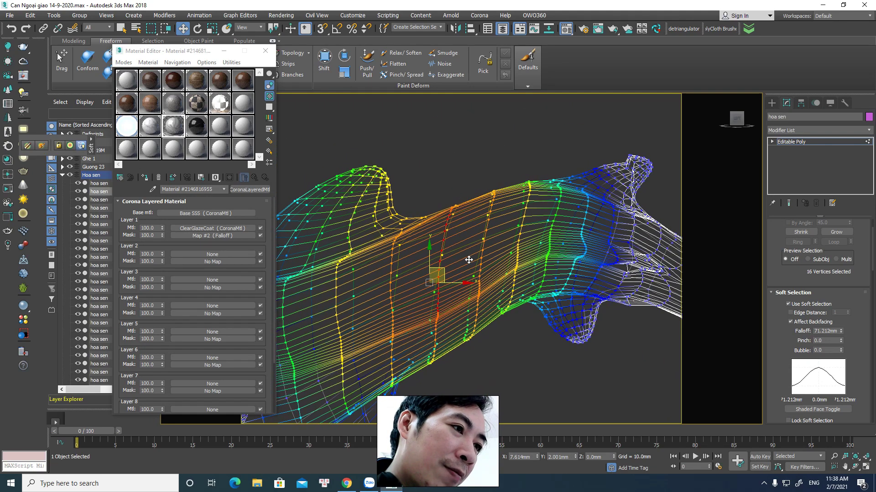
Step: Rotate and move the soft-selected vertices to bend the fish's body
key("e")
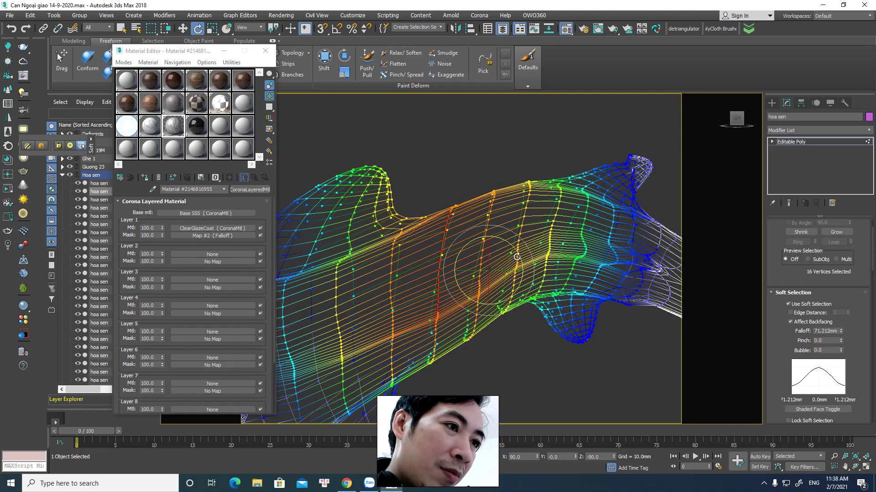
left_click_drag(518, 254, 521, 259)
right_click(521, 259)
left_click(534, 266)
left_click_drag(481, 267, 485, 246)
Step: Select the dorsal vertices and raise the upper body, then clear the selection
scroll(485, 246, "down", 2)
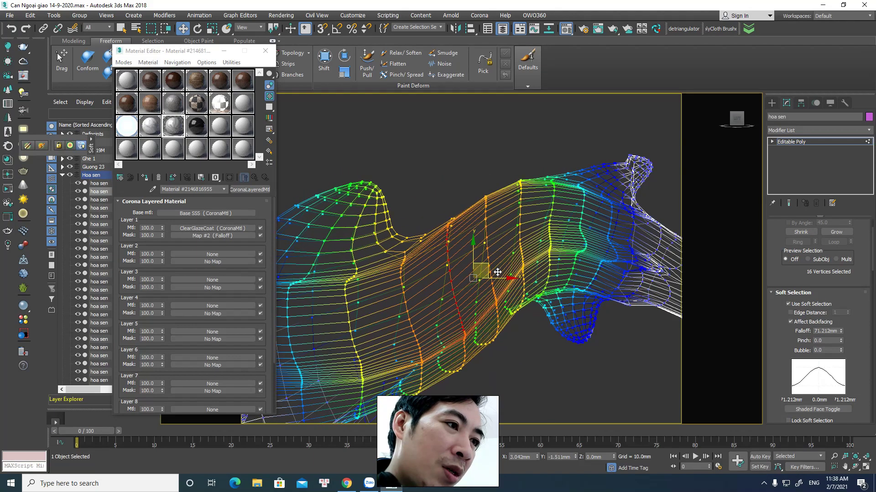
scroll(501, 273, "down", 3)
middle_click_drag(527, 319, 599, 244, "alt")
left_click(614, 222)
left_click_drag(573, 225, 476, 283)
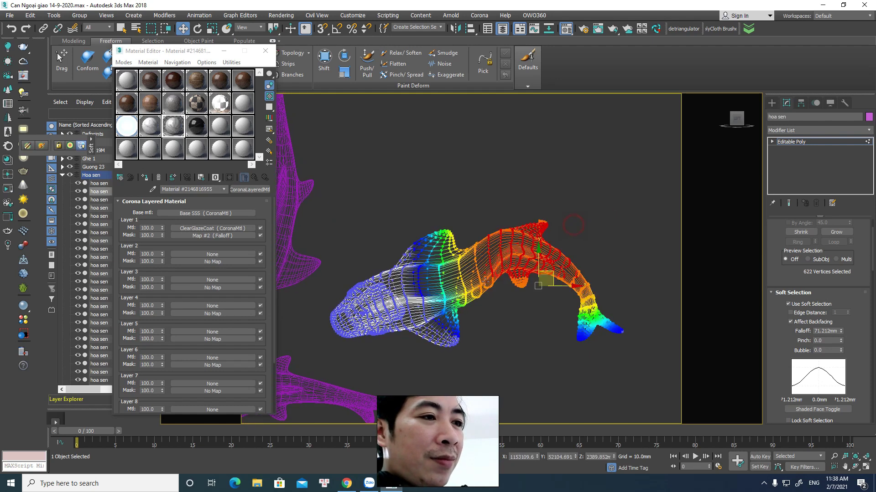
mouse_move(577, 223)
left_mouse_down()
mouse_move(538, 243)
mouse_move(586, 259)
mouse_move(606, 248)
mouse_move(585, 268)
left_mouse_up()
left_click(617, 247)
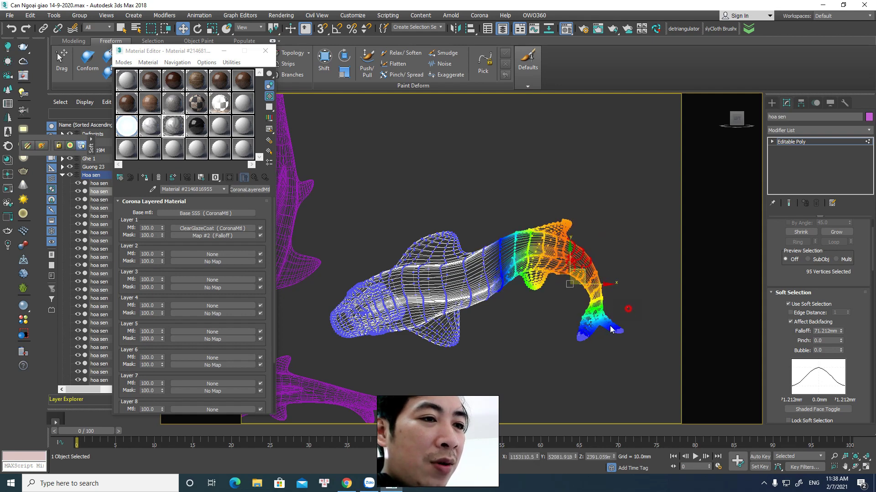
Step: Rotate the soft-selected tail vertices upward into a curl, then bring up the Bandicam window
left_click_drag(570, 299, 638, 327)
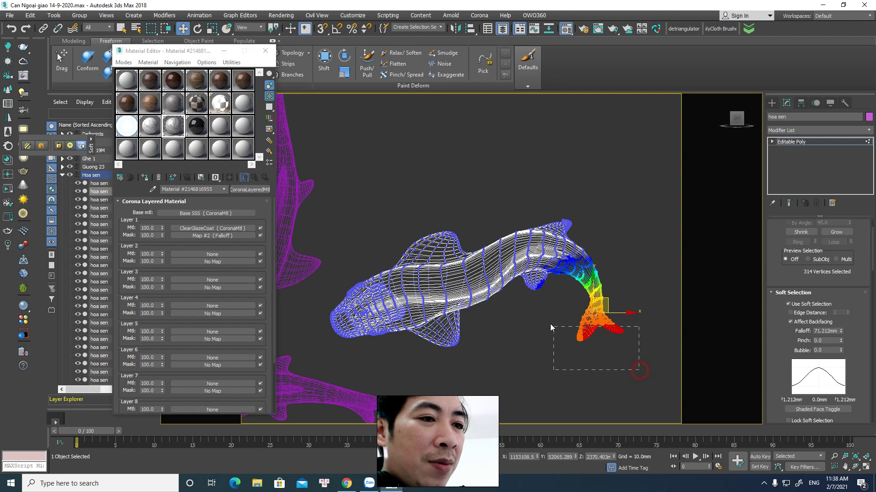
left_click_drag(552, 328, 534, 296)
key("e")
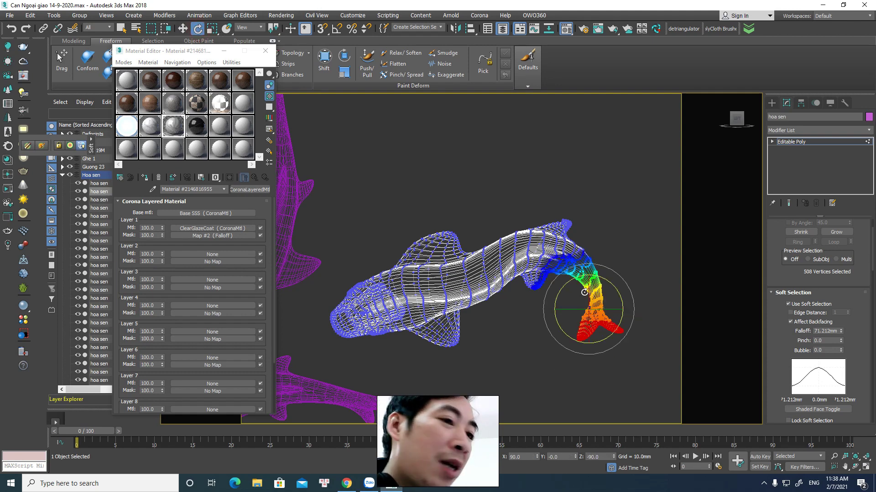
left_click(586, 303)
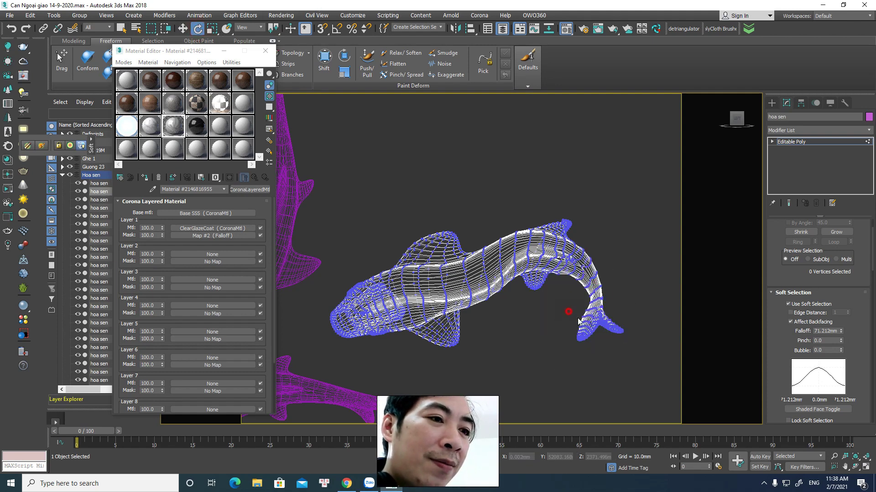
left_click_drag(644, 361, 643, 349)
left_click_drag(612, 300, 636, 237)
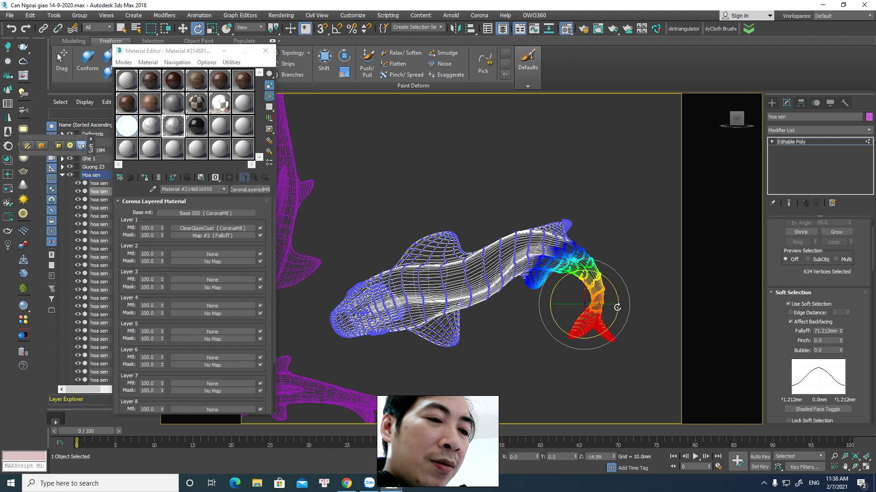
left_click(636, 237)
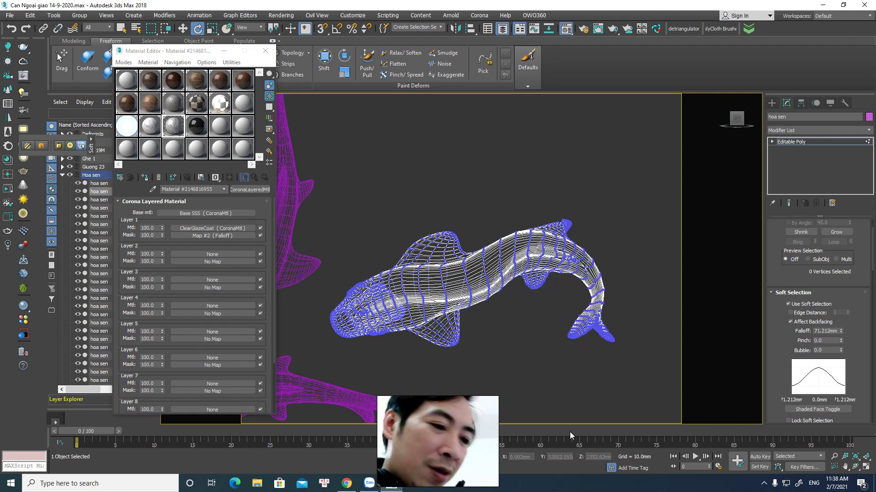
left_click(763, 484)
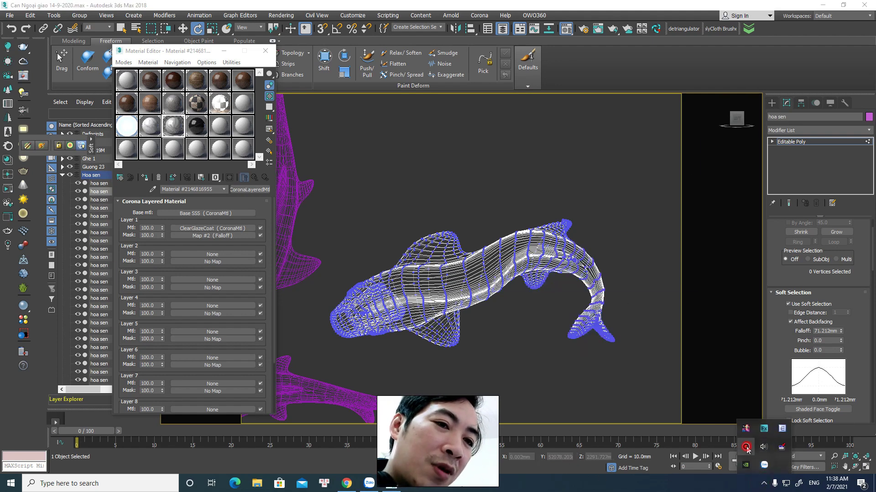
left_click(746, 448)
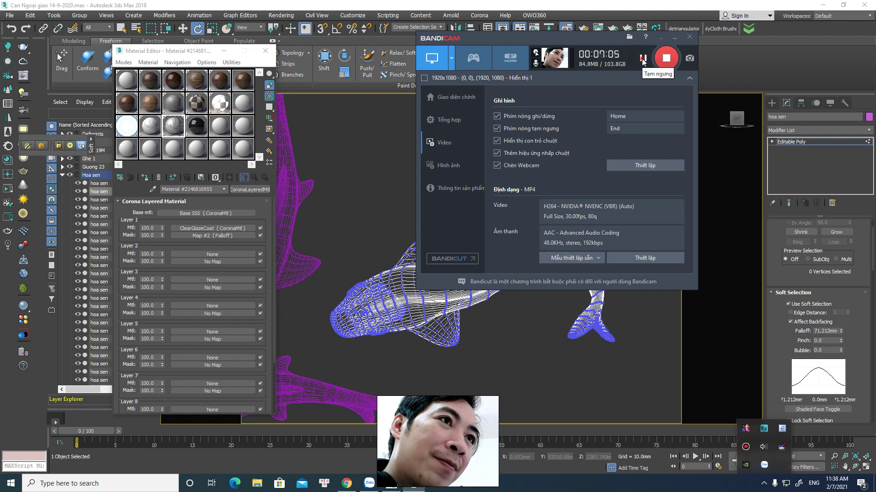
Step: Pause Bandicam, then pan, zoom and orbit around the lotus leaves and select one scalloped leaf
left_click(642, 61)
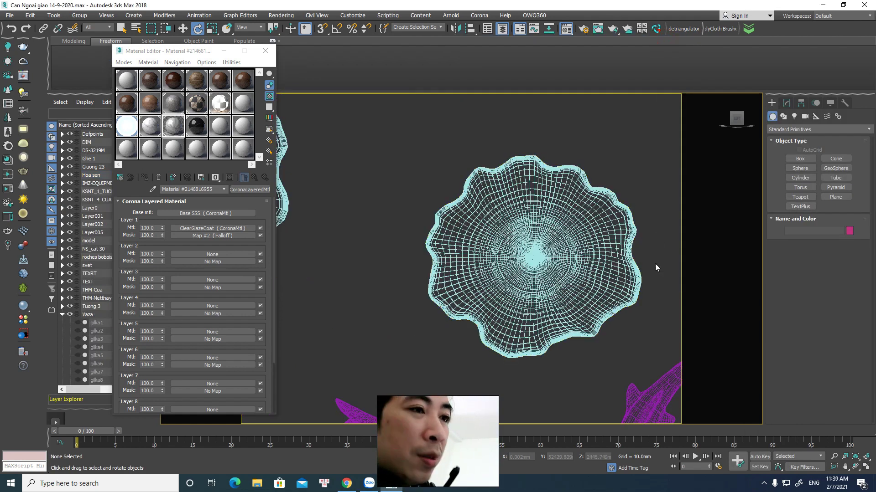
mouse_move(647, 273)
middle_mouse_down()
mouse_move(625, 293)
mouse_move(617, 358)
middle_mouse_up()
scroll(625, 293, "up", 3)
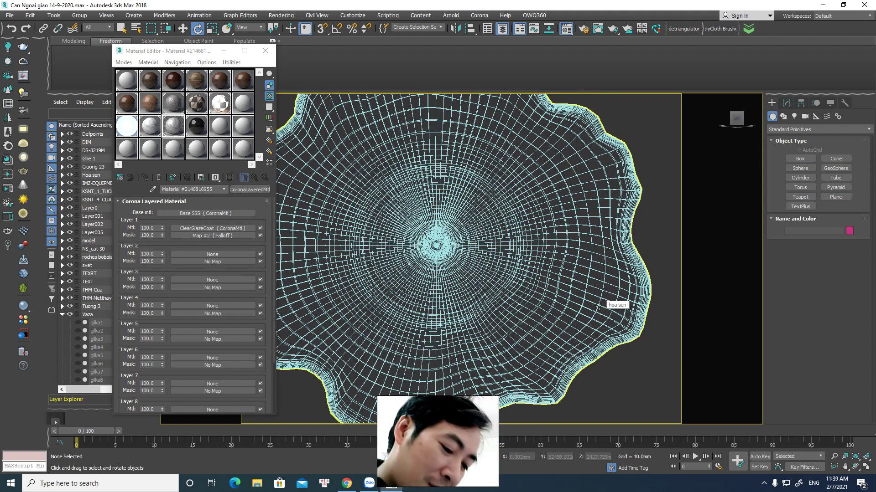
scroll(598, 292, "down", 2)
scroll(595, 274, "down", 4)
scroll(593, 270, "down", 1)
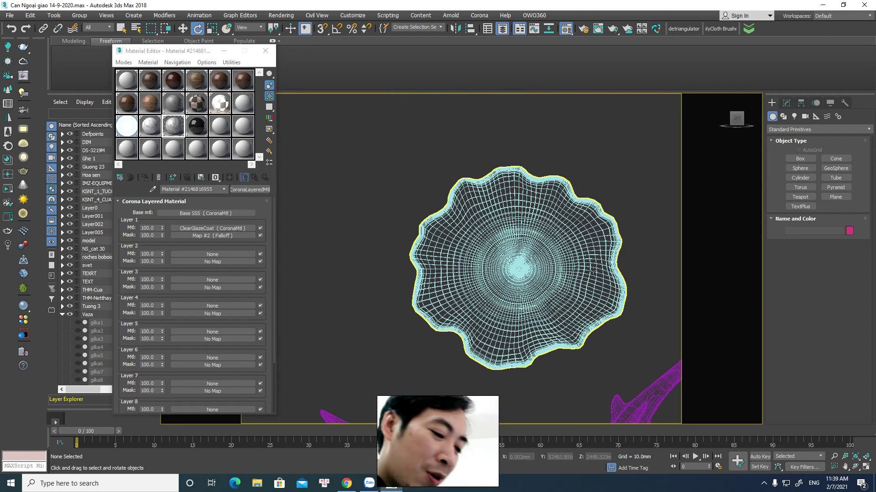
mouse_move(573, 287)
middle_mouse_down("alt")
mouse_move(516, 248)
mouse_move(517, 267)
middle_mouse_up("alt")
scroll(502, 269, "up", 2)
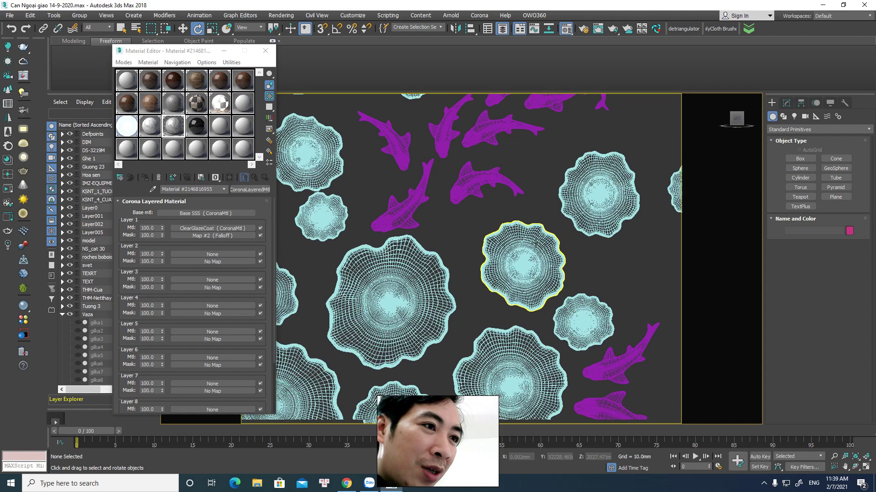
scroll(456, 272, "up", 2)
scroll(433, 273, "up", 2)
scroll(433, 274, "up", 3)
scroll(501, 237, "up", 2)
left_click(577, 201)
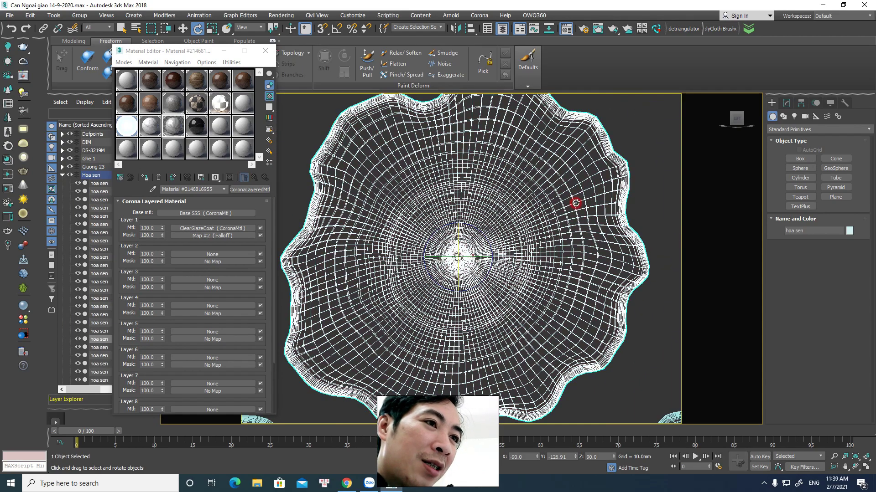
Step: Move the lotus leaf lower-left, then nudge it slightly down and right
scroll(577, 201, "down", 4)
right_click(565, 234)
left_click(579, 238)
scroll(548, 233, "down", 3)
left_click_drag(547, 233, 347, 354)
scroll(555, 232, "up", 3)
left_click_drag(475, 285, 506, 295)
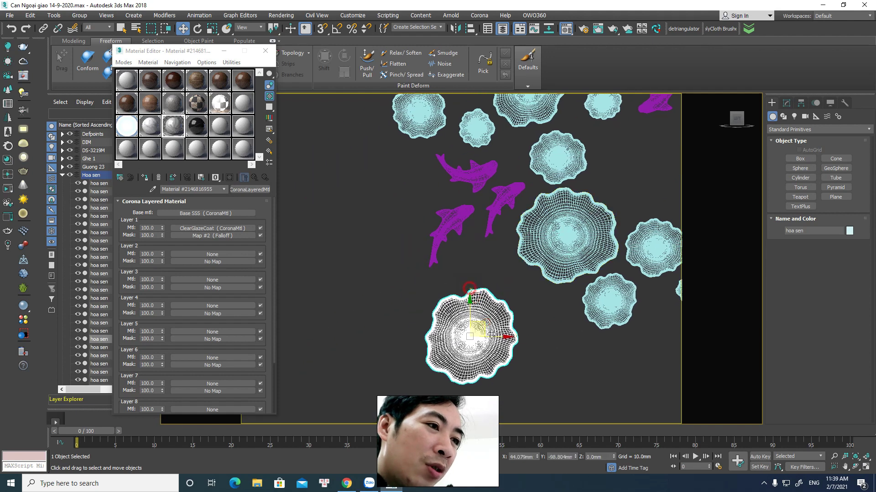
scroll(554, 290, "up", 2)
scroll(555, 290, "up", 1)
scroll(555, 290, "up", 2)
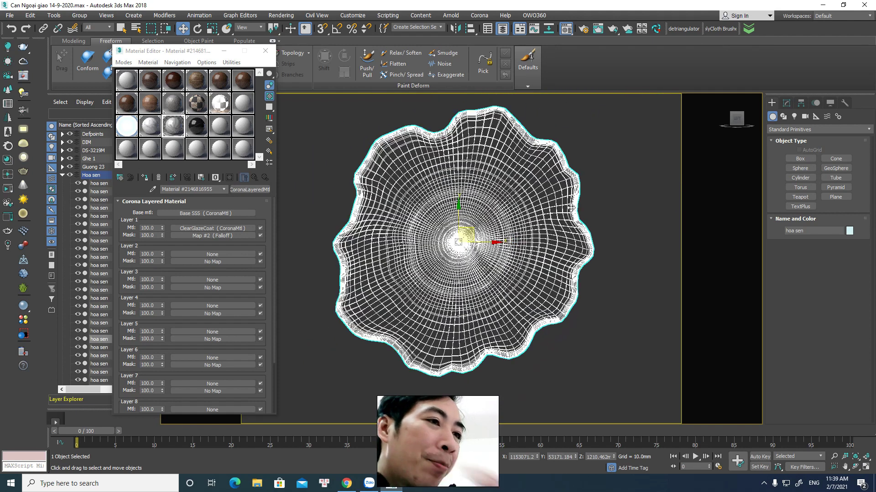
scroll(554, 289, "up", 2)
Step: Deselect the leaf, then box-select the whole cluster of lotus leaves
left_click(786, 103)
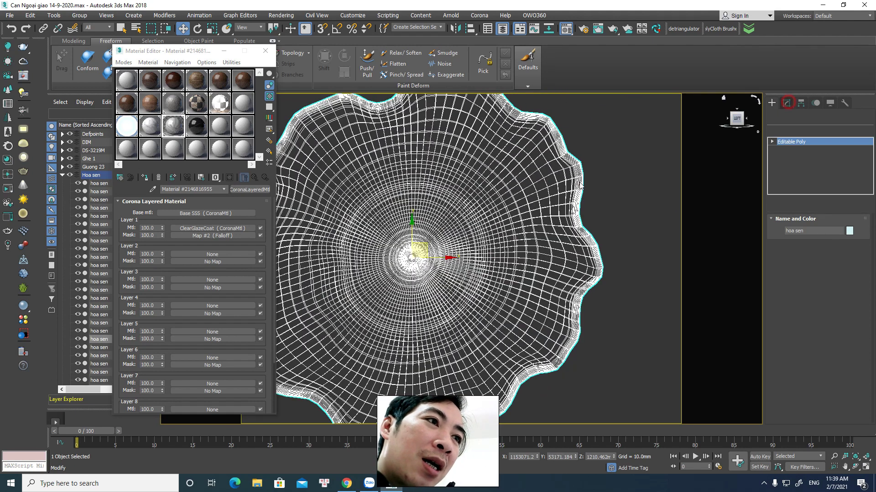
left_click(499, 245)
scroll(499, 245, "down", 10)
left_click_drag(596, 274, 480, 158)
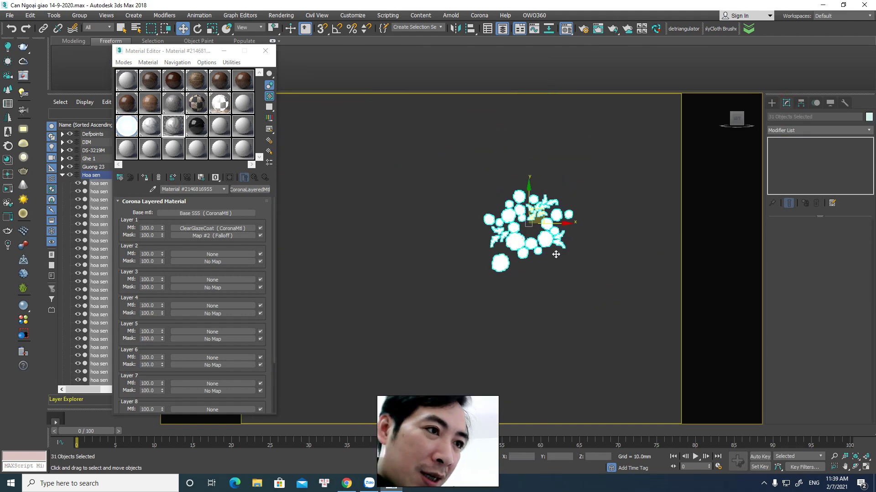
Step: Start a fresh empty scene and draw a 92.551mm-radius teapot in the top view
left_click(460, 368)
right_click(479, 358)
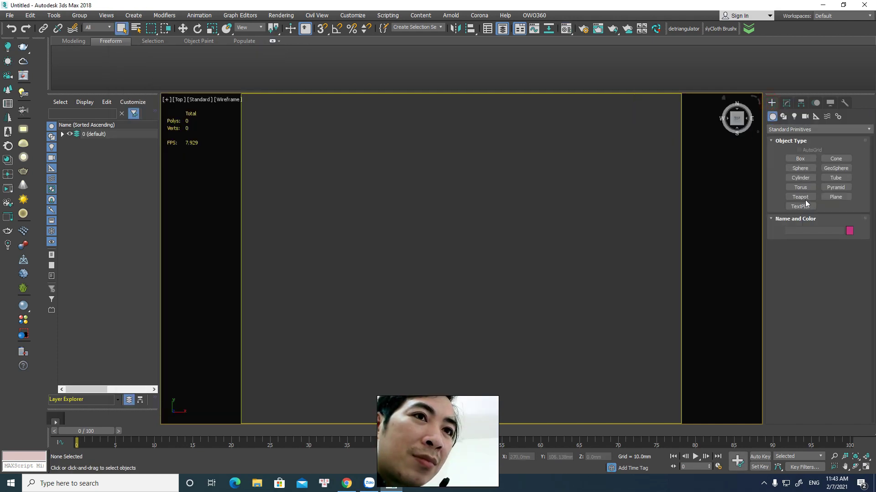
left_click(805, 201)
left_click_drag(423, 195, 518, 225)
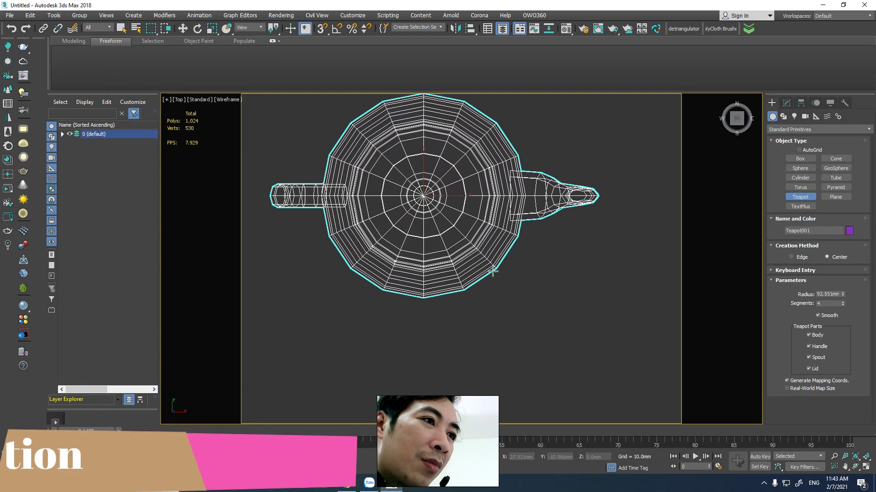
Step: Orbit to an angled view of the teapot and display it shaded with F3
right_click(518, 224)
scroll(518, 224, "down", 5)
middle_click_drag(532, 307, 552, 255, "alt")
scroll(520, 287, "up", 5)
key("F3")
scroll(520, 288, "up", 4)
mouse_move(566, 272)
middle_mouse_down()
mouse_move(587, 253)
mouse_move(524, 269)
middle_mouse_up()
scroll(587, 253, "down", 3)
Step: Convert the teapot to Editable Poly and show Edged Faces with F4
right_click(510, 266)
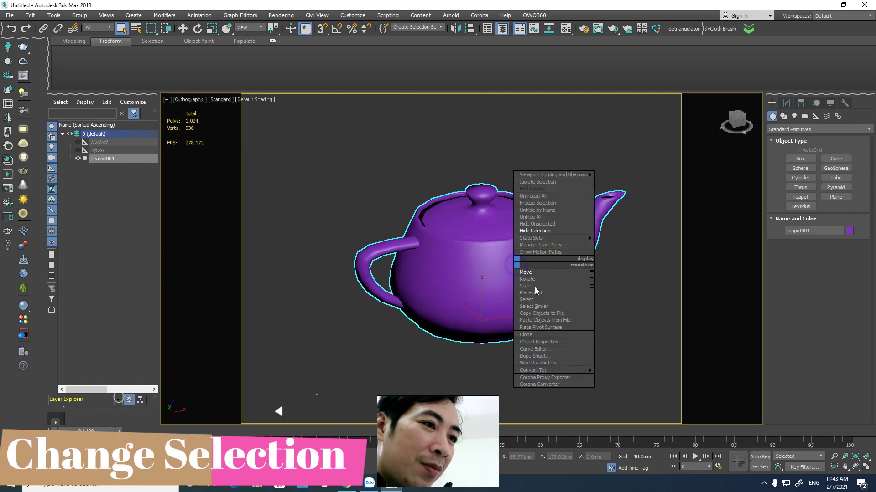
left_click(623, 379)
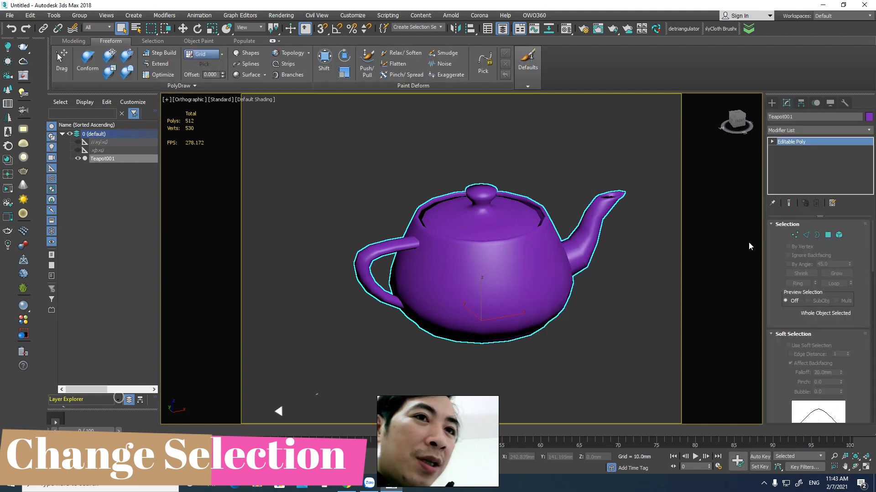
key("F4")
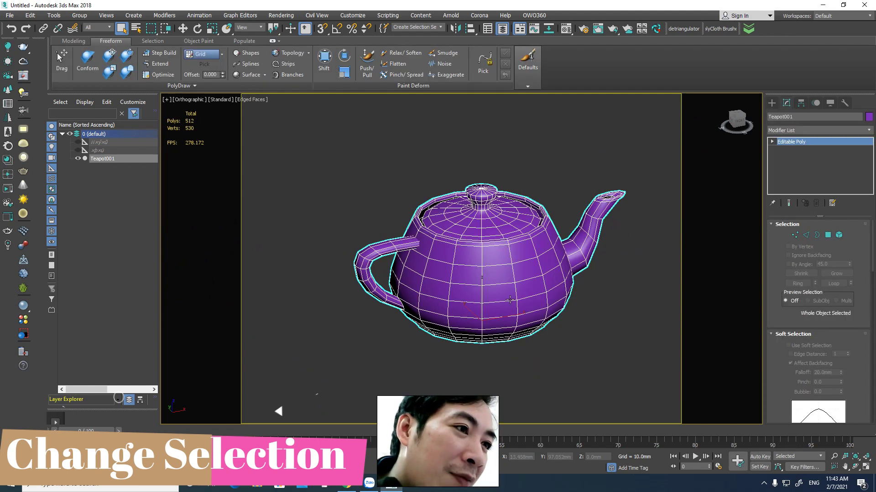
scroll(511, 298, "up", 2)
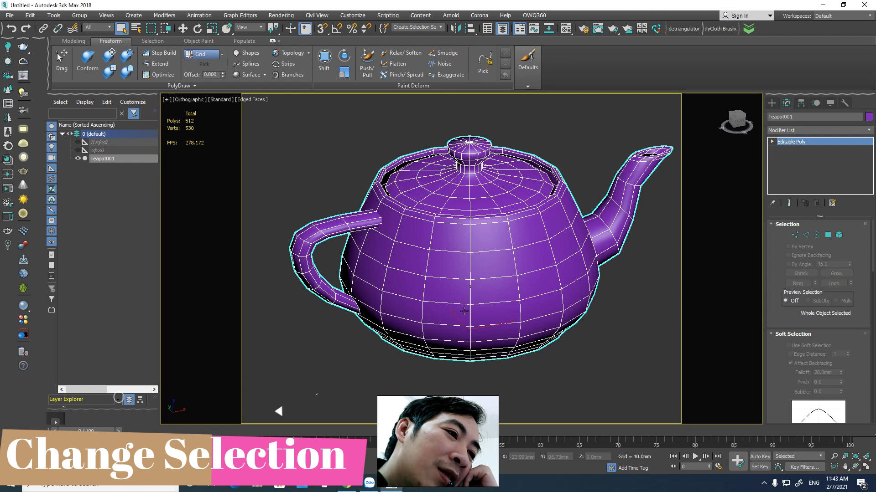
Step: Enter Polygon level, select five front polygons, then clear the selection
left_click(827, 234)
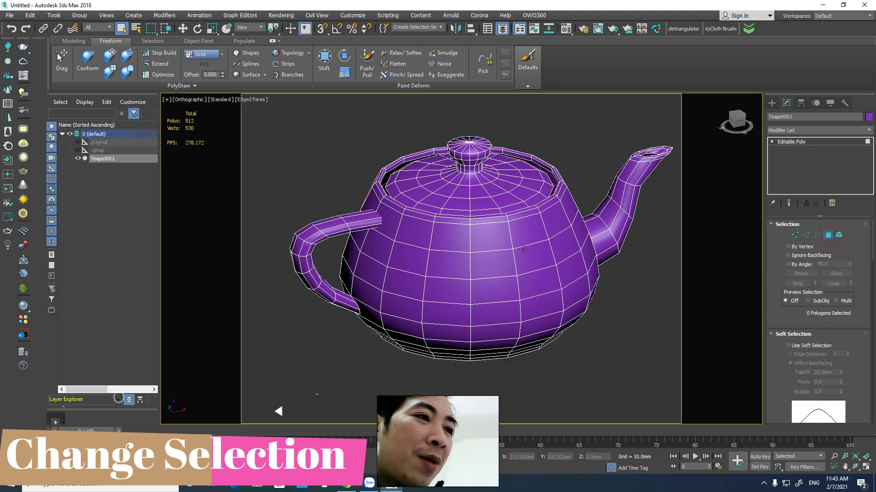
left_click(484, 269)
left_click(452, 287, "ctrl")
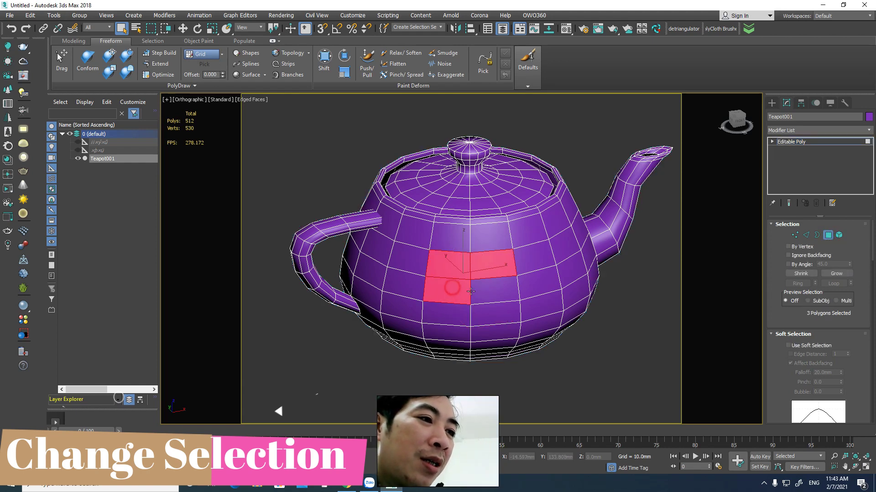
left_click(492, 288, "ctrl")
left_click(492, 313, "ctrl")
left_click(456, 313, "ctrl")
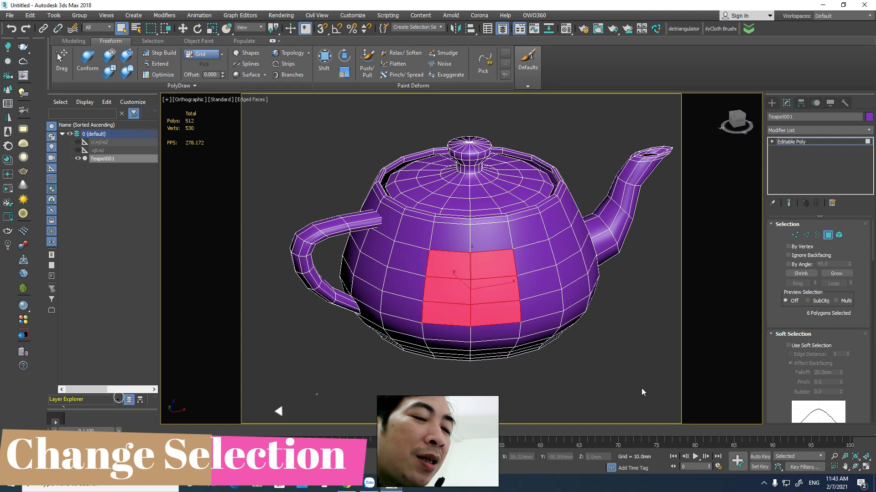
left_click(638, 332)
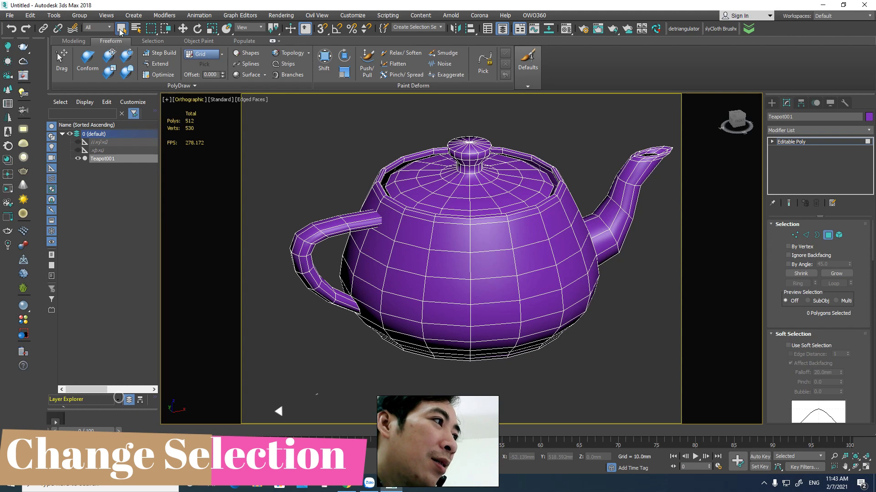
Step: Toggle Window/Crossing, return to Select Object, select body polygons, then clear them
left_click(166, 31)
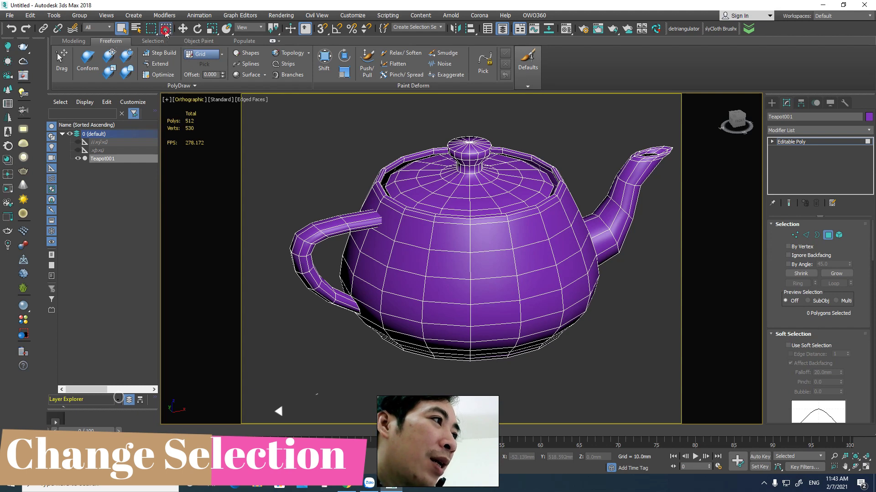
left_click(121, 29)
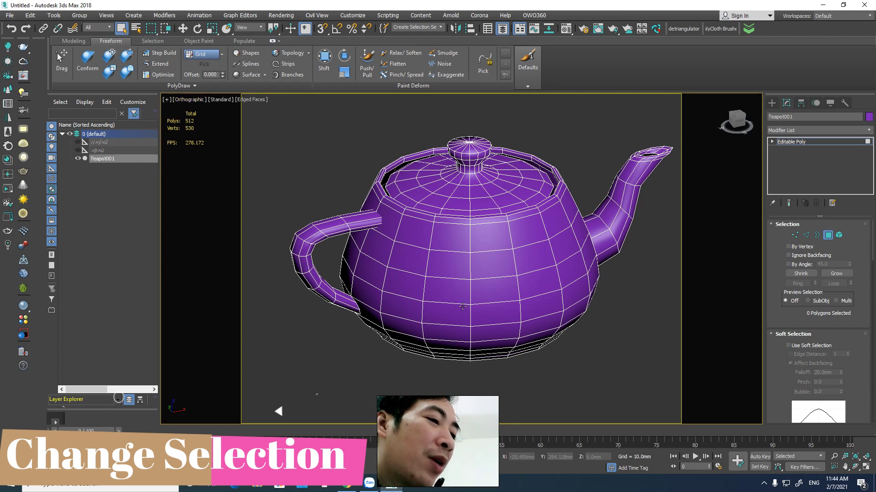
left_click(438, 256)
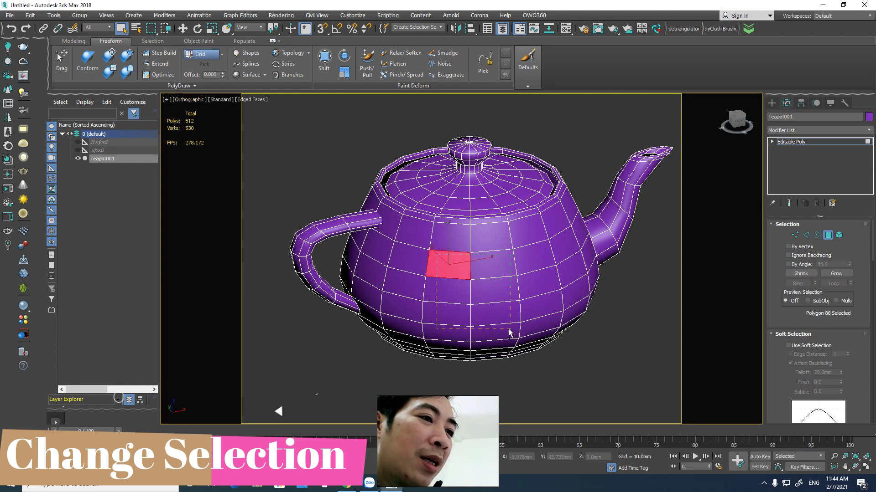
left_click_drag(505, 323, 506, 324)
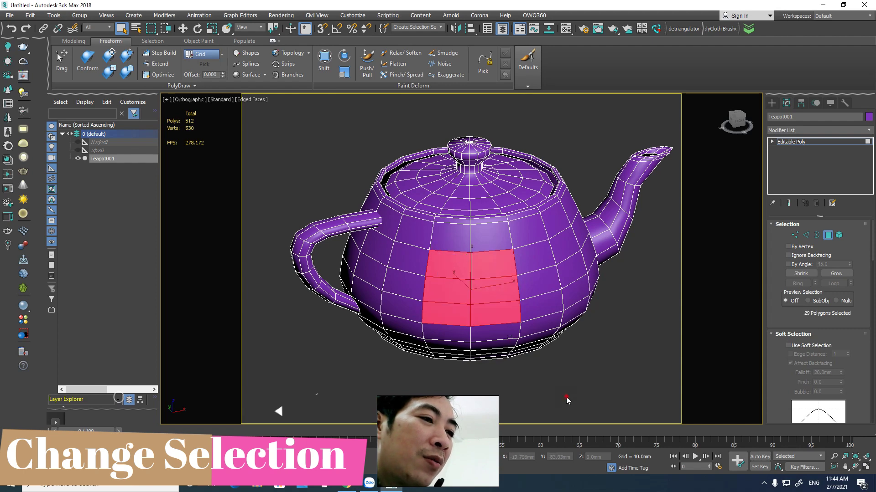
left_click(567, 401)
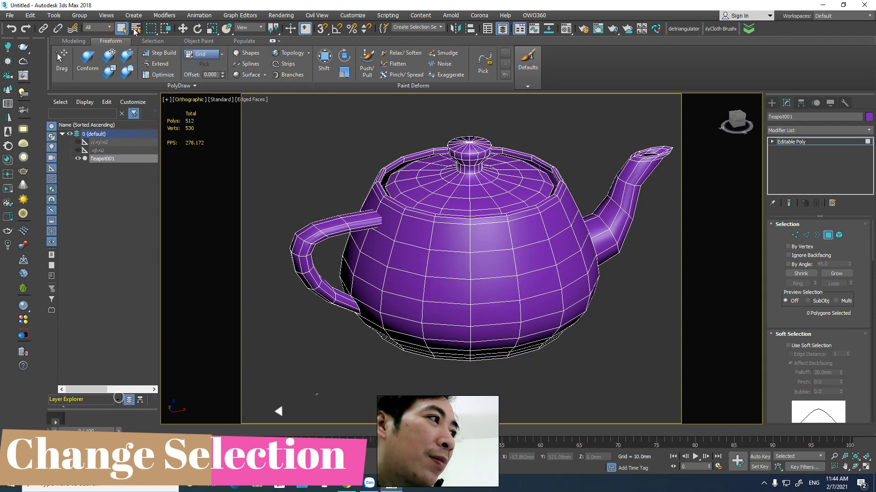
Step: Open and close the Select by Name list and selection filter, then reactivate Select Object
left_click(135, 30)
left_click(205, 8)
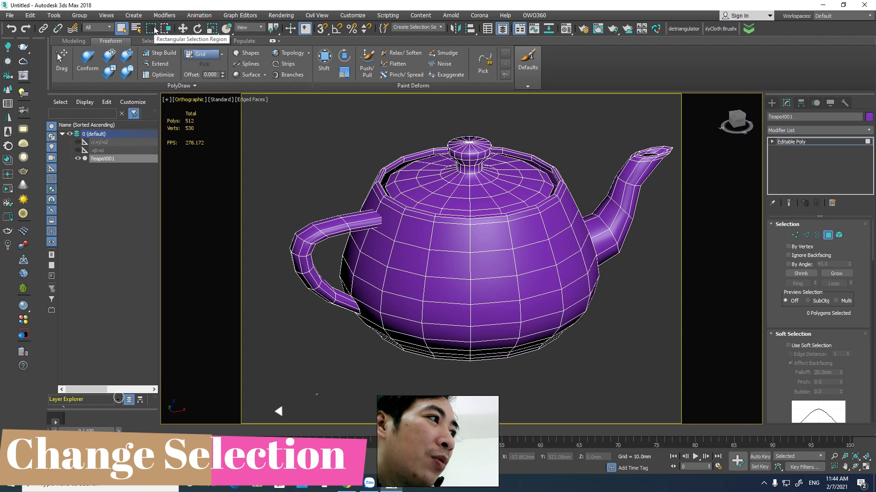
left_click(279, 119)
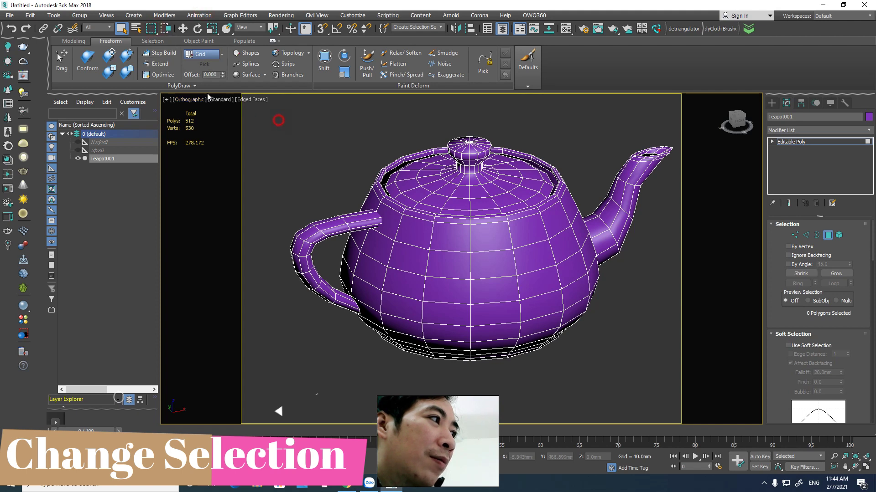
left_click(110, 28)
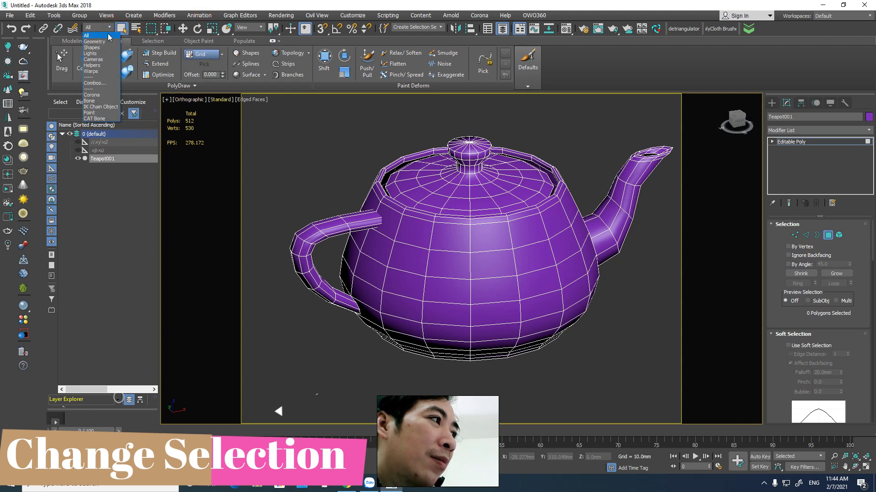
left_click(121, 29)
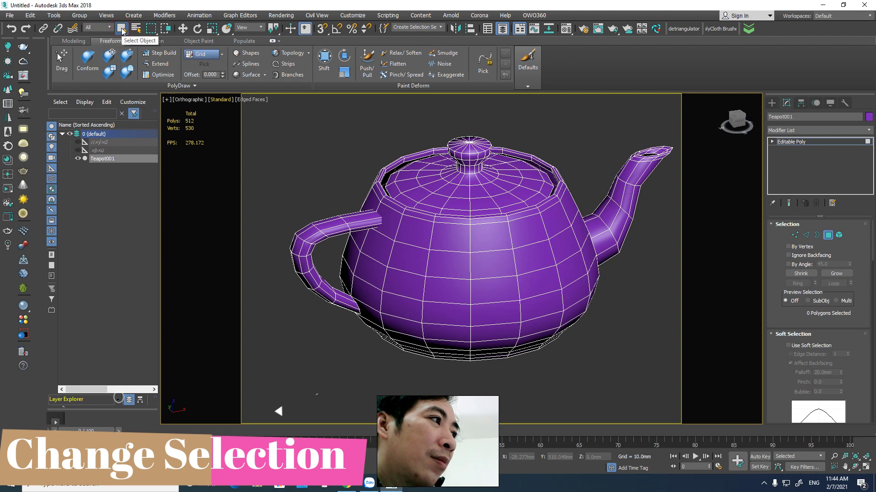
left_click(122, 30)
Step: Select spout and body polygons, box-select a larger block, then clear the selection
left_click(619, 192)
left_click(555, 221)
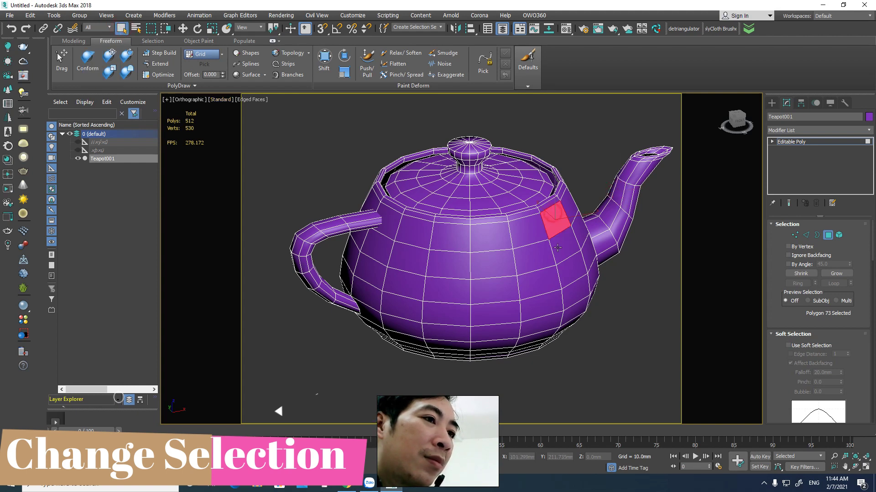
left_click(527, 230)
left_click_drag(461, 306, 564, 219)
left_click(611, 362)
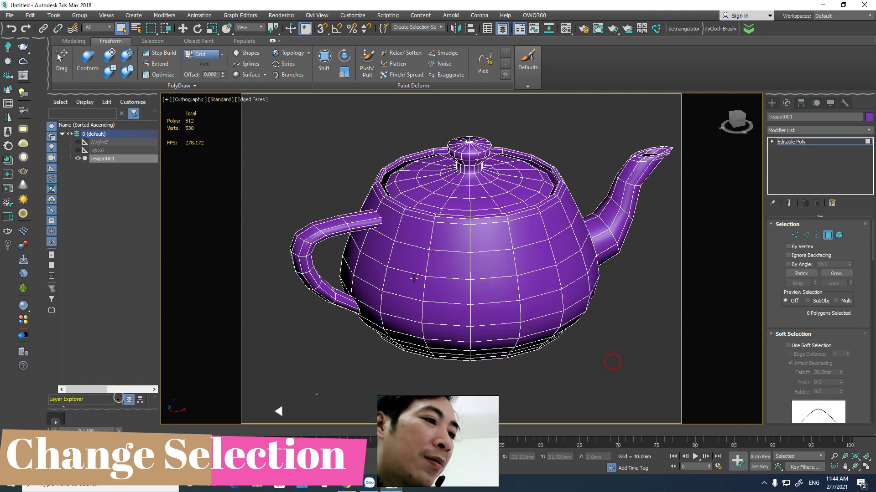
Step: Box-select several blocks of body faces, ending with no polygons selected
left_click(412, 232)
left_click_drag(493, 292, 536, 315)
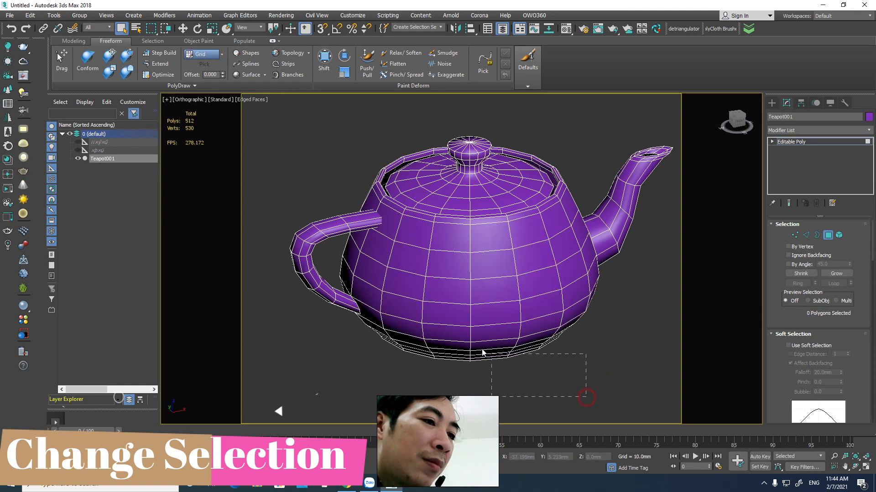
left_click_drag(482, 351, 484, 352)
left_click(535, 357)
left_click(529, 265)
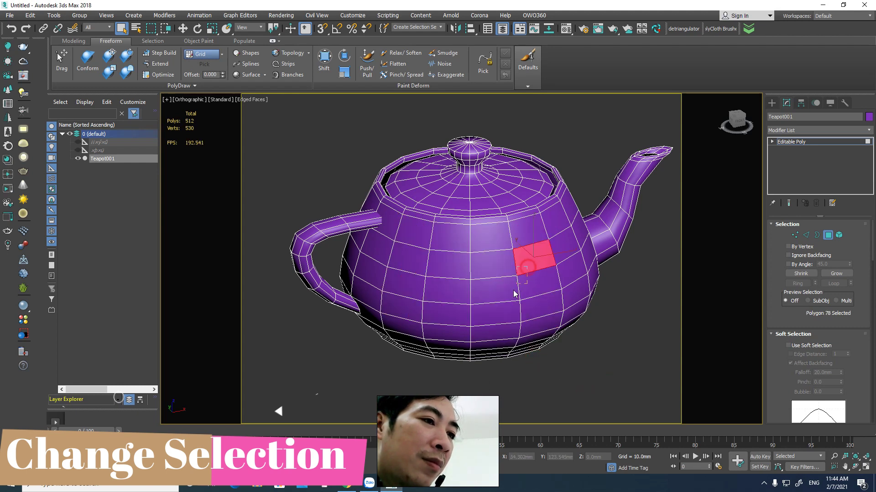
left_click_drag(529, 264, 498, 315)
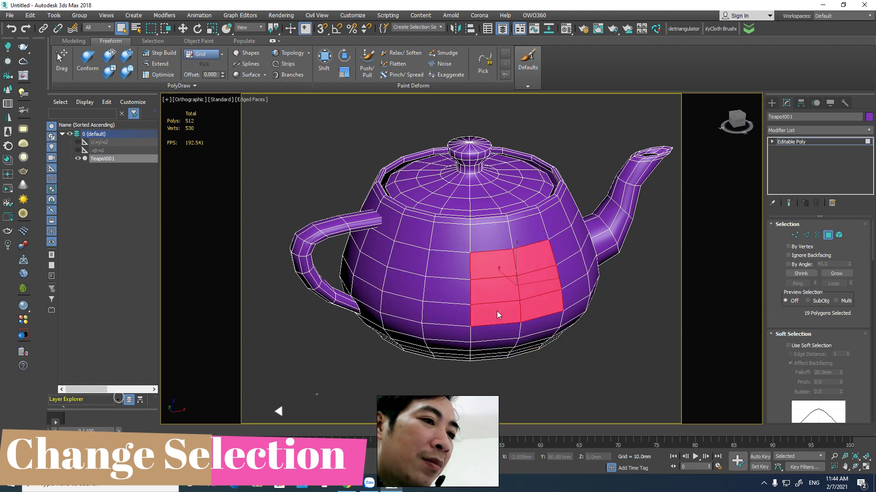
left_click(556, 395)
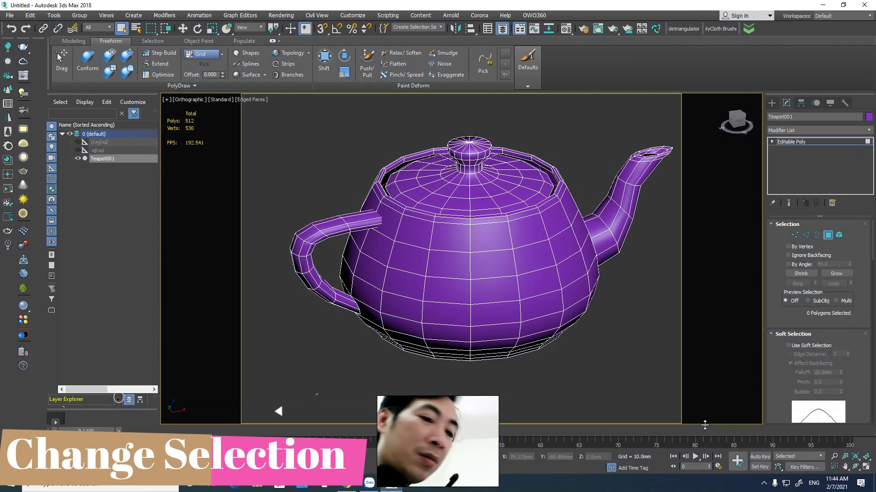
left_click(763, 484)
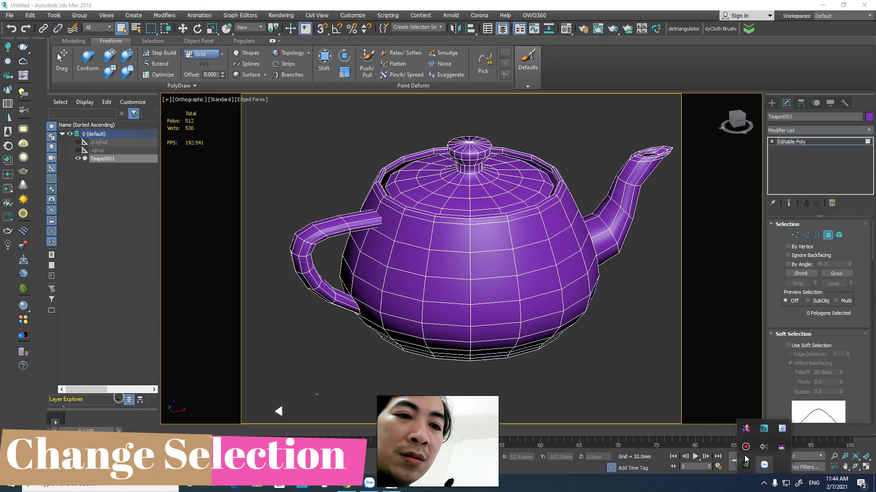
left_click(745, 449)
left_click_drag(664, 39, 635, 102)
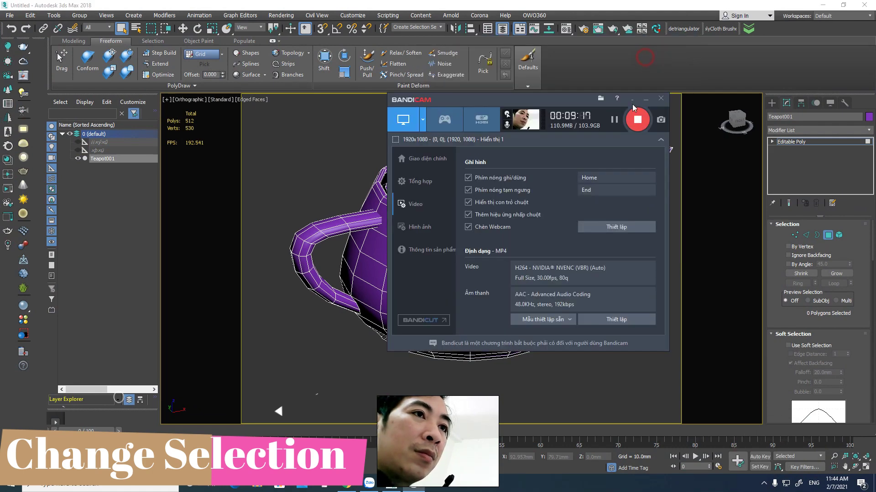
left_click(634, 99)
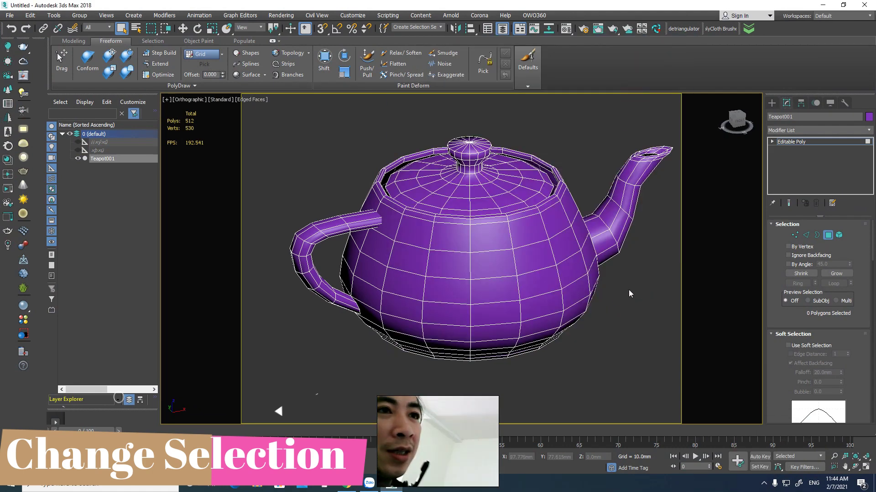
middle_click_drag(629, 289, 611, 296)
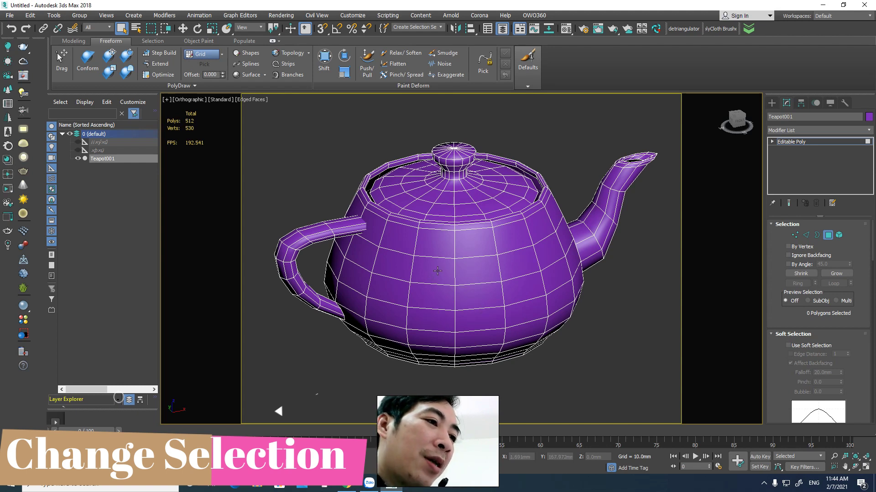
left_click(437, 271)
left_click(475, 269, "ctrl")
left_click(477, 294, "ctrl")
left_click(484, 318, "ctrl")
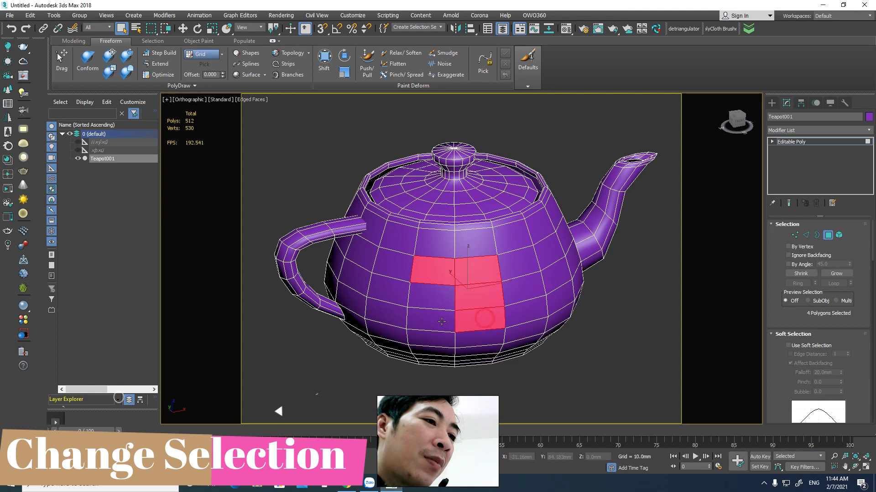
left_click(442, 321, "ctrl")
left_click(439, 299, "ctrl")
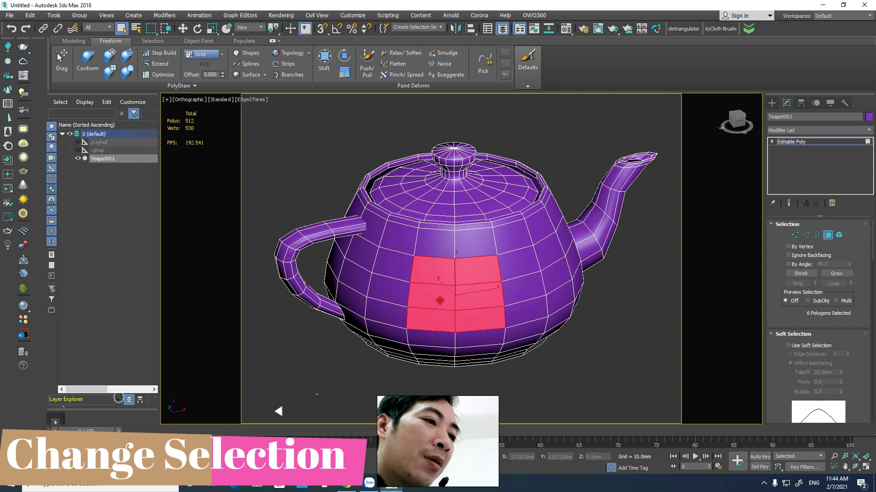
left_click(662, 361)
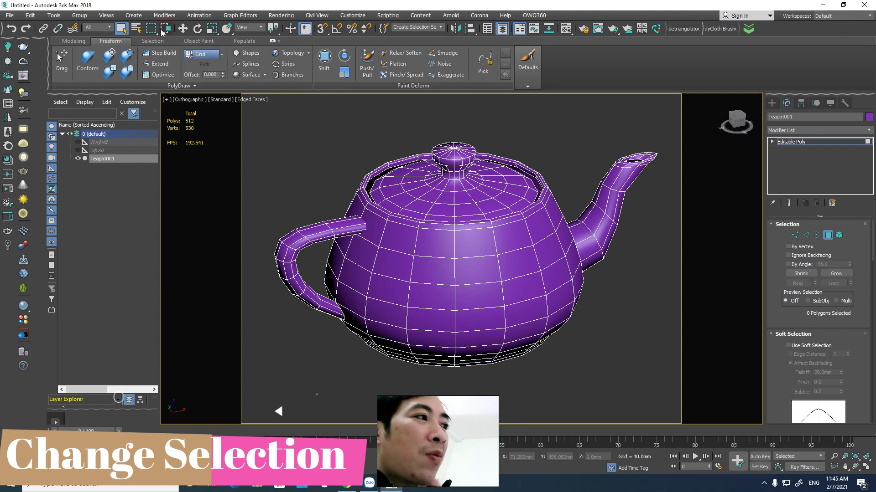
left_click(431, 271)
left_click_drag(431, 270, 498, 325)
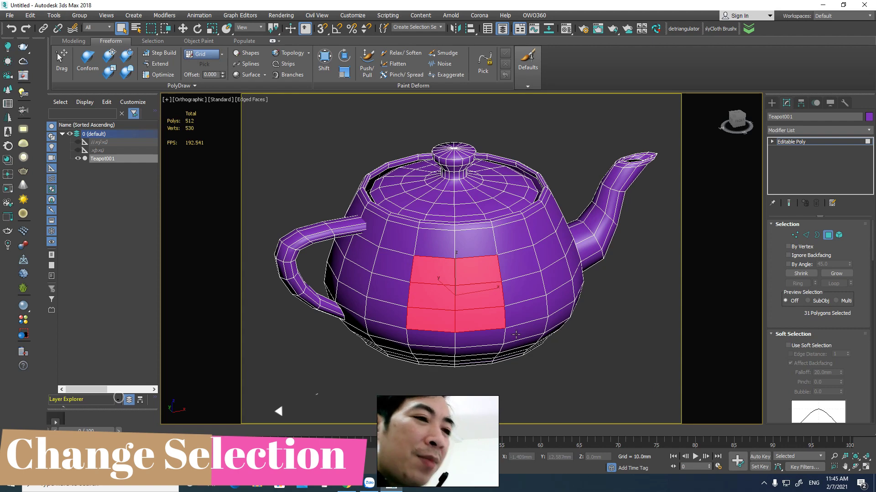
scroll(541, 368, "up", 2)
scroll(555, 377, "up", 3)
scroll(555, 377, "down", 2)
left_click(630, 390)
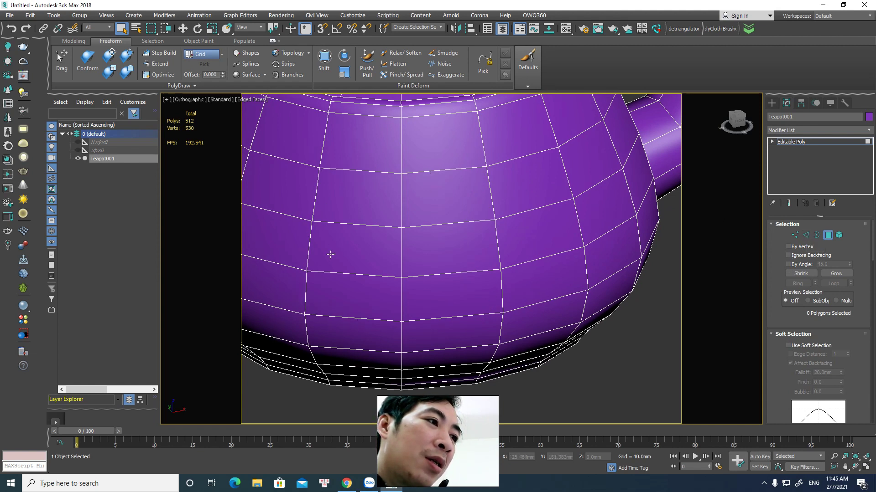
Step: Switch to Edge level and select six edges outlining a patch on the body
key("2")
left_click(428, 171)
left_click(367, 171, "ctrl")
left_click(317, 187, "ctrl")
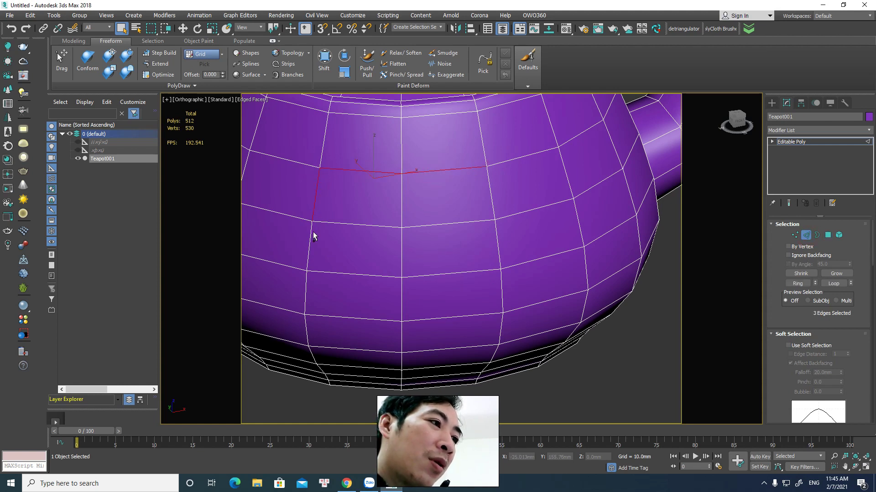
left_click(341, 316, "ctrl")
left_click(446, 318, "ctrl")
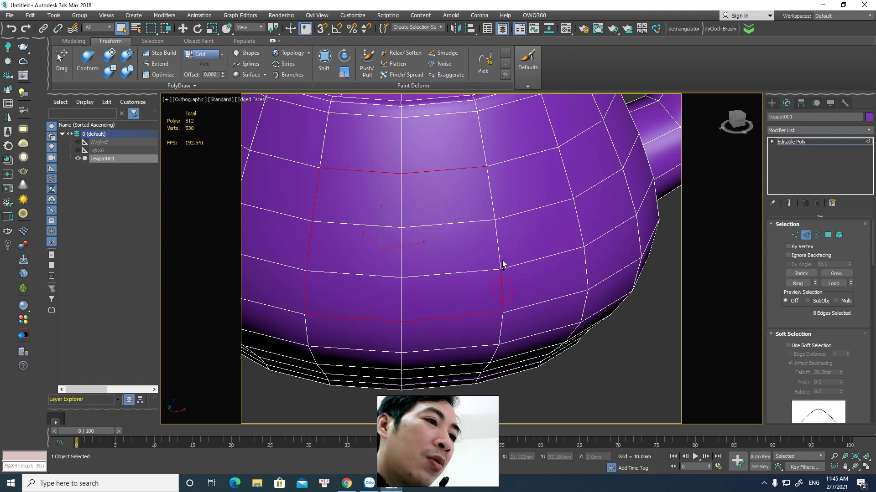
left_click(493, 208, "ctrl")
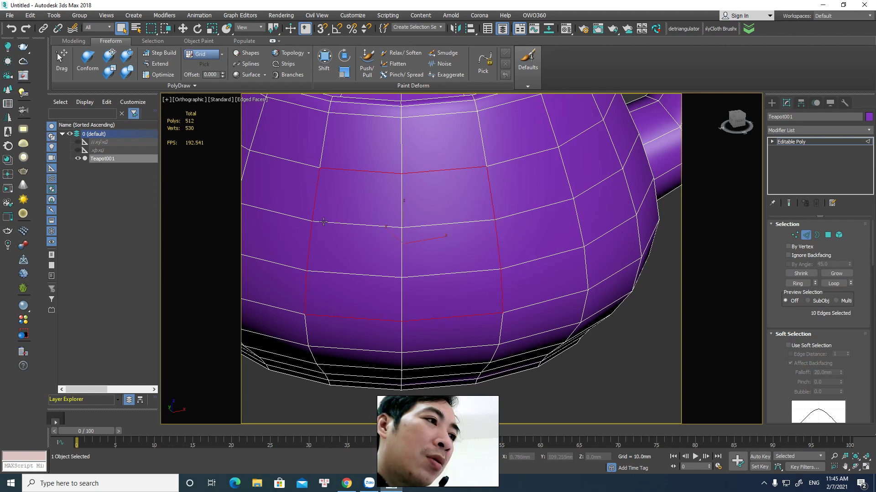
Step: Enable Crossing selection, window-select all edges in the patch, then deselect them
left_click(166, 28)
left_click_drag(293, 156, 523, 340)
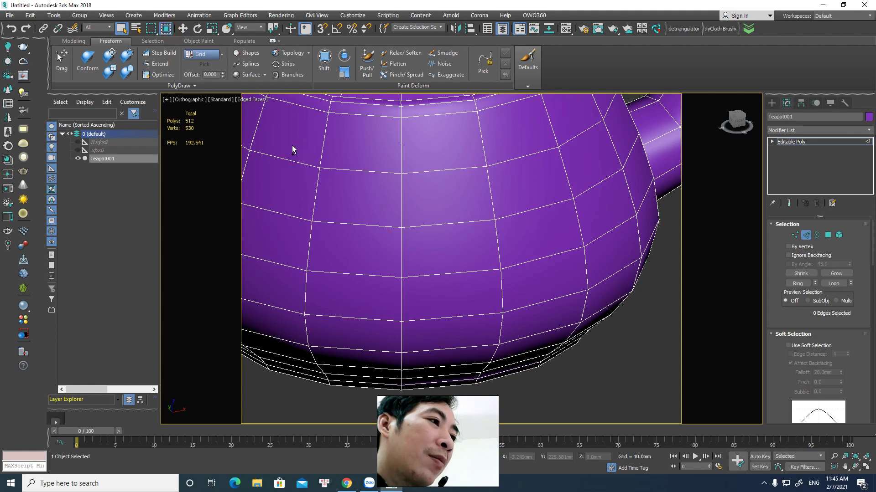
left_click(585, 402)
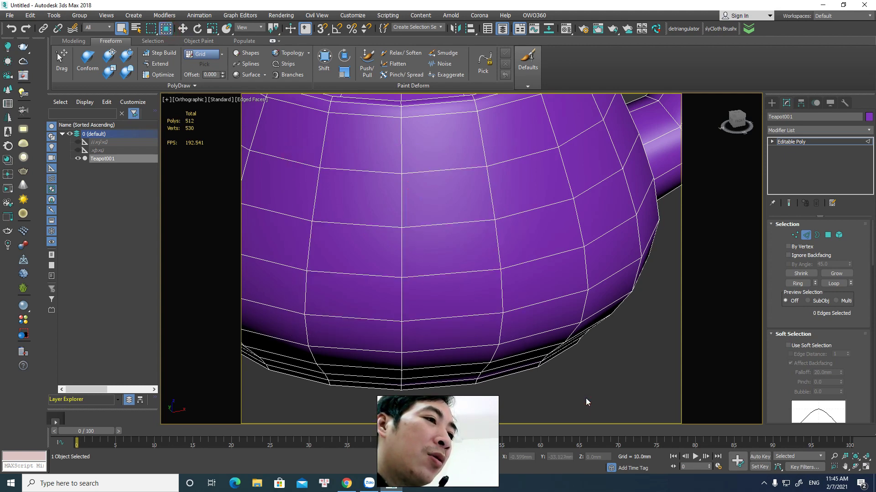
scroll(337, 220, "down", 2)
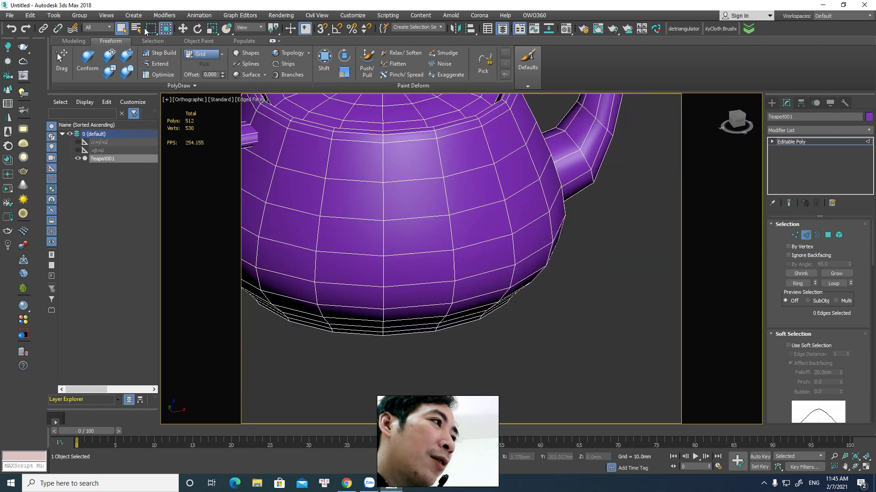
Step: In Polygon mode, select a 2x3 block of six polygons on the teapot front
left_click(827, 236)
left_click(390, 201)
left_click(350, 206, "ctrl")
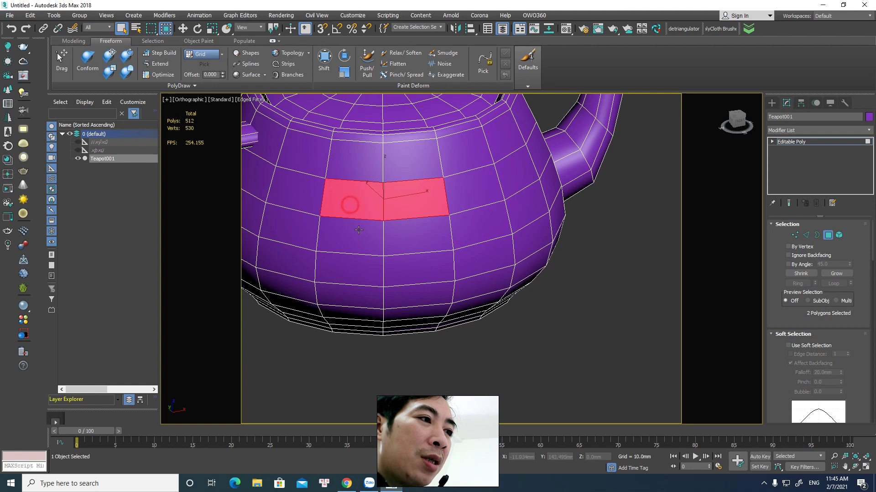
left_click(359, 230, "ctrl")
left_click(416, 245, "ctrl")
left_click(405, 271)
left_click(419, 248, "ctrl")
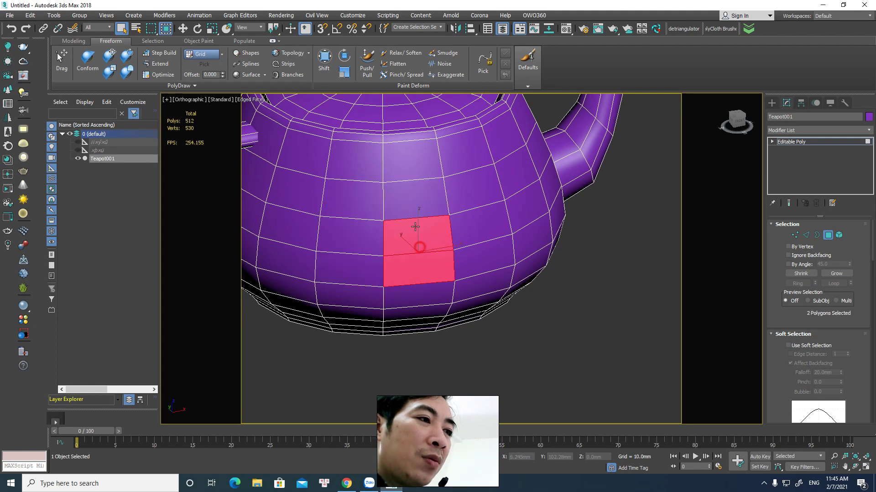
left_click(414, 214, "ctrl")
left_click(370, 205, "ctrl")
left_click(372, 233, "ctrl")
left_click(369, 263, "ctrl")
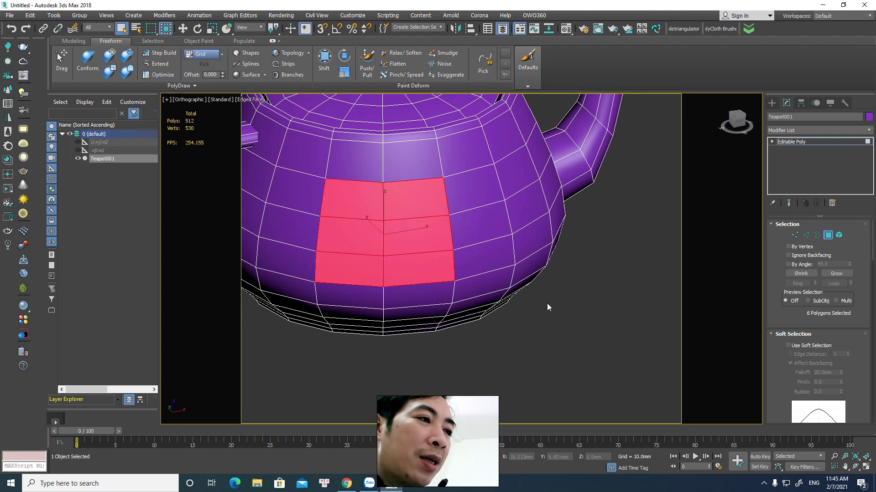
Step: Convert the six-polygon selection to its ten border edges
left_click(806, 235, "ctrl")
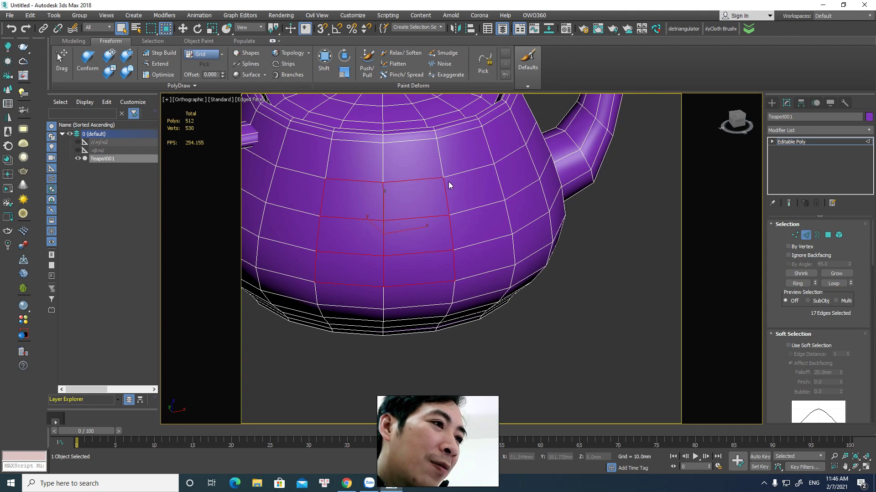
left_click(828, 235, "ctrl+shift")
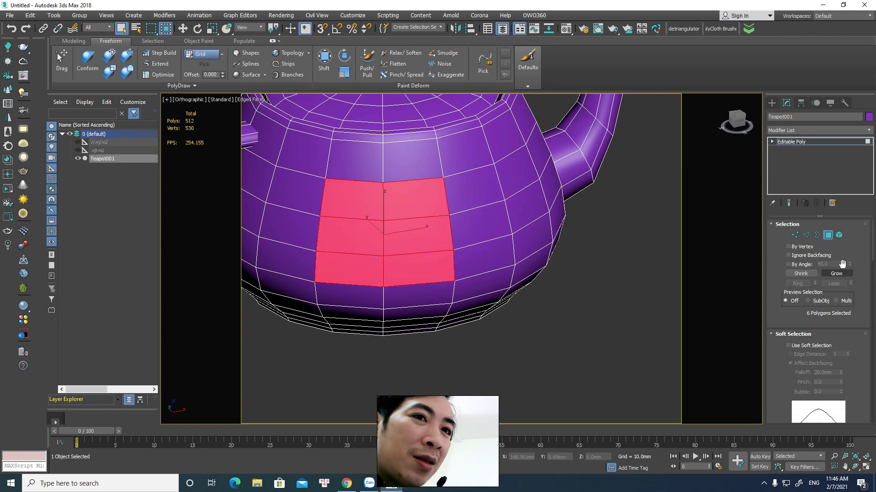
left_click(806, 235, "ctrl+shift")
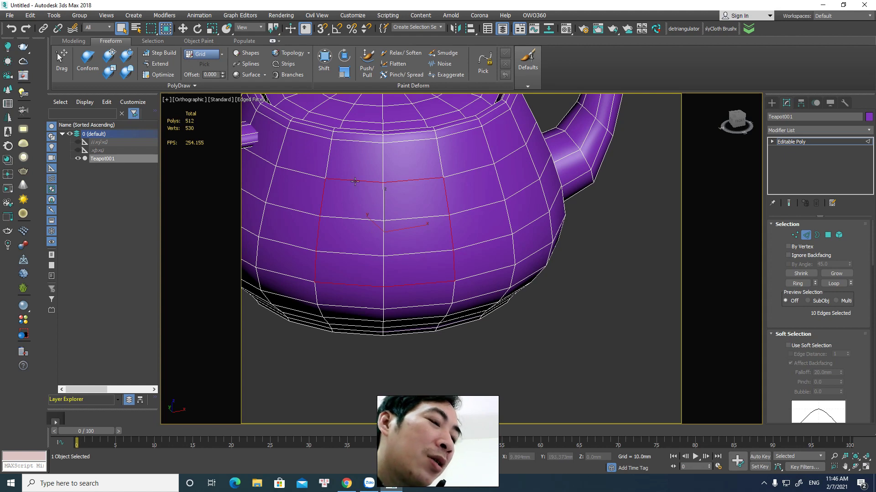
left_click(829, 236)
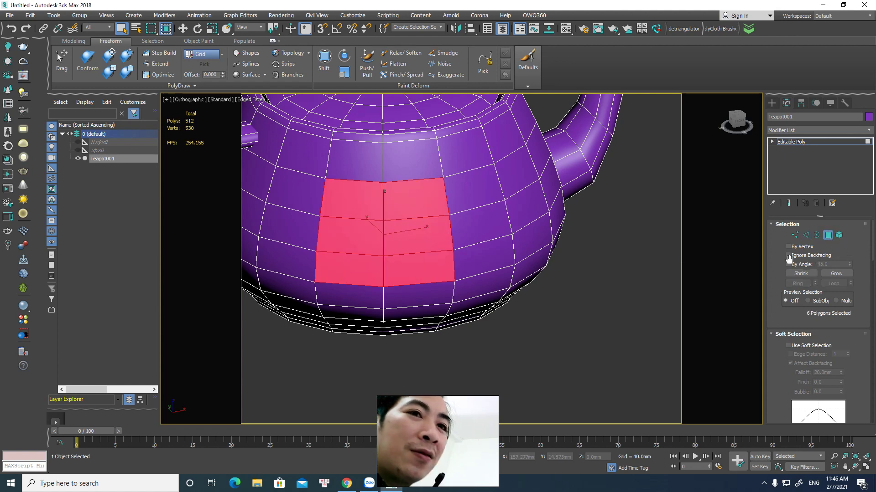
left_click(807, 236)
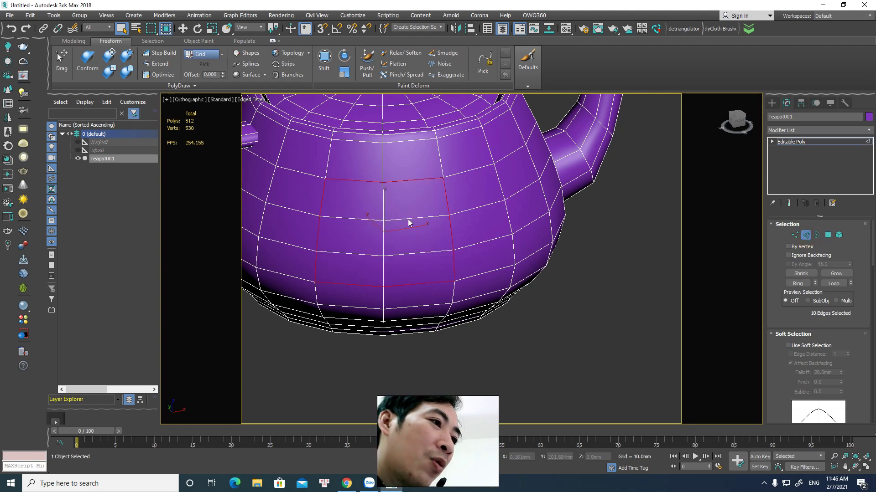
right_click(424, 194)
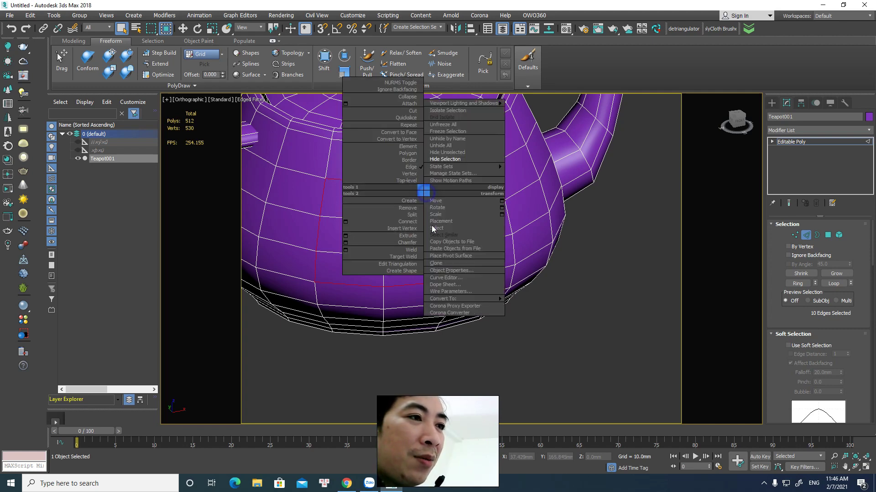
left_click(349, 236)
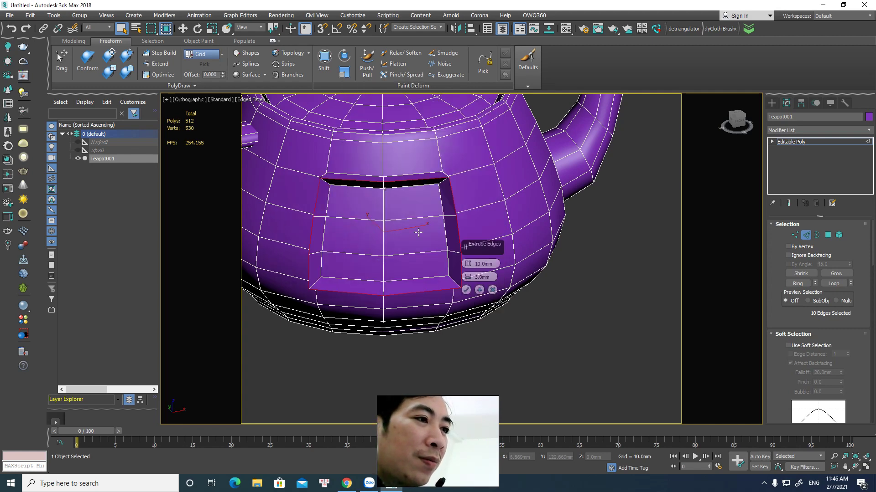
mouse_move(468, 268)
left_mouse_down()
mouse_move(468, 308)
mouse_move(512, 320)
left_mouse_up()
mouse_move(548, 338)
middle_mouse_down("alt")
mouse_move(604, 322)
mouse_move(611, 307)
mouse_move(606, 328)
mouse_move(572, 341)
mouse_move(540, 333)
middle_mouse_up("alt")
scroll(572, 344, "down", 5)
scroll(501, 274, "up", 5)
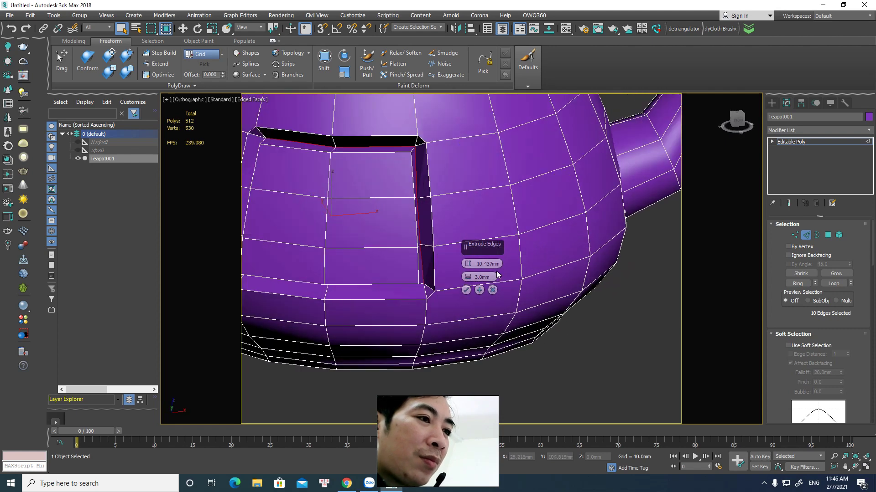
left_click_drag(468, 275, 587, 323)
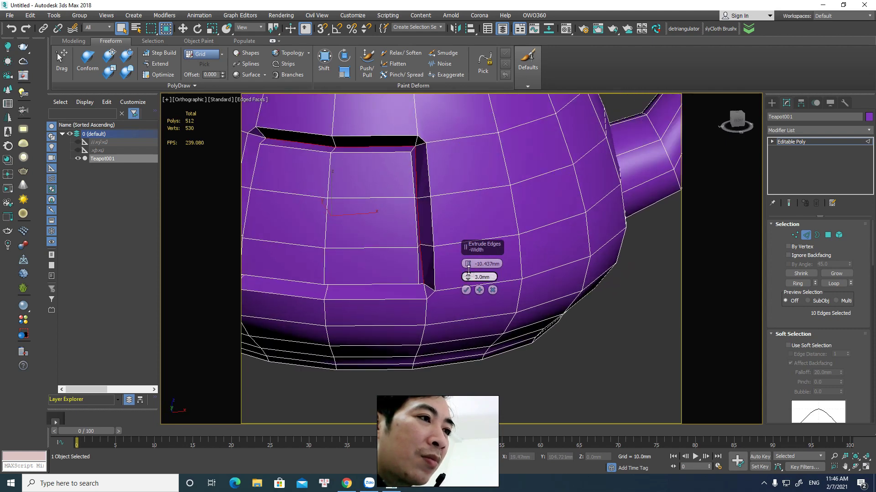
scroll(586, 322, "down", 5)
middle_click_drag(600, 339, 608, 322, "alt")
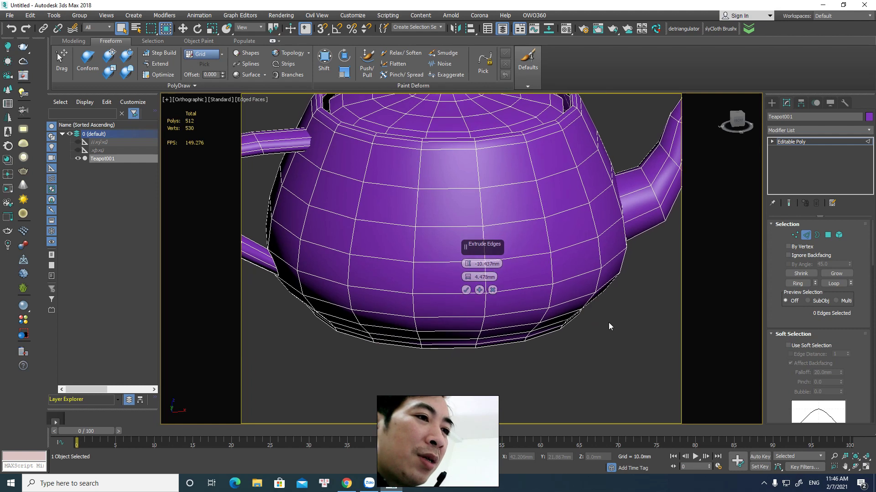
left_click(492, 290)
middle_click_drag(555, 341, 610, 354, "alt")
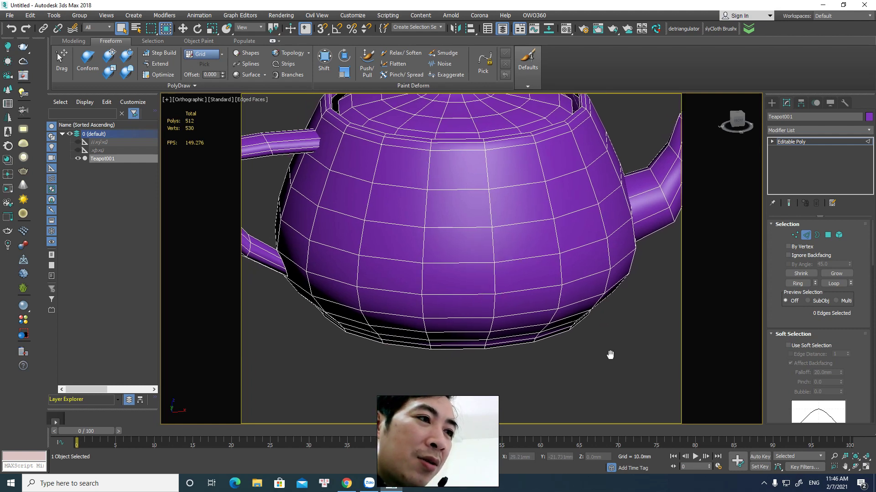
left_click(828, 235)
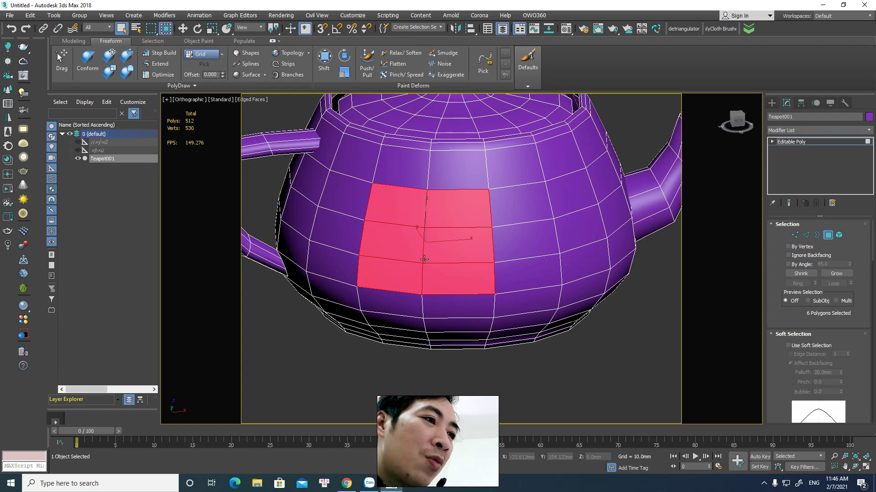
Step: Convert the six polygons to edges and trial an edge extrusion with 3.065mm width
middle_click_drag(541, 379, 565, 377, "alt")
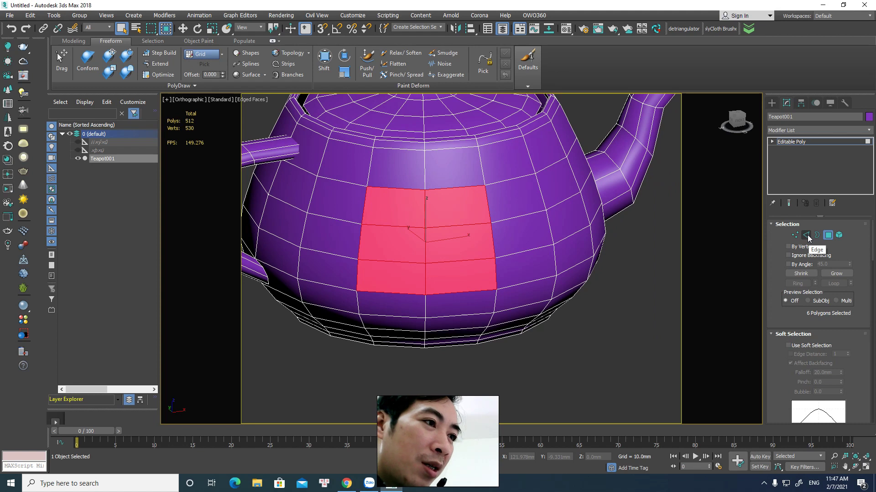
left_click(806, 235)
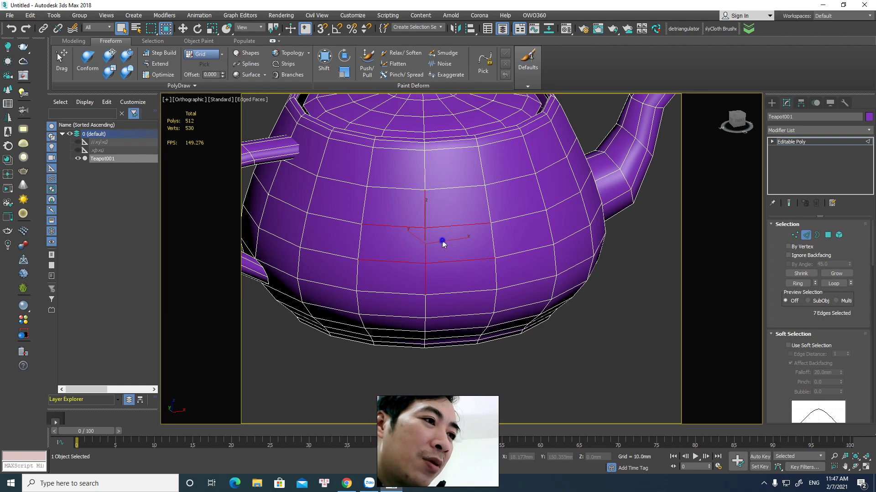
right_click(440, 239)
left_click(362, 283)
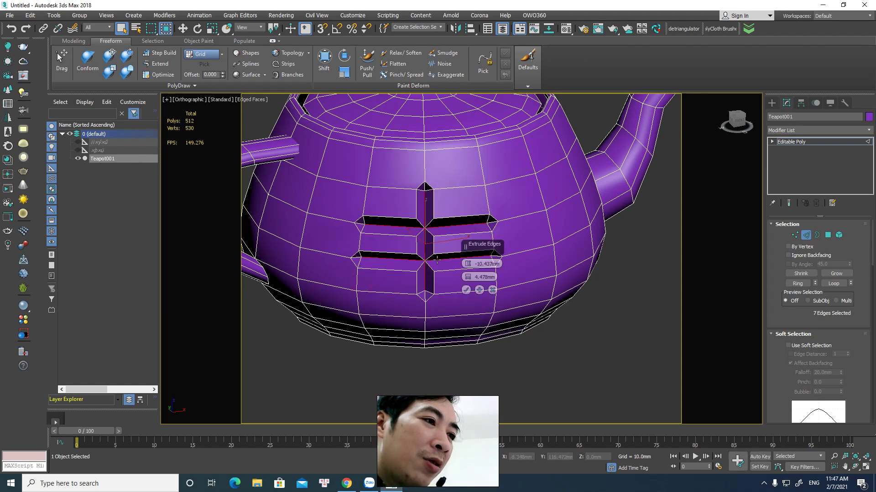
left_click_drag(468, 265, 468, 285)
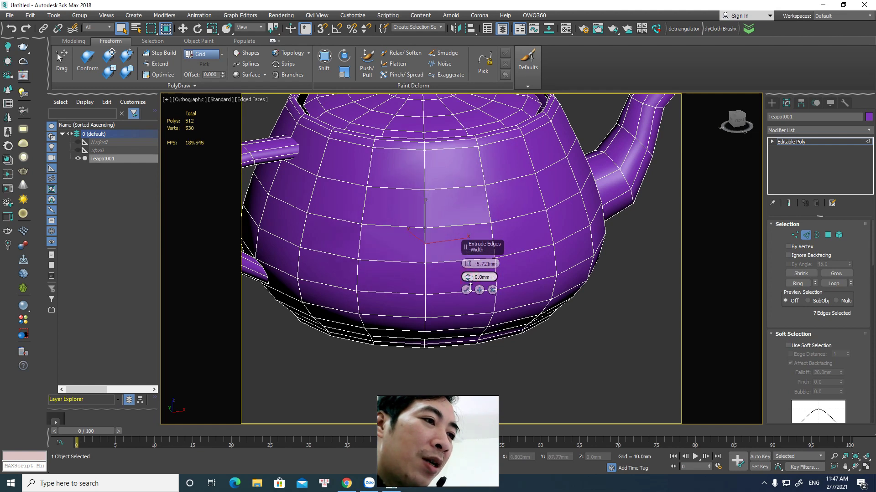
left_click(591, 355)
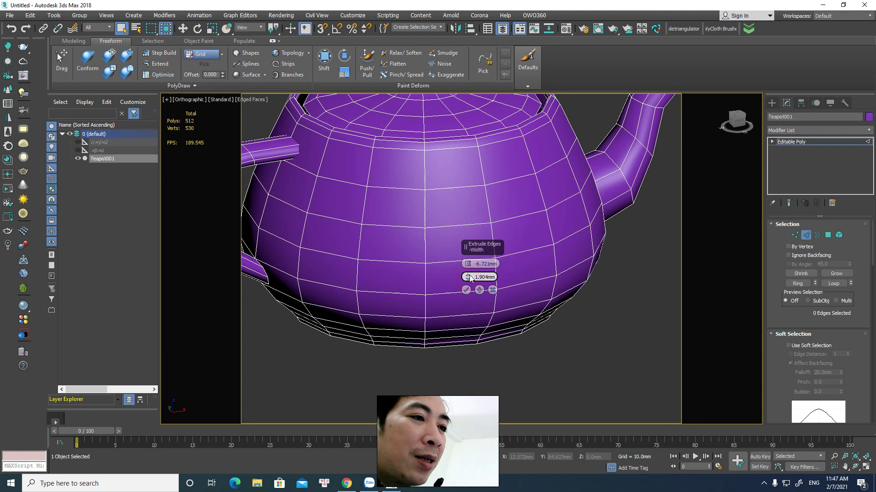
left_click_drag(469, 282, 468, 273)
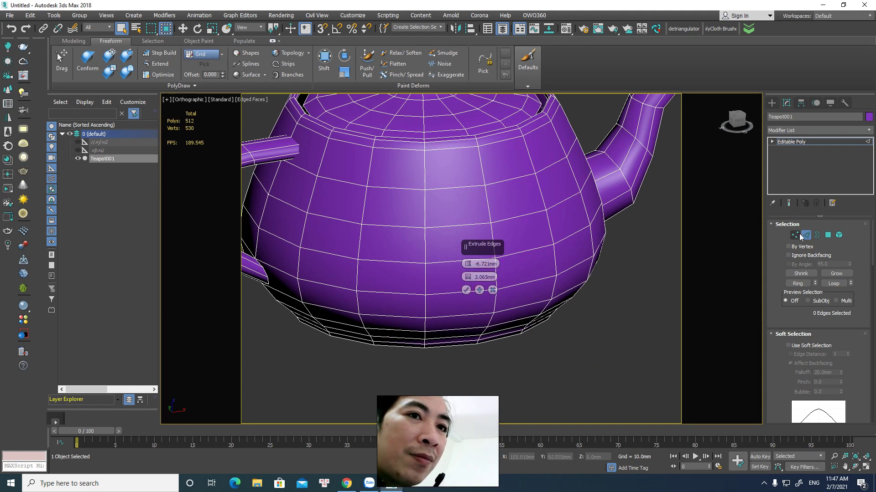
Step: Reselect the six polygons, convert to outline edges, and extrude them into -6.721mm grooves
left_click(828, 235)
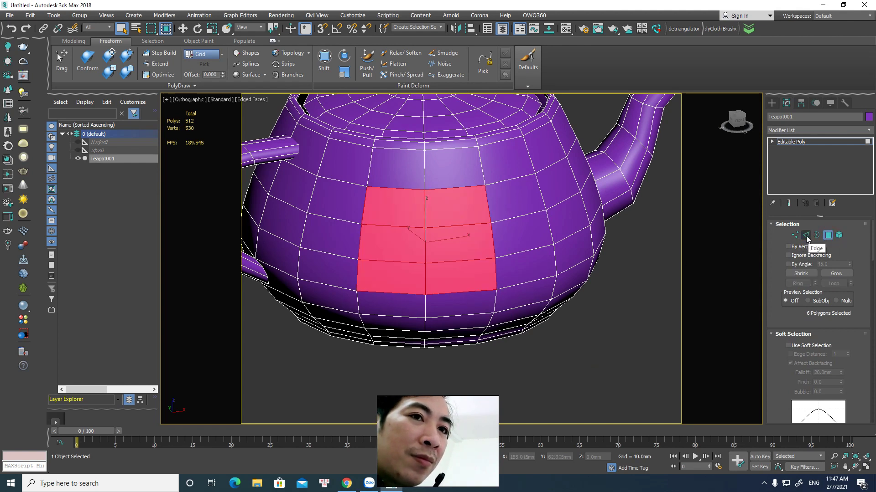
left_click(806, 235)
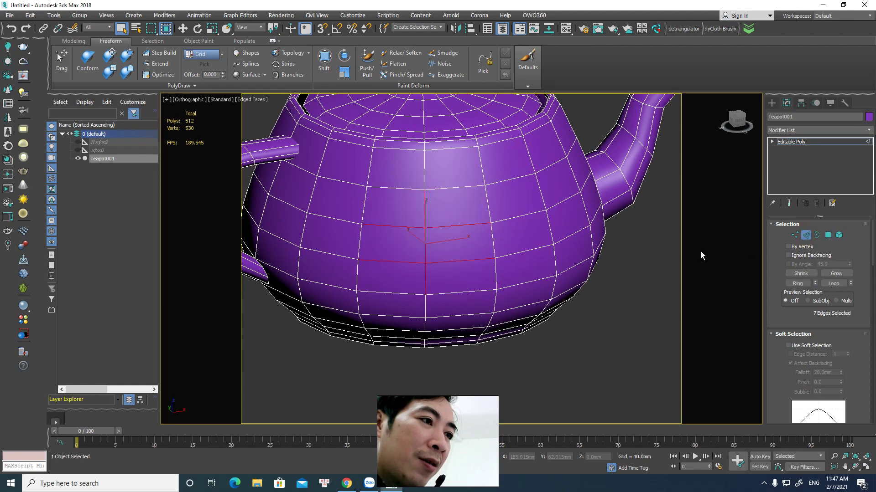
right_click(458, 261)
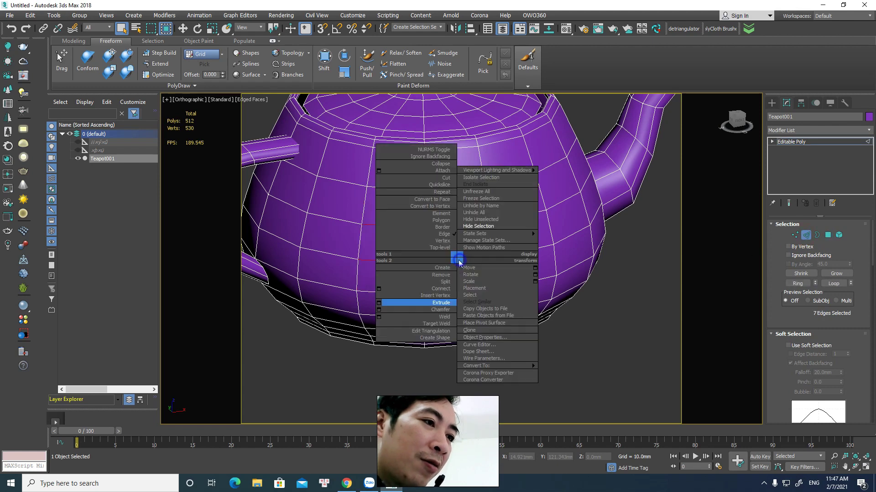
left_click(378, 303)
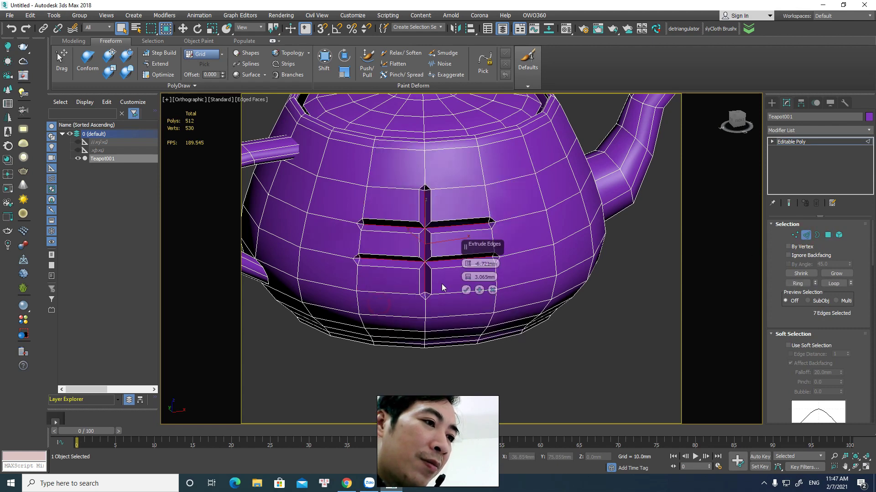
left_click(465, 290)
Step: Orbit and zoom in close to inspect the new grooves on the teapot body
scroll(561, 337, "down", 3)
mouse_move(578, 345)
middle_mouse_down("alt")
mouse_move(617, 343)
mouse_move(570, 344)
mouse_move(597, 355)
middle_mouse_up("alt")
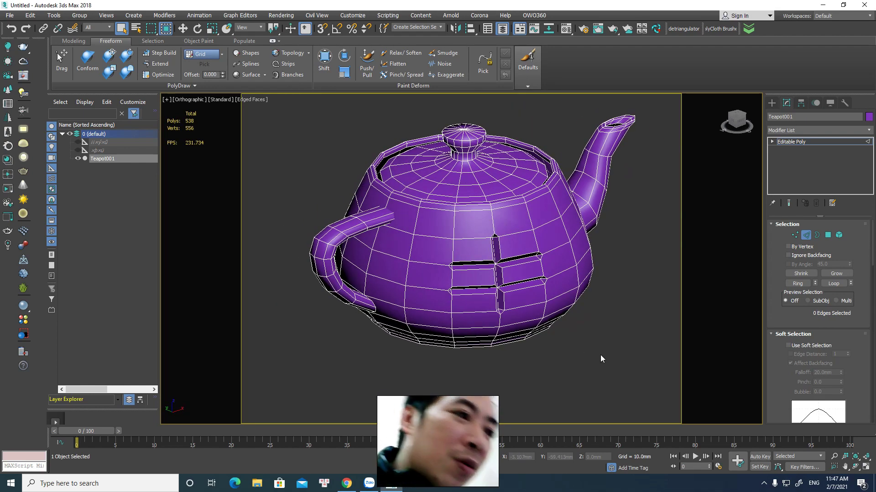
scroll(589, 293, "up", 2)
middle_click_drag(586, 327, 453, 246, "alt")
scroll(496, 261, "up", 4)
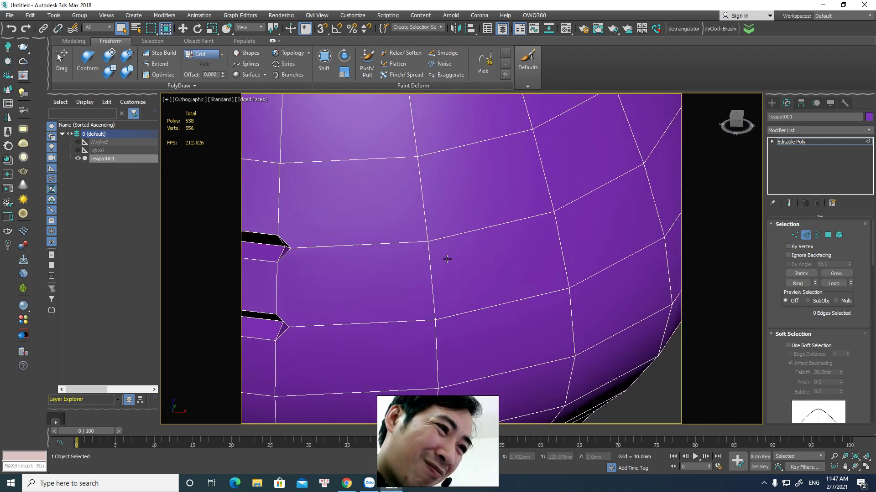
Step: In Vertex mode, pick a body vertex and convert it to its four surrounding faces
key("1")
left_click(429, 243)
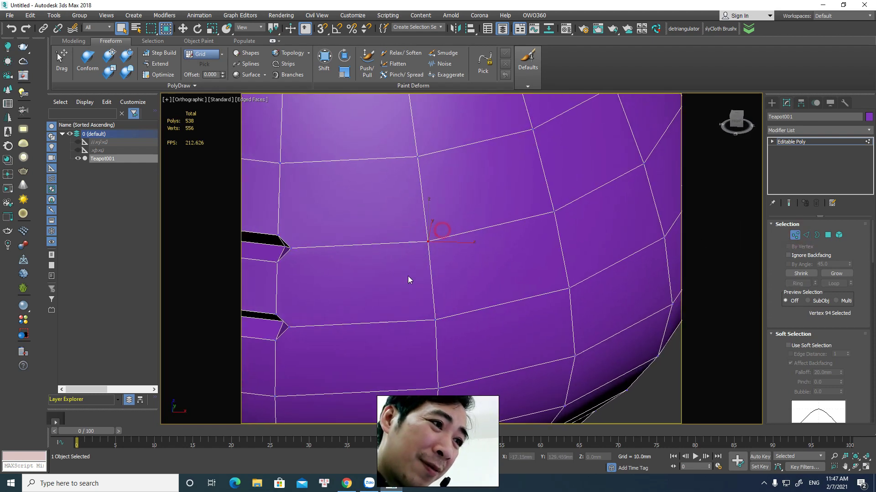
mouse_move(464, 287)
middle_mouse_down("alt")
mouse_move(445, 293)
mouse_move(456, 278)
mouse_move(477, 281)
mouse_move(473, 243)
middle_mouse_up("alt")
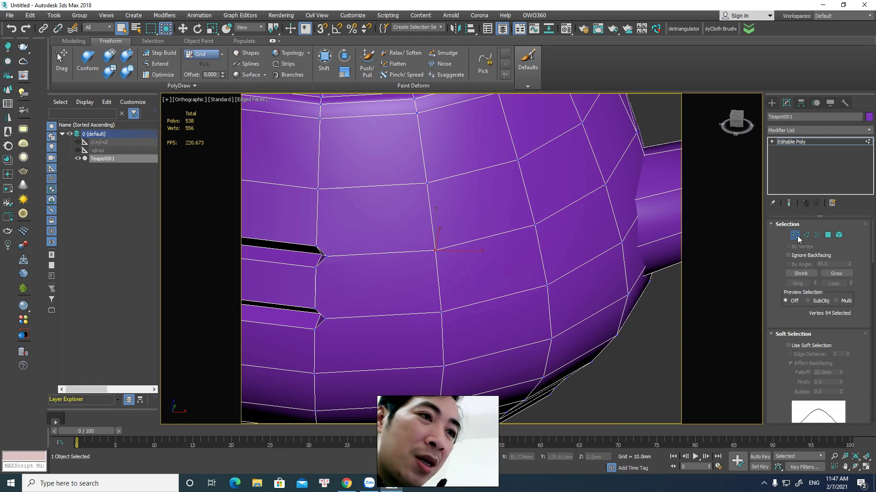
mouse_move(500, 233)
middle_mouse_down("alt")
mouse_move(543, 237)
mouse_move(546, 228)
mouse_move(666, 395)
middle_mouse_up("alt")
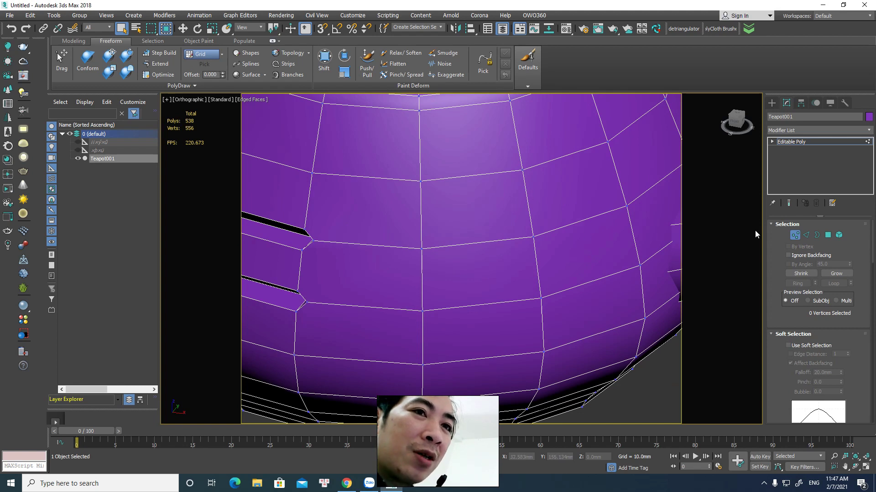
left_click(534, 237)
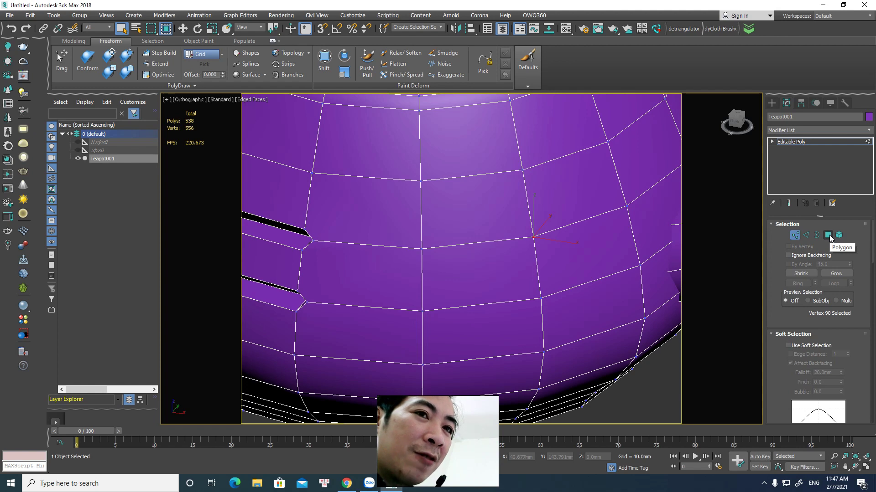
left_click(827, 235, "ctrl")
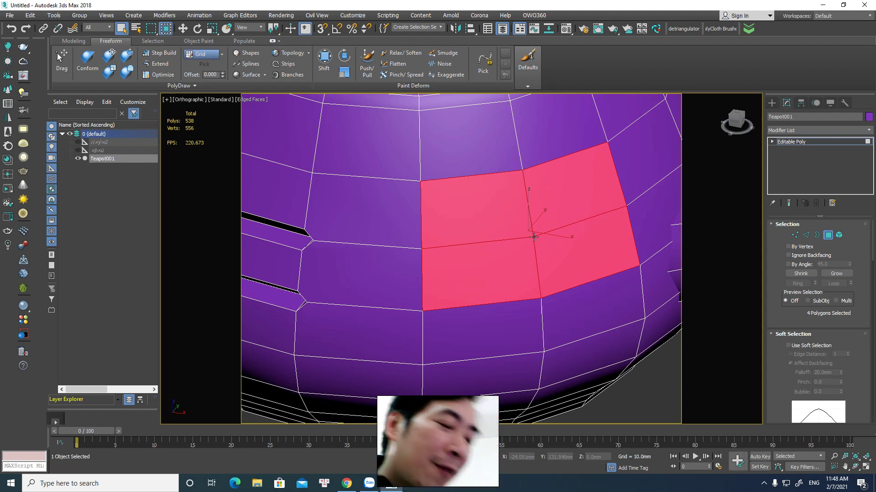
Step: Select two front vertices, grow them into eight faces, then exit Polygon level
key("1")
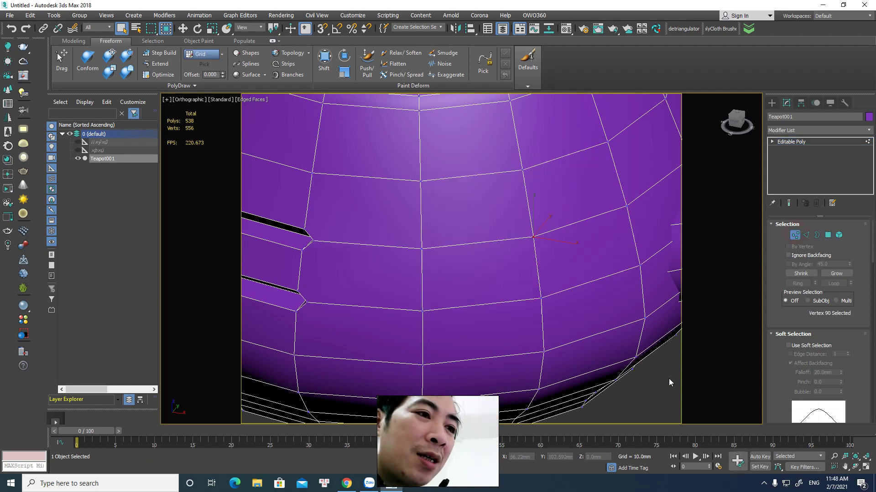
scroll(636, 371, "down", 2)
scroll(633, 352, "down", 5)
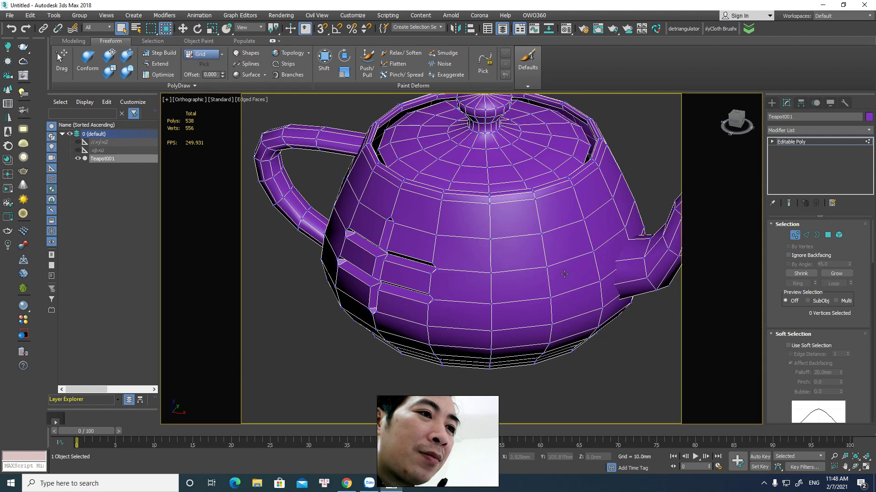
left_click(548, 267)
left_click(491, 331, "ctrl")
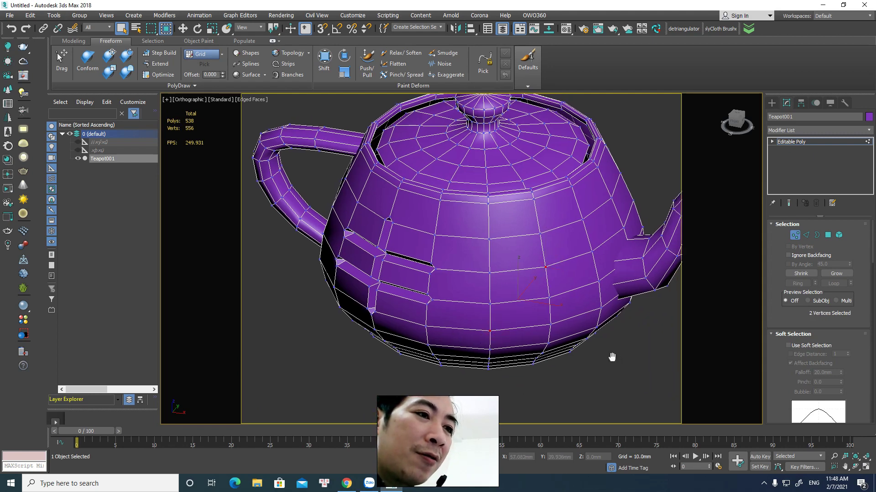
middle_click_drag(643, 351, 595, 331)
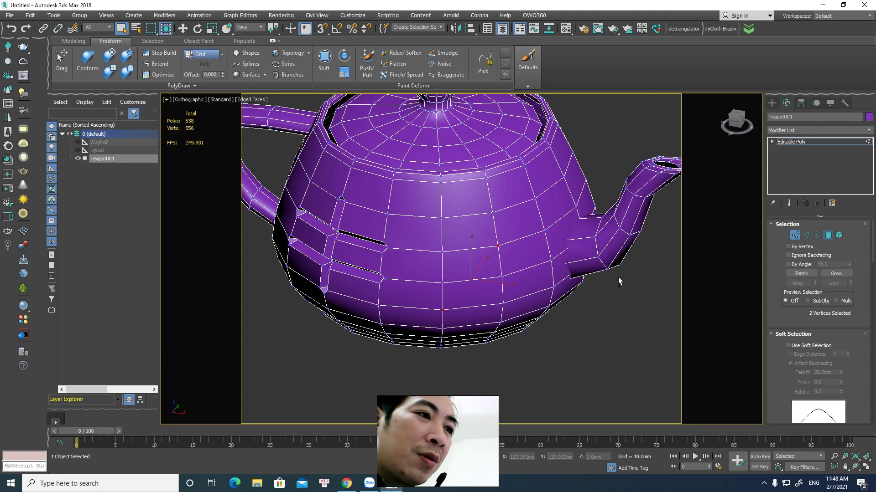
left_click(828, 235, "ctrl")
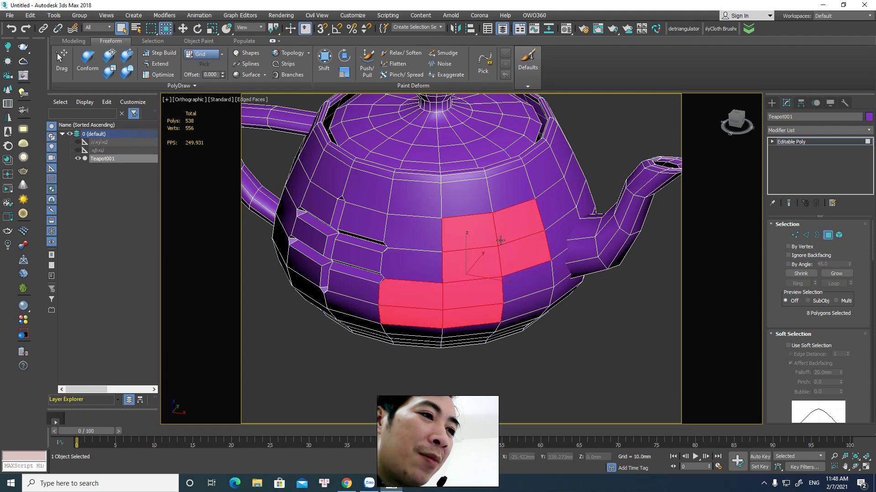
middle_click_drag(621, 373, 614, 370, "alt")
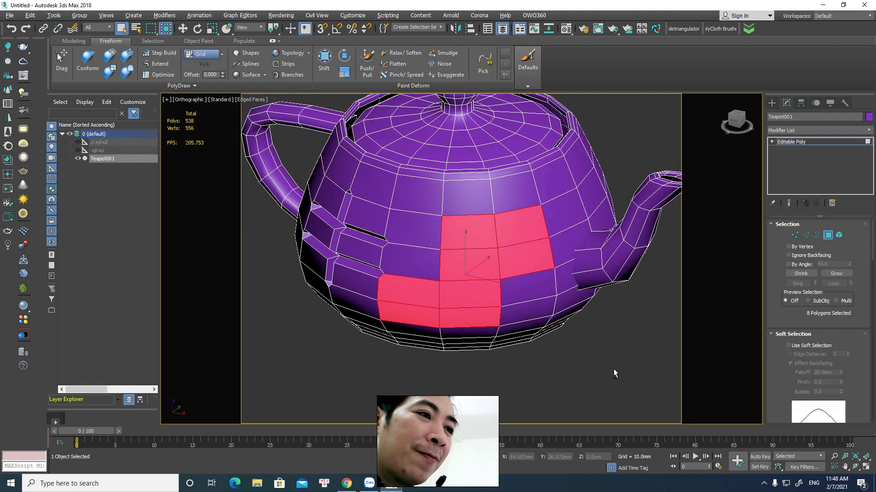
left_click(829, 235)
scroll(548, 273, "up", 3)
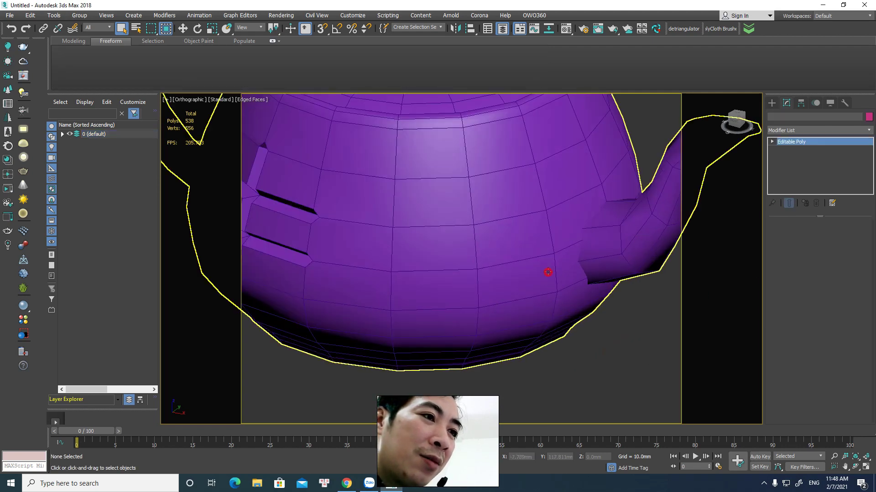
scroll(566, 311, "down", 5)
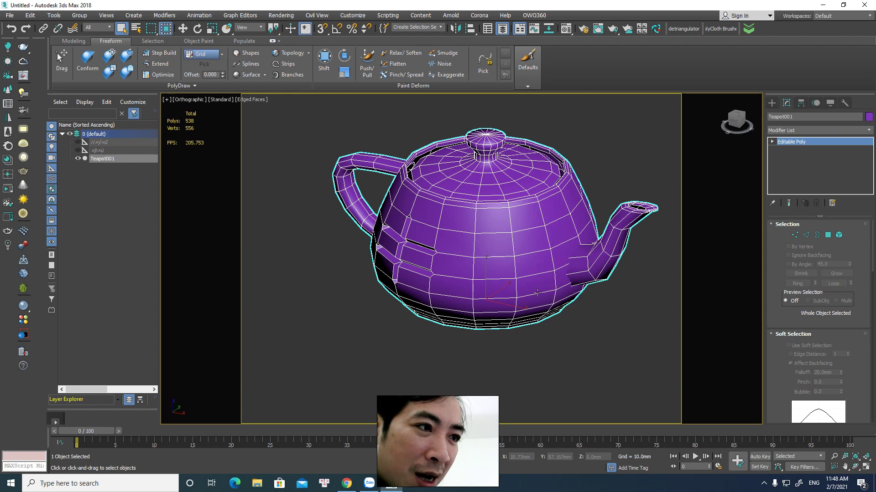
Step: Select an upper and a lower vertex and convert them into two four-face patches
key("1")
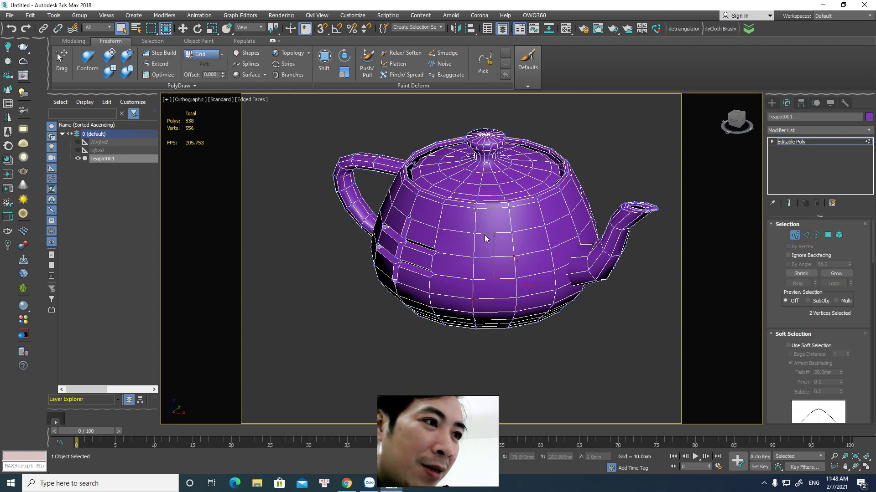
left_click(477, 233)
middle_click_drag(569, 328, 564, 314, "alt")
left_click(549, 321, "ctrl")
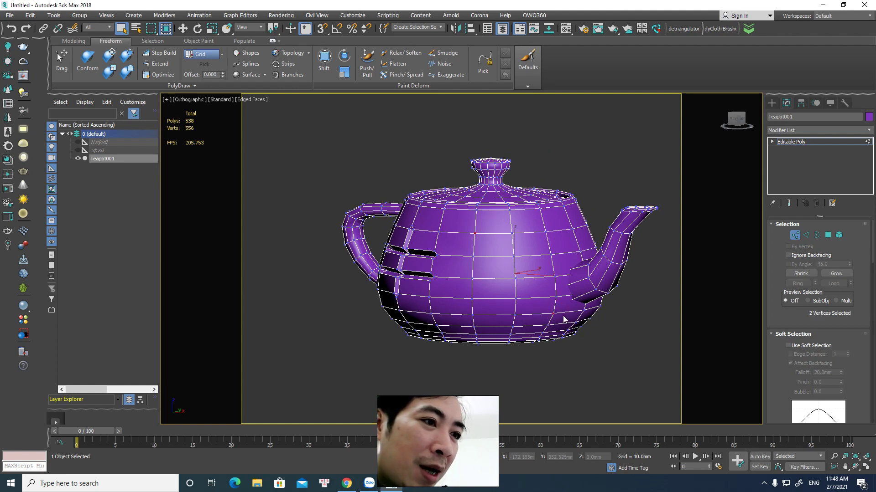
left_click(830, 235)
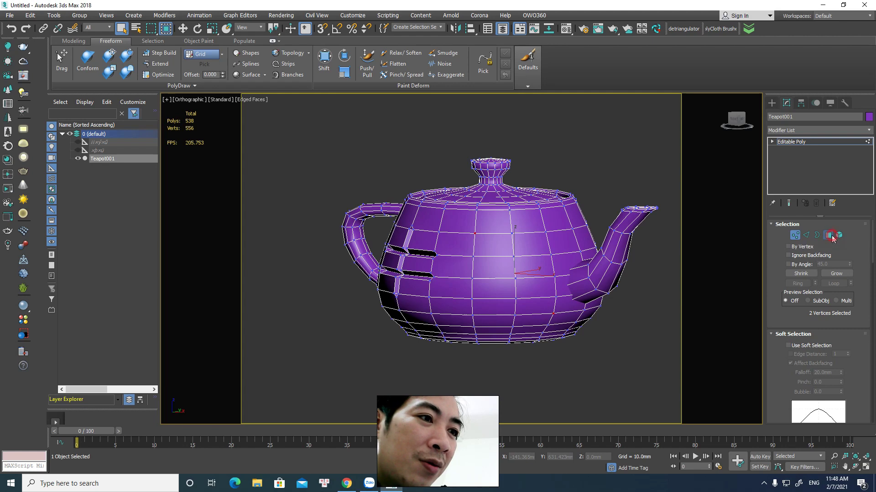
mouse_move(568, 355)
middle_mouse_down("alt")
mouse_move(568, 372)
mouse_move(511, 214)
middle_mouse_up("alt")
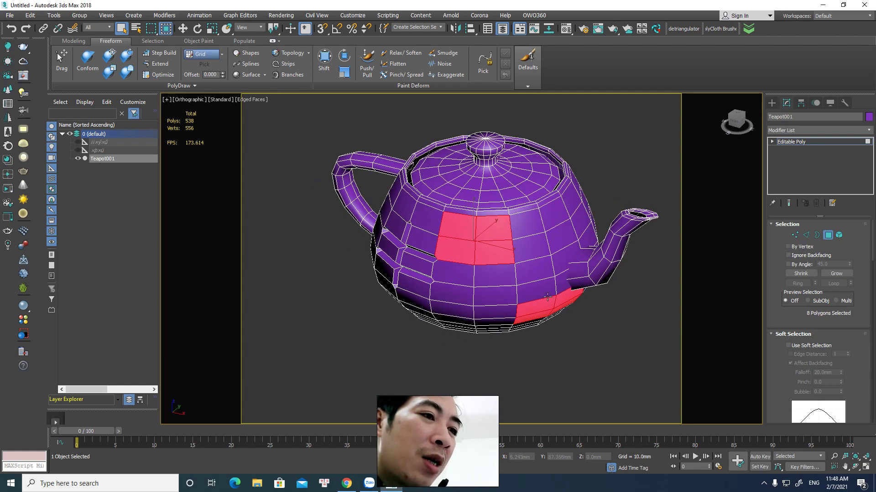
Step: Turn the selected teapot faces into edges and extrude them into grooves, then deselect
left_click(805, 235)
middle_click_drag(507, 192, 501, 239, "alt")
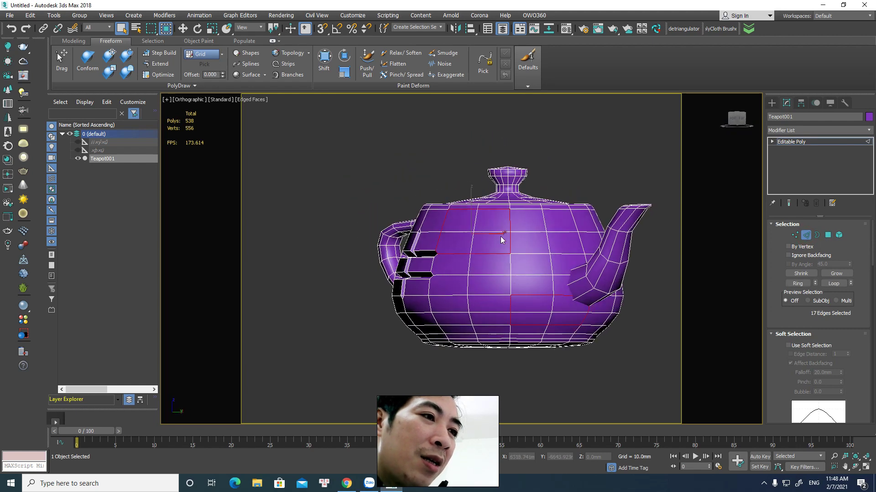
key("Delete")
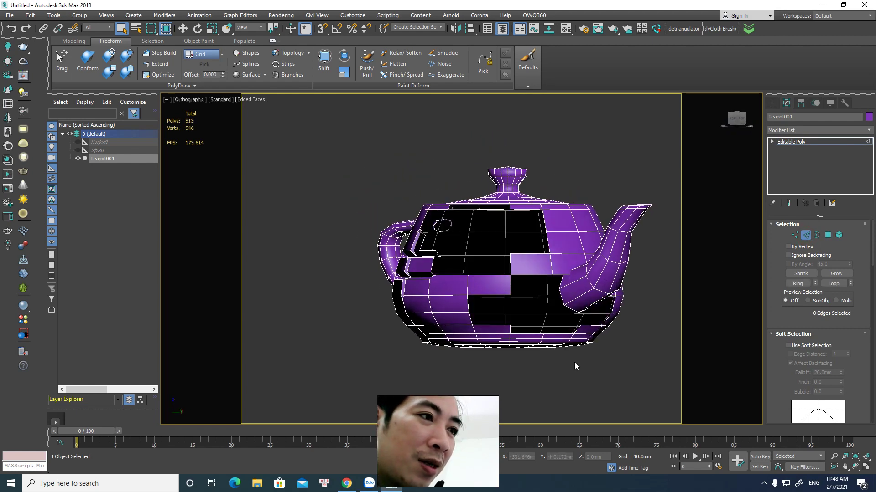
key("ctrl+z")
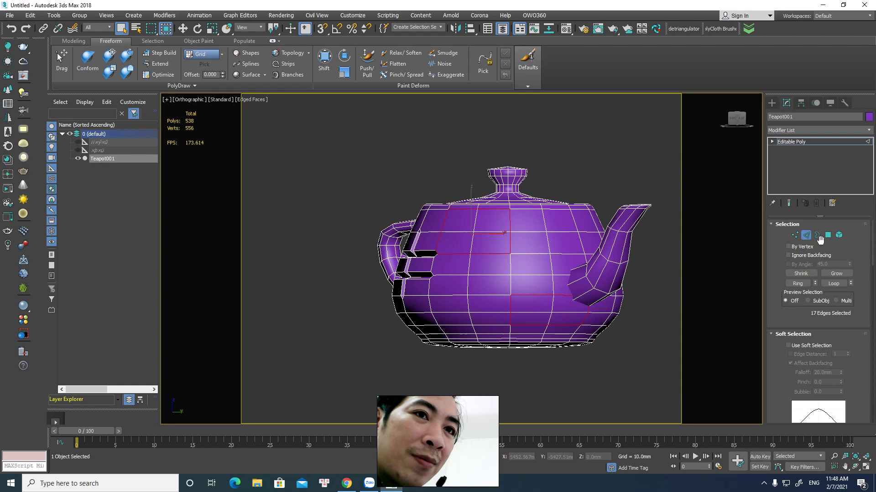
middle_click_drag(478, 274, 503, 234, "alt")
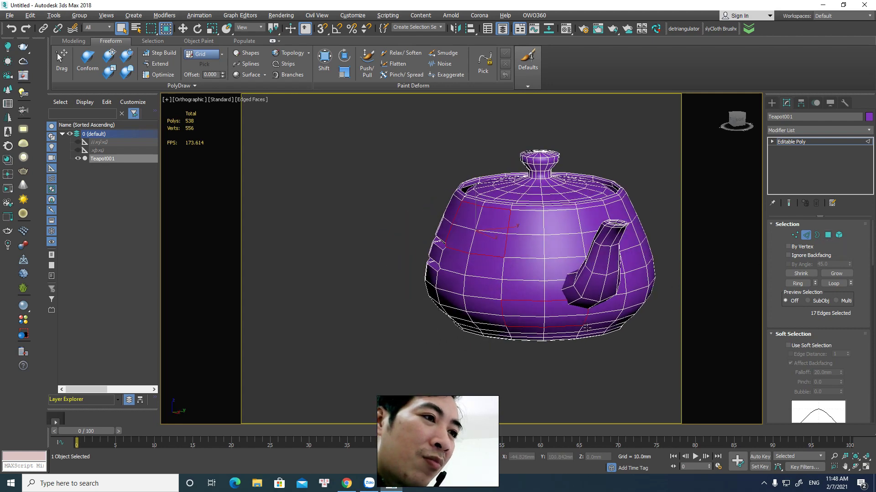
right_click(504, 234)
left_click(425, 280)
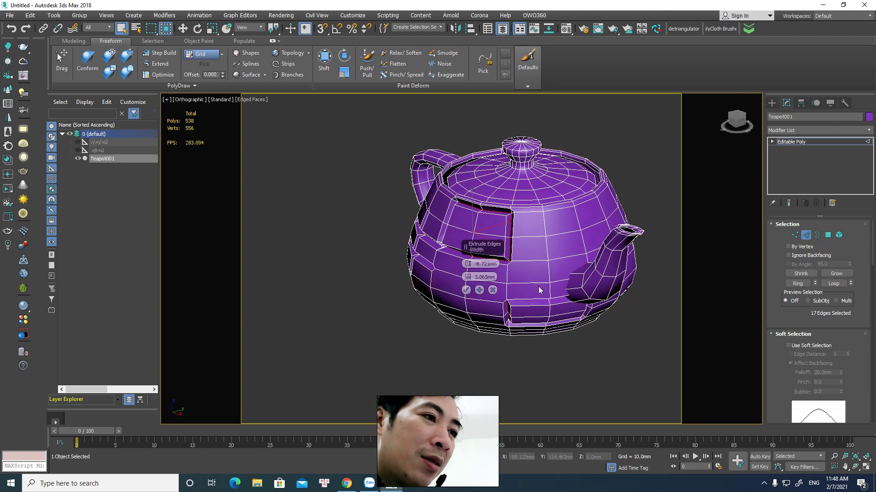
left_click(464, 289)
mouse_move(465, 289)
middle_mouse_down("alt")
mouse_move(524, 333)
mouse_move(627, 372)
middle_mouse_up("alt")
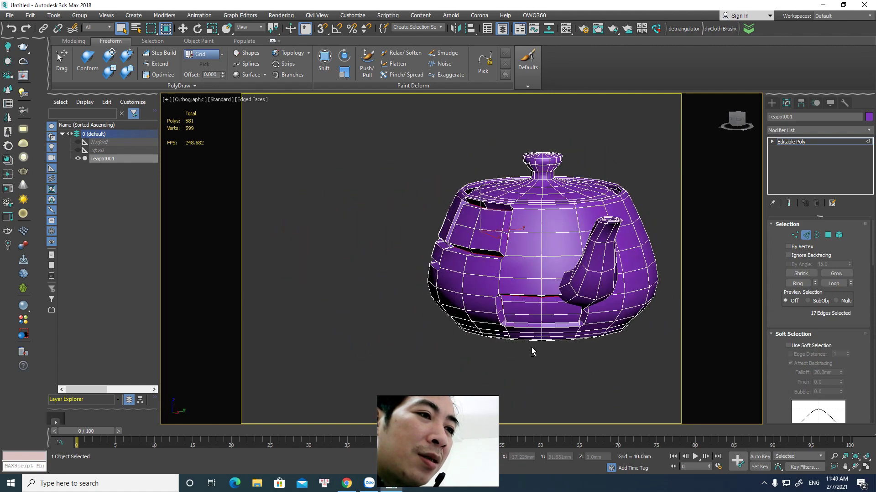
left_click(626, 371)
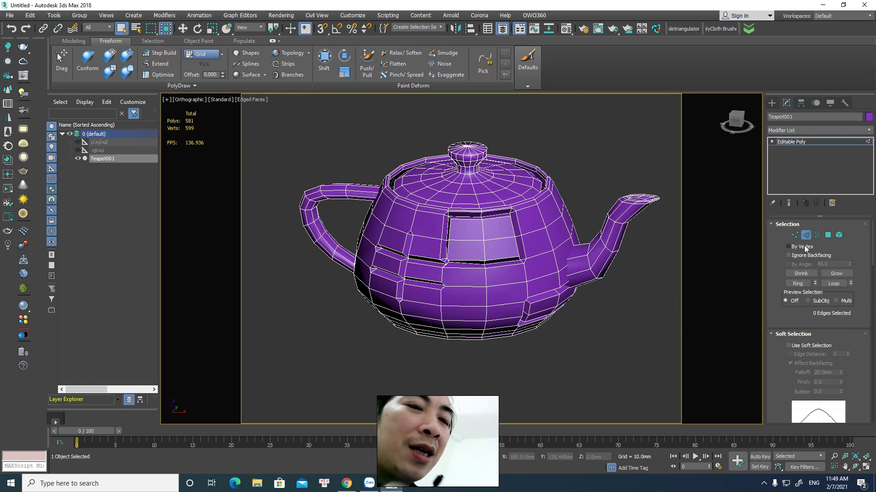
Step: Switch the teapot to Vertex sub-object mode with no vertices selected
middle_click_drag(552, 327, 802, 237, "alt")
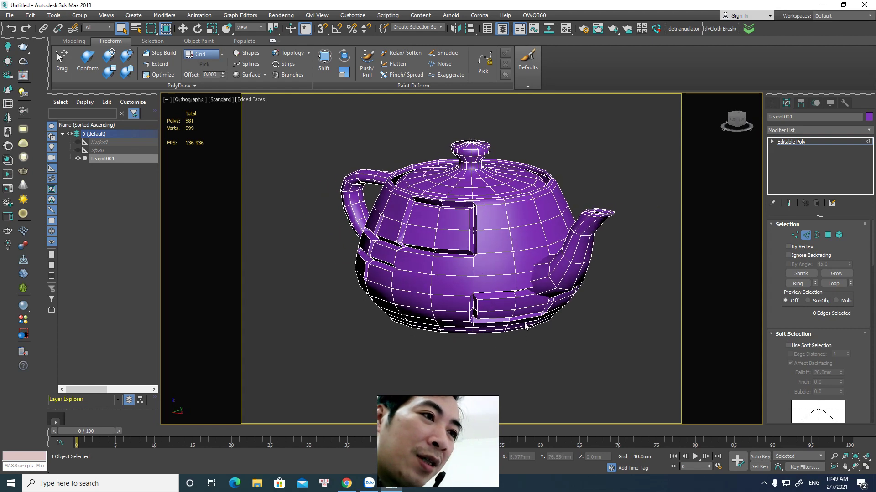
key("1")
left_click(549, 220)
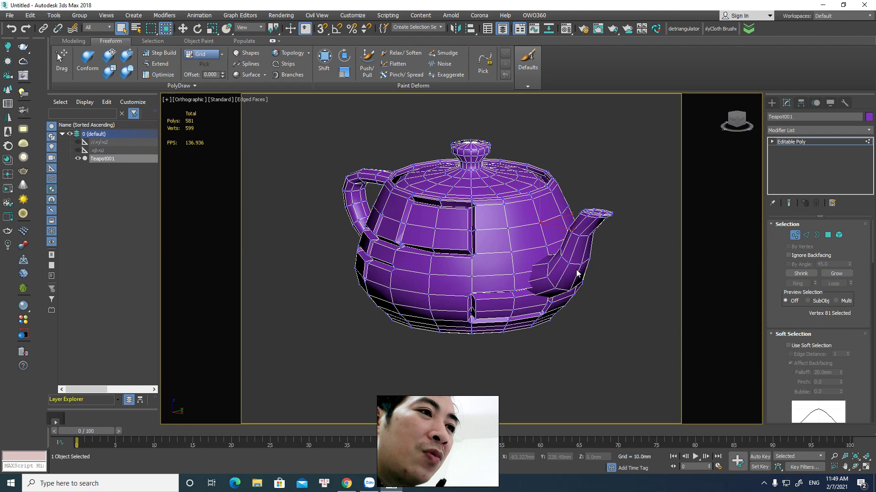
Step: Bring up the Bandicam recorder window from the system tray
middle_click_drag(620, 283, 619, 310, "alt")
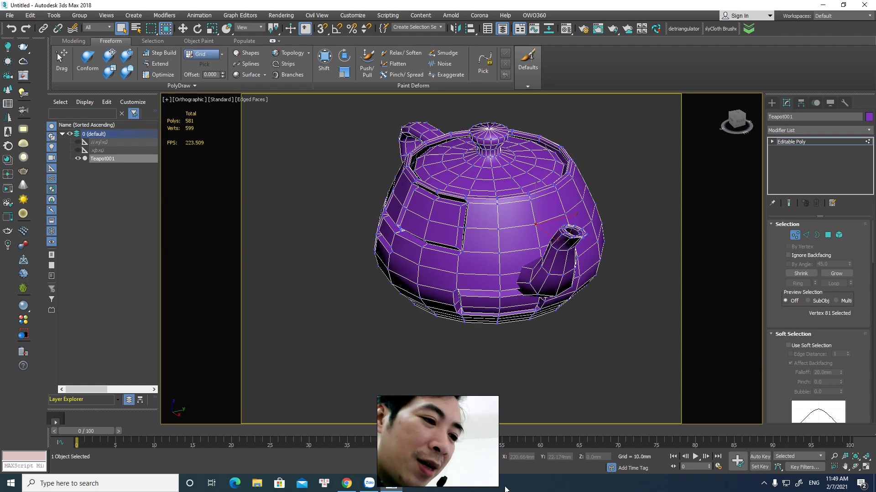
left_click(763, 483)
left_click(746, 446)
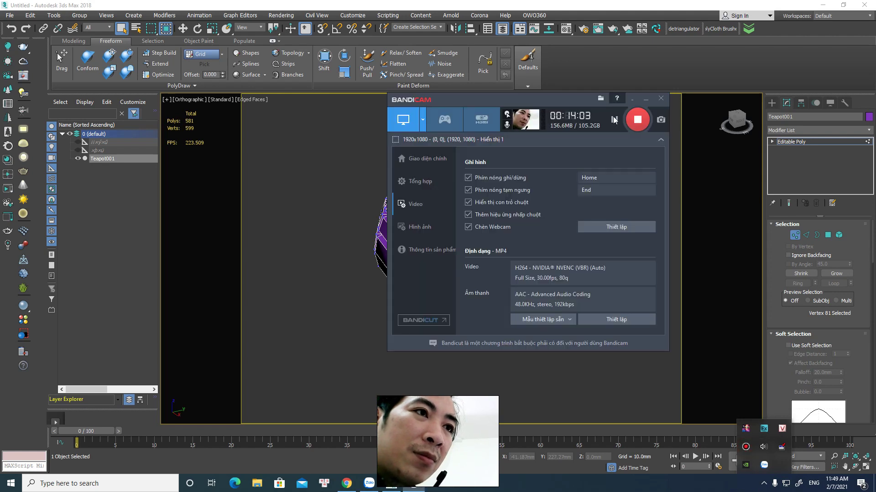
Step: Dismiss the tray popup and Bandicam window to return to the empty 3ds Max scene
left_click(614, 120)
left_click(632, 102)
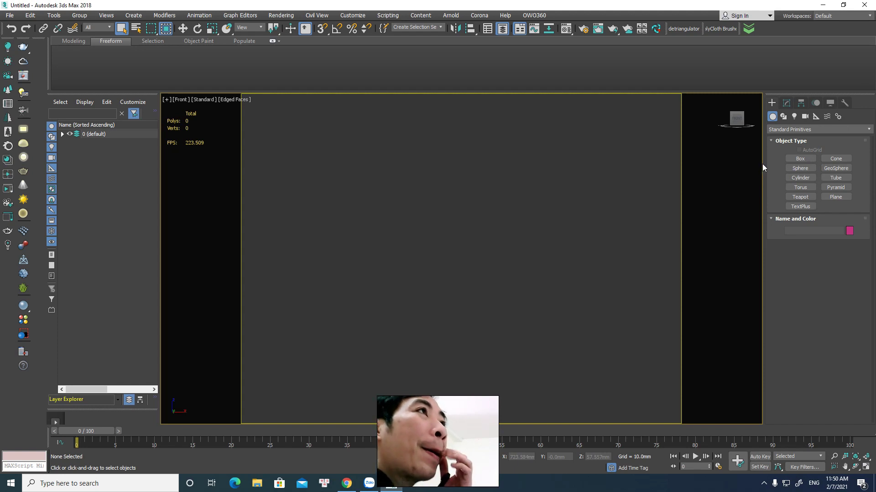
left_click(787, 103)
Step: Draw a large Rectangle spline in the Front view
left_click(771, 103)
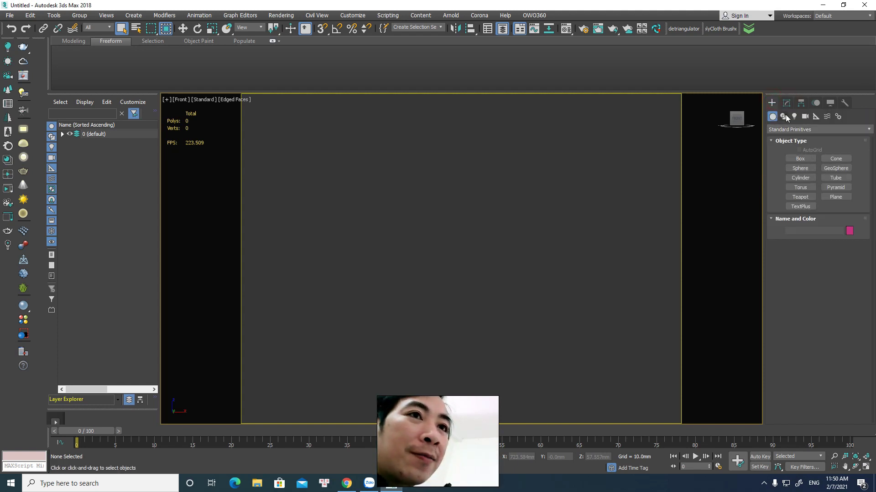
left_click(785, 117)
left_click(836, 166)
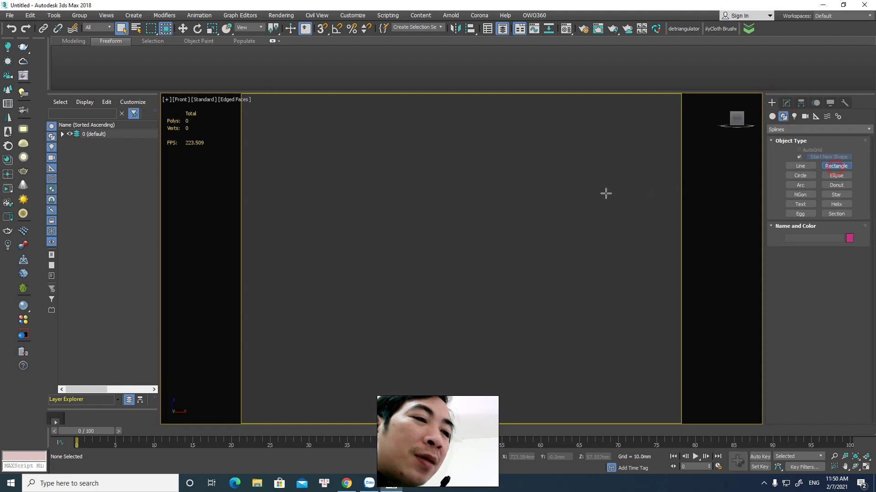
left_click_drag(373, 141, 462, 218)
left_click_drag(492, 246, 564, 348)
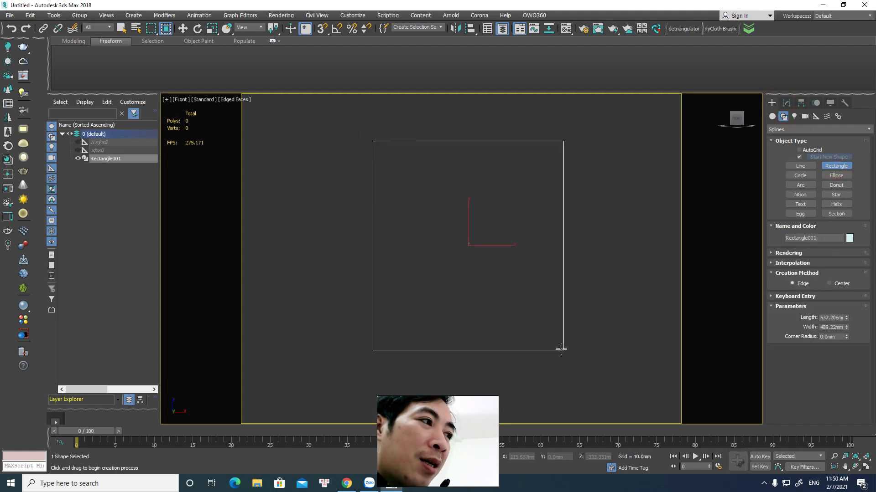
right_click(584, 250)
middle_click_drag(582, 248, 580, 233)
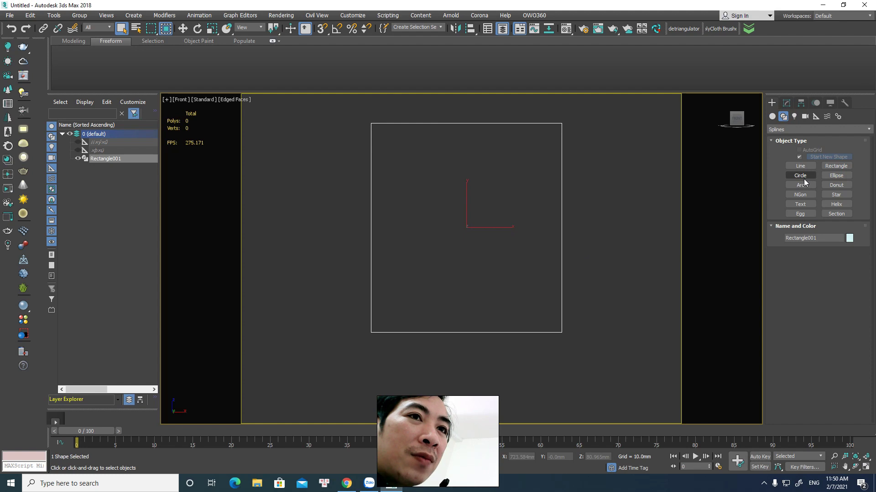
Step: Draw a small circle on the rectangle's top edge and clone it into five copies
left_click(800, 175)
left_click_drag(526, 168, 543, 170)
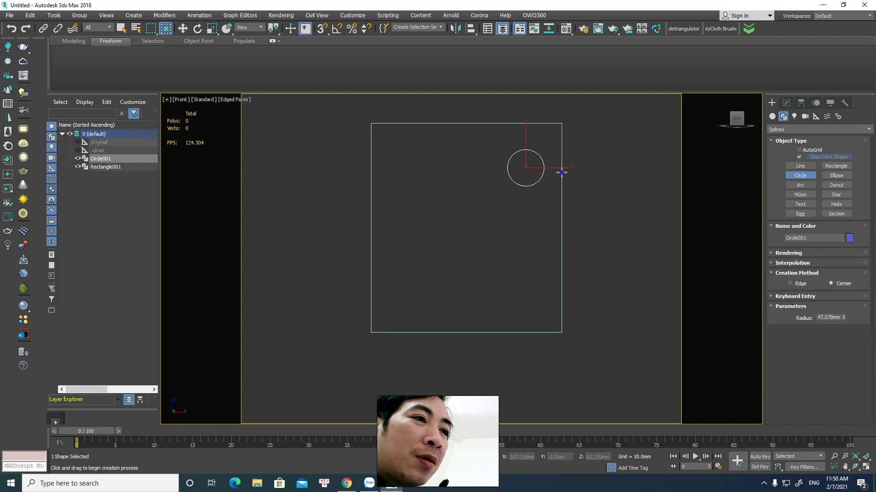
right_click(560, 172)
left_click(561, 172)
left_click_drag(538, 154, 476, 127)
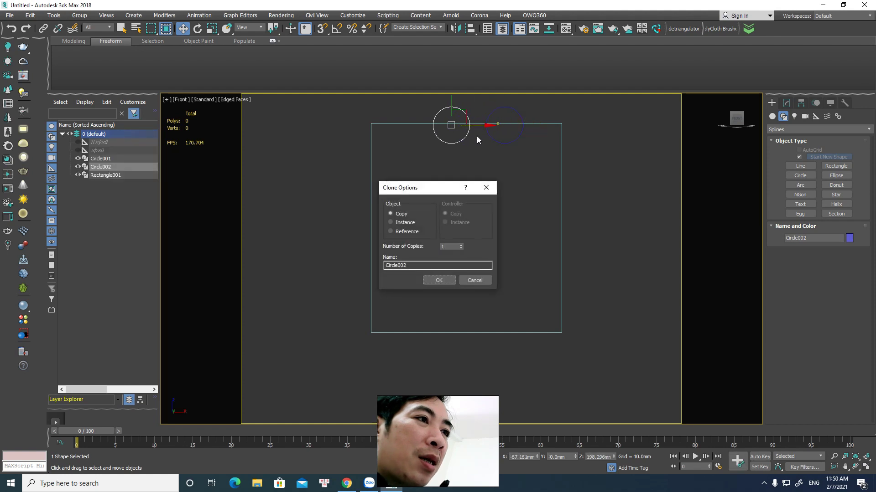
left_click(449, 280)
Step: Delete the two surplus circles and place the leftmost circle on the top-left corner
scroll(401, 138, "down", 3)
scroll(424, 133, "up", 2)
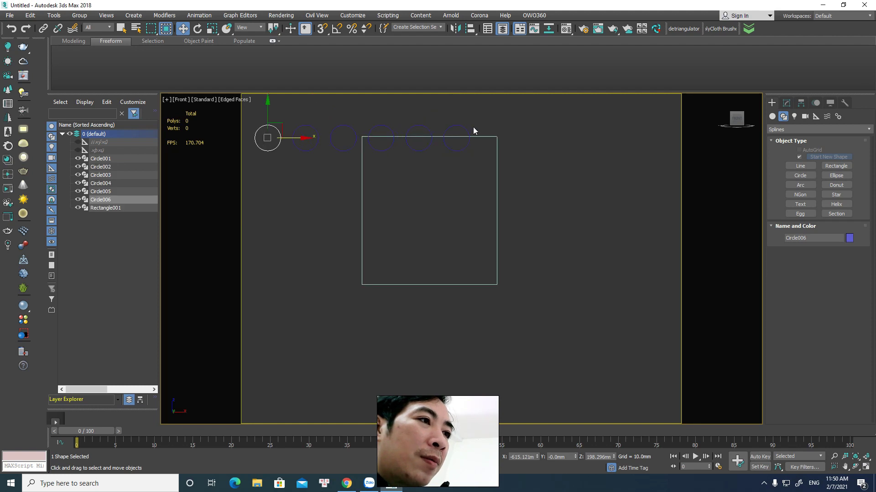
left_click_drag(385, 136, 385, 136)
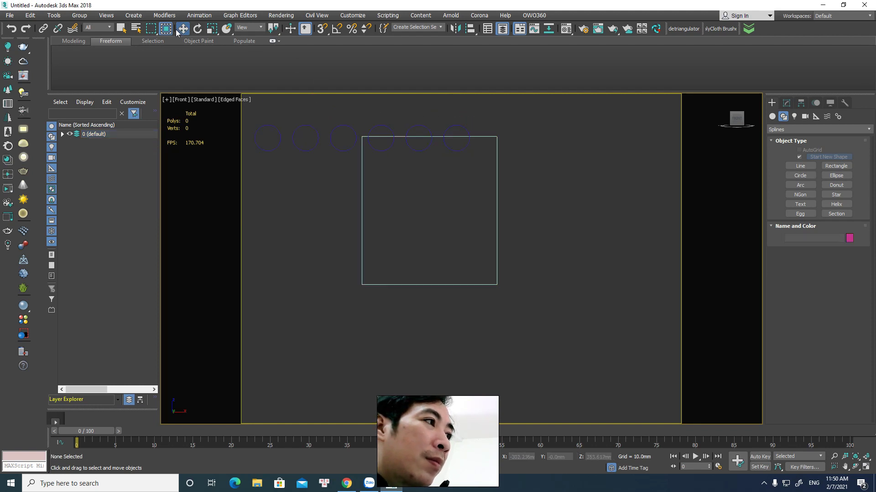
left_click_drag(389, 130, 399, 149)
middle_click_drag(400, 149, 451, 149)
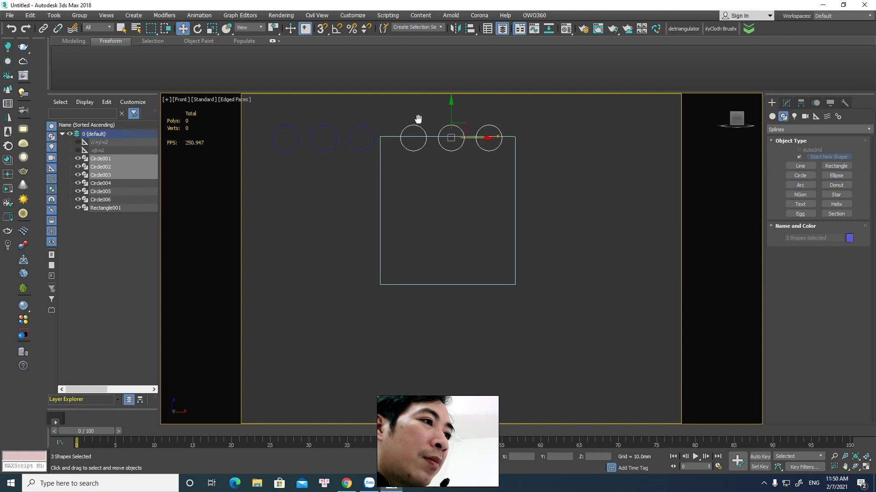
left_click_drag(395, 113, 365, 139)
left_click_drag(350, 108, 309, 163)
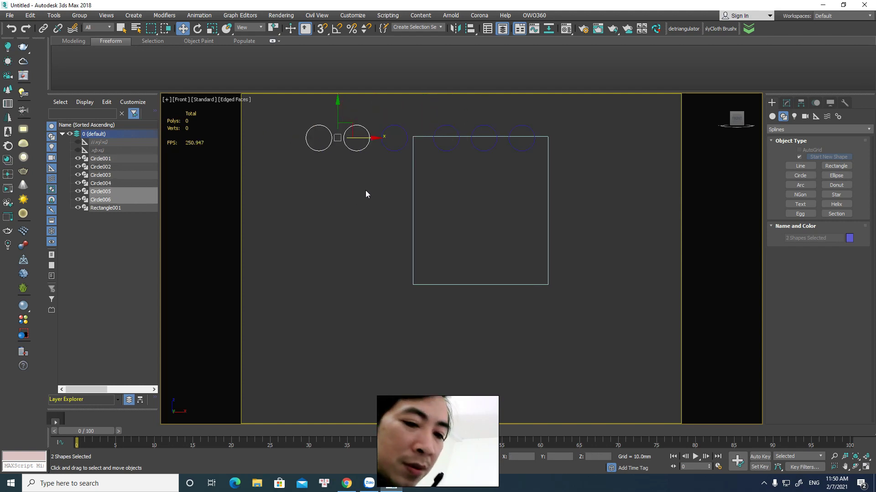
key("Delete")
left_click(394, 136)
left_click_drag(394, 130, 408, 153)
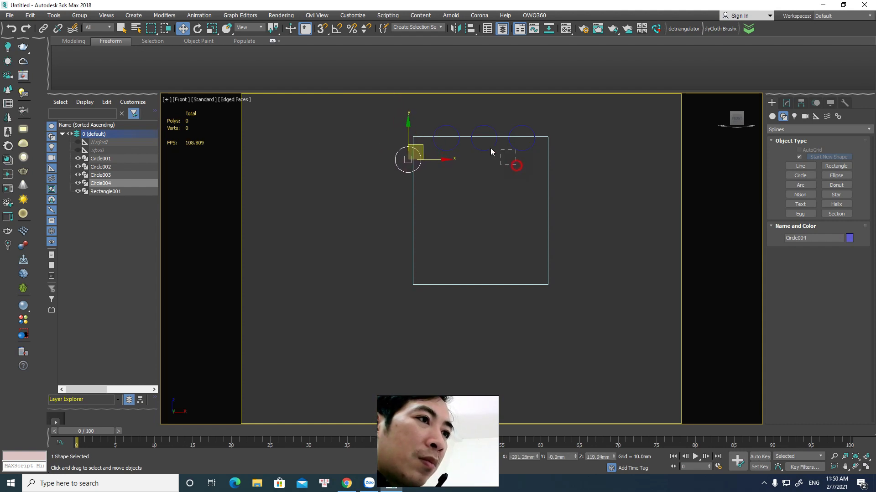
Step: Copy the three top circles to the bottom edge and the corner circle three times down the left edge
left_click_drag(440, 146, 440, 142)
left_click_drag(484, 106, 485, 251)
left_click(435, 281)
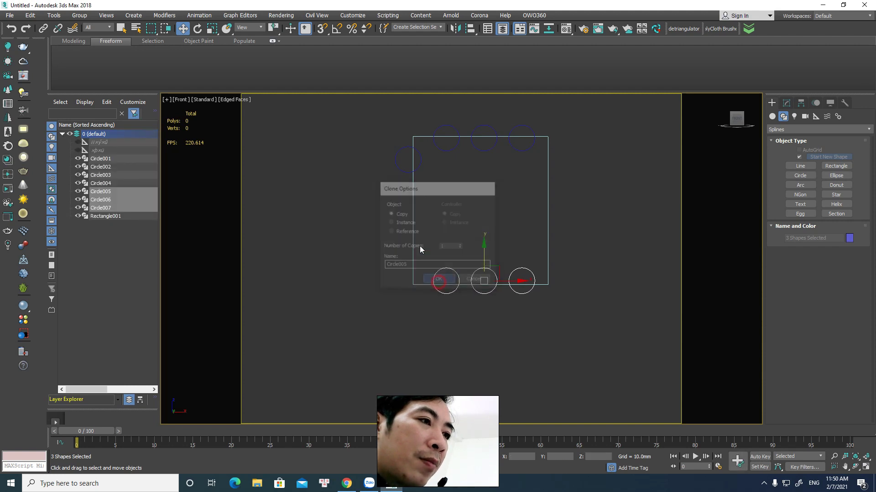
left_click(396, 160)
left_click_drag(409, 121, 410, 166)
left_click(462, 245)
left_click(439, 280)
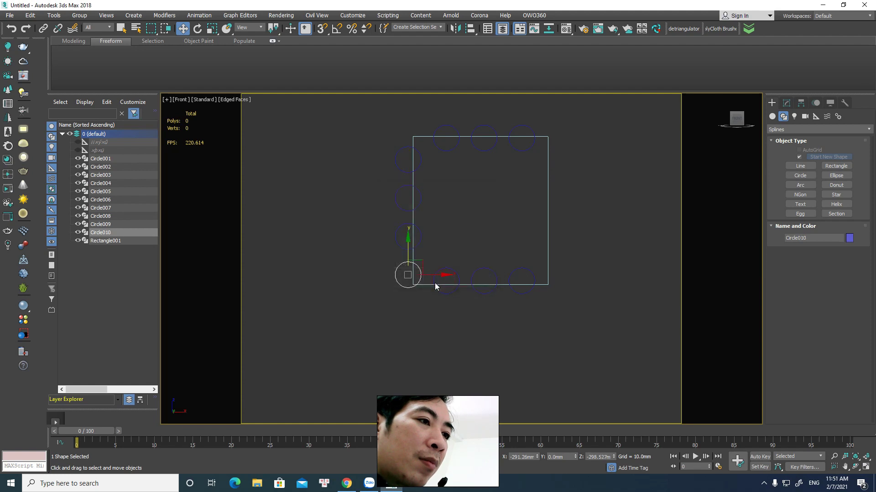
left_click_drag(410, 246, 412, 228)
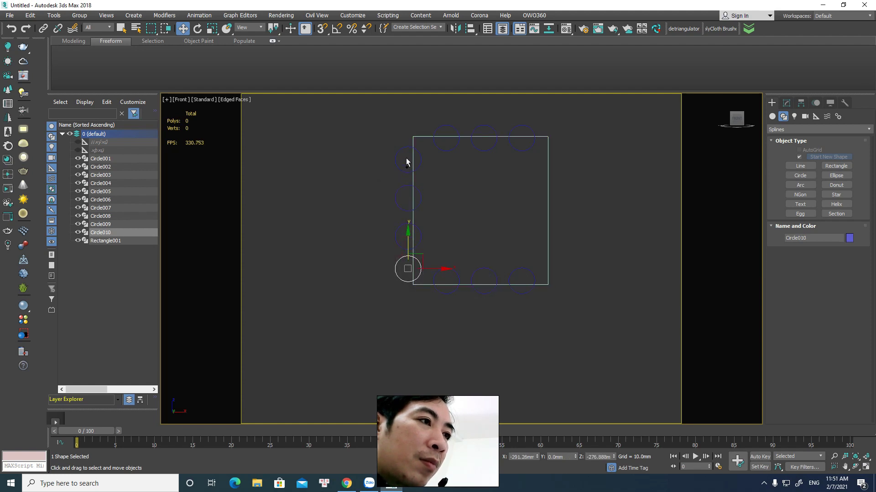
Step: Copy the four left-edge circles across to the right edge
left_click_drag(391, 276, 390, 274)
left_click_drag(433, 213, 610, 213)
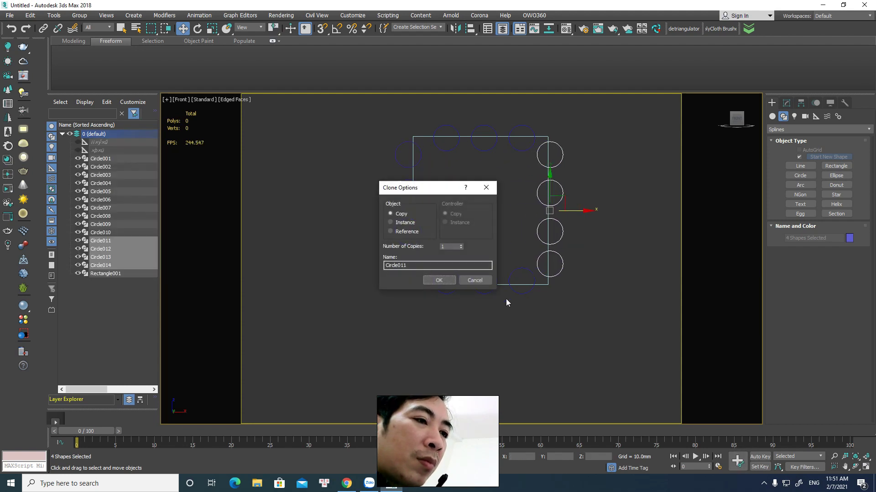
left_click(442, 280)
Step: Copy circles into the rectangle's interior, up to Circle018
left_click(514, 149)
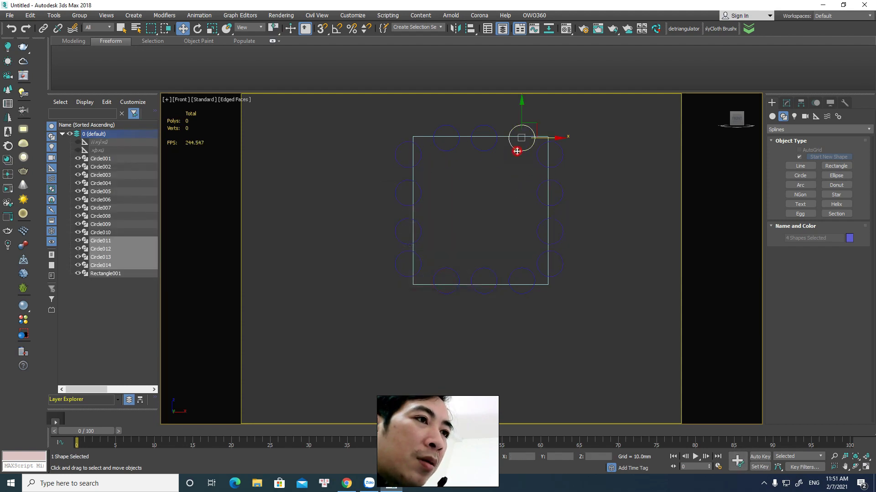
mouse_move(533, 125)
left_mouse_down("shift")
mouse_move(509, 174)
mouse_move(462, 217)
left_mouse_up("shift")
left_click(443, 278)
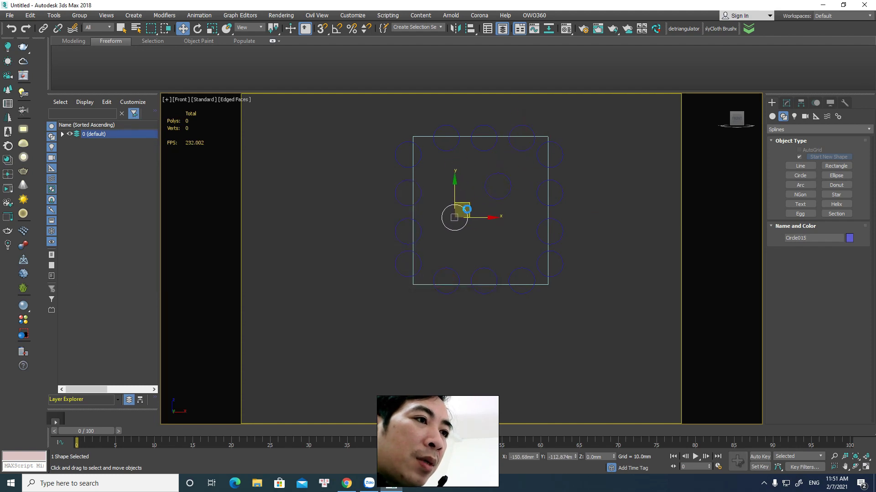
left_click(439, 281)
left_click_drag(459, 215, 506, 232, "shift")
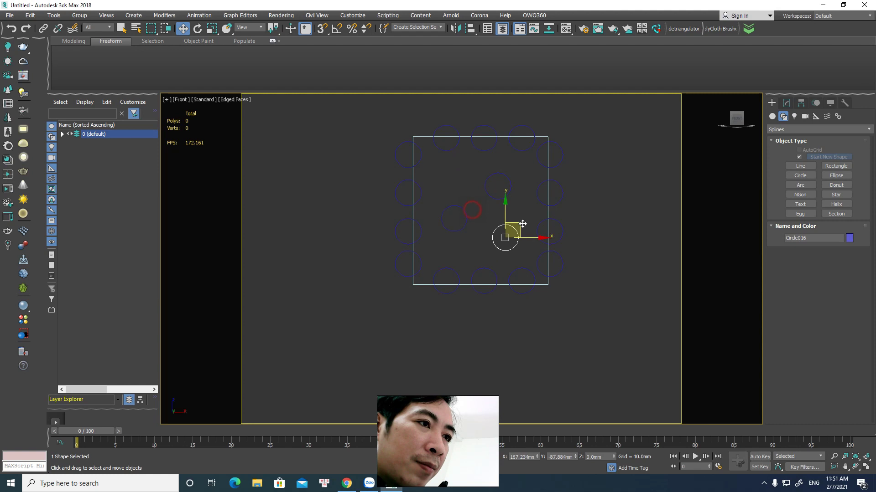
left_click(439, 279)
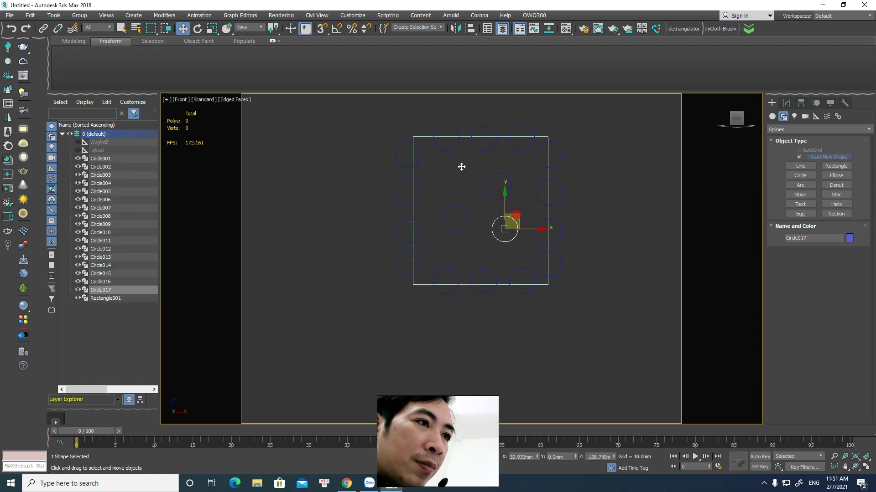
left_click_drag(506, 227, 455, 174, "shift")
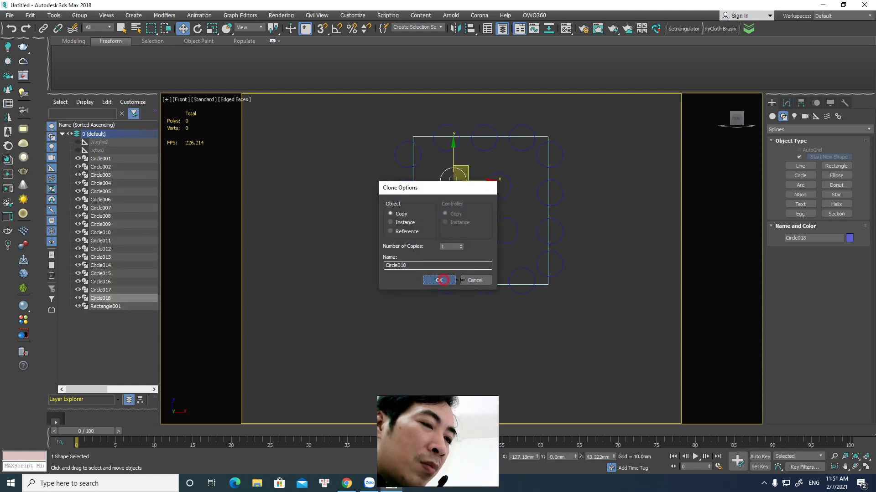
left_click(438, 281)
Step: Clear the circle selection and select Rectangle001
left_click(594, 238)
left_click(547, 153)
right_click(547, 153)
mouse_move(566, 257)
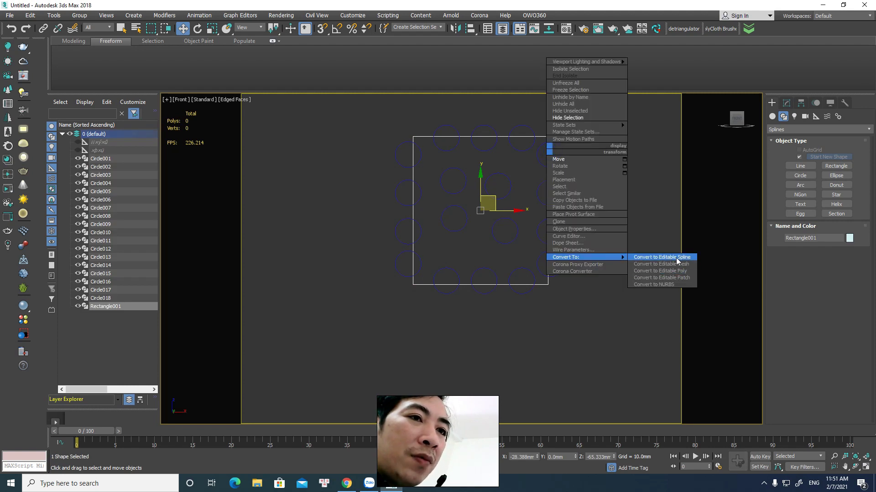
Step: Convert the rectangle to an Editable Spline and attach all circles Circle001–Circle018
left_click(676, 261)
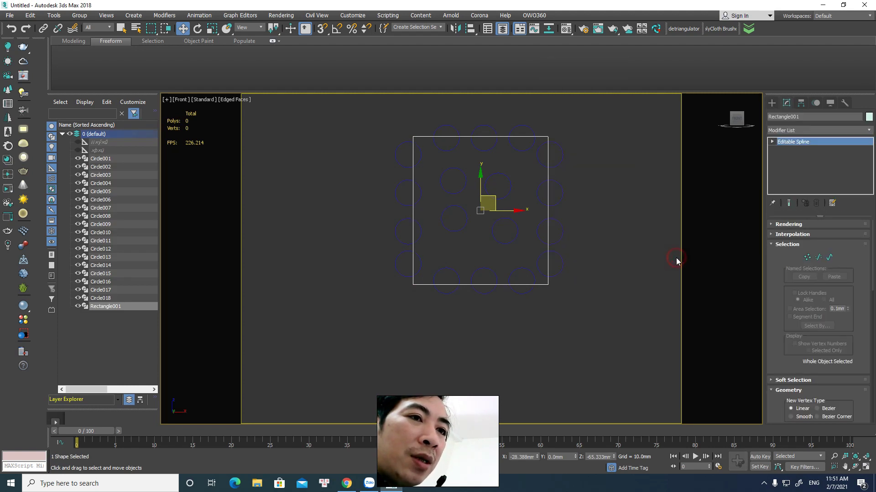
left_click(831, 257)
scroll(864, 303, "down", 5)
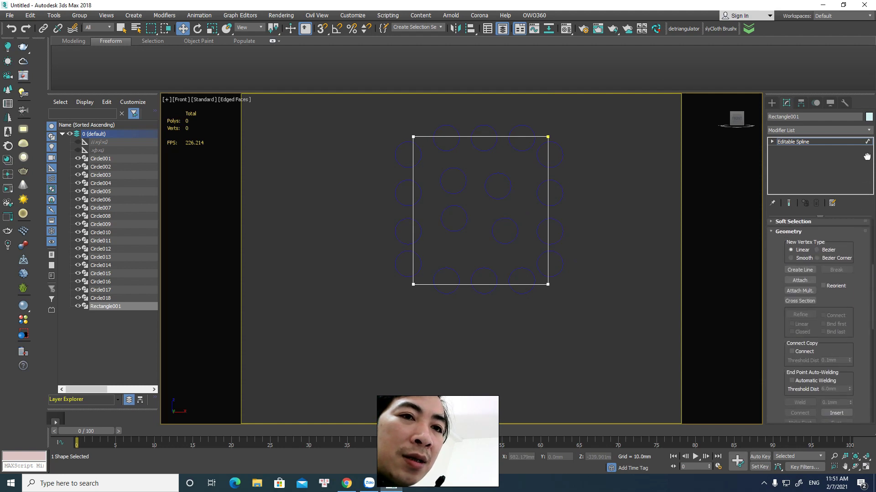
left_click(802, 281)
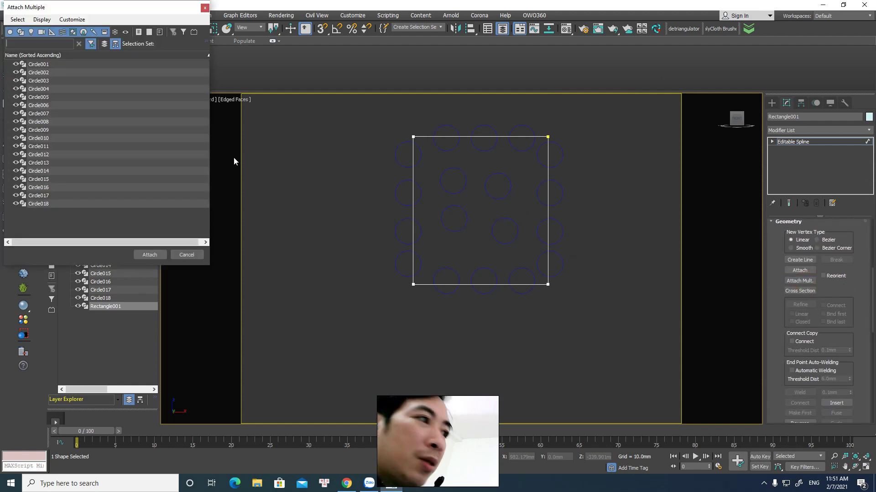
left_click(49, 65)
left_click(51, 204, "shift")
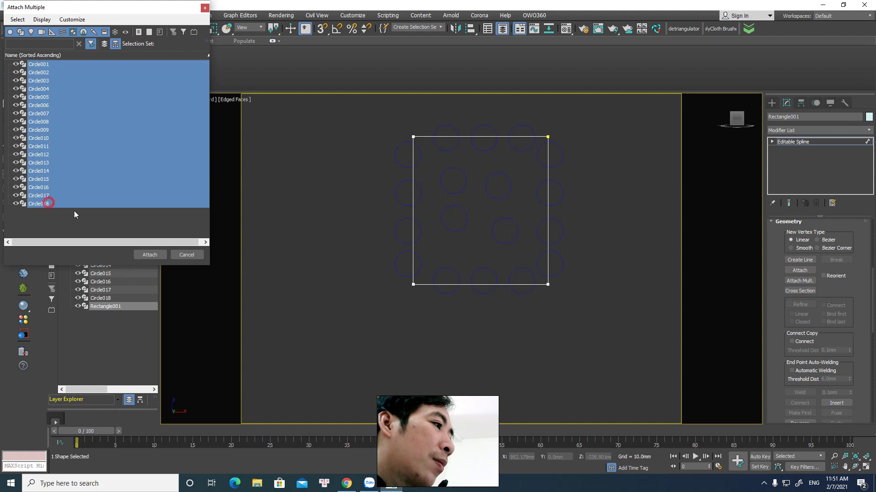
left_click(150, 254)
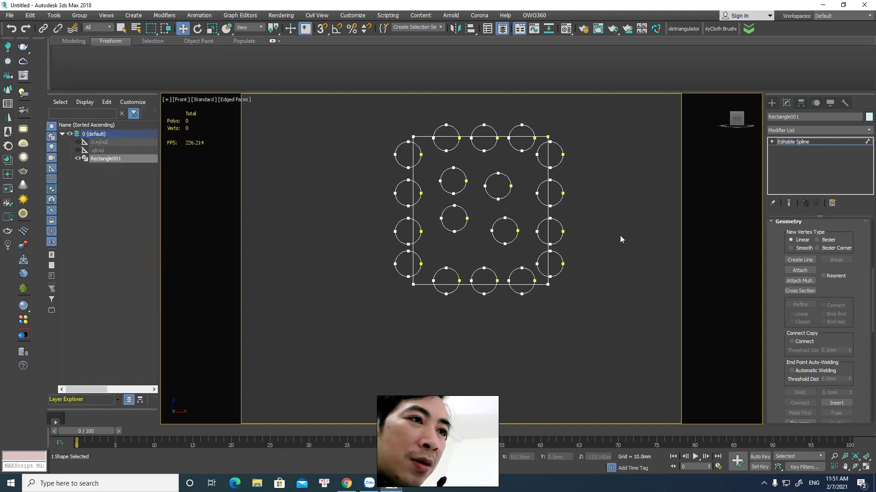
Step: Select the square outline spline and scroll the Geometry rollout down to Boolean
left_click(549, 154)
scroll(844, 248, "up", 3)
scroll(844, 248, "up", 2)
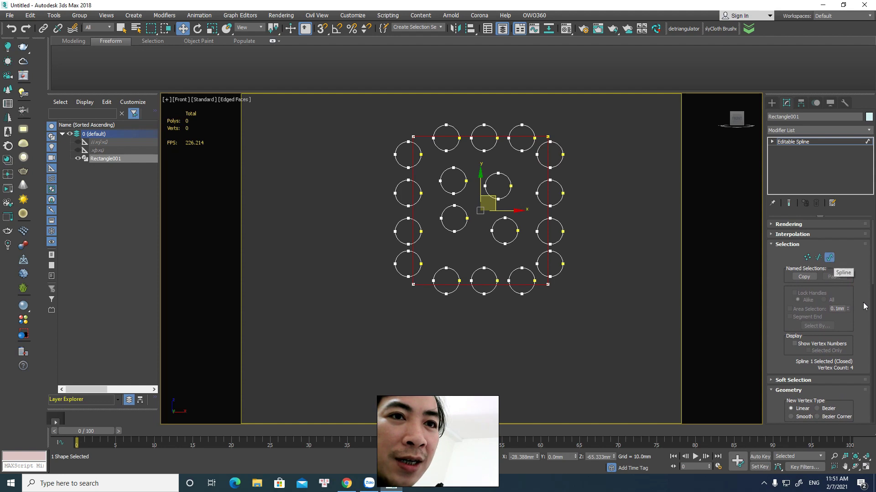
scroll(860, 334, "down", 3)
scroll(861, 334, "down", 2)
scroll(794, 337, "down", 2)
scroll(801, 297, "down", 3)
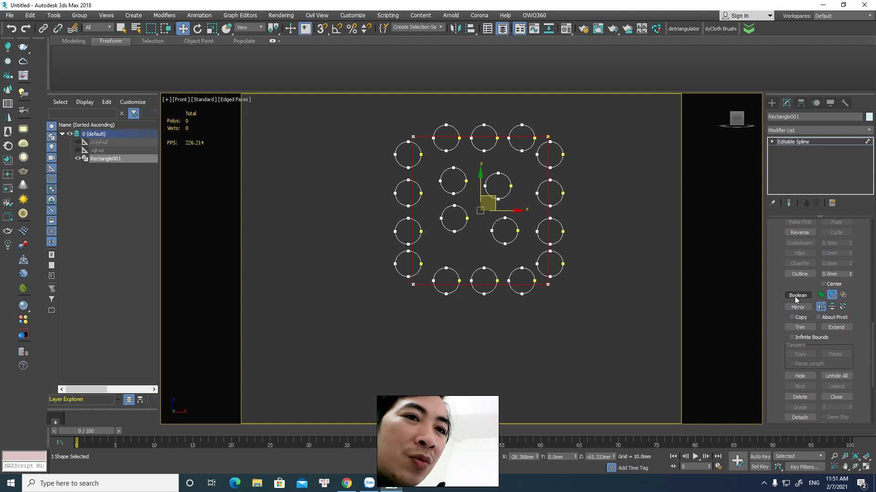
Step: Boolean-subtract the seven border circles from the square outline
left_click(797, 297)
left_click(561, 154)
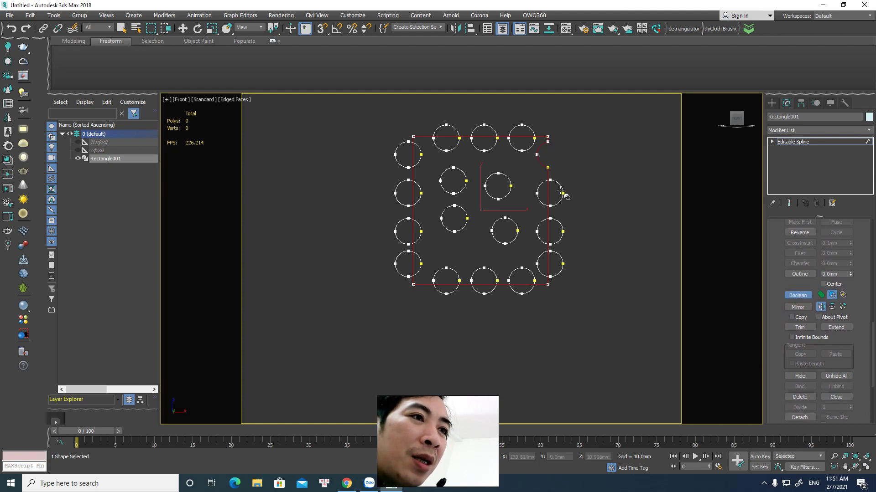
left_click(562, 232)
left_click(525, 292)
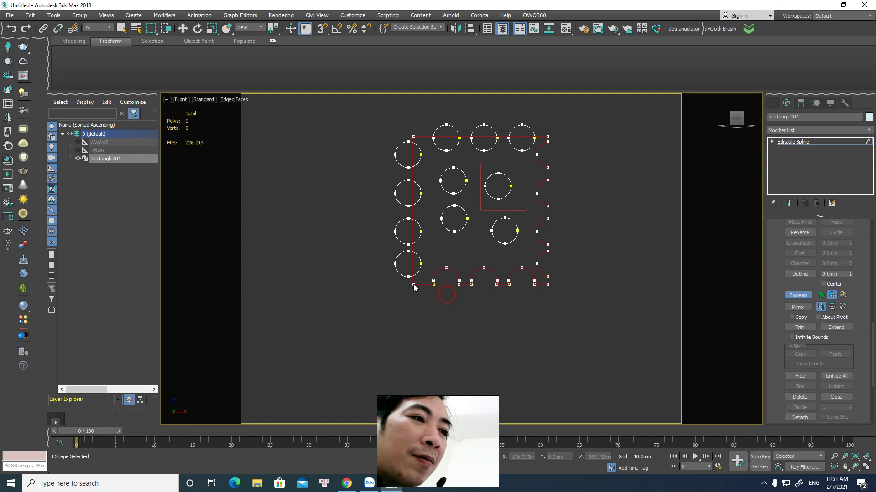
left_click(395, 267)
left_click(395, 234)
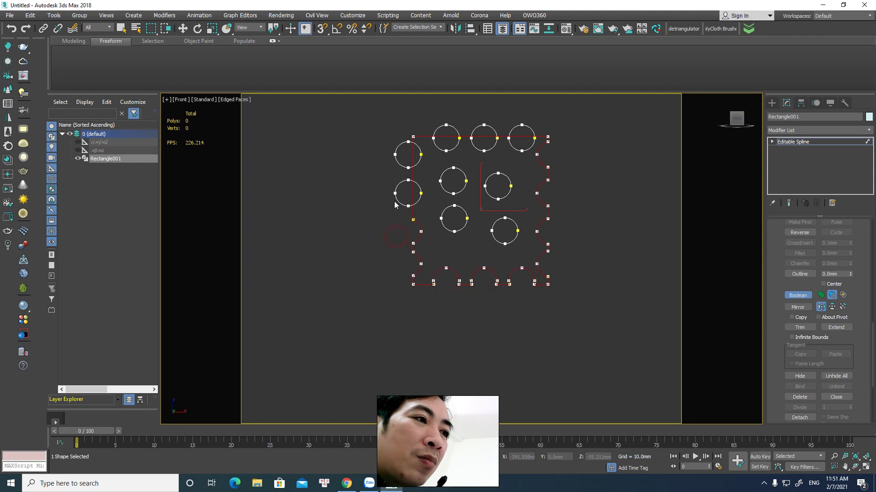
left_click(395, 155)
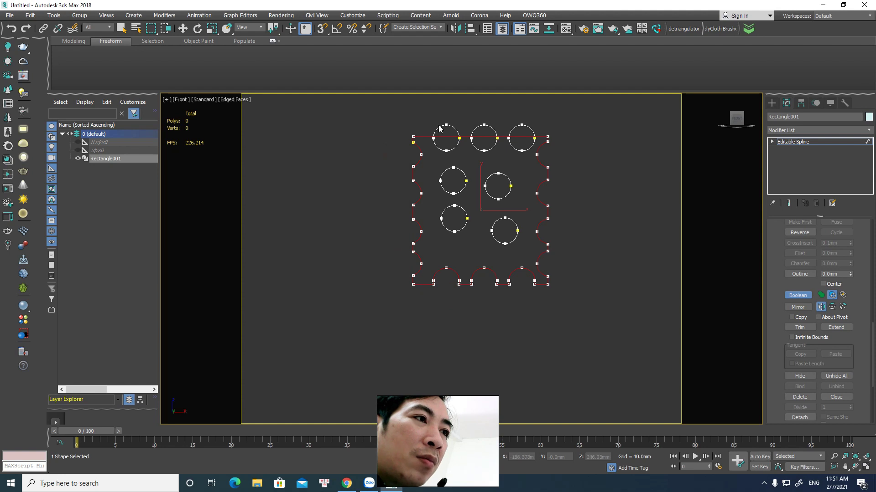
left_click(517, 124)
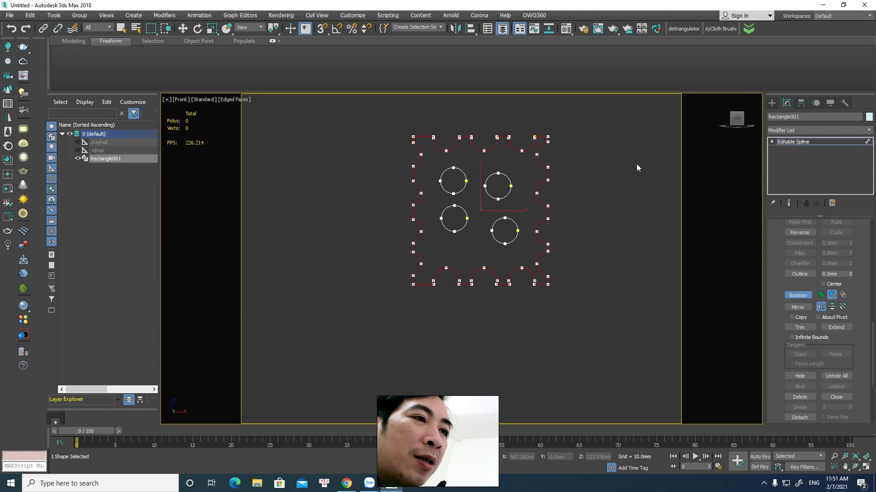
right_click(628, 161)
Step: Reselect the scalloped Rectangle001 and show its modifier stack
left_click(772, 103)
left_click(635, 188)
middle_click_drag(521, 210, 517, 234)
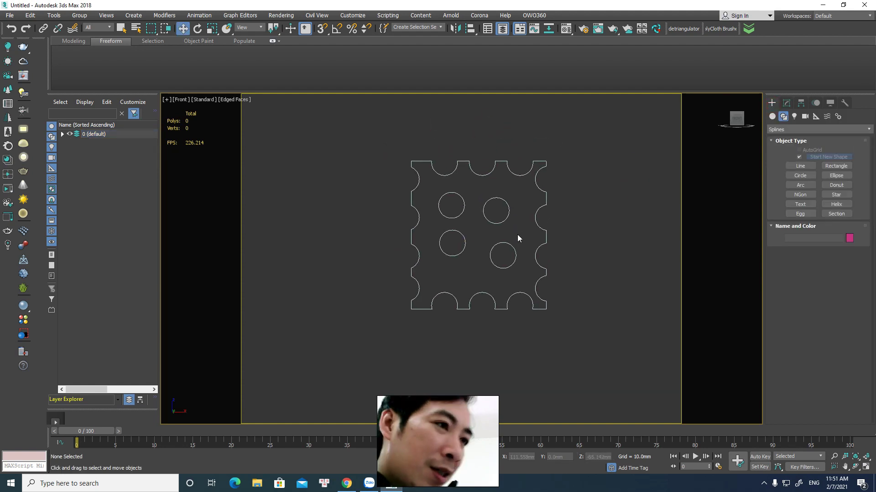
left_click(539, 183)
left_click(786, 103)
left_click(806, 135)
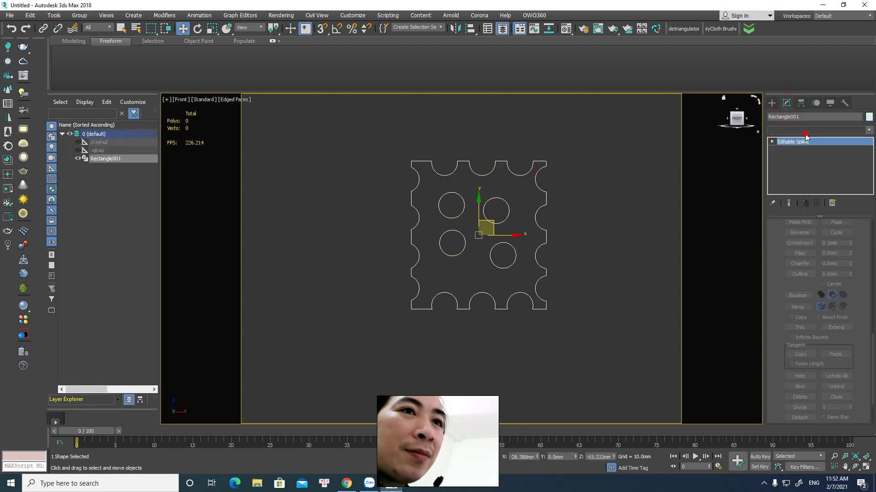
Step: Add an Extrude modifier with Amount 30.5mm to the scalloped shape
key("e")
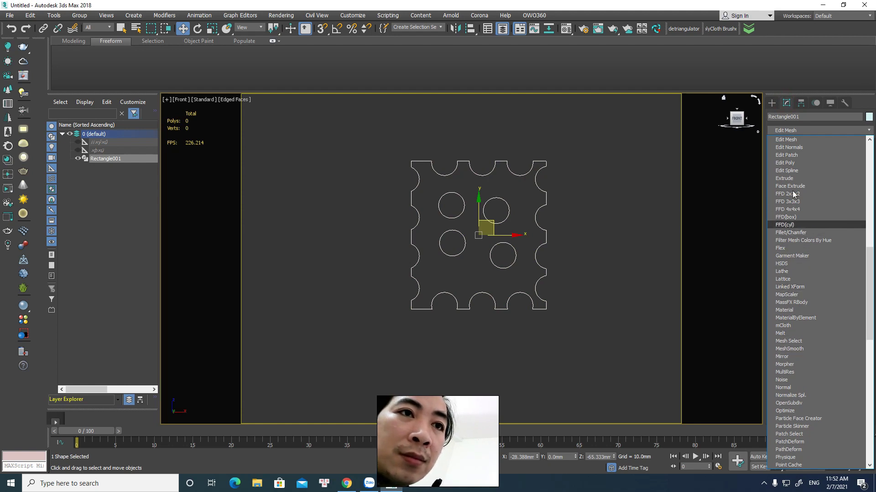
left_click(784, 178)
middle_click_drag(595, 270, 576, 288, "alt")
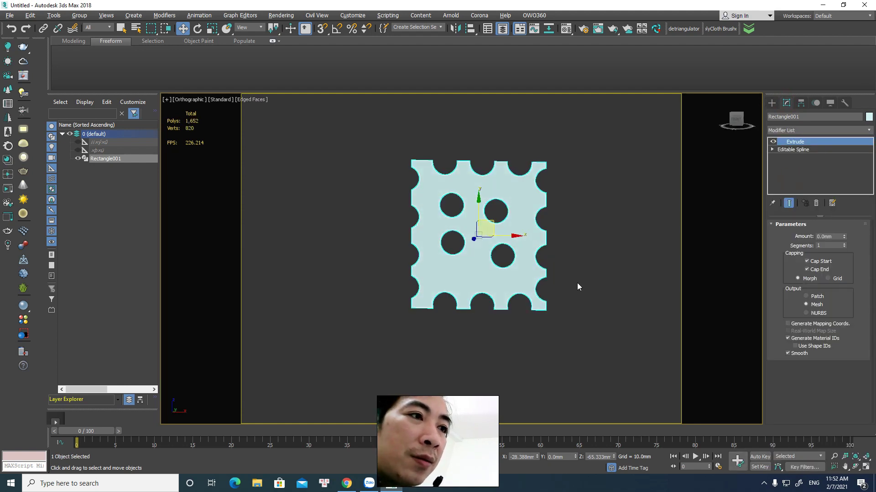
left_click_drag(844, 236, 848, 210)
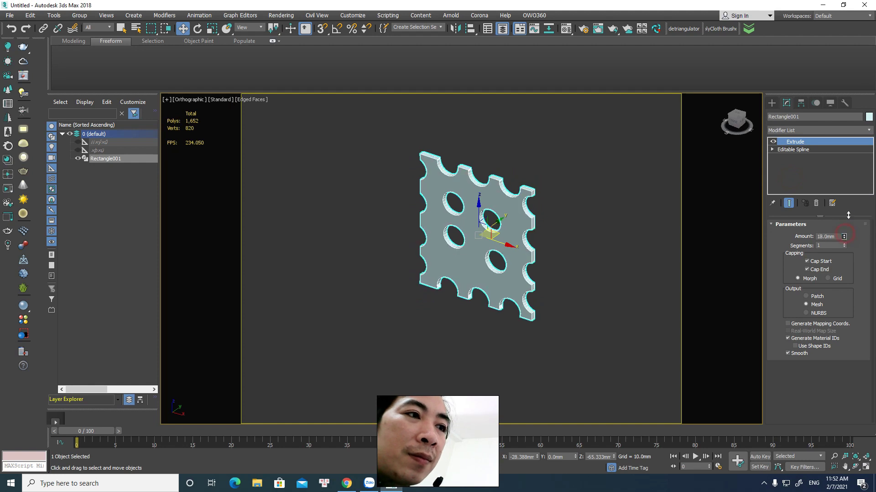
left_click(619, 238)
mouse_move(573, 248)
middle_mouse_down("alt")
mouse_move(619, 211)
mouse_move(557, 254)
middle_mouse_up("alt")
scroll(549, 239, "up", 5)
scroll(550, 237, "down", 5)
Step: Convert the extruded plate to an Editable Poly
left_click(547, 195)
right_click(547, 195)
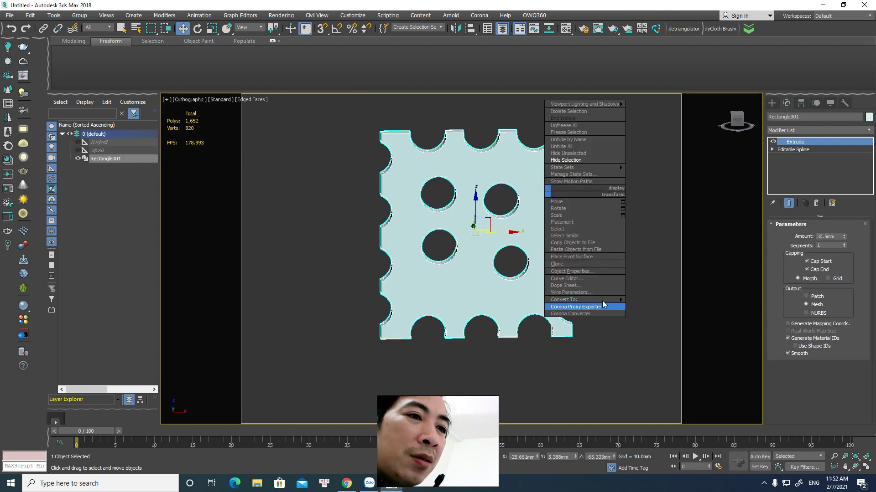
left_click(663, 297)
scroll(600, 241, "up", 3)
middle_click_drag(600, 242, 597, 264)
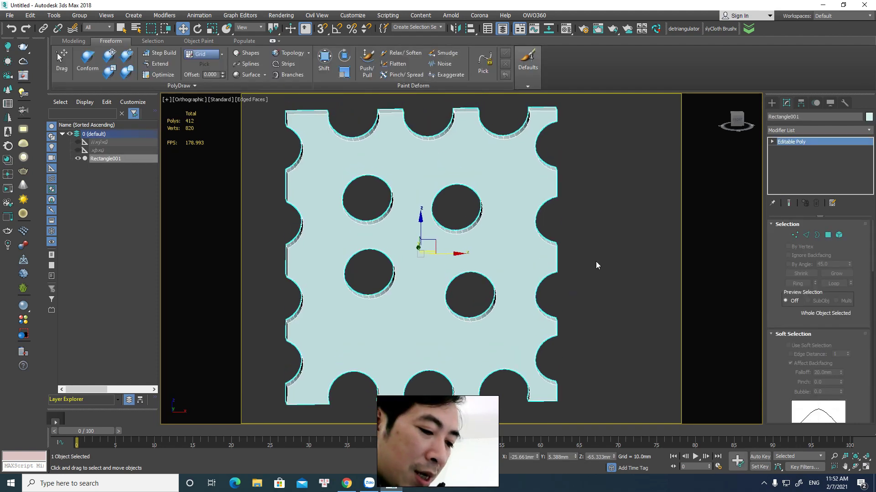
Step: Zoom in on the plate in Front view and orbit to see the hole walls
key("f")
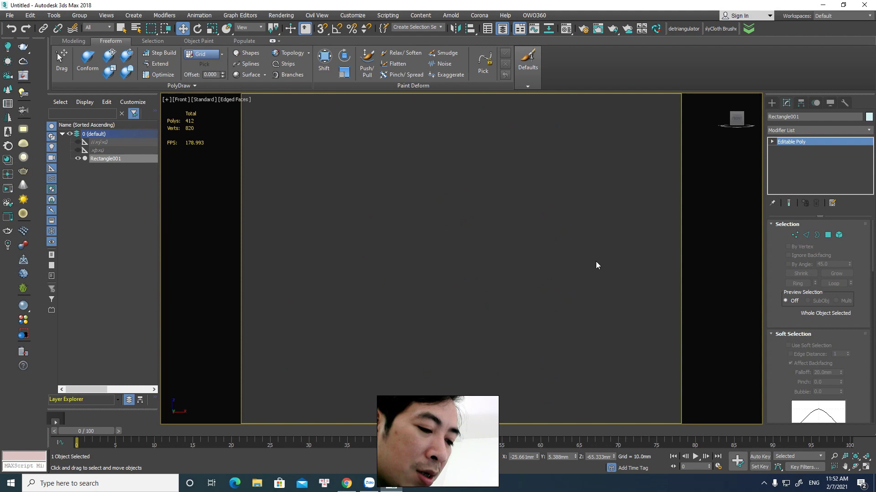
scroll(573, 258, "up", 3)
scroll(491, 256, "up", 3)
scroll(478, 218, "up", 2)
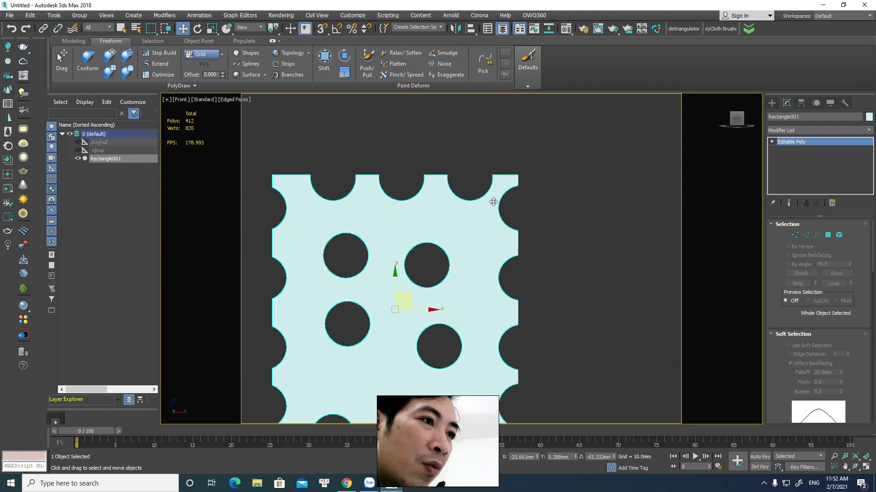
scroll(439, 202, "up", 3)
scroll(414, 202, "down", 4)
scroll(447, 209, "up", 2)
scroll(588, 223, "down", 2)
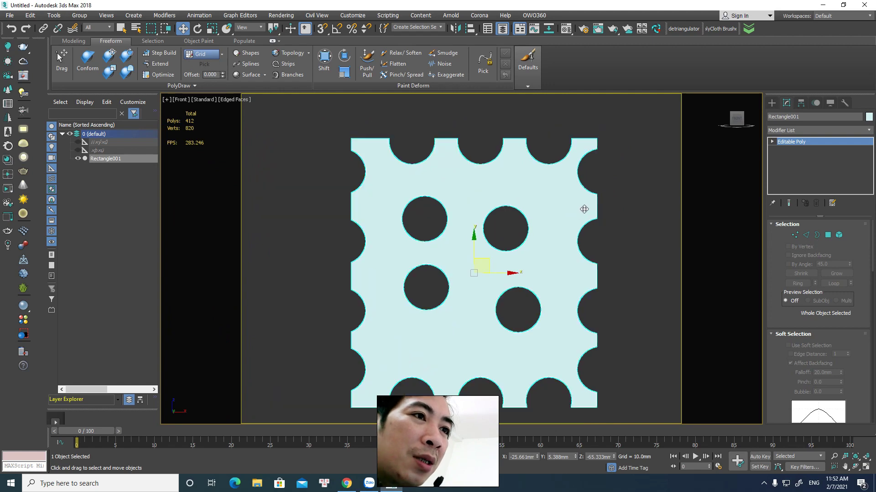
scroll(584, 182, "up", 2)
middle_click_drag(586, 217, 569, 204, "alt")
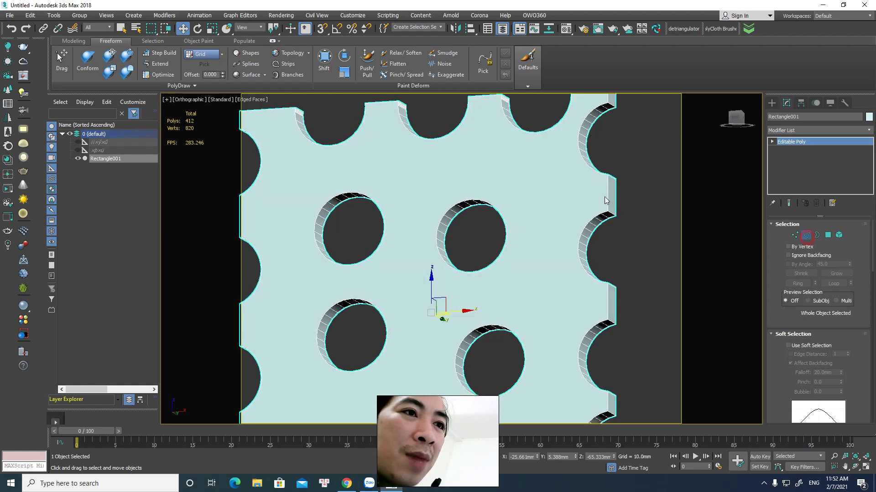
Step: Enter Edge mode and test rim-edge selections from left and angled views
key("2")
left_click(605, 183)
left_click(588, 169, "ctrl")
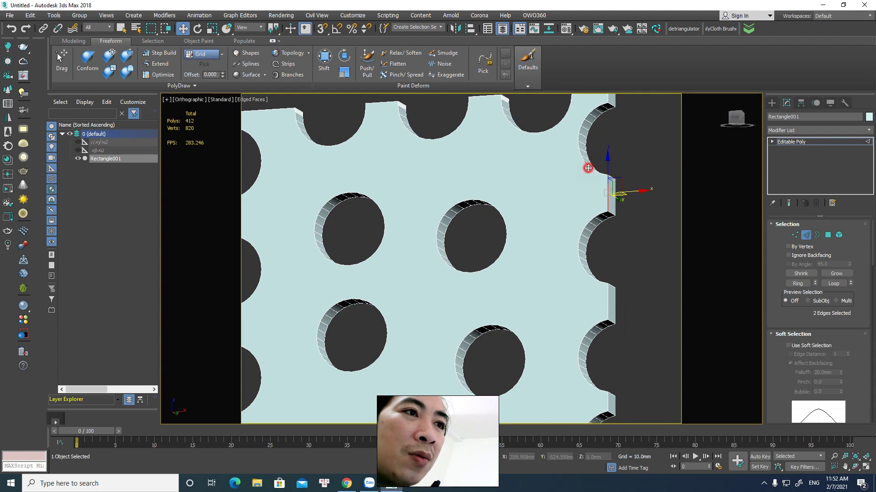
scroll(591, 163, "down", 2)
middle_click_drag(591, 163, 612, 250, "alt")
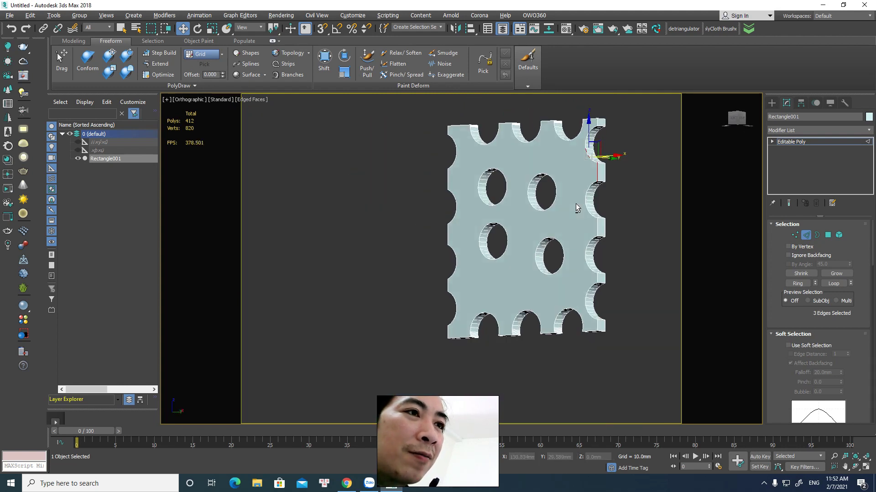
key("l")
scroll(612, 250, "down", 3)
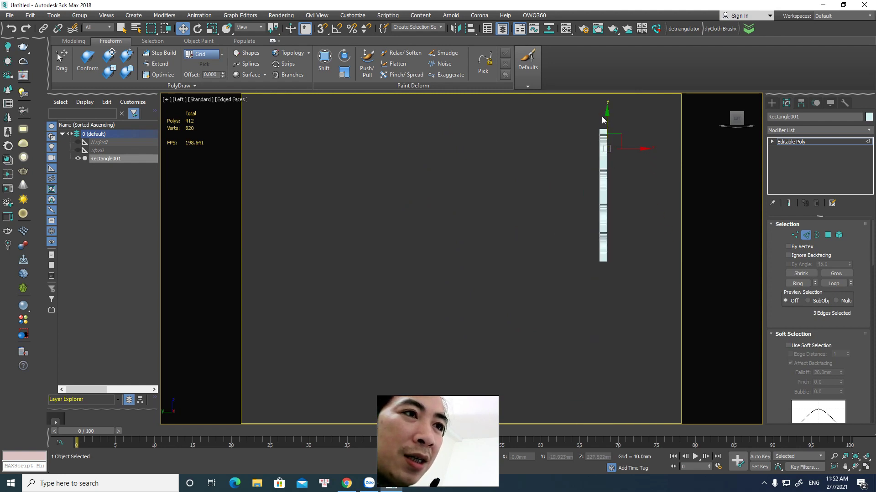
key("ctrl+a")
mouse_move(627, 291)
middle_mouse_down("alt")
mouse_move(624, 299)
mouse_move(530, 300)
mouse_move(571, 301)
mouse_move(561, 296)
middle_mouse_up("alt")
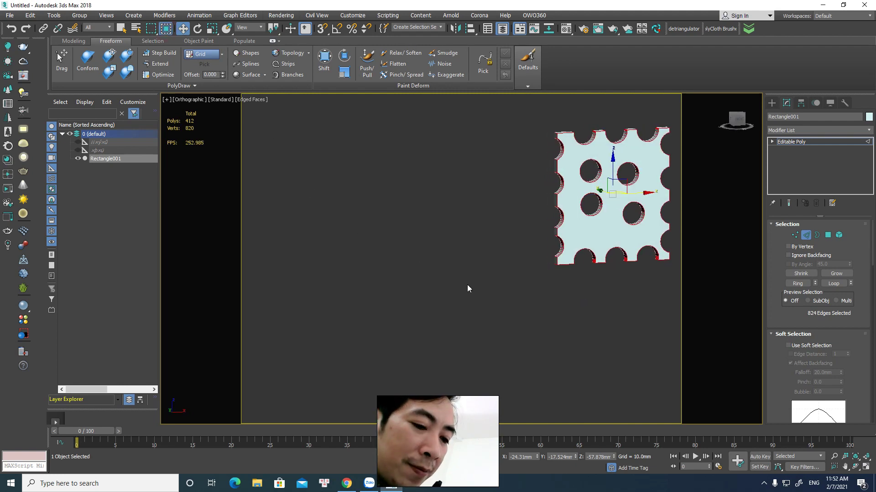
key("l")
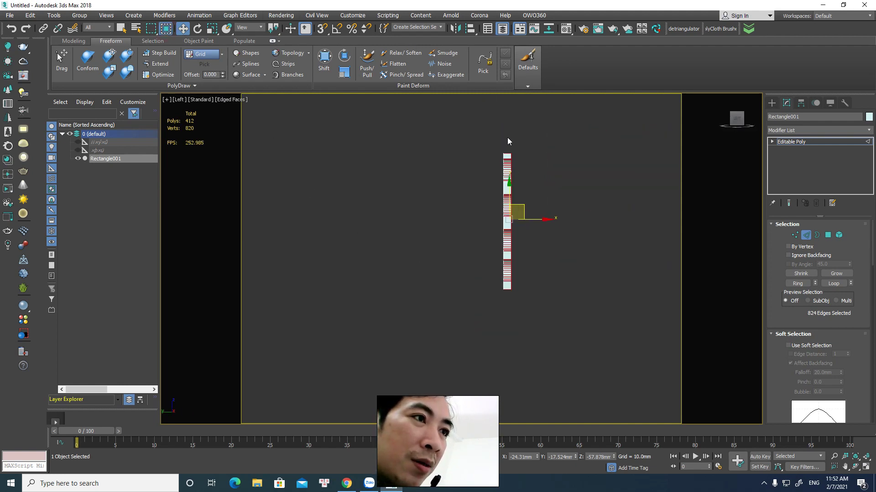
mouse_move(545, 323)
middle_mouse_down("alt")
mouse_move(499, 321)
mouse_move(572, 300)
mouse_move(514, 246)
mouse_move(524, 254)
mouse_move(530, 234)
mouse_move(555, 219)
mouse_move(536, 226)
middle_mouse_up("alt")
scroll(524, 251, "up", 3)
scroll(525, 255, "up", 1)
Step: Pick two hole-wall edges, then clear the selection and inspect the plate's thickness
left_click(518, 220)
left_click(519, 210, "ctrl")
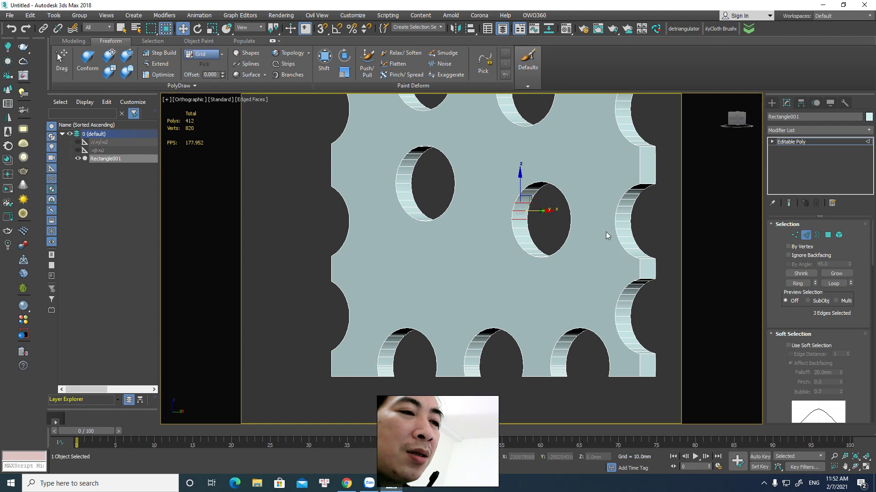
left_click(557, 222)
middle_click_drag(554, 232, 552, 241, "alt")
scroll(552, 241, "up", 2)
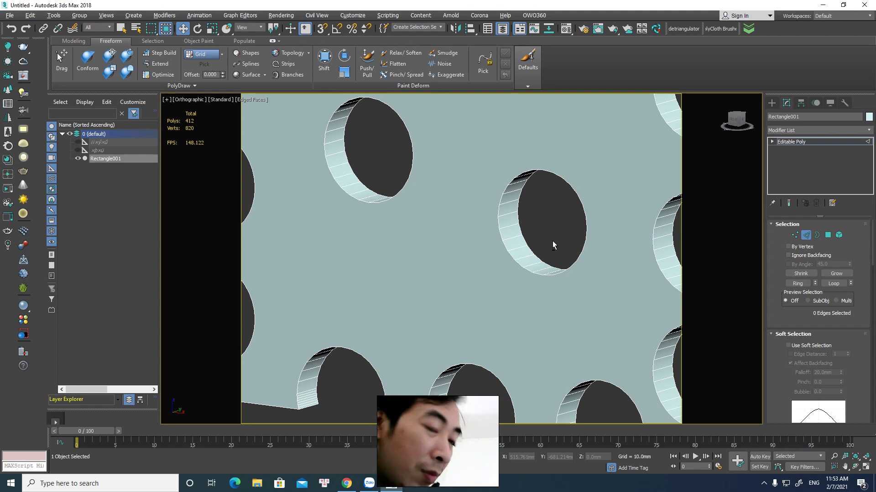
scroll(551, 241, "down", 3)
middle_click_drag(549, 256, 541, 270)
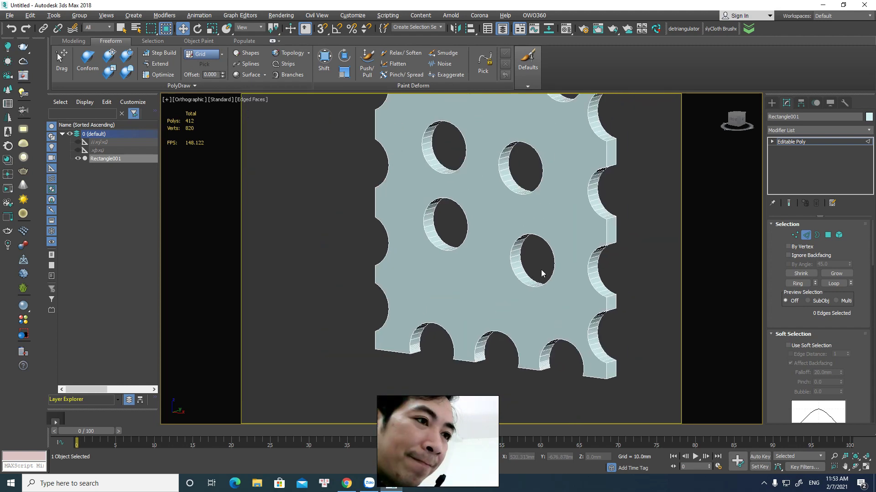
scroll(540, 271, "up", 2)
Step: Select every side-wall polygon by picking the plate's front and back faces and inverting
key("4")
left_click(570, 237)
mouse_move(614, 281)
middle_mouse_down("alt")
mouse_move(538, 285)
mouse_move(504, 262)
middle_mouse_up("alt")
left_click(549, 307)
middle_click_drag(549, 307, 648, 310, "alt")
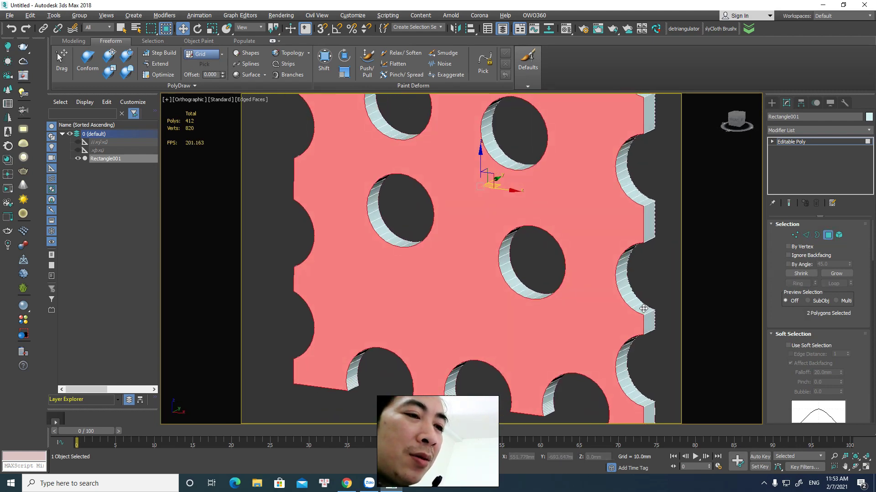
key("ctrl+i")
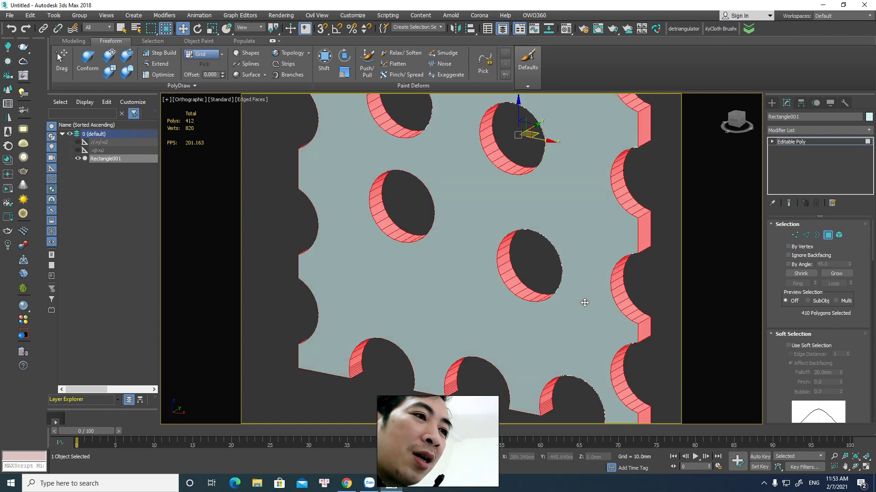
middle_click_drag(543, 286, 543, 270, "alt")
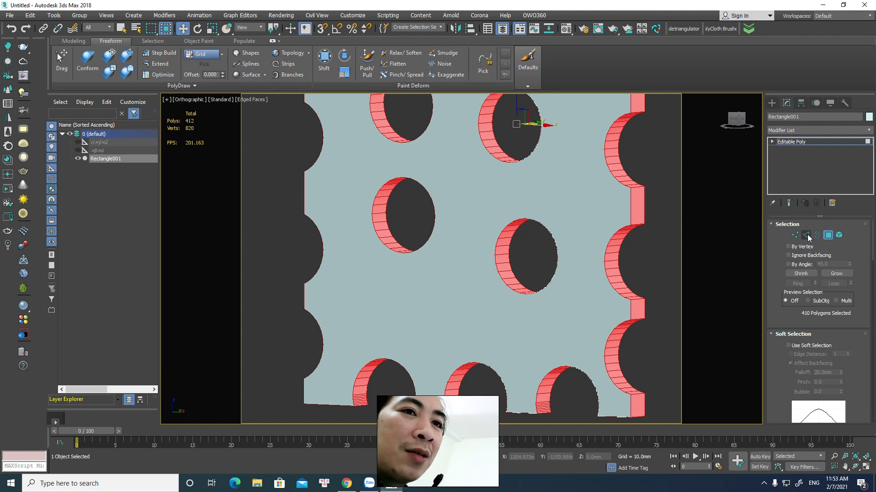
Step: Clear the edges and convert the 410 hole-wall polygons to an edge selection
key("2")
middle_click_drag(593, 260, 448, 252, "alt")
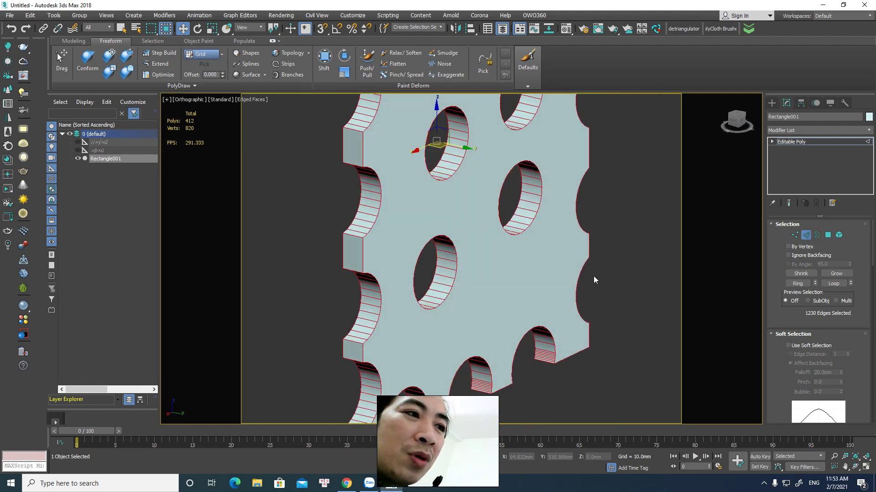
left_click(620, 289)
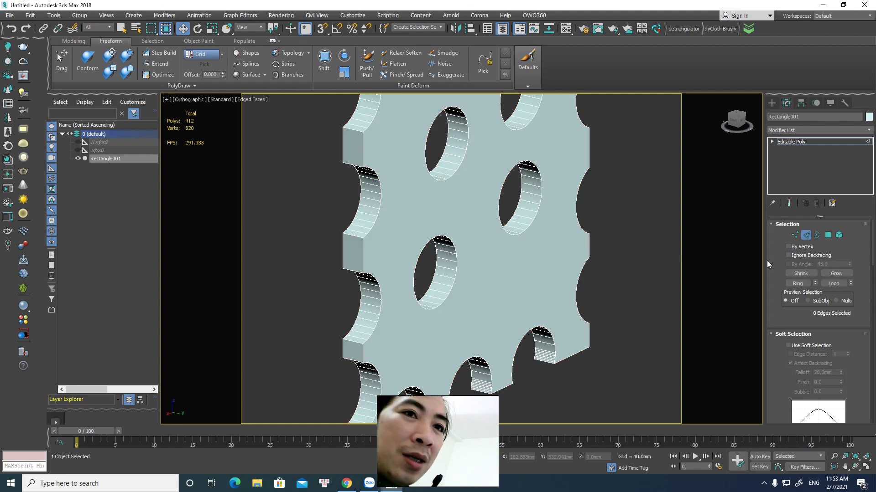
left_click(831, 237)
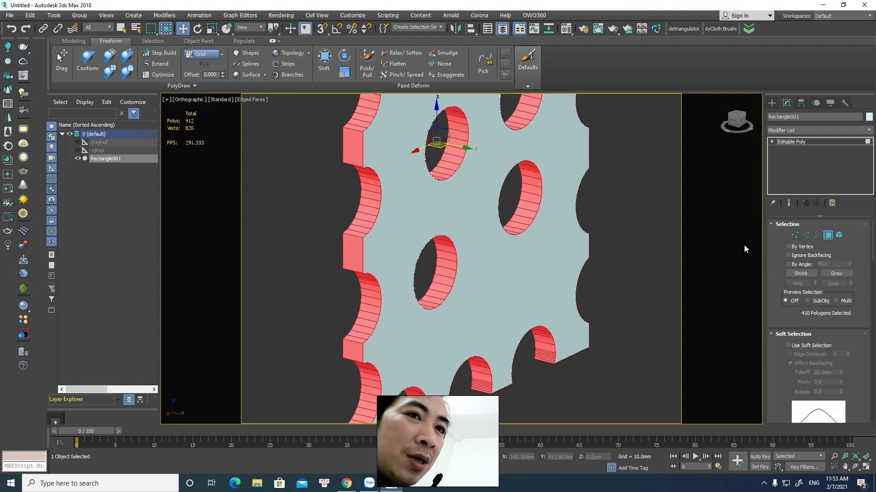
left_click(806, 235)
Step: Apply the right-click edge operation (e.g. Chamfer) to give the hole walls sawtooth ridges
mouse_move(442, 284)
middle_mouse_down("alt")
mouse_move(576, 232)
mouse_move(602, 238)
mouse_move(587, 227)
middle_mouse_up("alt")
middle_click_drag(478, 213, 498, 267)
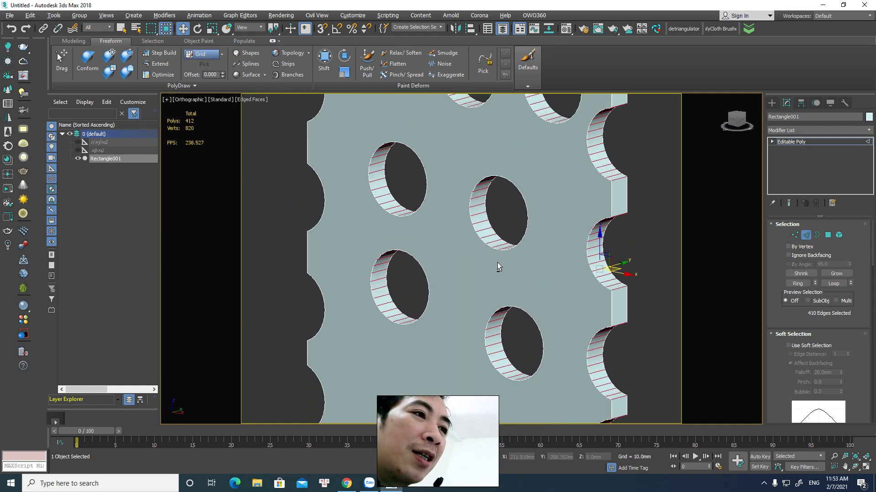
scroll(492, 215, "up", 3)
middle_click_drag(492, 214, 486, 222)
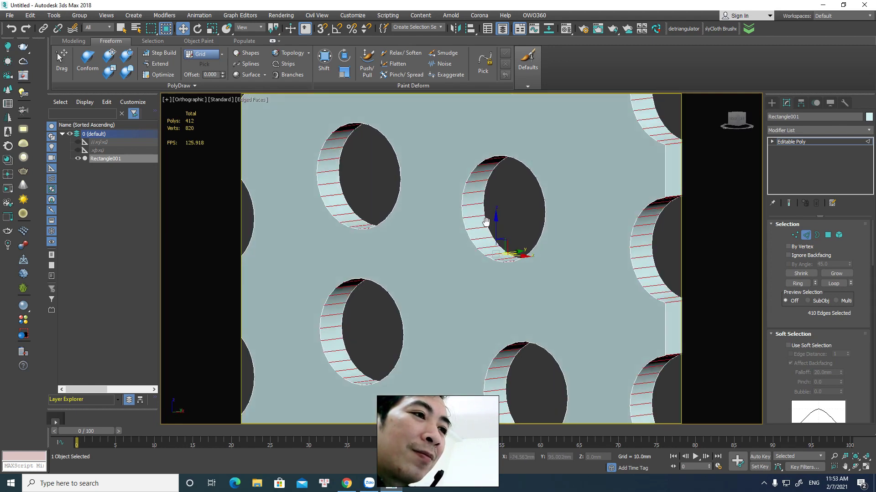
scroll(492, 225, "up", 3)
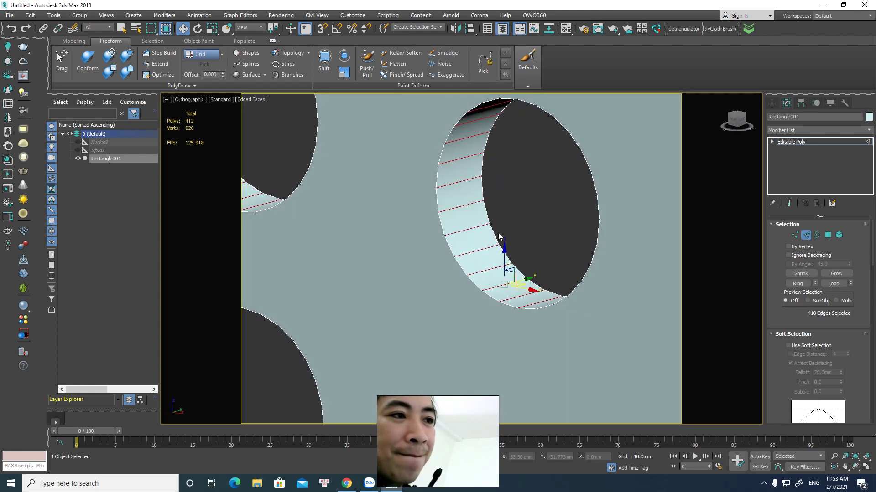
scroll(499, 236, "up", 2)
right_click(457, 204)
left_click(381, 250)
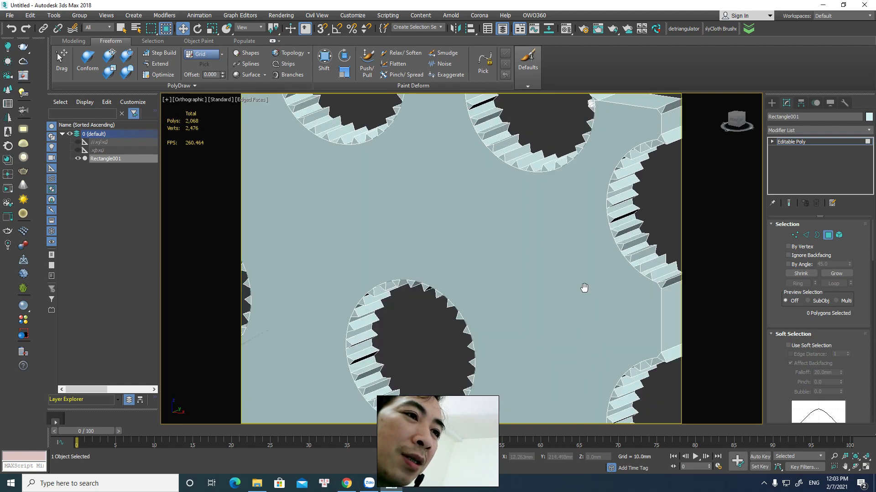
Step: Select the plate's top and front polygons and convert them to their edges
middle_click_drag(578, 302, 531, 233)
scroll(532, 232, "down", 3)
scroll(557, 237, "up", 1)
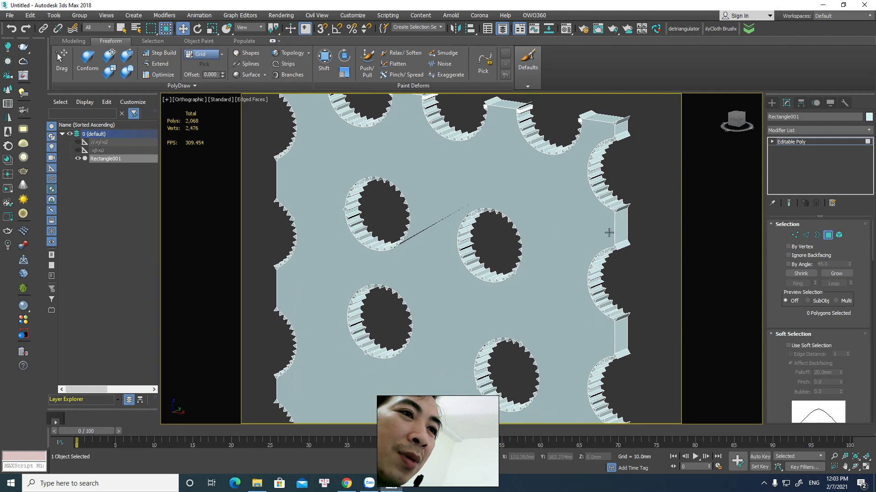
left_click(582, 216)
mouse_move(581, 214)
middle_mouse_down("alt")
mouse_move(461, 220)
mouse_move(464, 269)
middle_mouse_up("alt")
left_click(462, 219, "ctrl")
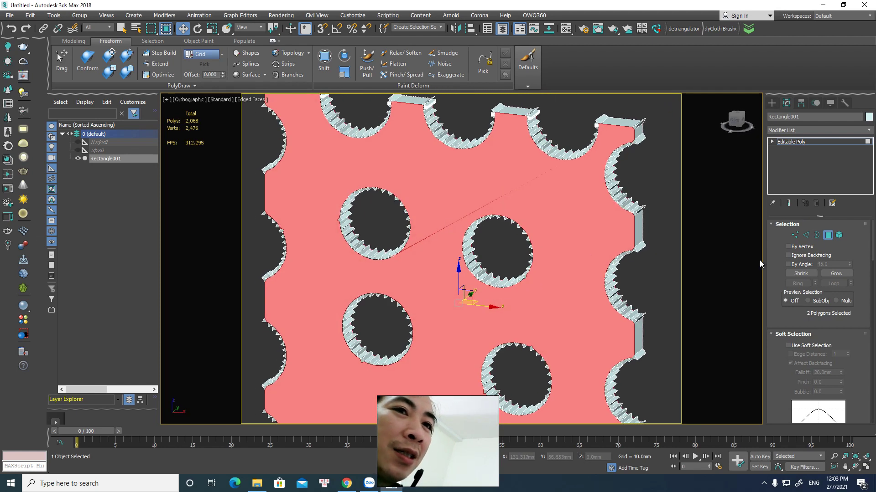
left_click(806, 235, "ctrl")
Step: Create a linear shape Shape001 from the selected edges, then clear the edge selection
middle_click_drag(568, 209, 570, 226, "alt")
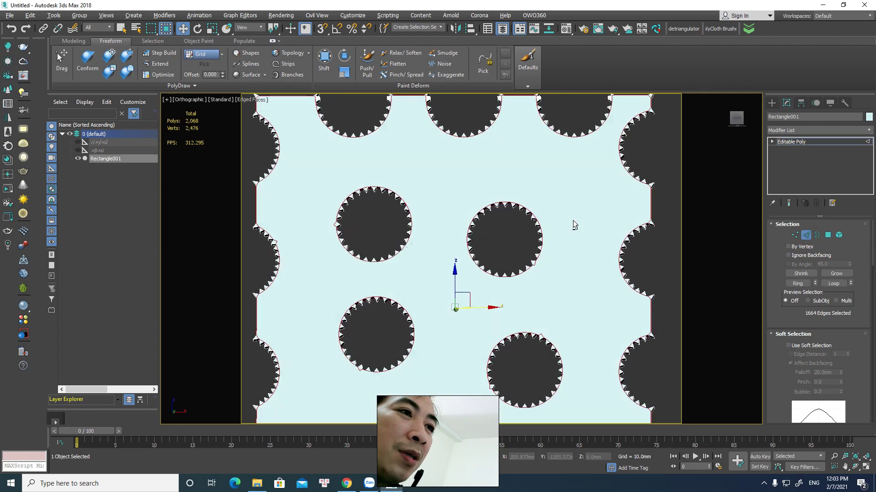
mouse_move(490, 172)
middle_mouse_down("alt")
mouse_move(475, 203)
mouse_move(432, 225)
mouse_move(420, 189)
middle_mouse_up("alt")
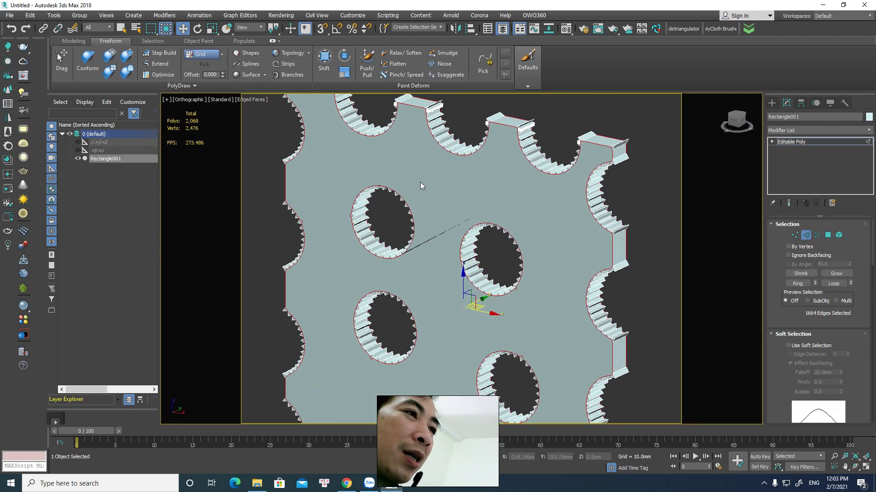
right_click(420, 189)
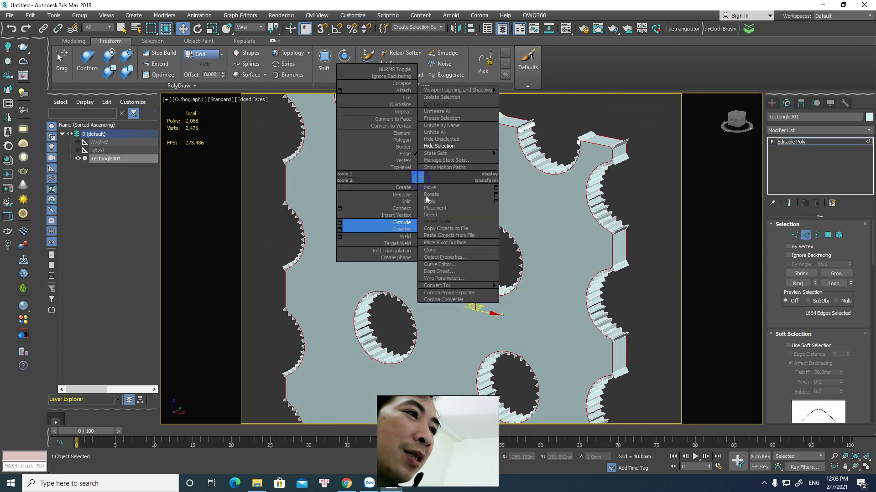
left_click(371, 257)
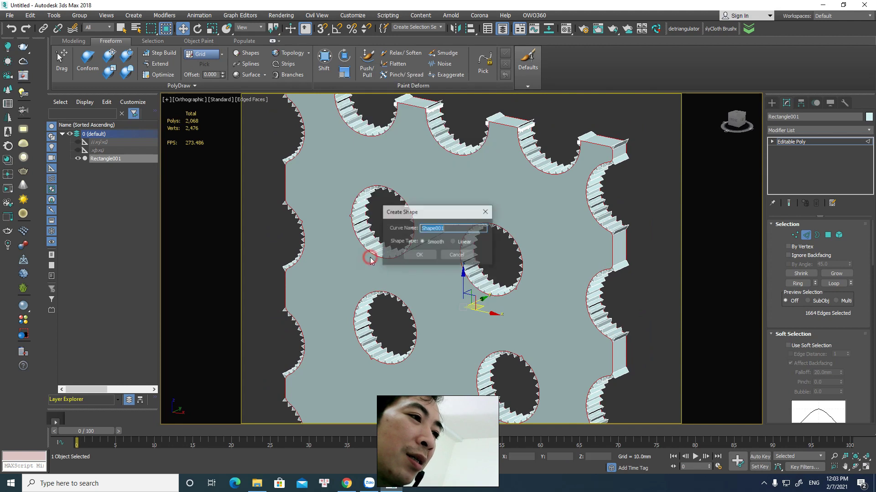
left_click(462, 242)
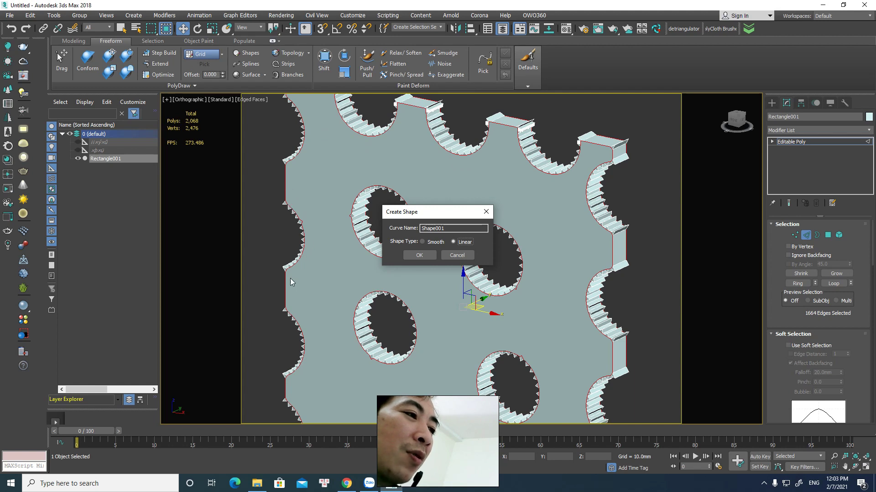
left_click(419, 256)
left_click(675, 188)
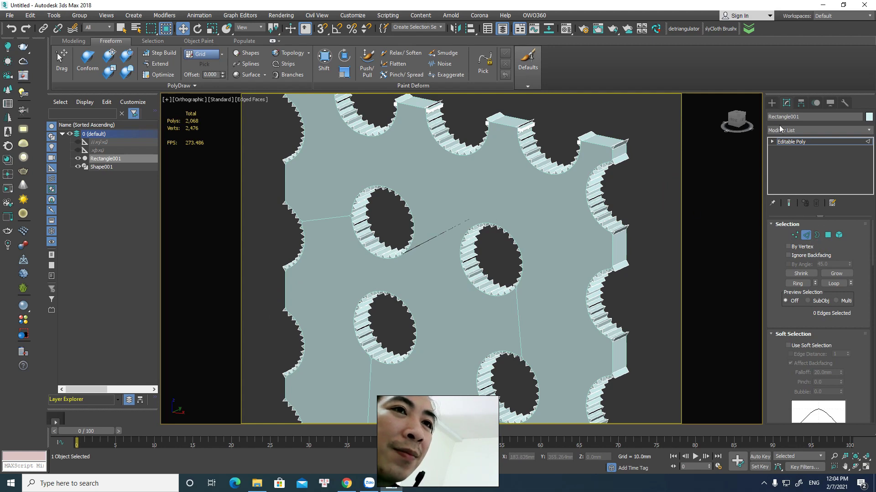
Step: Select the Shape001 lattice and bring up its settings in the Modify panel
left_click(771, 103)
left_click(624, 201)
left_click(585, 185)
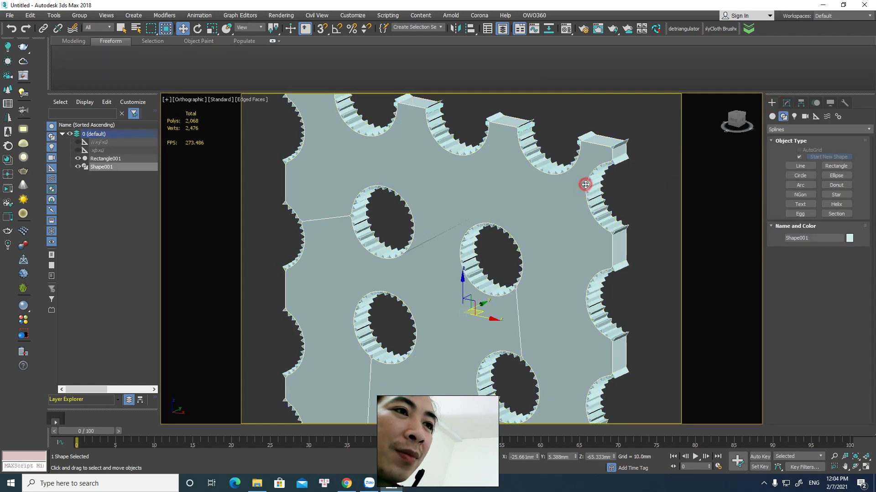
mouse_move(623, 272)
middle_mouse_down("alt")
mouse_move(611, 211)
mouse_move(612, 231)
middle_mouse_up("alt")
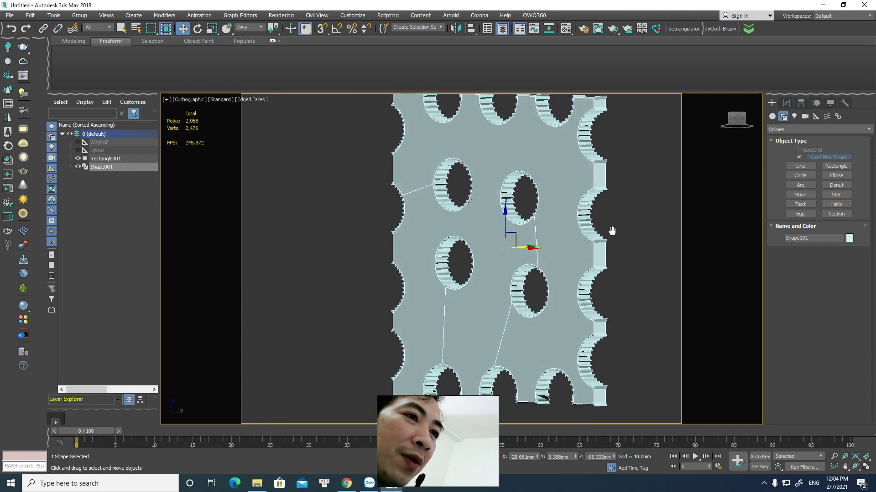
left_click(788, 100)
scroll(775, 228, "up", 3)
scroll(806, 292, "up", 3)
scroll(805, 292, "up", 3)
scroll(804, 270, "up", 2)
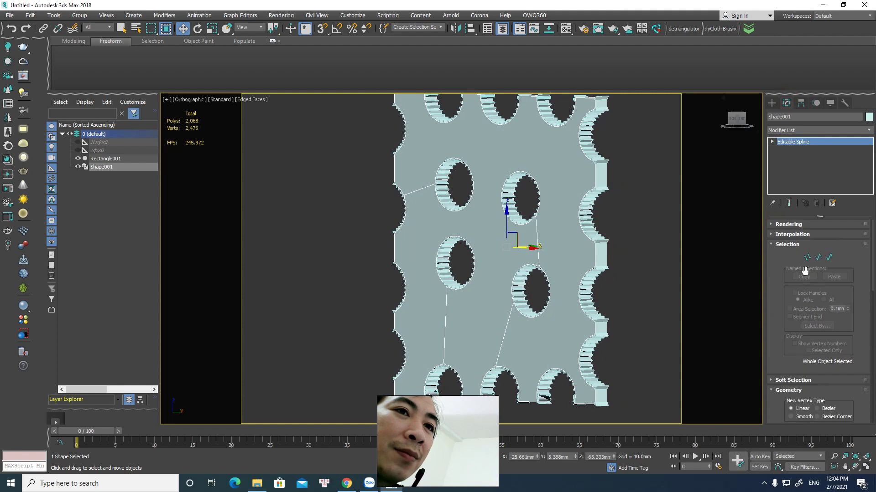
Step: Make Shape001 renderable with a rectangular 6 mm × 10 mm profile
left_click(789, 225)
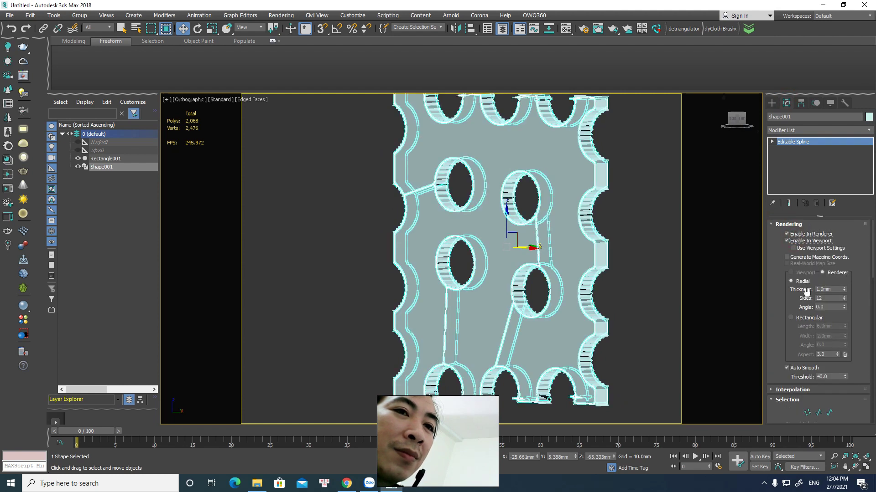
left_click(804, 321)
middle_click_drag(730, 306, 658, 296, "alt")
scroll(658, 298, "up", 3)
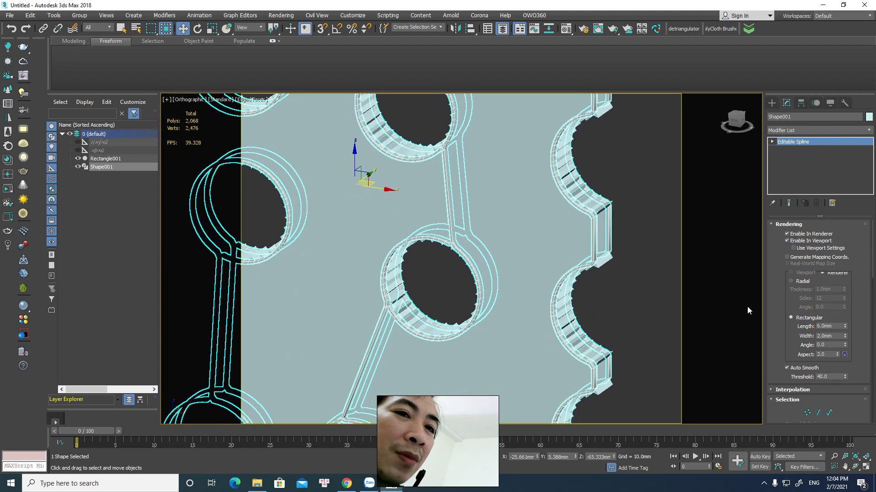
key("Tab")
type("30")
key("Return")
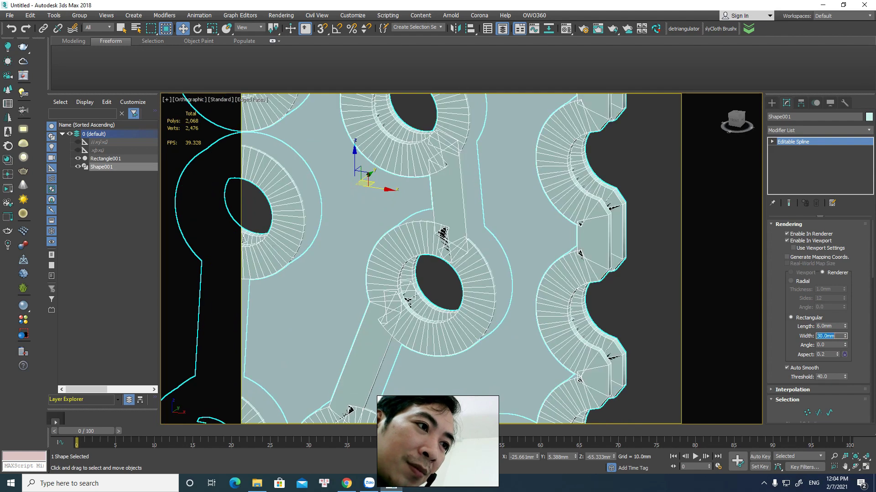
type("10")
key("Return")
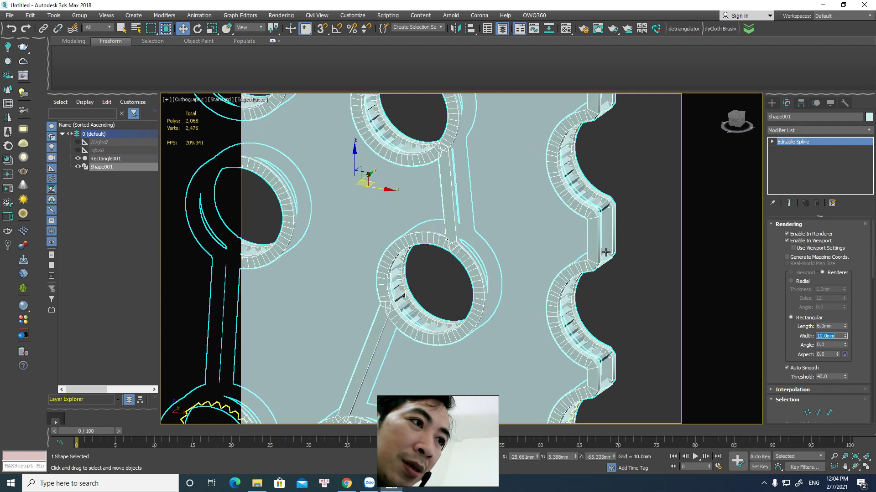
Step: Remove the plate so only the rectangular-strip Shape001 lattice remains visible
left_click(618, 269)
middle_click_drag(614, 260, 568, 209, "alt")
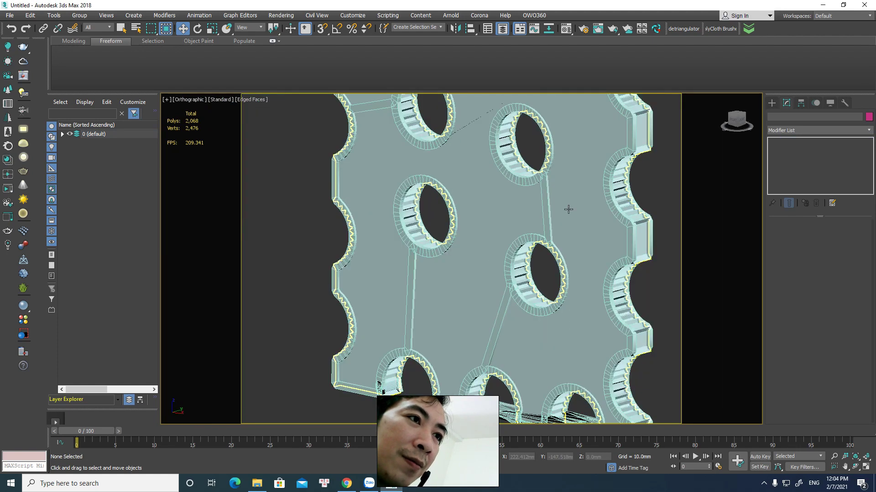
key("shift+z")
left_click(512, 280)
key("shift+z")
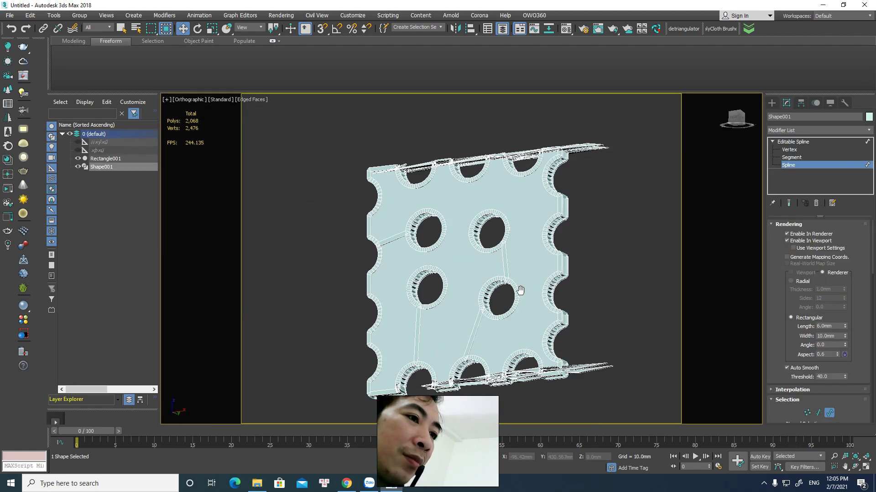
key("shift+z")
key("shift+z")
key("shift+z")
left_click(772, 103)
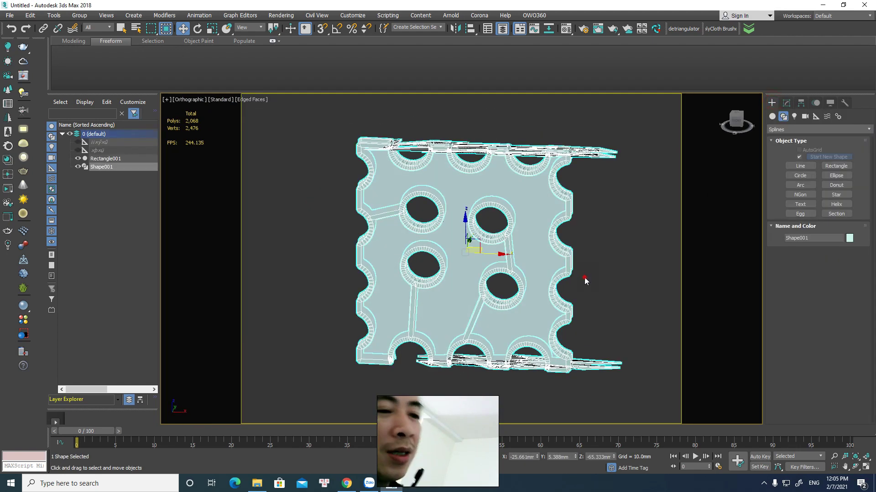
key("ctrl+z")
key("ctrl+z")
key("ctrl+z")
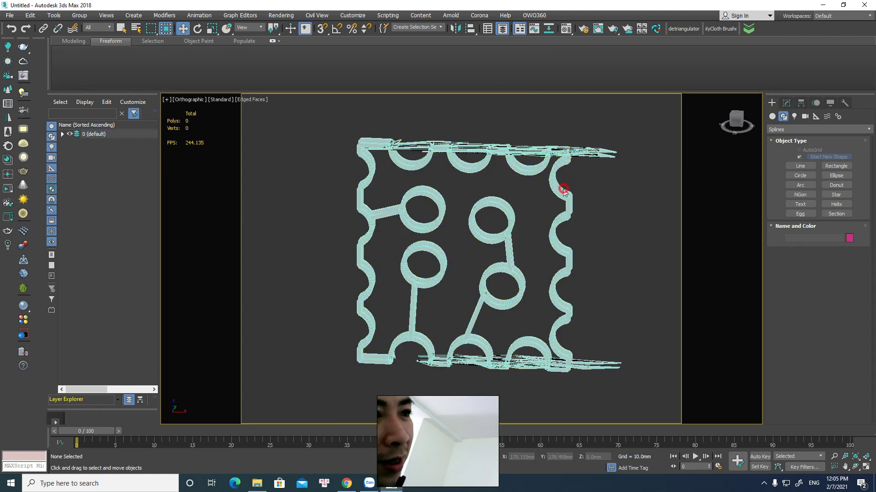
left_click(559, 187)
scroll(566, 237, "up", 3)
mouse_move(541, 259)
middle_mouse_down("alt")
mouse_move(506, 296)
mouse_move(611, 334)
middle_mouse_up("alt")
left_click(568, 314)
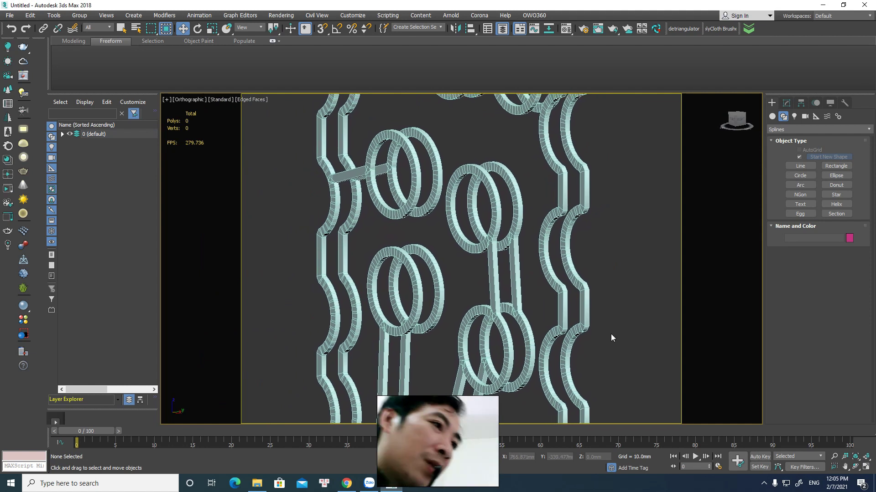
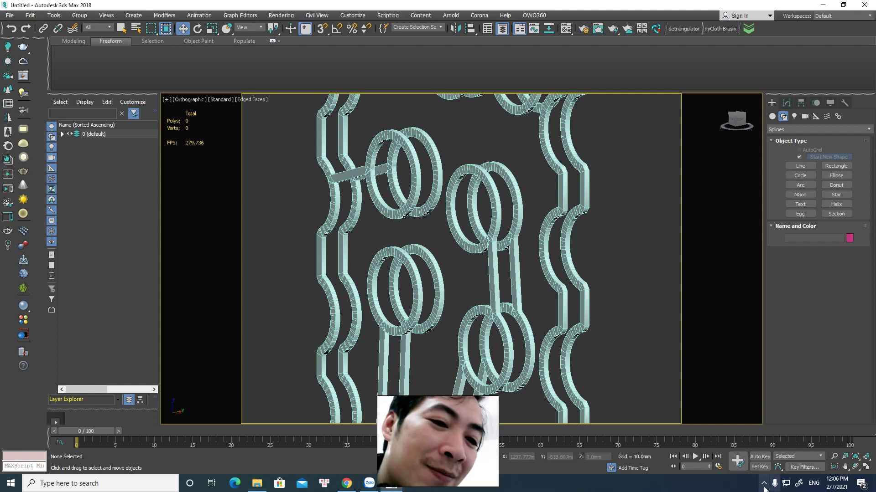
Step: Dismiss the screen recorder window from the system tray
left_click(763, 483)
left_click(746, 448)
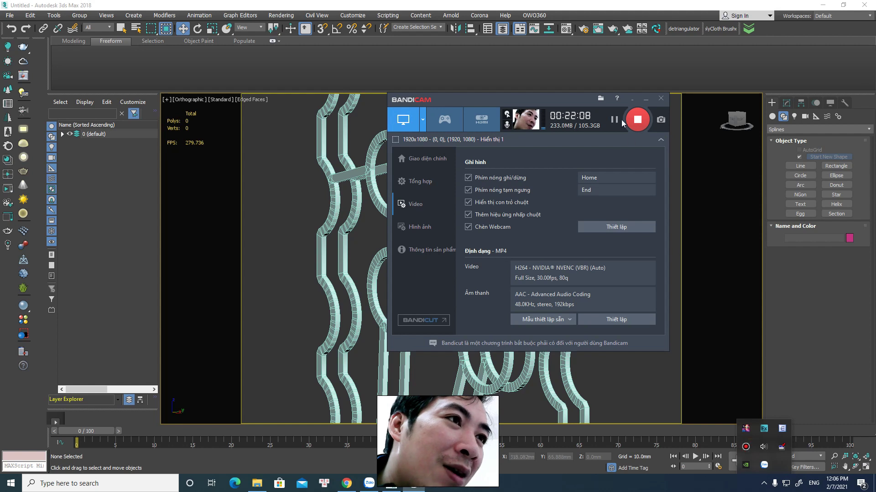
left_click(631, 99)
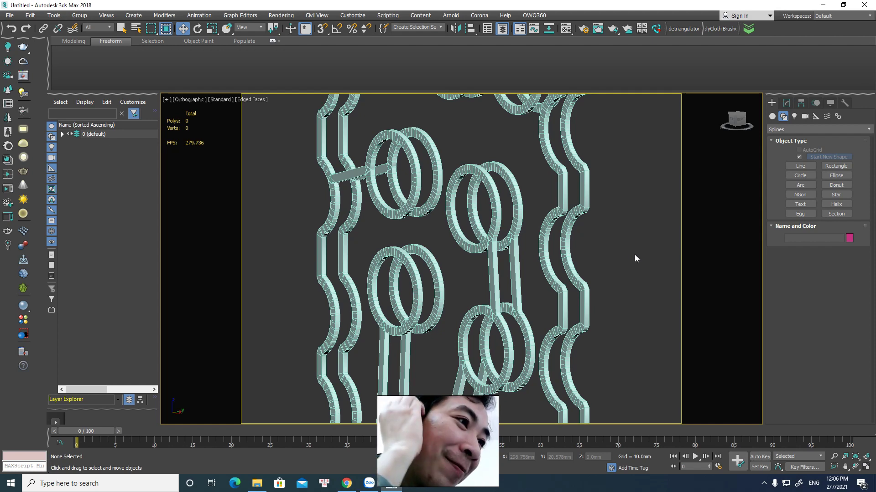
Step: Switch to the Front view, select the old wavy lattice shape, and delete it
scroll(639, 250, "down", 5)
middle_click_drag(640, 251, 612, 233, "alt")
key("f")
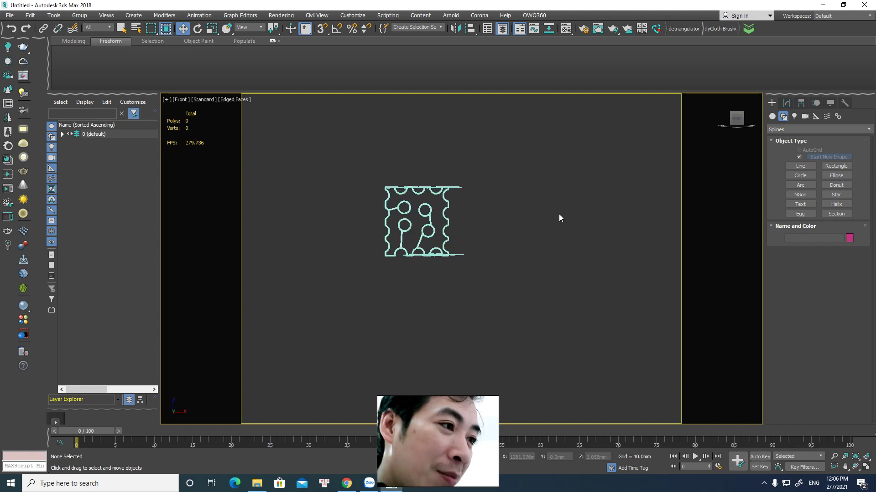
left_click_drag(529, 149, 369, 254)
scroll(521, 219, "up", 5)
key("Delete")
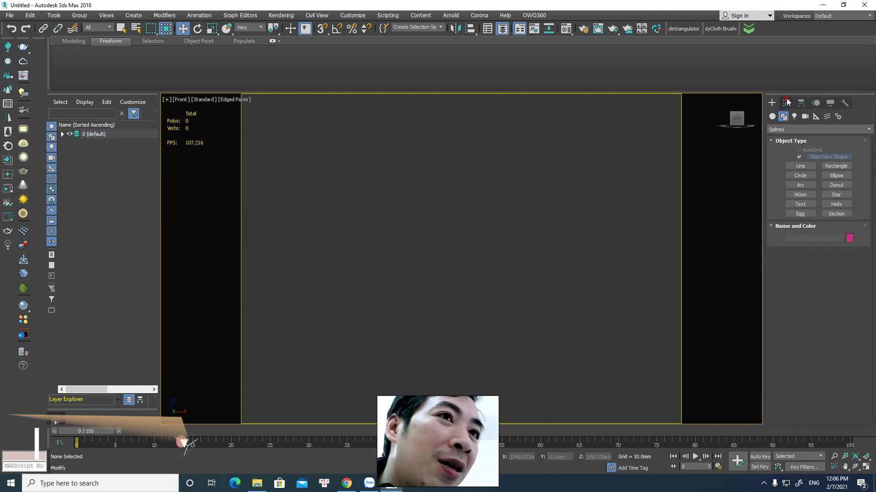
Step: Draw a Standard Primitive plane in the Front view
left_click(770, 104)
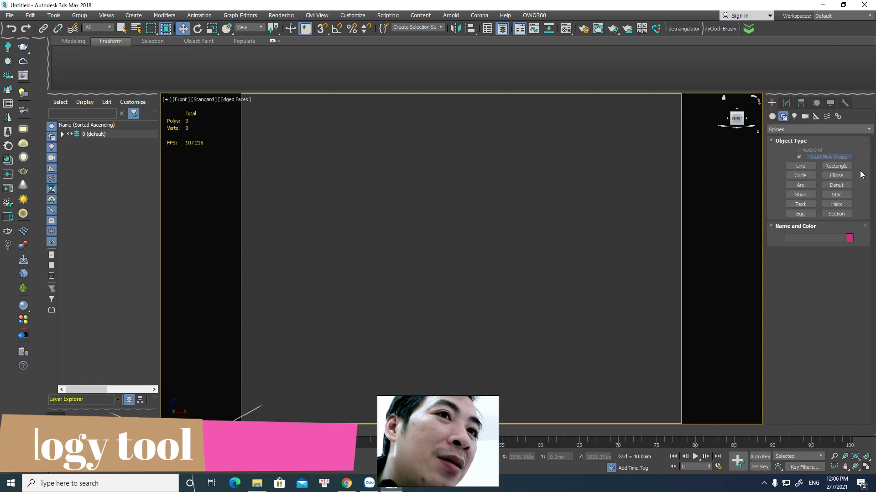
left_click(772, 116)
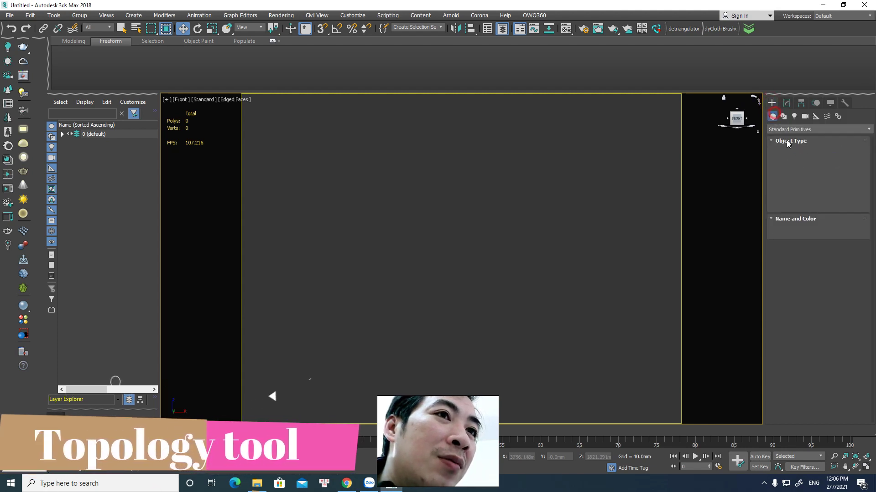
left_click(827, 199)
left_click_drag(349, 175, 621, 329)
key("w")
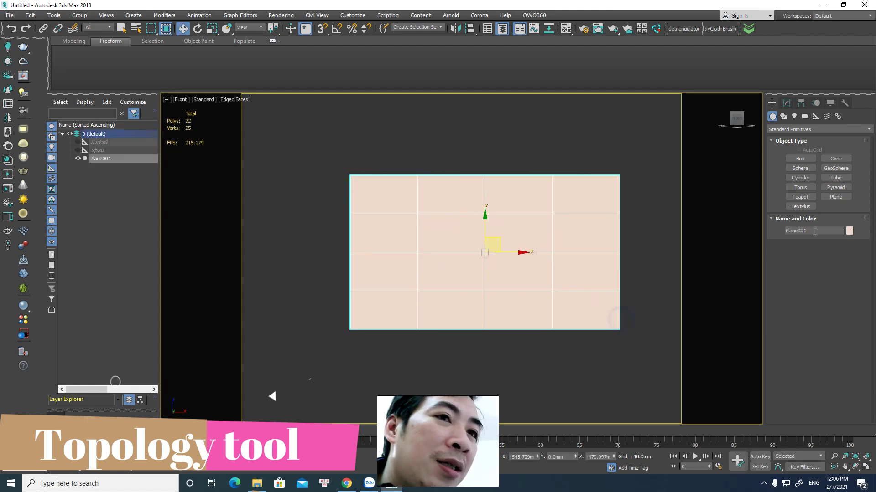
Step: Set the plane to 6 length segments and 11 width segments
left_click(786, 104)
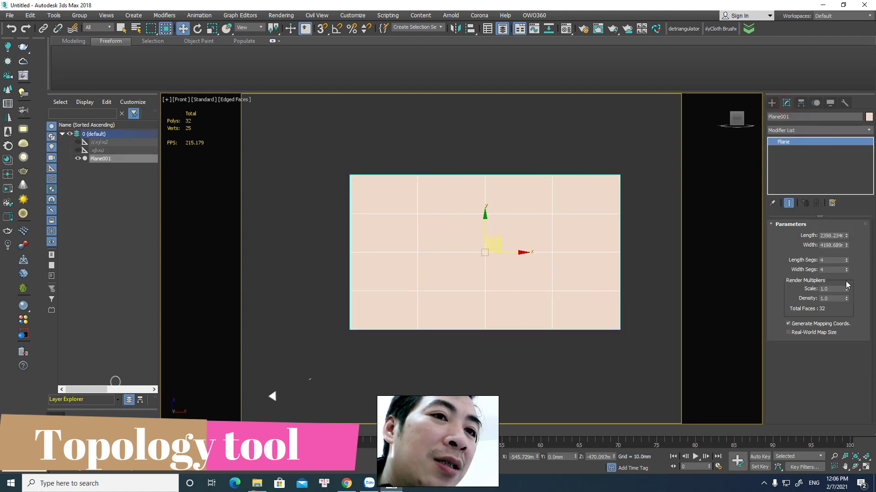
left_click(846, 259)
left_click(846, 259)
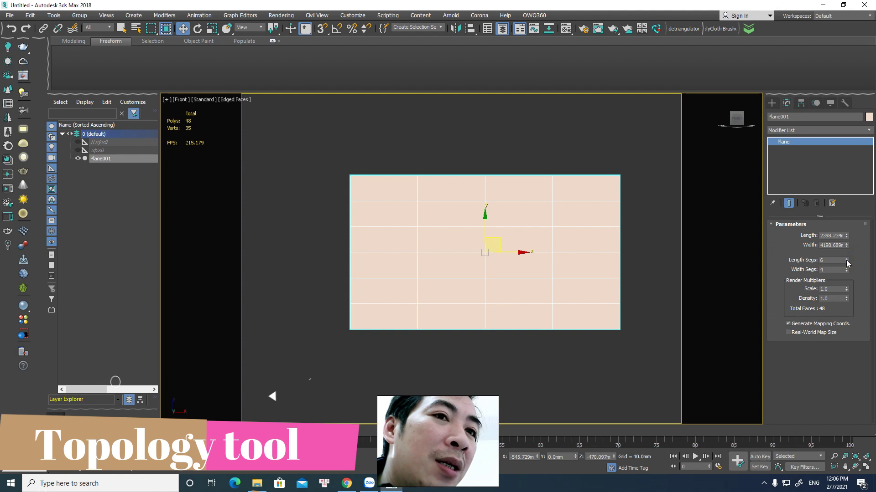
left_click(846, 268)
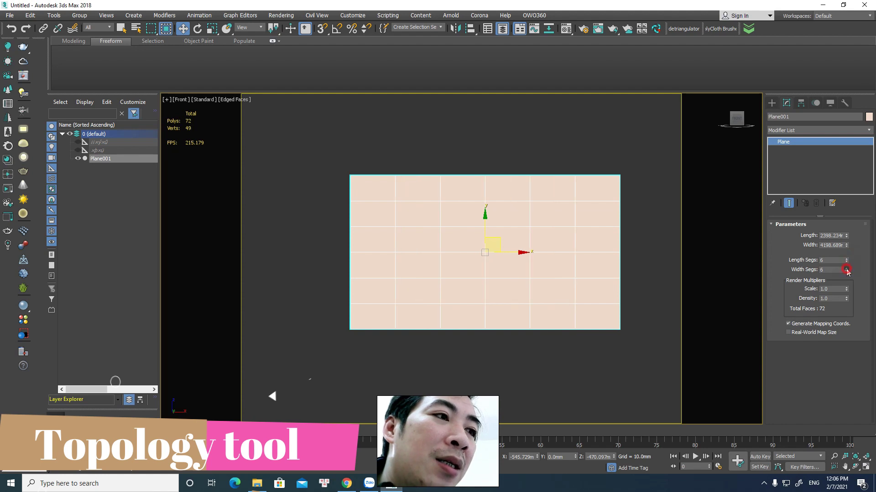
left_click(846, 267)
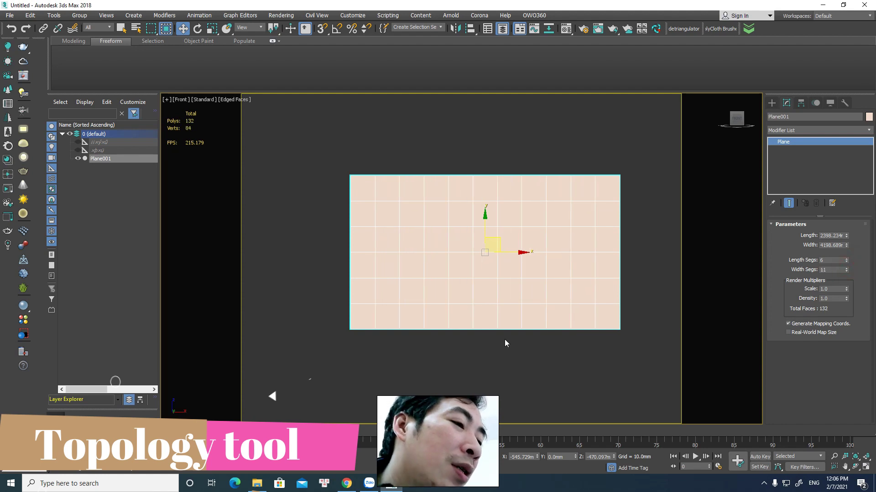
Step: Convert the plane to an Editable Poly
scroll(503, 289, "up", 2)
right_click(500, 230)
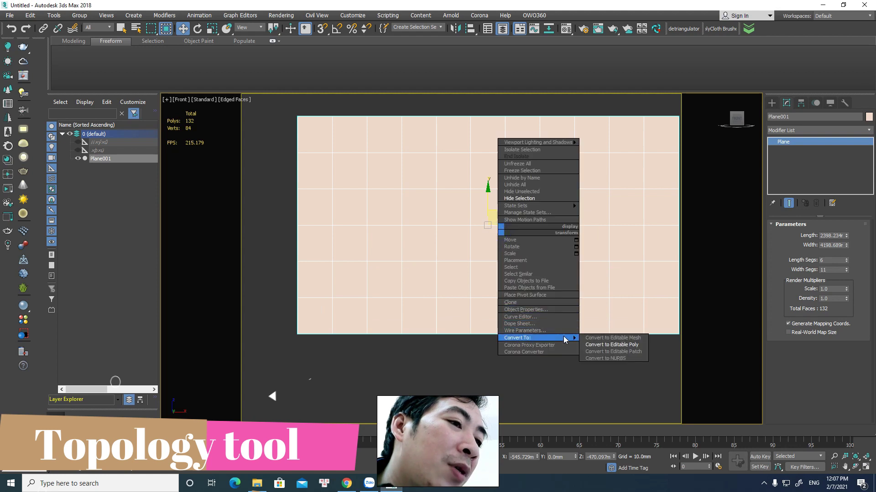
left_click(611, 345)
mouse_move(294, 195)
middle_mouse_down()
mouse_move(393, 220)
mouse_move(371, 172)
middle_mouse_up()
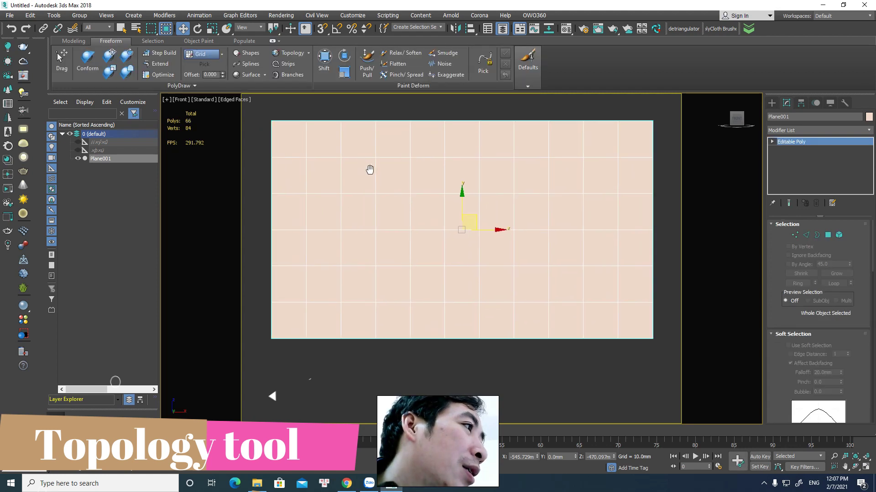
Step: Expand the PolyDraw options and show the Polygon Modeling options list
left_click(194, 86)
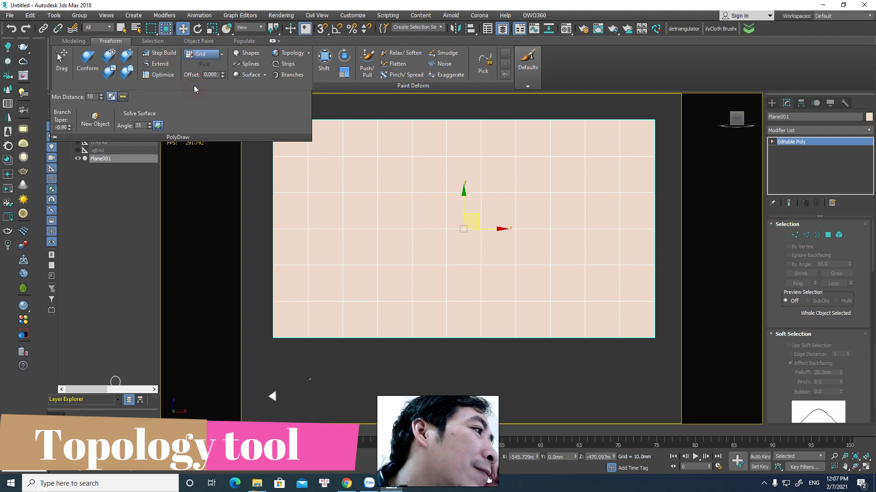
middle_click_drag(391, 139, 393, 139)
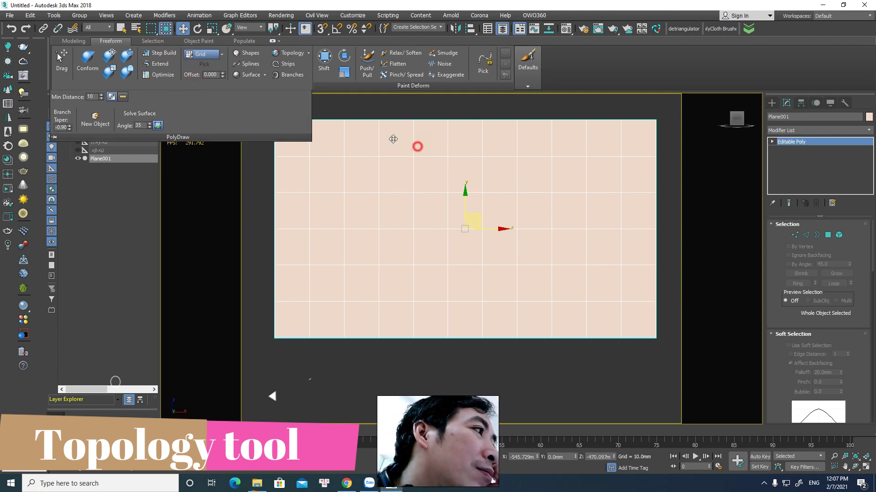
left_click(74, 41)
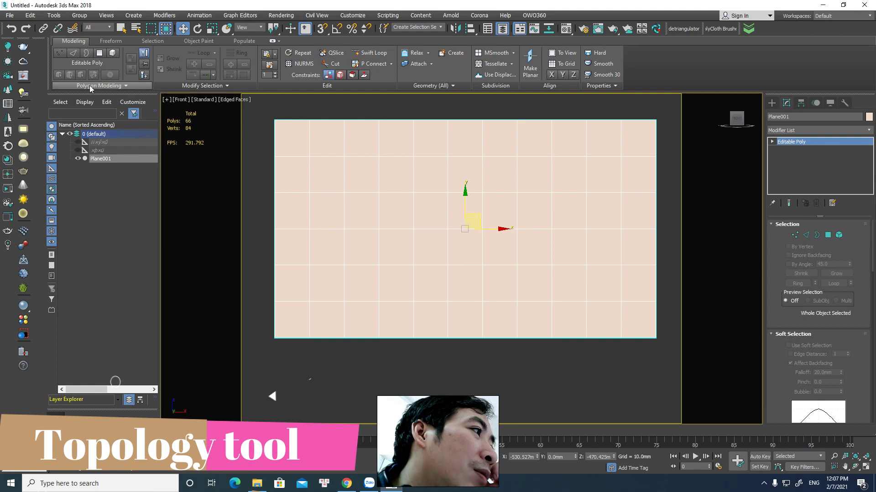
left_click(112, 87)
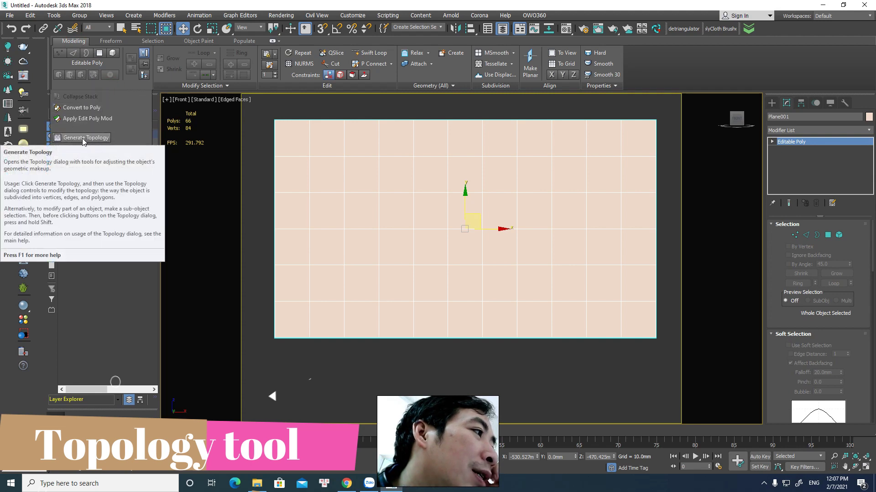
Step: Dock the Topology panel on the left and try procedural patterns on the plane
left_click(62, 138)
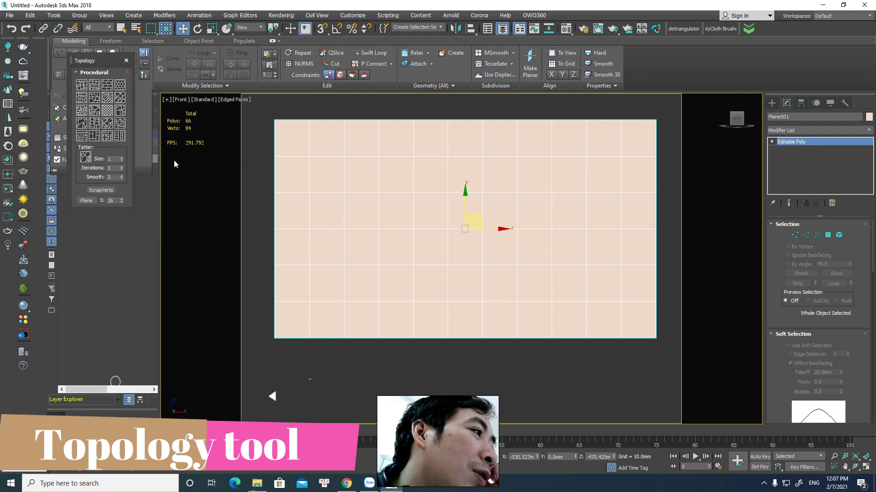
mouse_move(101, 63)
left_mouse_down()
mouse_move(96, 146)
mouse_move(100, 138)
left_mouse_up()
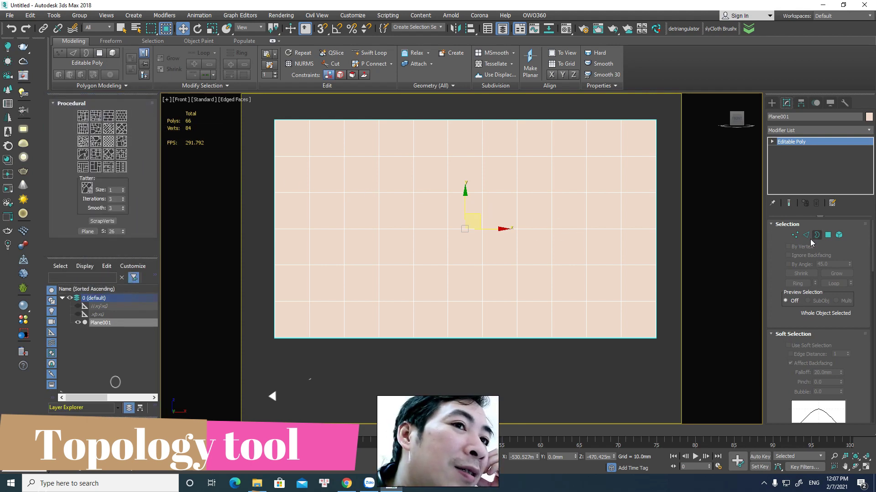
left_click(84, 120)
left_click(84, 120)
Step: Try diagonal lattice, brick and diagonal floor patterns, undoing each, in Edge mode
key("ctrl+z")
key("ctrl+z")
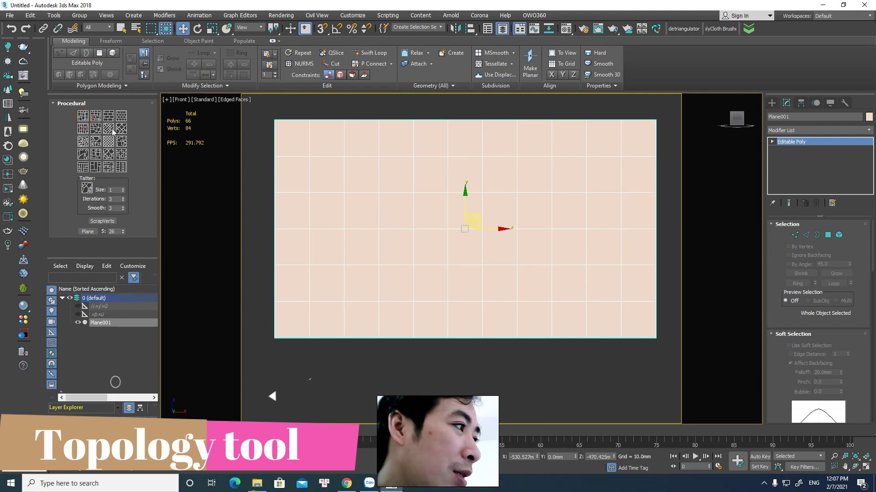
left_click(110, 143)
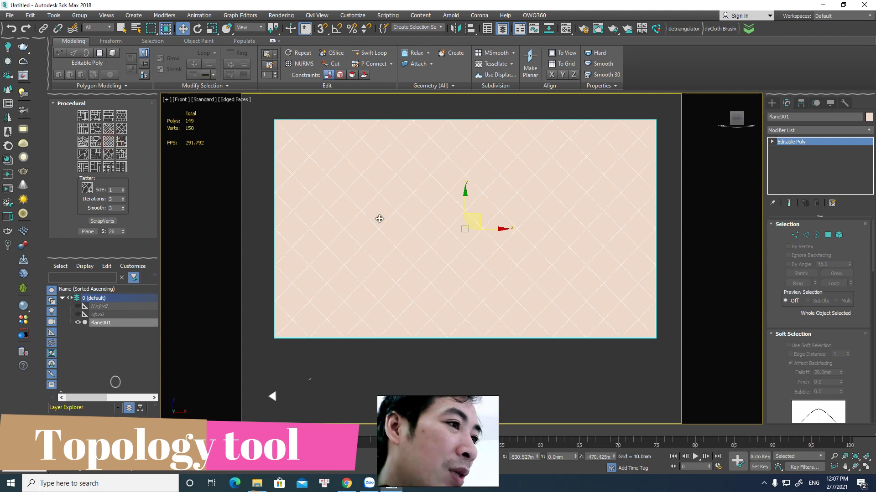
left_click(122, 130)
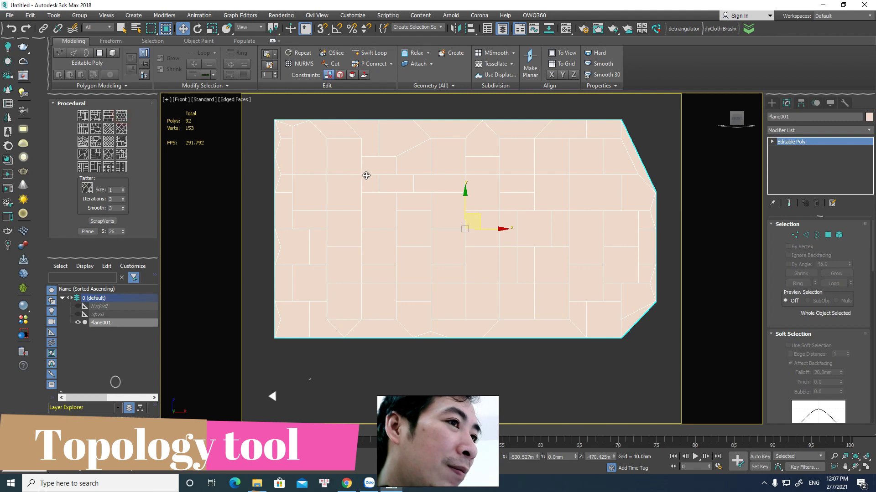
key("ctrl+z")
left_click(807, 235)
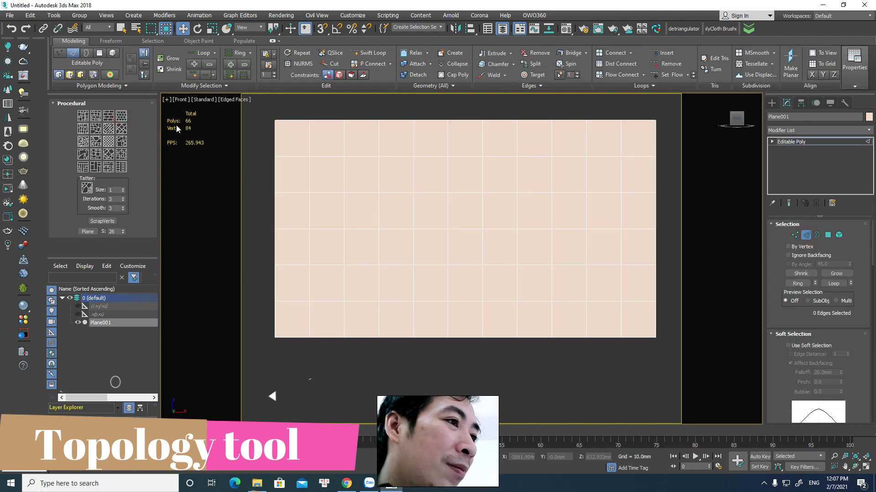
left_click(111, 131)
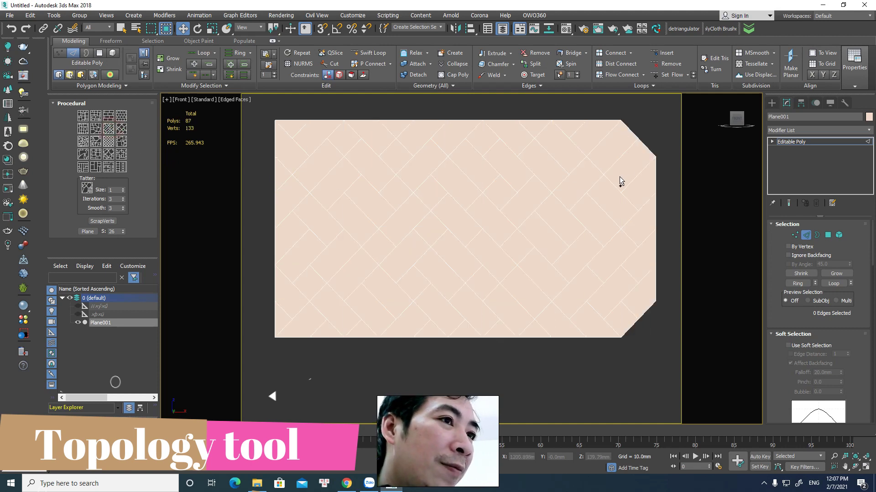
key("ctrl+z")
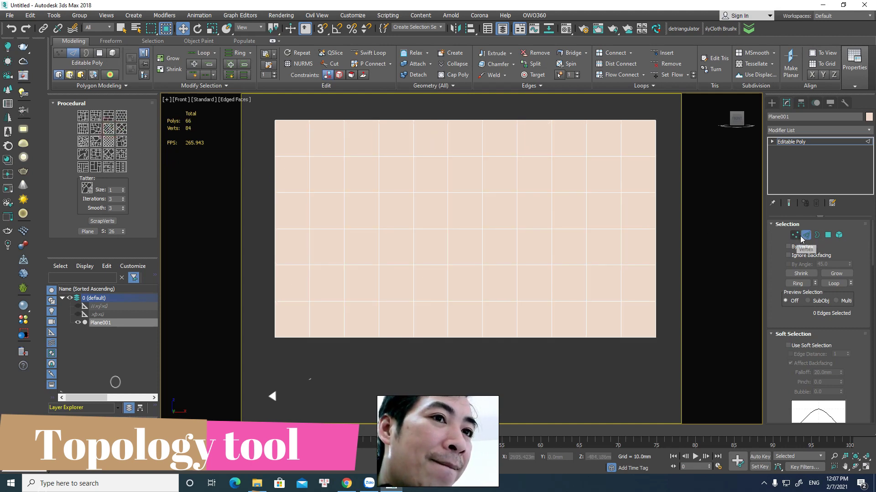
Step: Select the plane's edges and try brick-like and cracked cell patterns, undoing each
left_click_drag(318, 346, 260, 371)
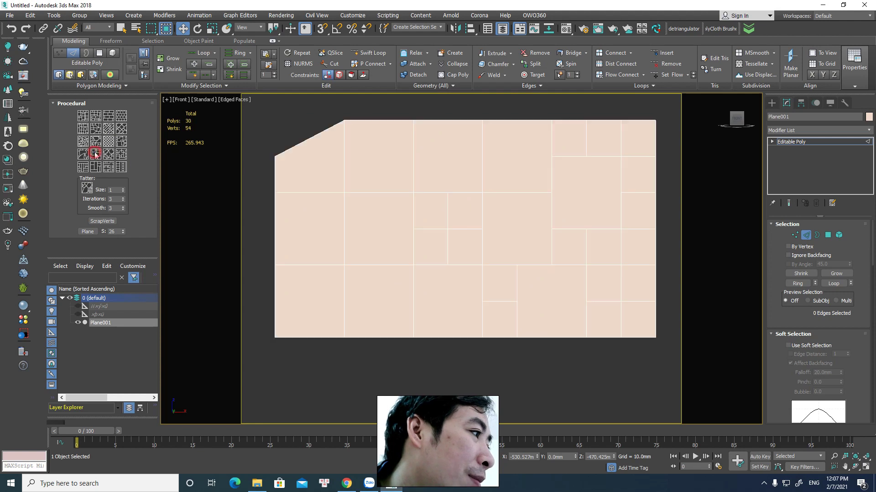
left_click(83, 169)
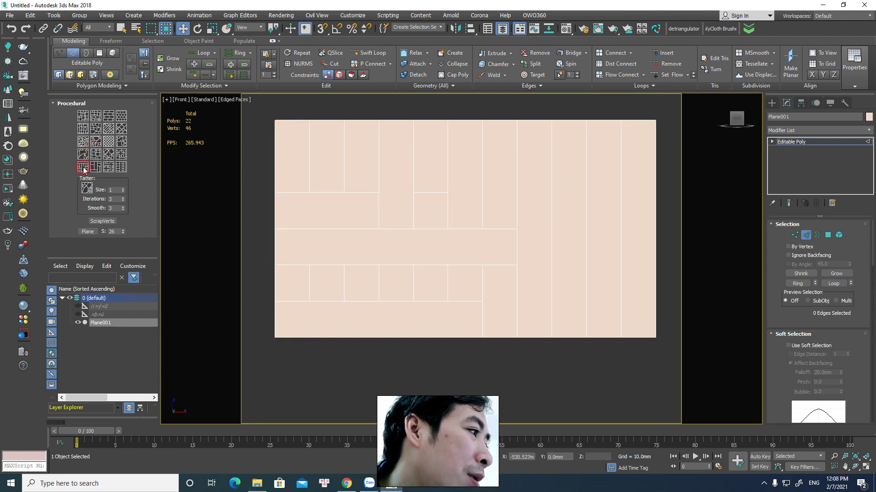
key("ctrl+z")
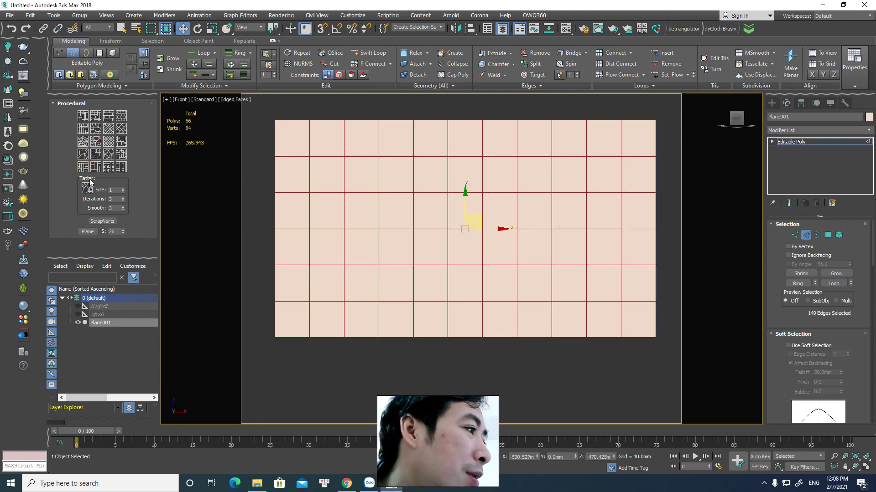
left_click(109, 171)
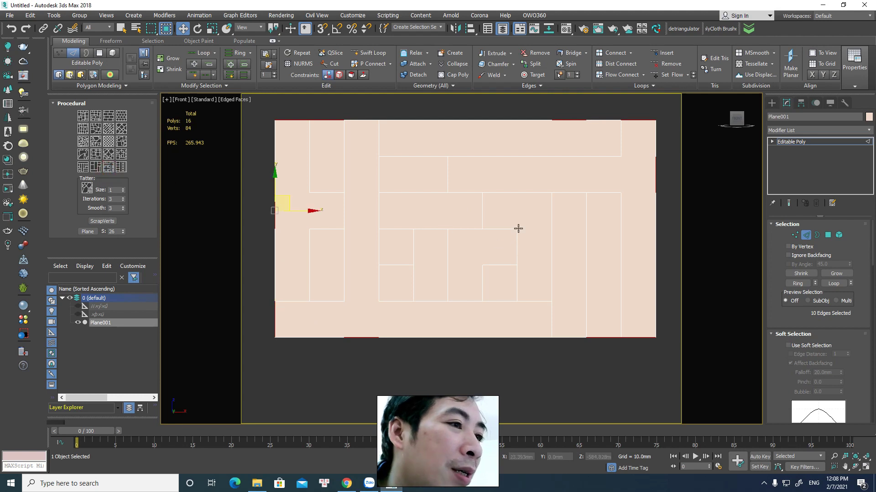
key("ctrl+z")
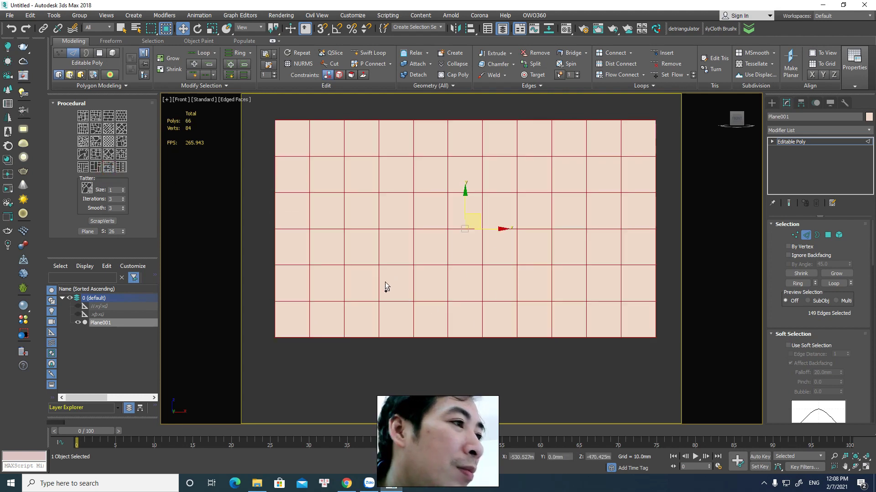
left_click(83, 142)
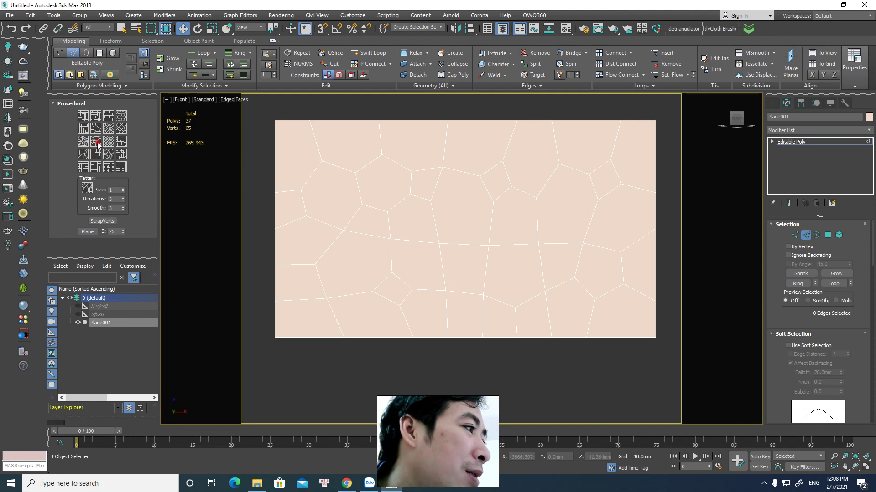
key("ctrl+z")
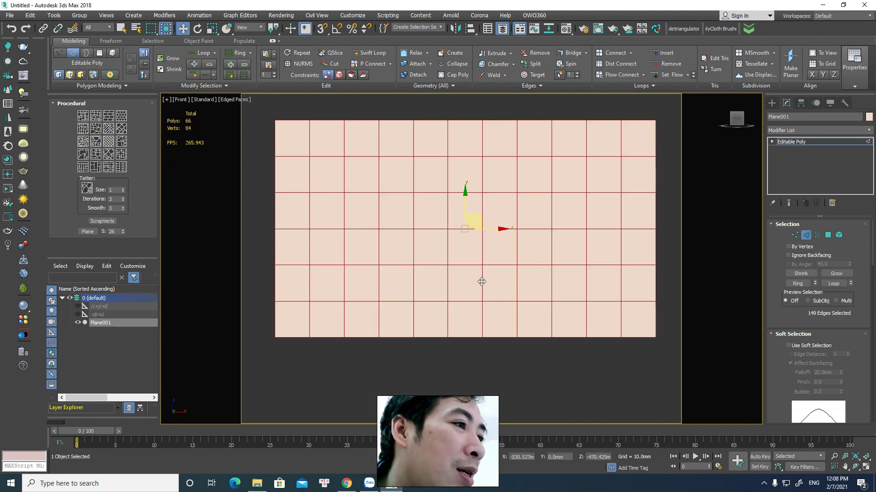
Step: Apply the brick-like tile pattern, frame the plane, and select all its edges
left_click(84, 129)
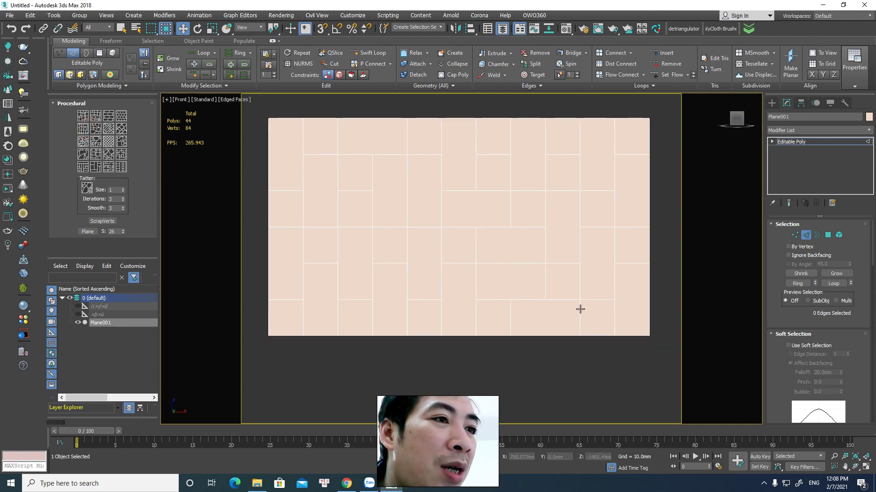
scroll(602, 314, "down", 3)
key("z")
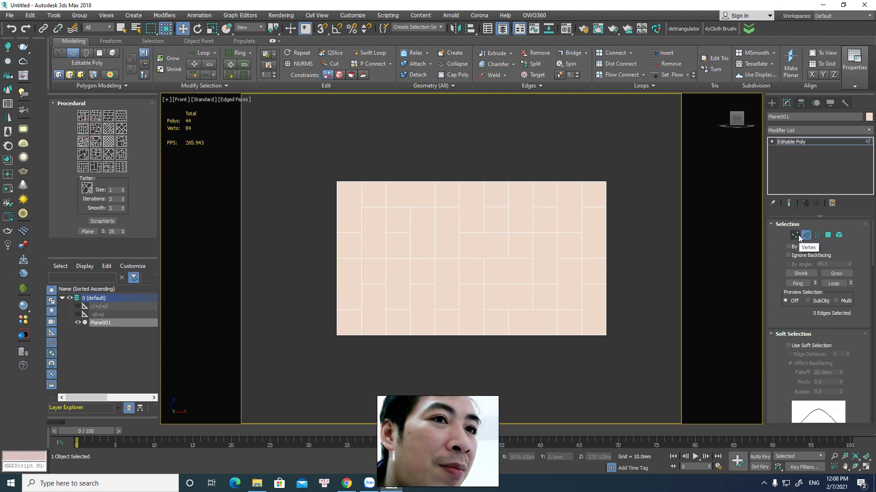
left_click_drag(303, 161, 607, 347)
right_click(489, 277)
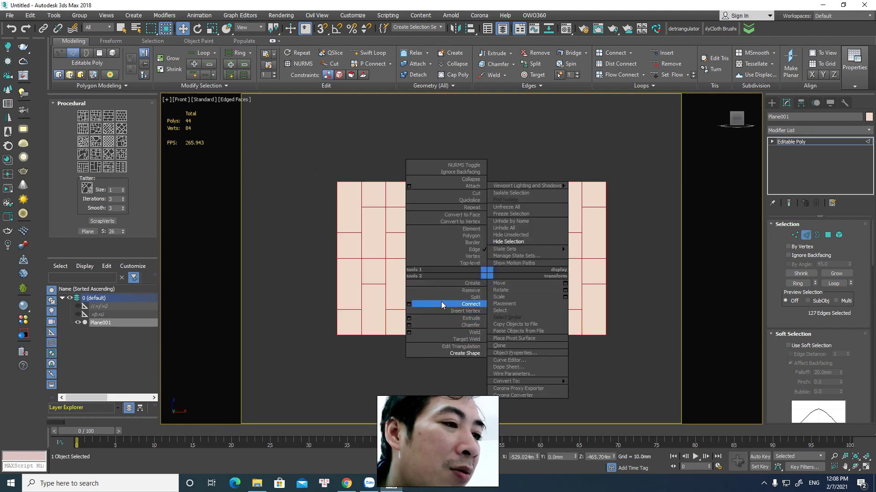
Step: Extrude the brick seams with width 17.233mm and height -32.699mm
left_click(409, 318)
middle_click_drag(408, 318, 406, 317, "alt")
scroll(406, 317, "up", 5)
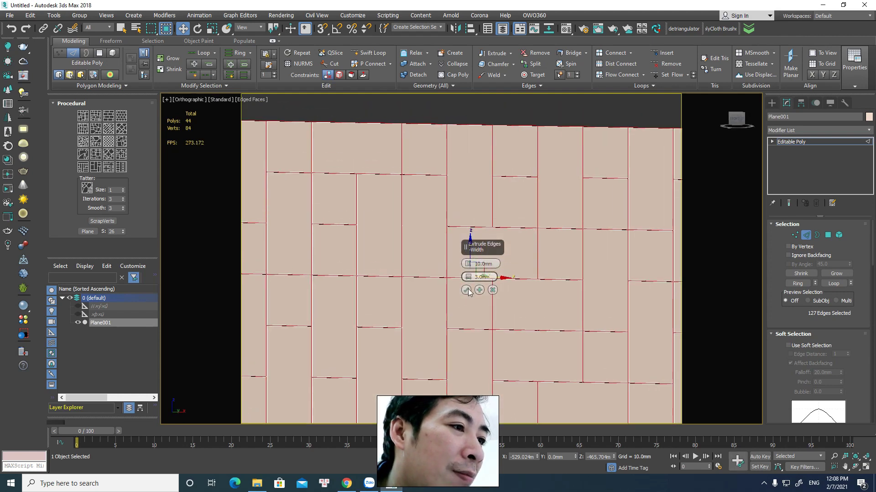
middle_click_drag(477, 281, 471, 277, "alt")
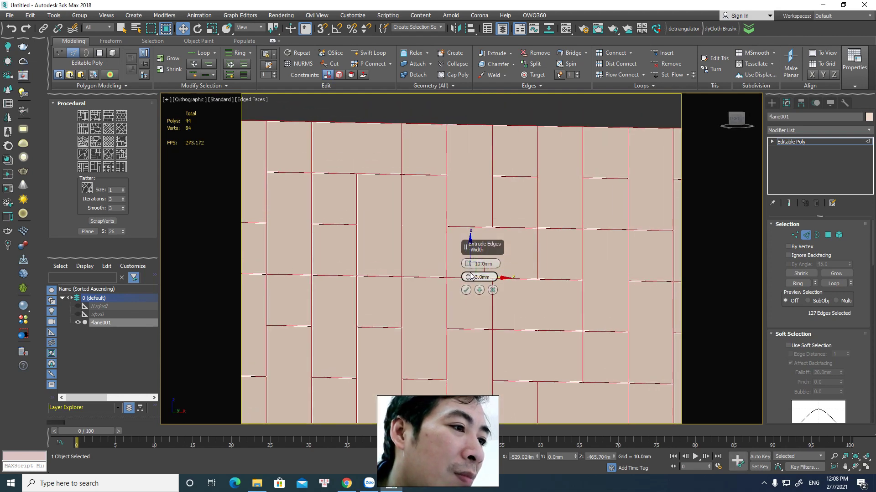
left_click_drag(467, 276, 467, 273)
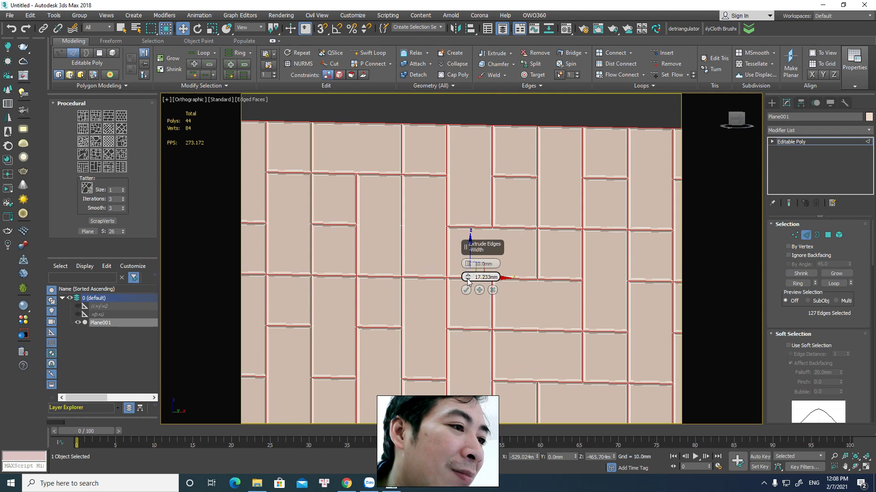
left_click_drag(467, 263, 468, 268)
left_click(466, 291)
Step: Orbit and pan around the grooved tiled plane to inspect the seams
mouse_move(465, 291)
middle_mouse_down("alt")
mouse_move(524, 329)
mouse_move(592, 340)
middle_mouse_up("alt")
scroll(575, 351, "up", 5)
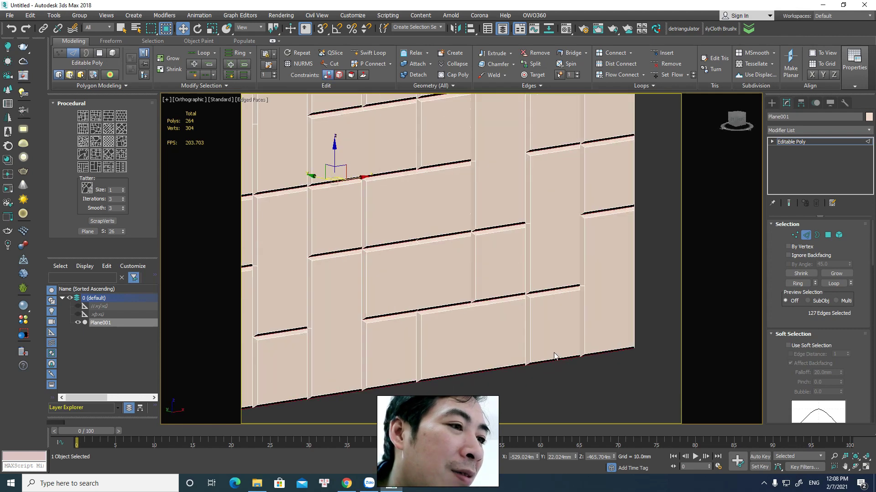
scroll(555, 376, "down", 3)
middle_click_drag(554, 377, 496, 365, "alt")
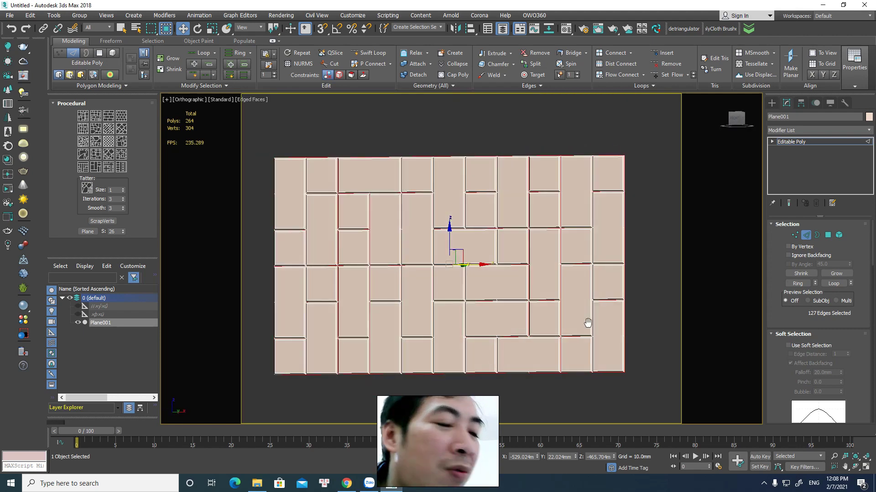
scroll(582, 338, "up", 5)
scroll(582, 342, "down", 5)
scroll(486, 292, "down", 3)
mouse_move(538, 289)
middle_mouse_down("alt")
mouse_move(480, 305)
mouse_move(589, 327)
mouse_move(475, 316)
mouse_move(505, 367)
mouse_move(479, 351)
middle_mouse_up("alt")
middle_click_drag(666, 269, 616, 261)
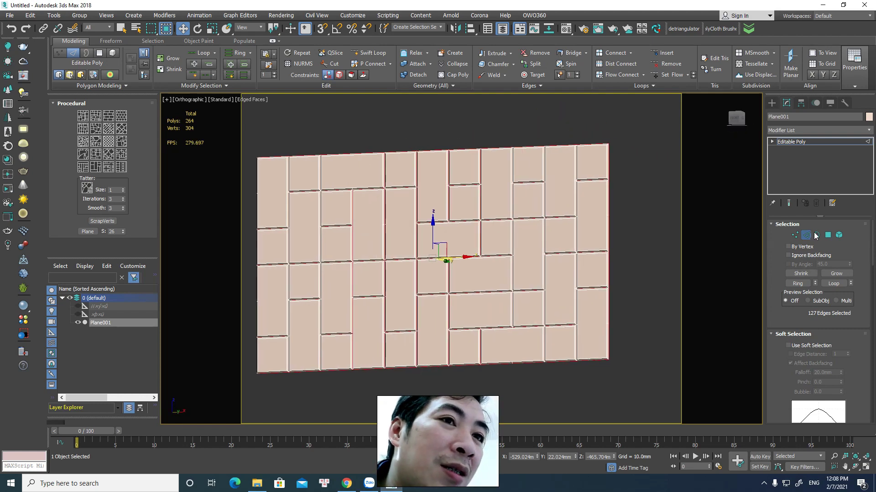
Step: Exit Edge mode and return to the Front view
left_click(806, 234)
scroll(641, 261, "down", 3)
scroll(533, 266, "down", 1)
scroll(581, 241, "down", 2)
key("f")
scroll(593, 282, "down", 2)
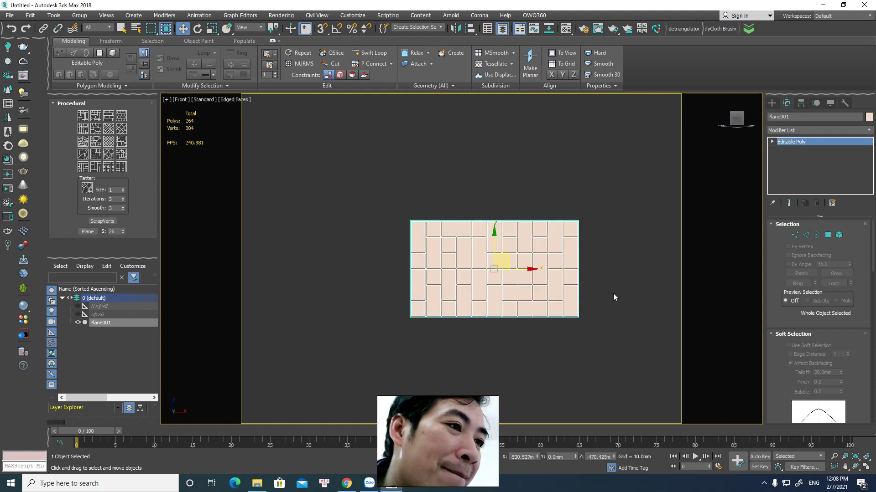
Step: Draw a teapot in the Front view beside the tiled plane
left_click(772, 104)
left_click(805, 199)
middle_click_drag(513, 250, 673, 250)
left_click_drag(447, 244, 467, 282)
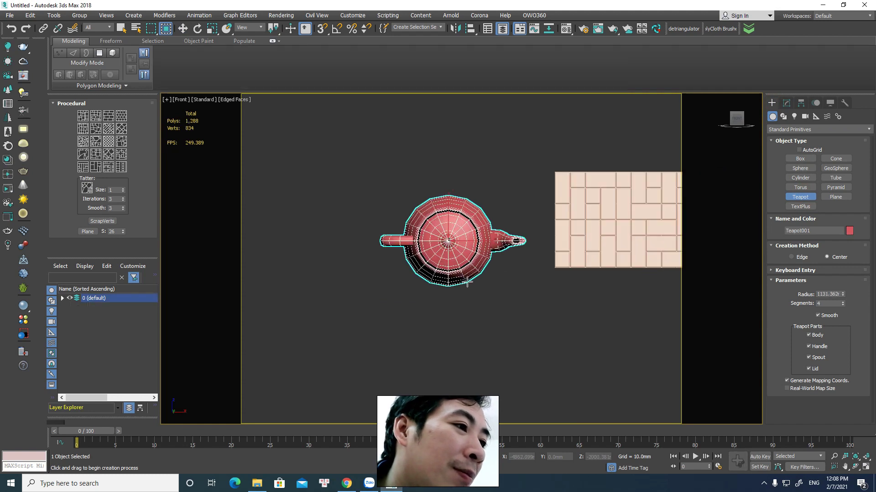
right_click(476, 296)
right_click(467, 260)
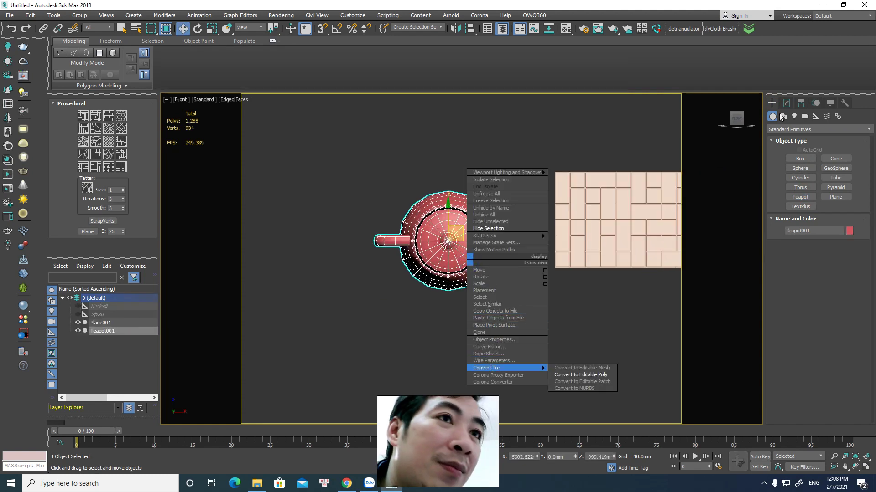
Step: Set the teapot to 8 segments and convert it to Editable Poly
left_click(786, 103)
left_click(841, 249)
left_click(841, 249)
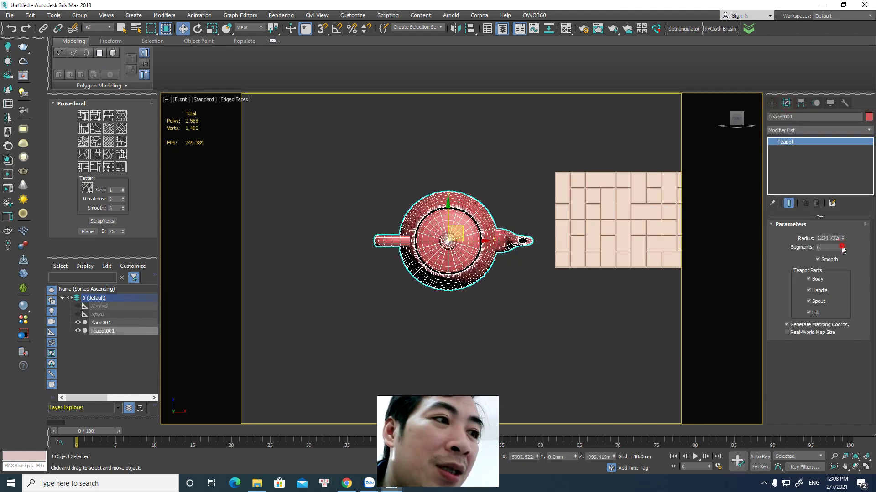
left_click(842, 249)
mouse_move(519, 315)
middle_mouse_down("alt")
mouse_move(503, 252)
mouse_move(477, 251)
middle_mouse_up("alt")
right_click(476, 251)
left_click(593, 365)
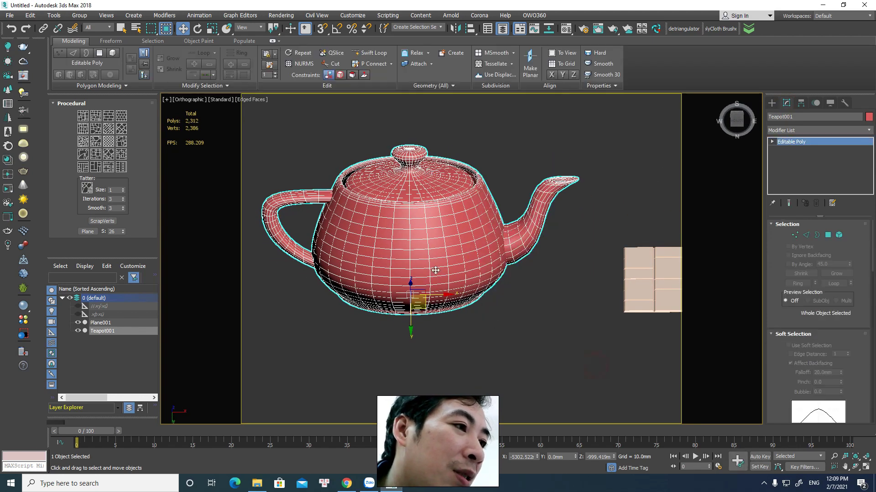
Step: Give the teapot the dense diagonal procedural edge pattern instead of the brick one
left_click(88, 129)
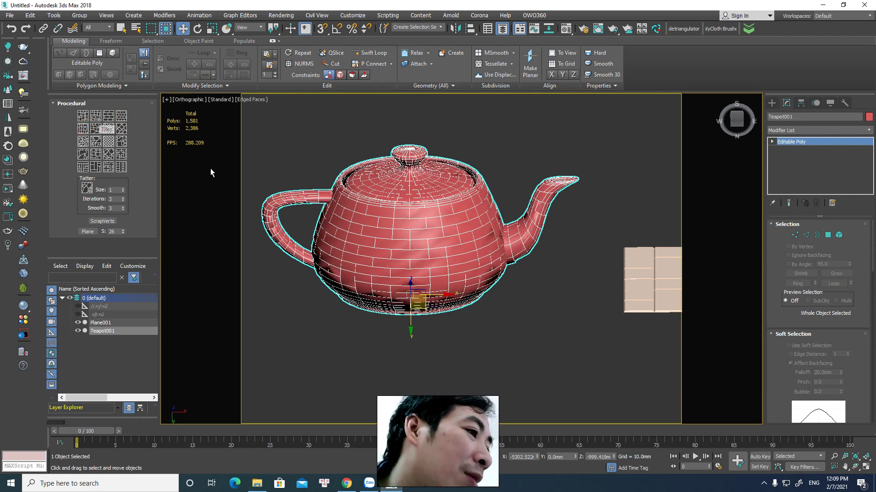
key("ctrl+z")
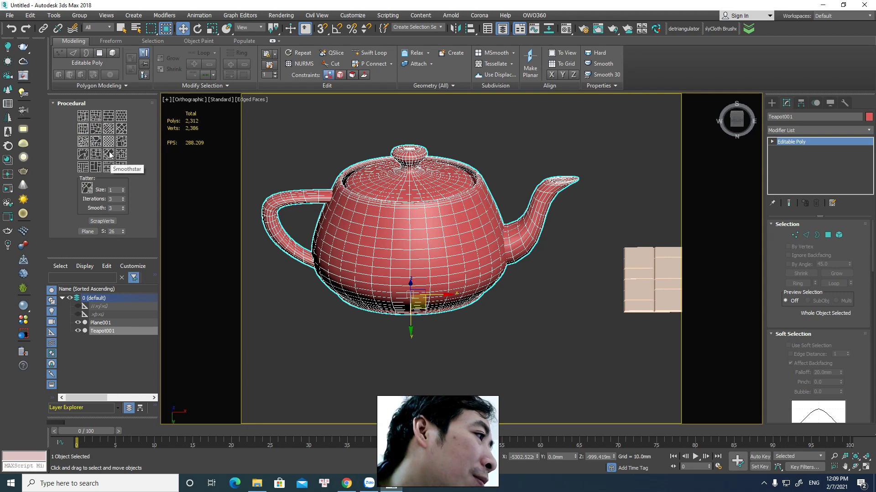
left_click(109, 144)
mouse_move(406, 279)
middle_mouse_down("alt")
mouse_move(450, 264)
mouse_move(501, 273)
middle_mouse_up("alt")
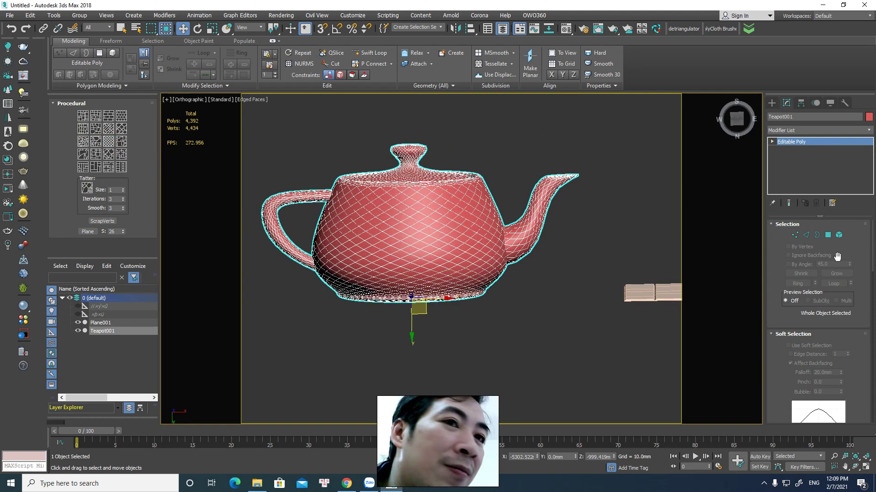
Step: Create spline Shape001 from all the teapot's edges, then exit Edge mode and deselect
left_click(806, 235)
key("ctrl+a")
mouse_move(234, 337)
middle_mouse_down("alt")
mouse_move(431, 322)
mouse_move(445, 334)
middle_mouse_up("alt")
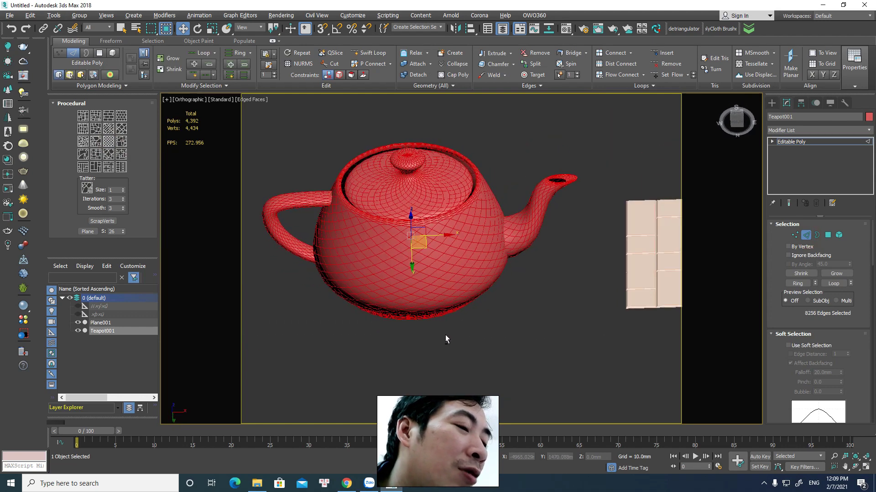
right_click(424, 258)
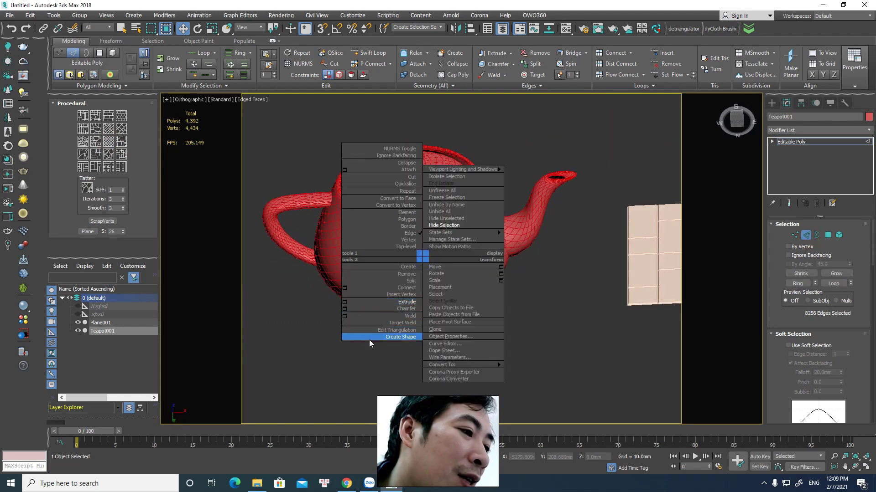
left_click(369, 338)
left_click(419, 255)
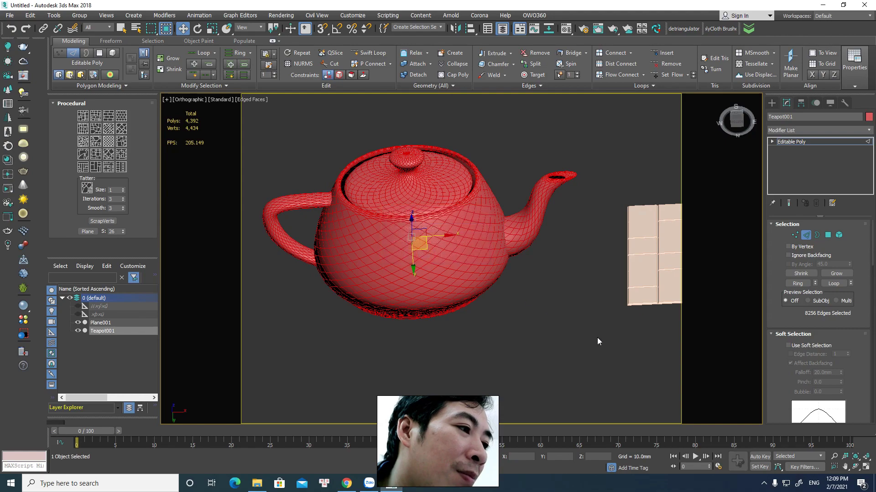
left_click(807, 234)
left_click(565, 336)
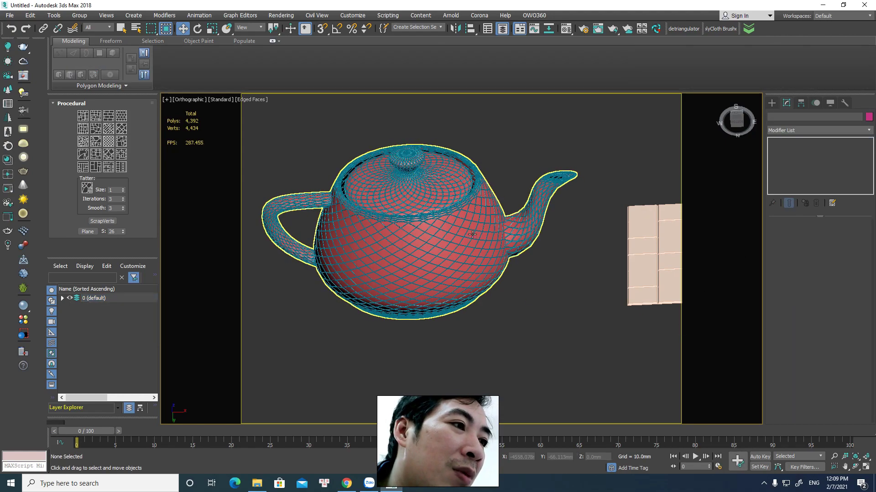
Step: Render Shape001 as Radial tubes with 15mm thickness
scroll(462, 220, "up", 5)
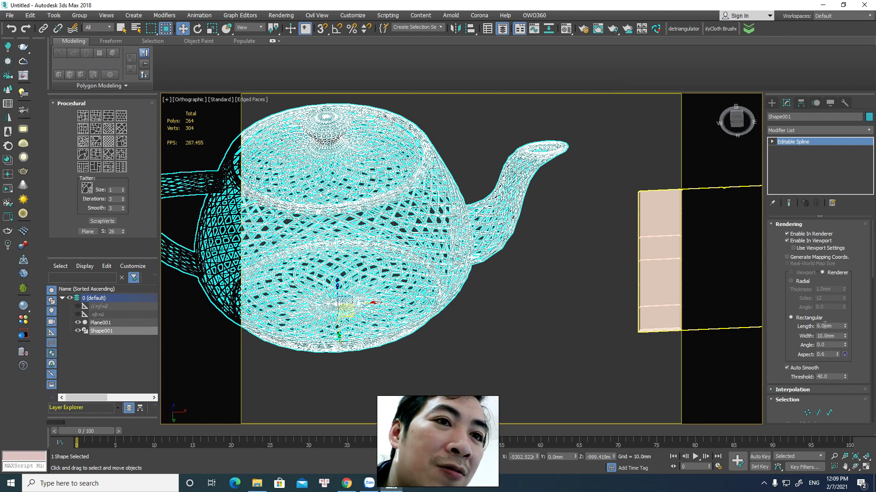
left_click(802, 282)
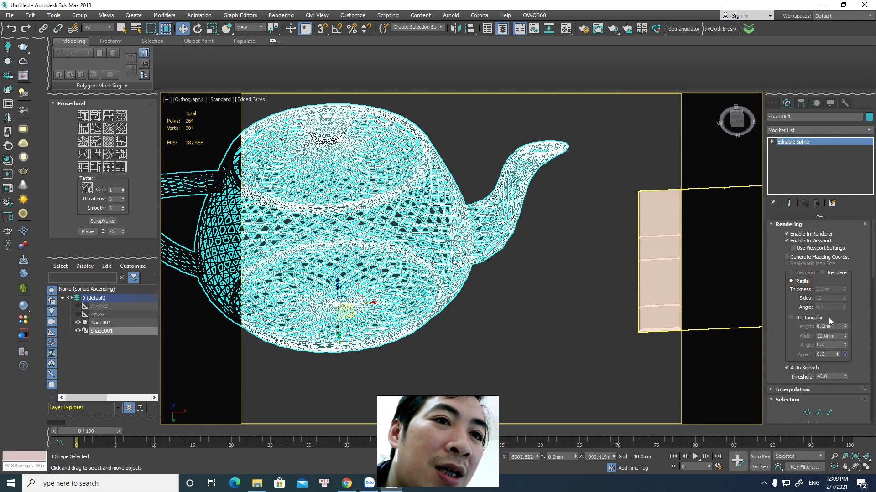
left_click(803, 282)
double_click(831, 291)
type("15")
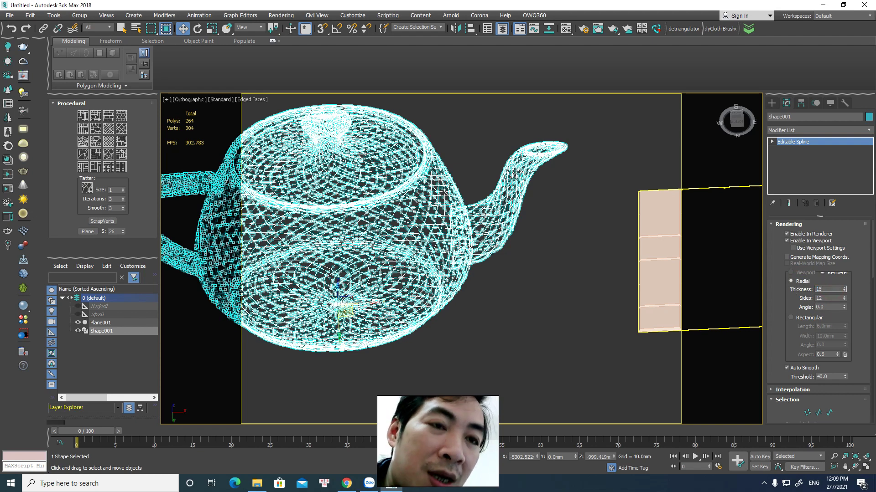
key("Return")
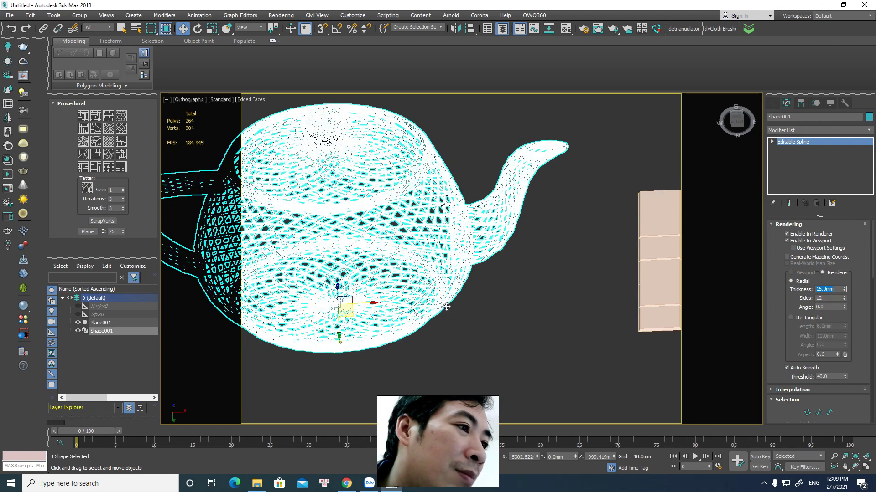
left_click(496, 298)
Step: Orbit and zoom around the lattice teapot to inspect it from above
scroll(479, 309, "up", 2)
scroll(557, 319, "down", 1)
scroll(557, 324, "down", 3)
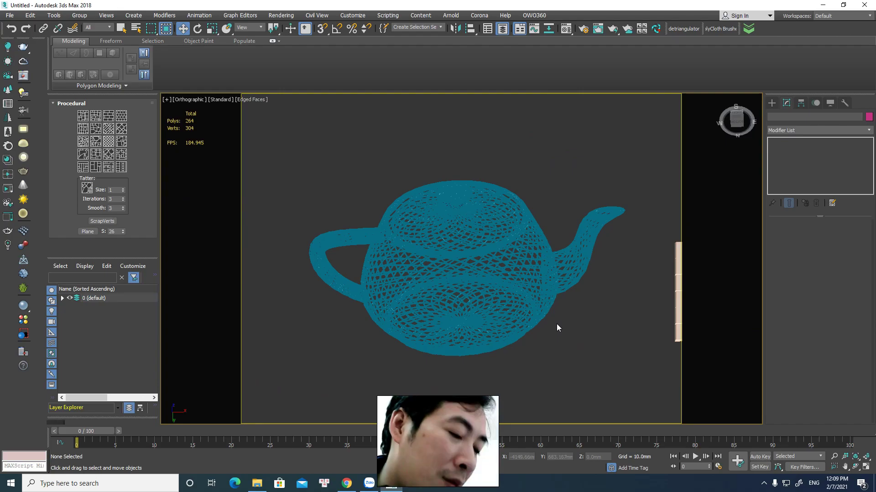
scroll(556, 323, "up", 3)
scroll(557, 313, "down", 3)
mouse_move(556, 313)
middle_mouse_down("alt")
mouse_move(560, 294)
mouse_move(554, 317)
mouse_move(547, 314)
mouse_move(547, 247)
mouse_move(535, 359)
mouse_move(527, 307)
mouse_move(526, 326)
mouse_move(541, 312)
mouse_move(588, 306)
mouse_move(586, 350)
mouse_move(567, 333)
mouse_move(581, 324)
middle_mouse_up("alt")
scroll(430, 292, "up", 5)
scroll(429, 292, "down", 5)
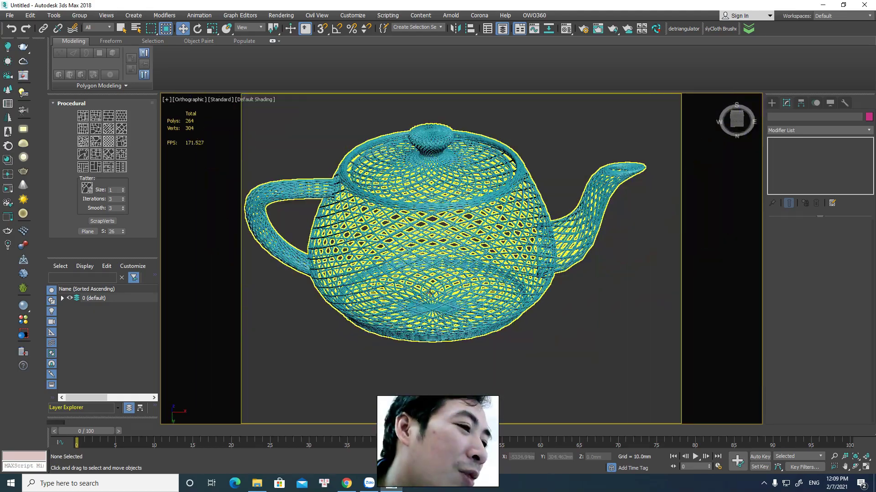
mouse_move(430, 292)
middle_mouse_down("alt")
mouse_move(483, 214)
mouse_move(501, 293)
mouse_move(457, 353)
mouse_move(458, 342)
middle_mouse_up("alt")
scroll(573, 317, "down", 3)
mouse_move(572, 316)
middle_mouse_down("alt")
mouse_move(565, 319)
mouse_move(550, 263)
mouse_move(524, 326)
middle_mouse_up("alt")
scroll(524, 329, "up", 5)
scroll(526, 309, "down", 6)
scroll(498, 310, "up", 2)
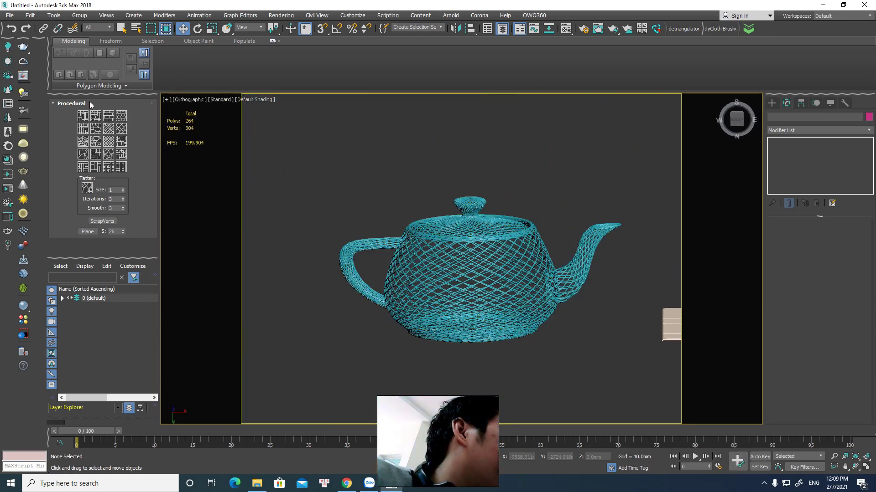
scroll(537, 209, "up", 3)
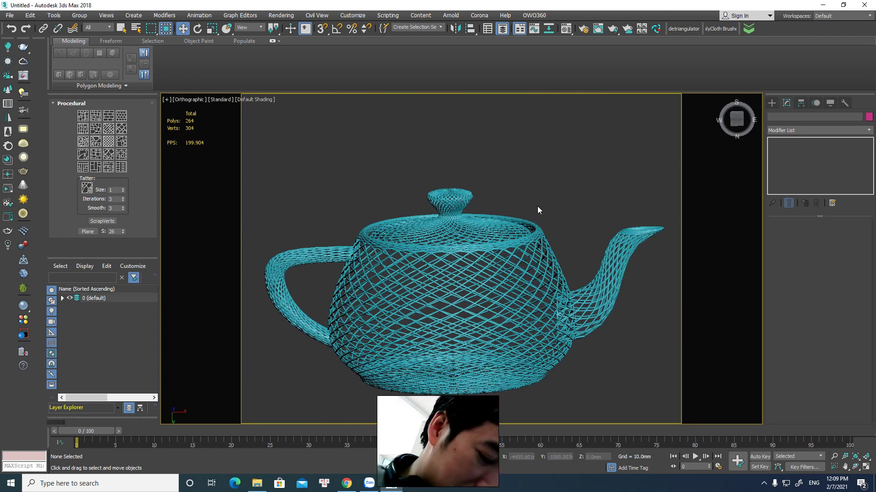